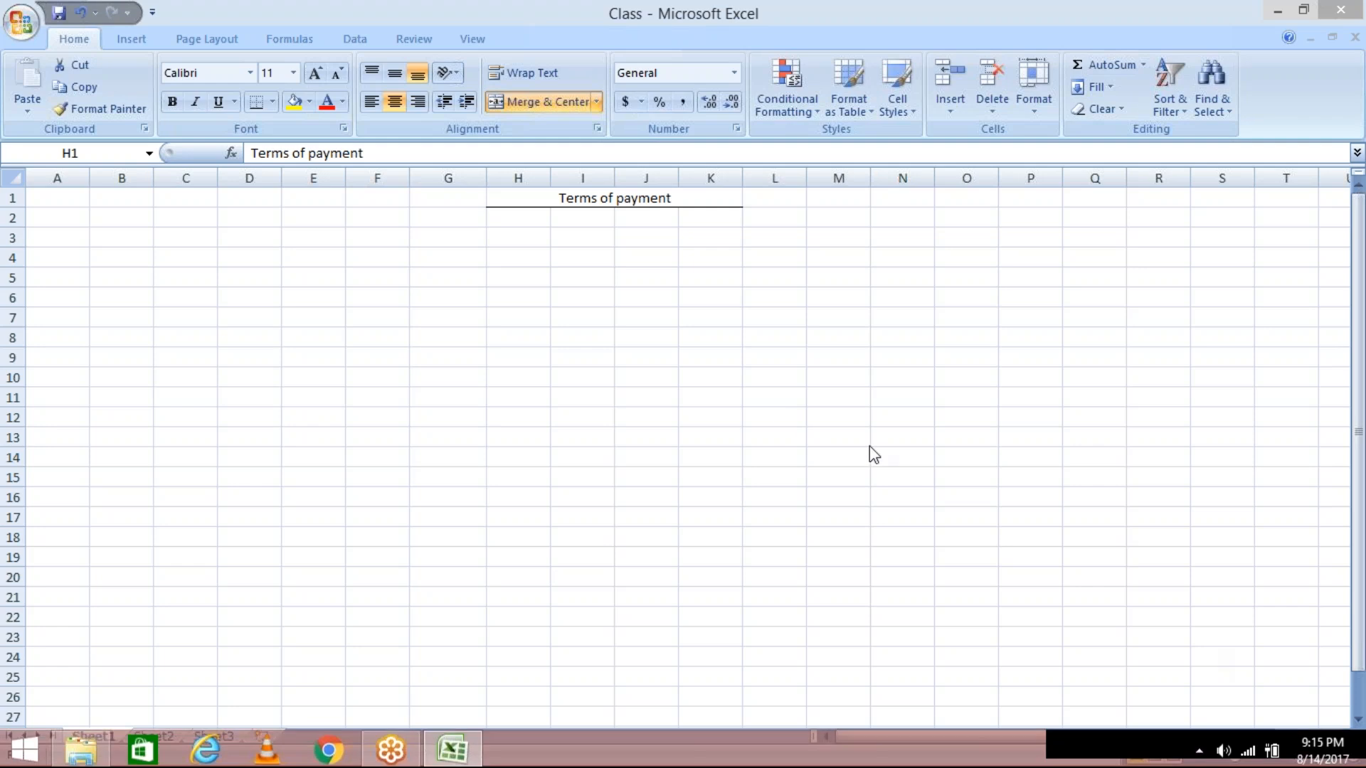
Enter the date 01.08.2017 in cell H3 and widen column H slightly to fit it
click(523, 242)
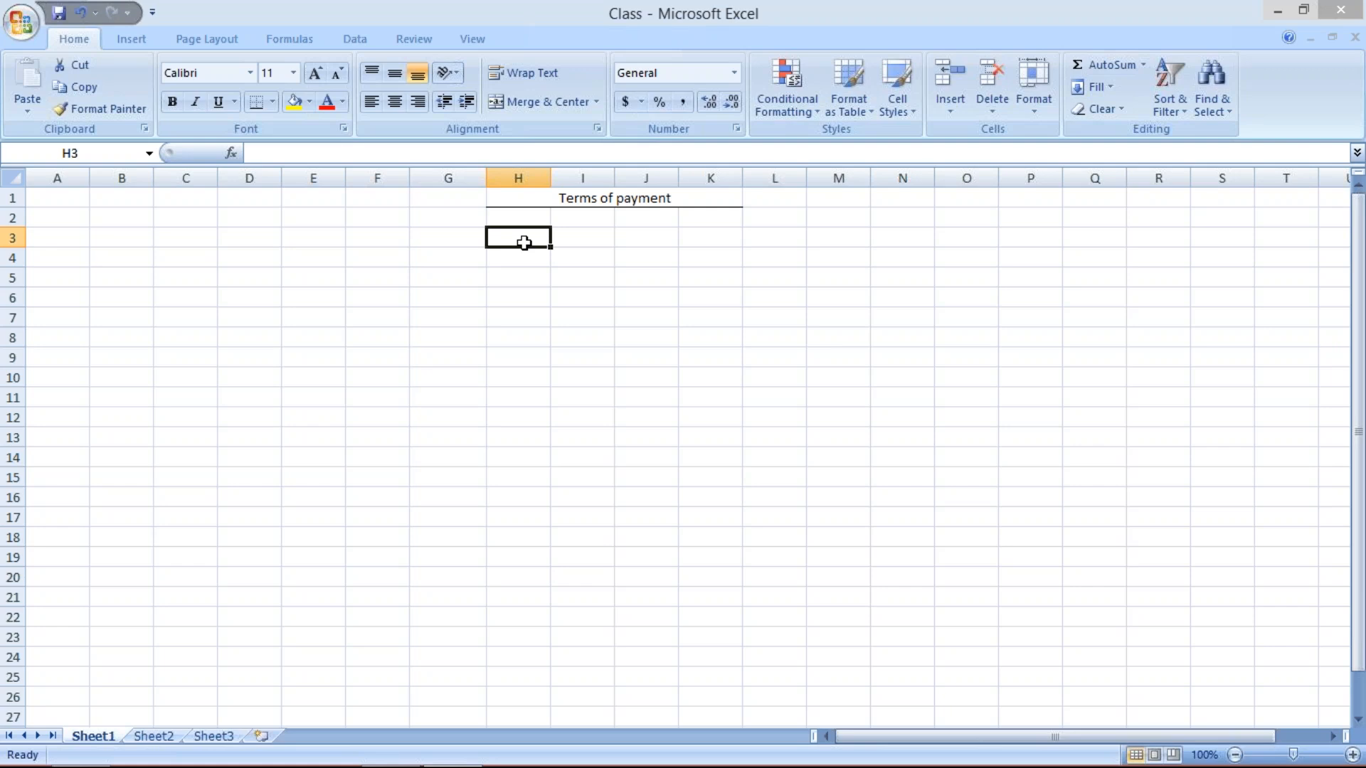
text(01)
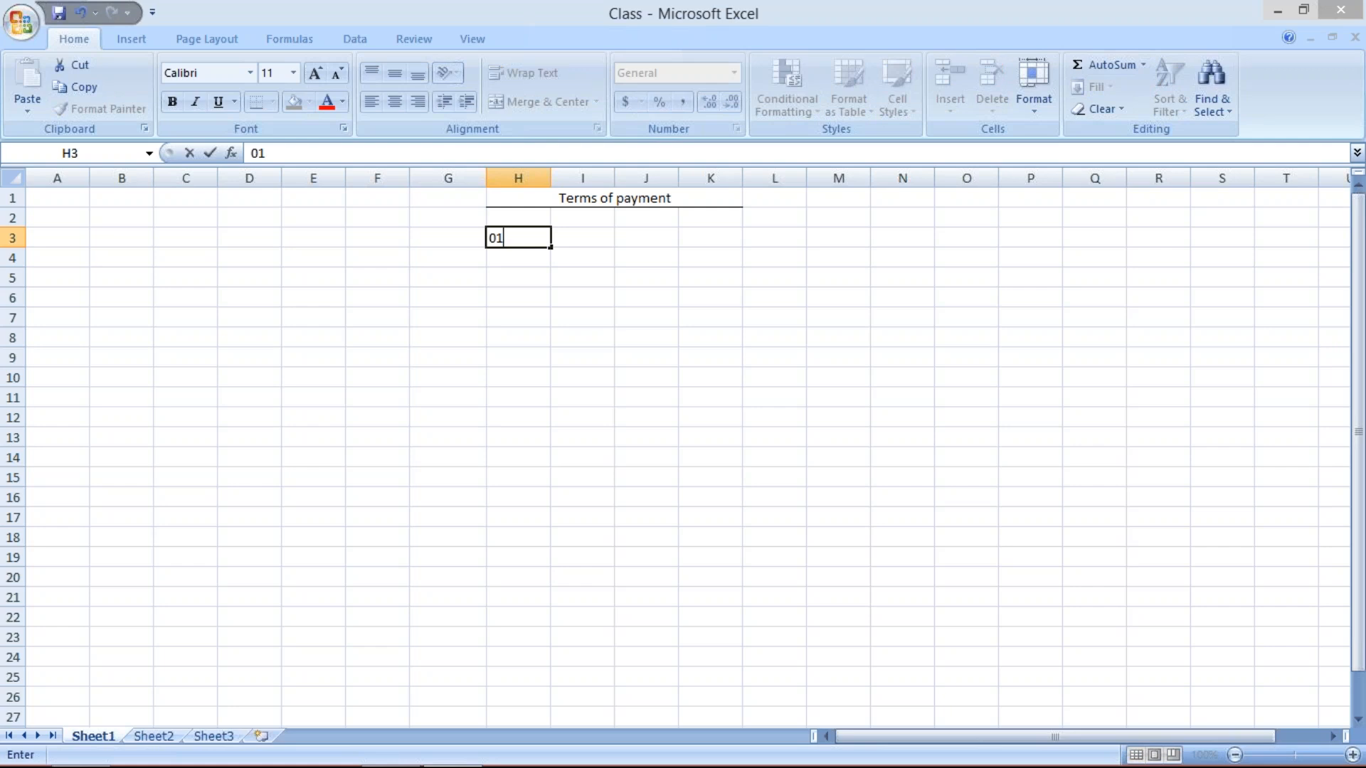
text(.08.2017)
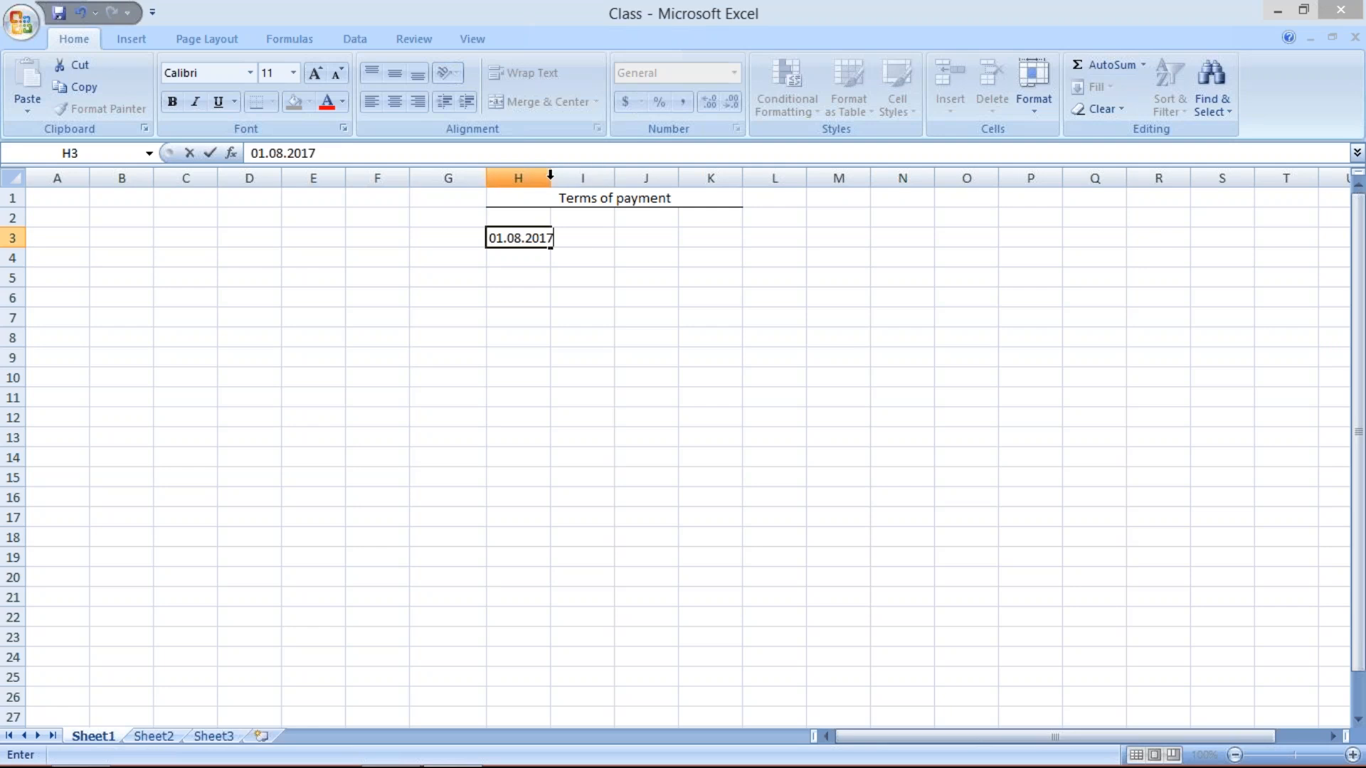
click(550, 175)
Enter the date 30.08.2017 in cell I3 and widen column I slightly to fit it
click(591, 237)
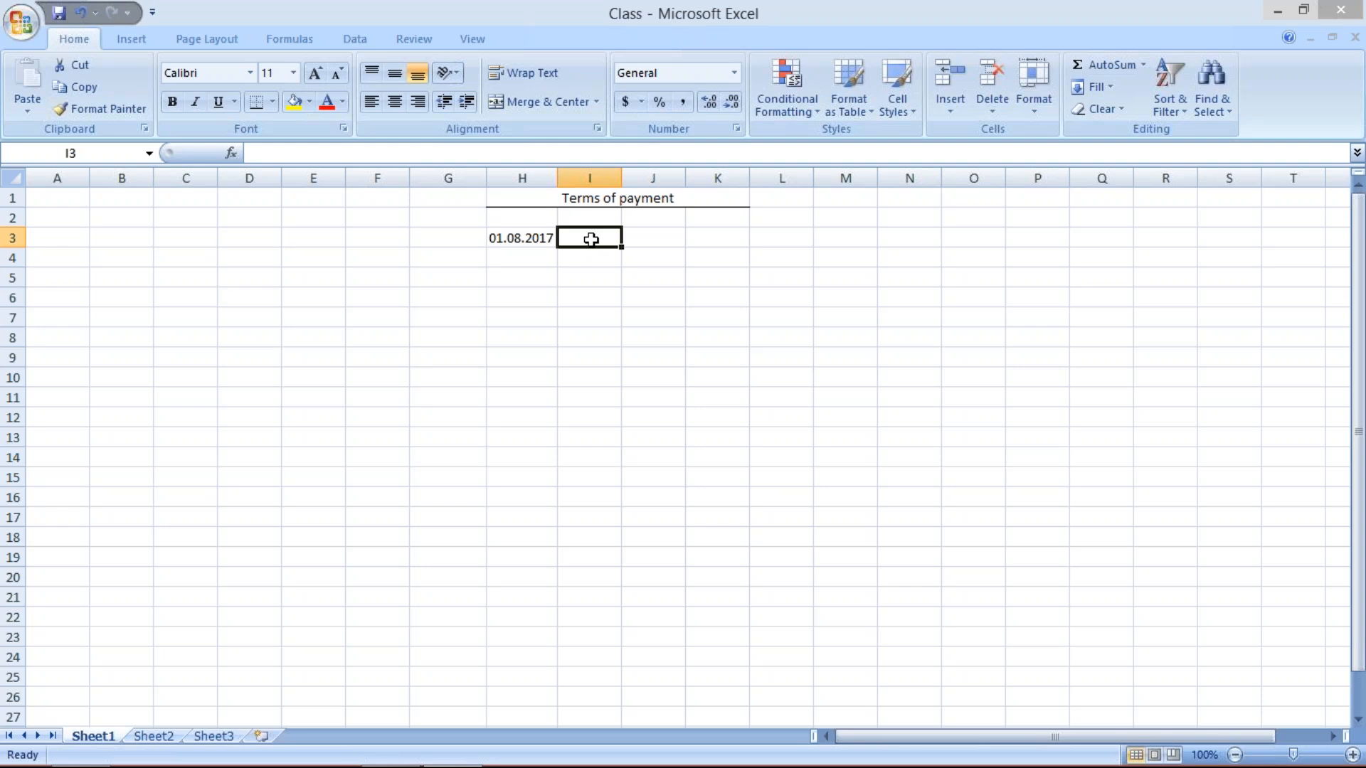
text(30.)
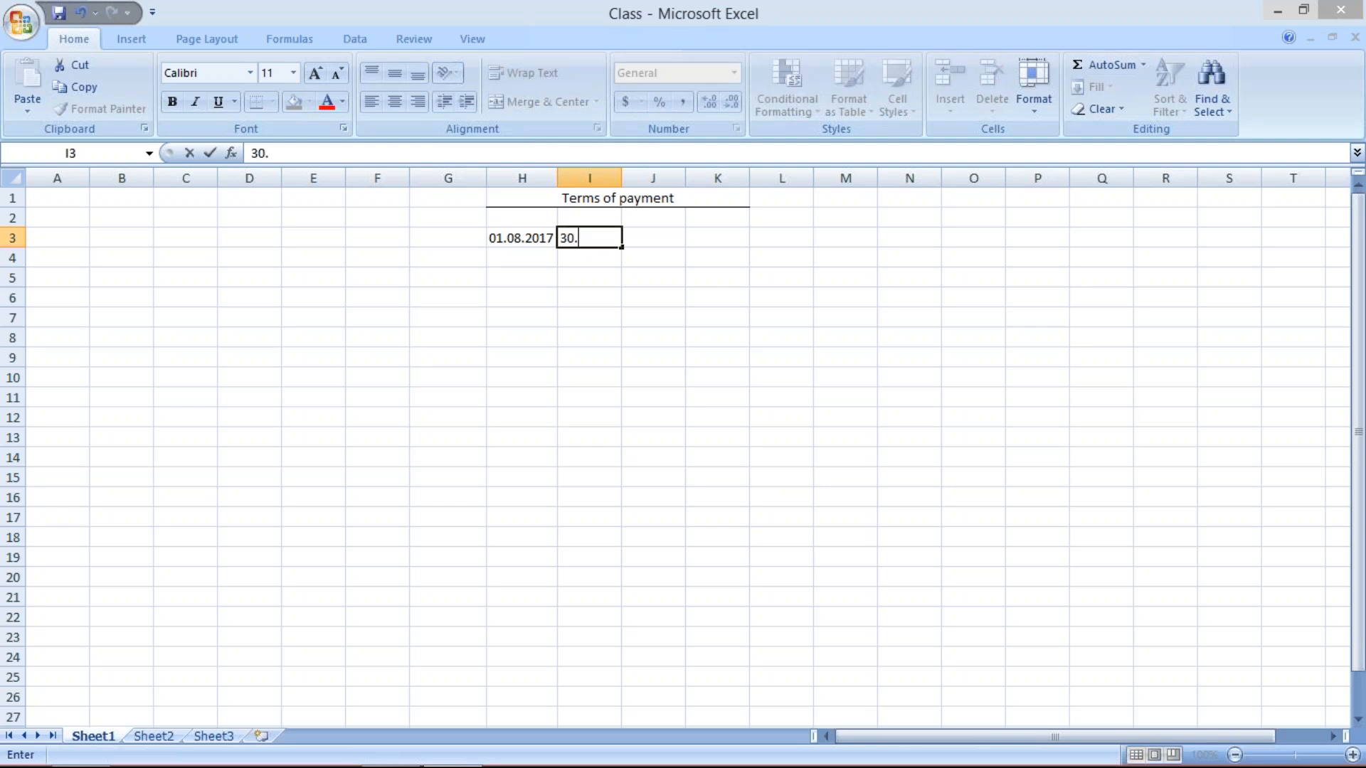
text(08.2017)
key(Return)
drag(620, 178, 629, 178)
click(593, 238)
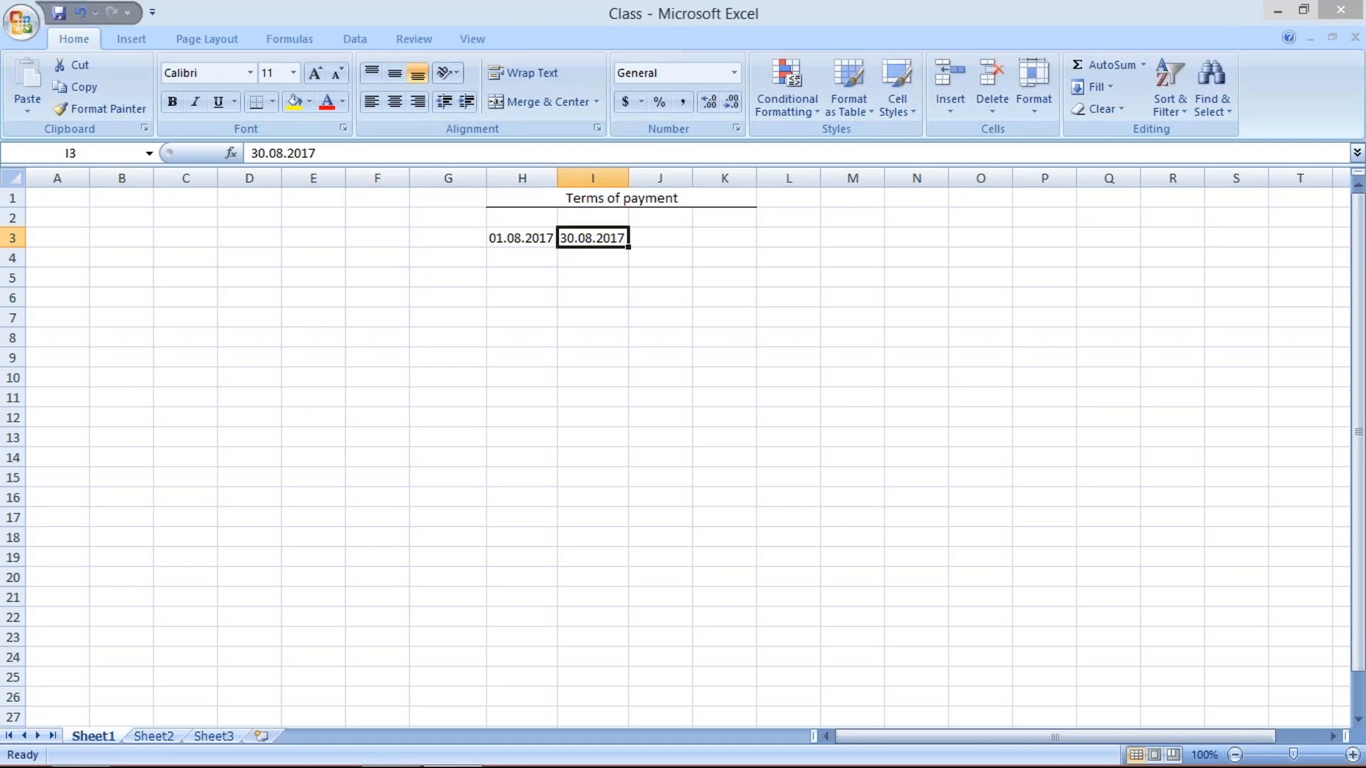
Enter the payment term code TM30 in cell J3 and center it horizontally
click(676, 236)
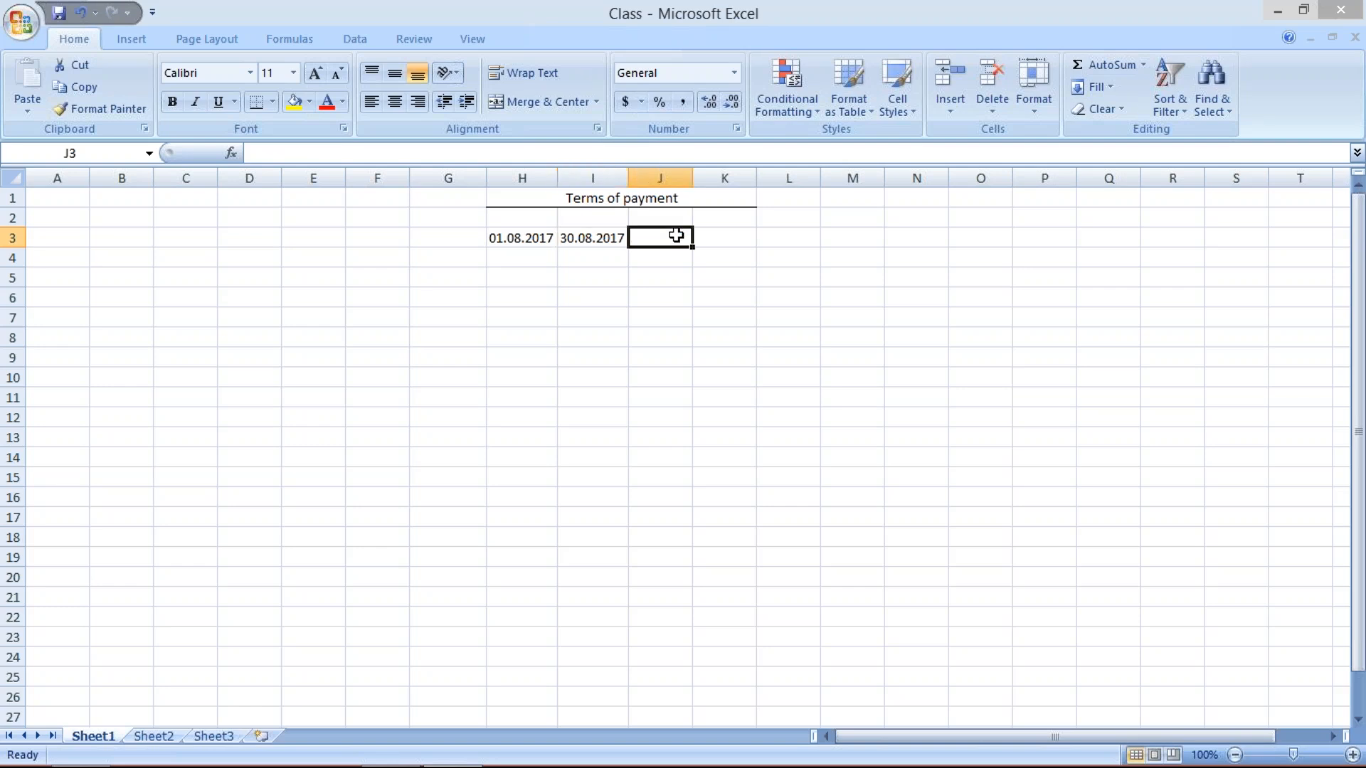
text(TM30)
key(Return)
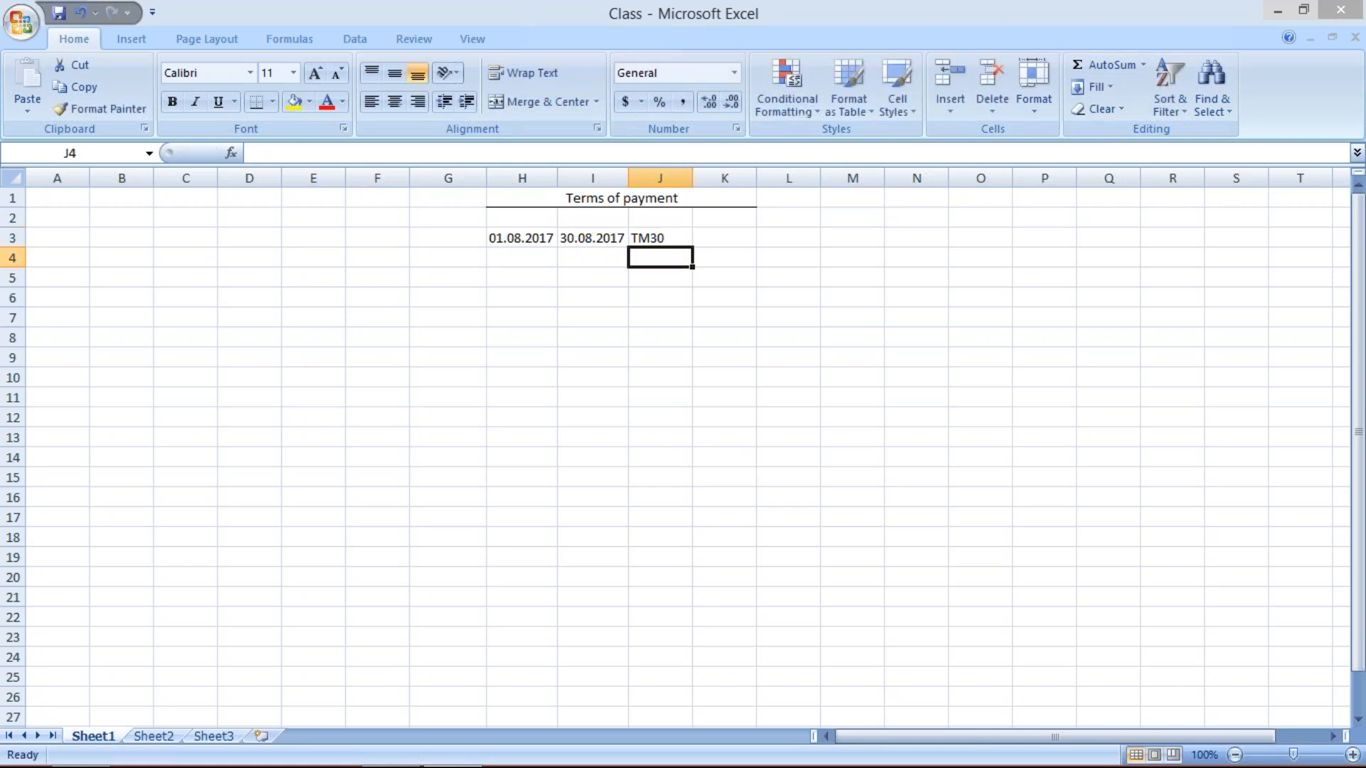
click(670, 237)
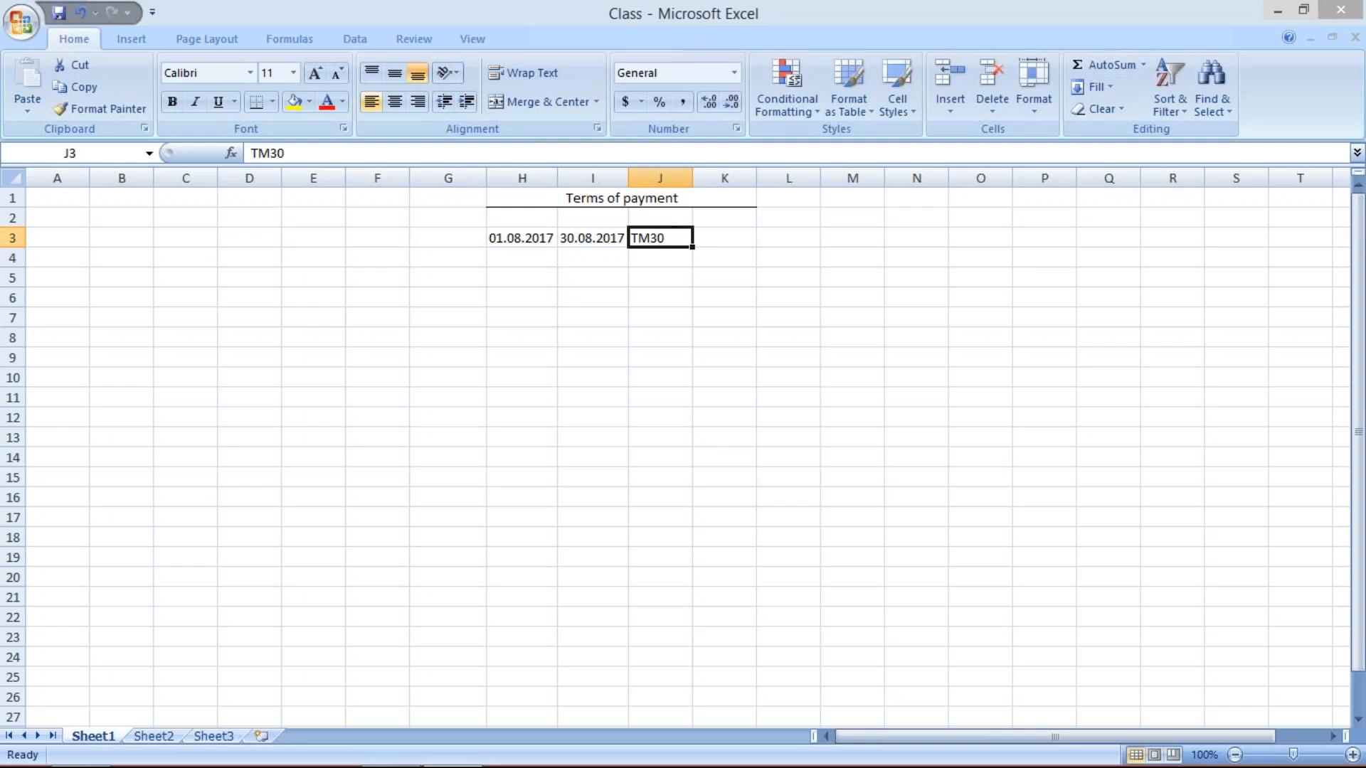
click(399, 107)
click(516, 242)
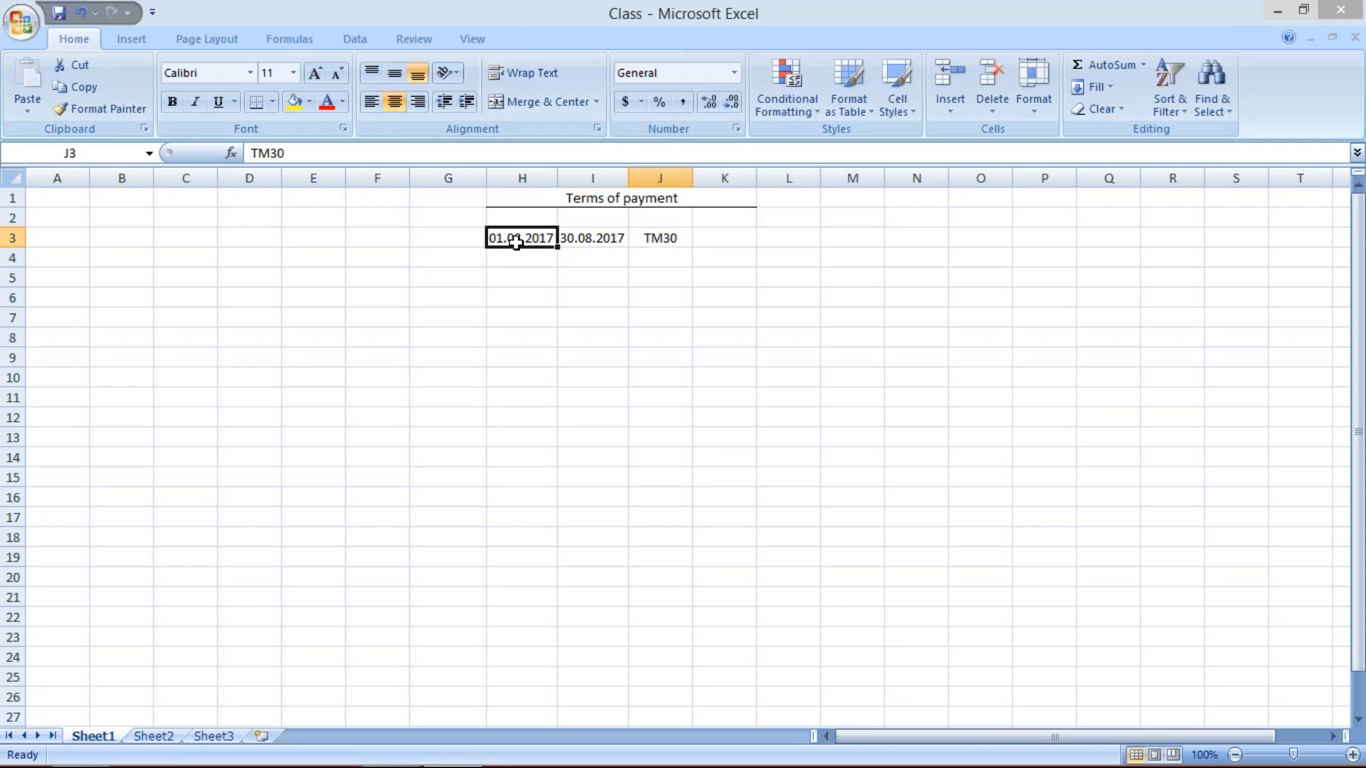
click(663, 235)
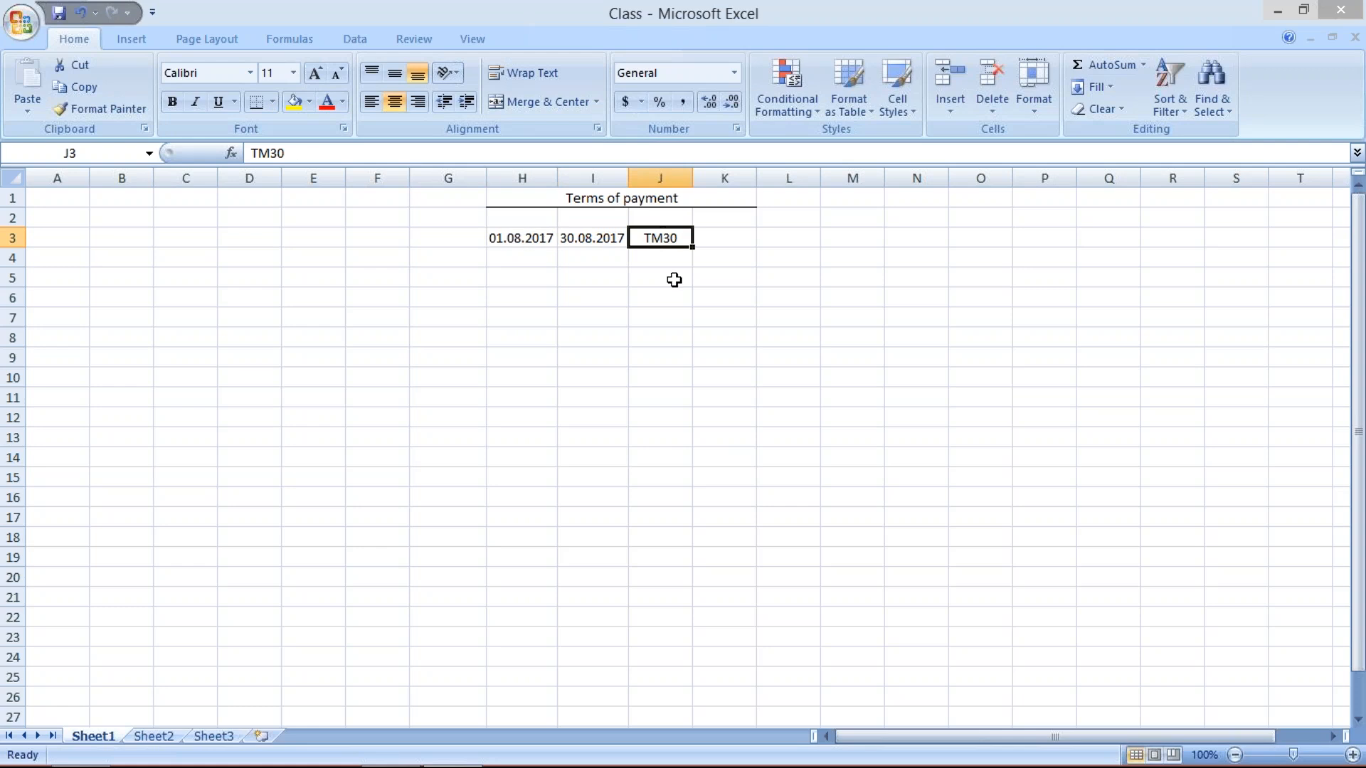
click(553, 240)
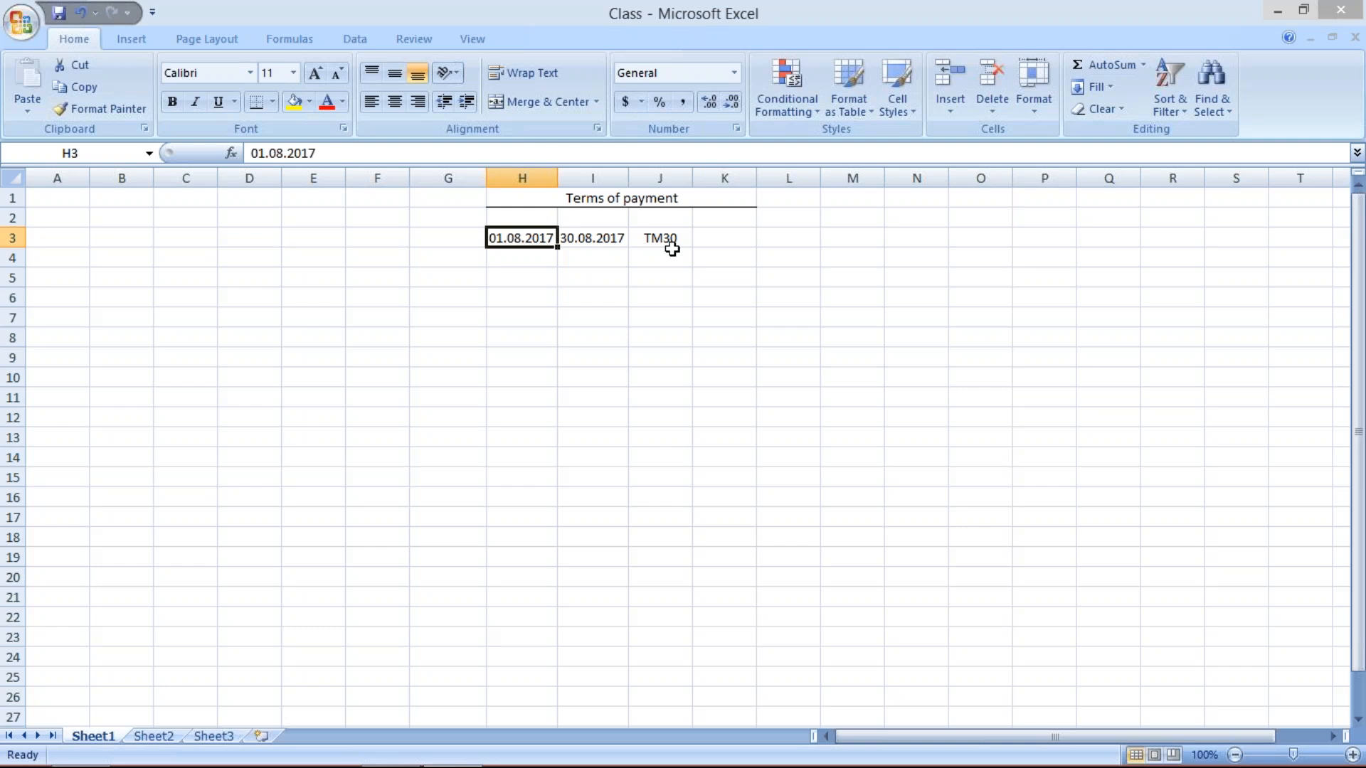
click(589, 240)
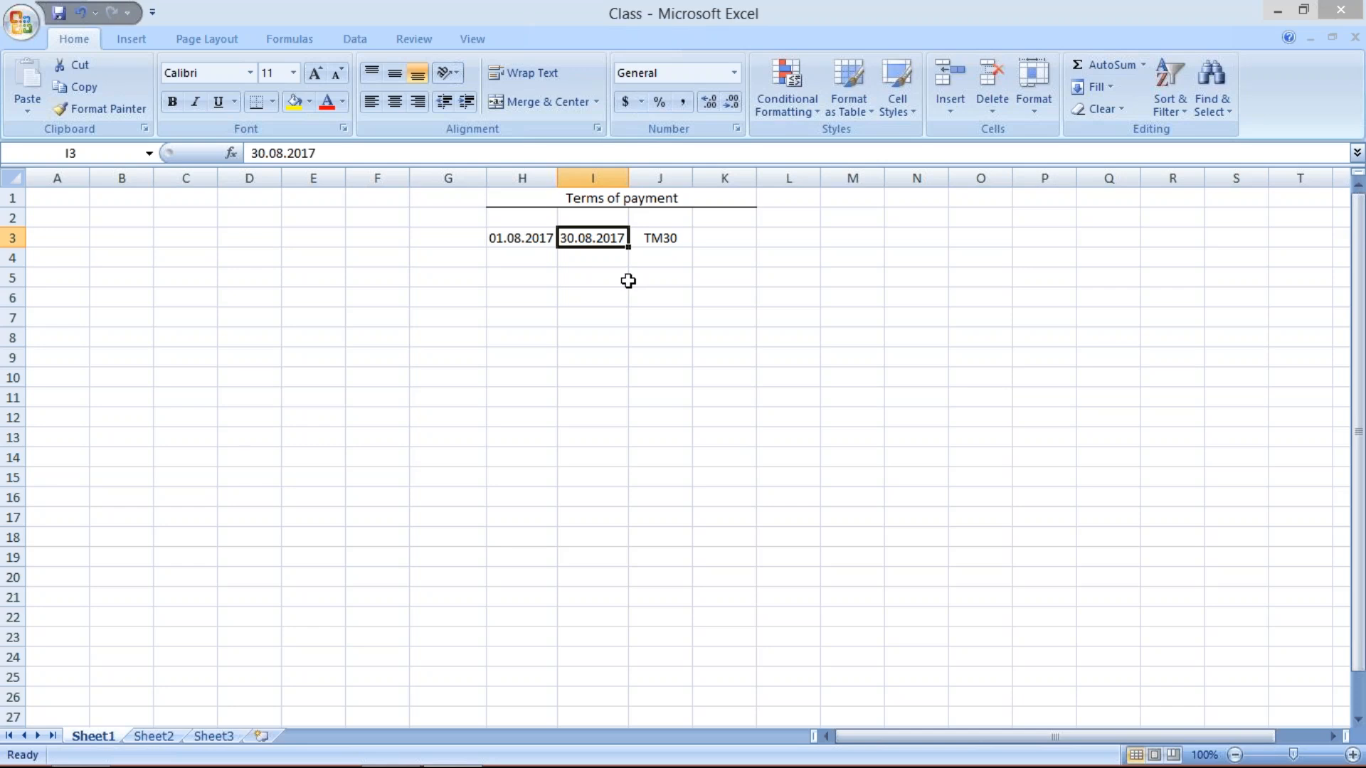
Add the first discount tier below the dates: 10 DAYS in cell I4 and 5% in cell J4
click(592, 257)
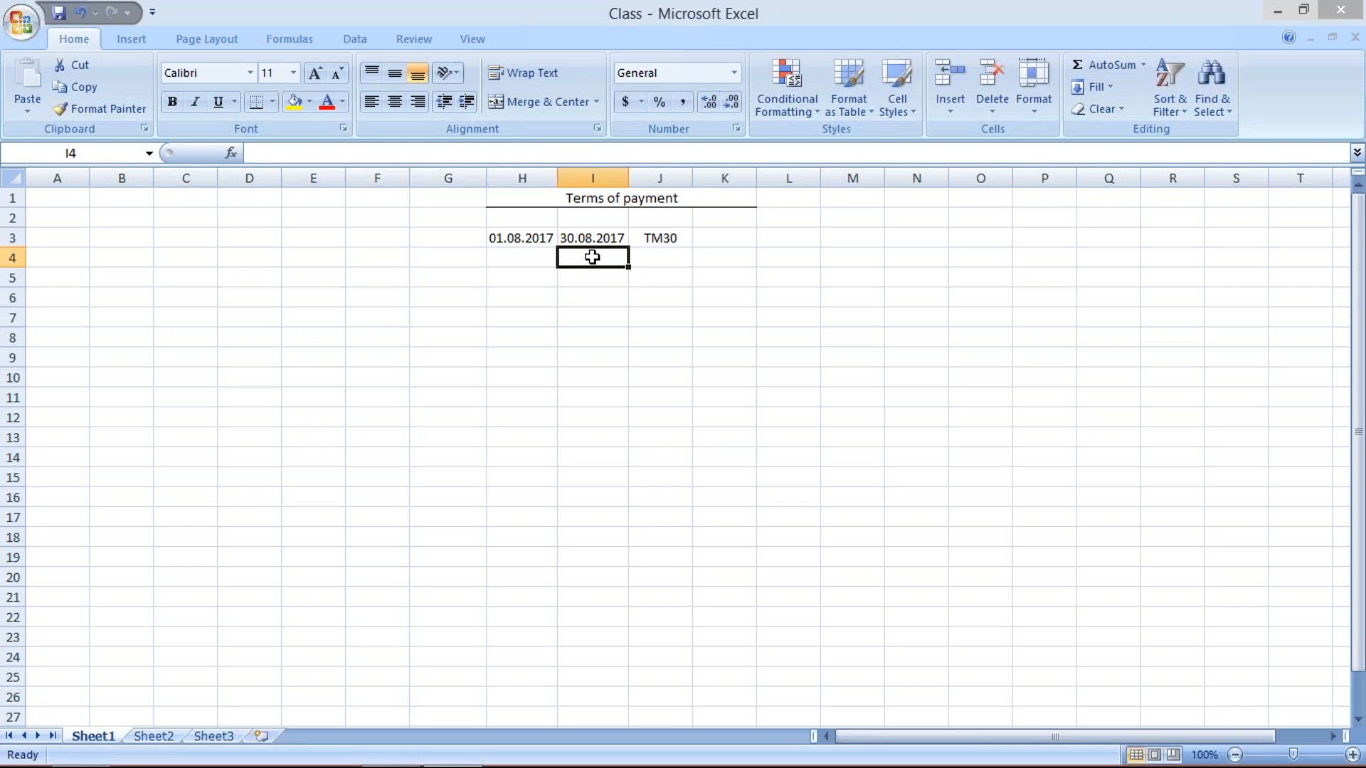
text(1)
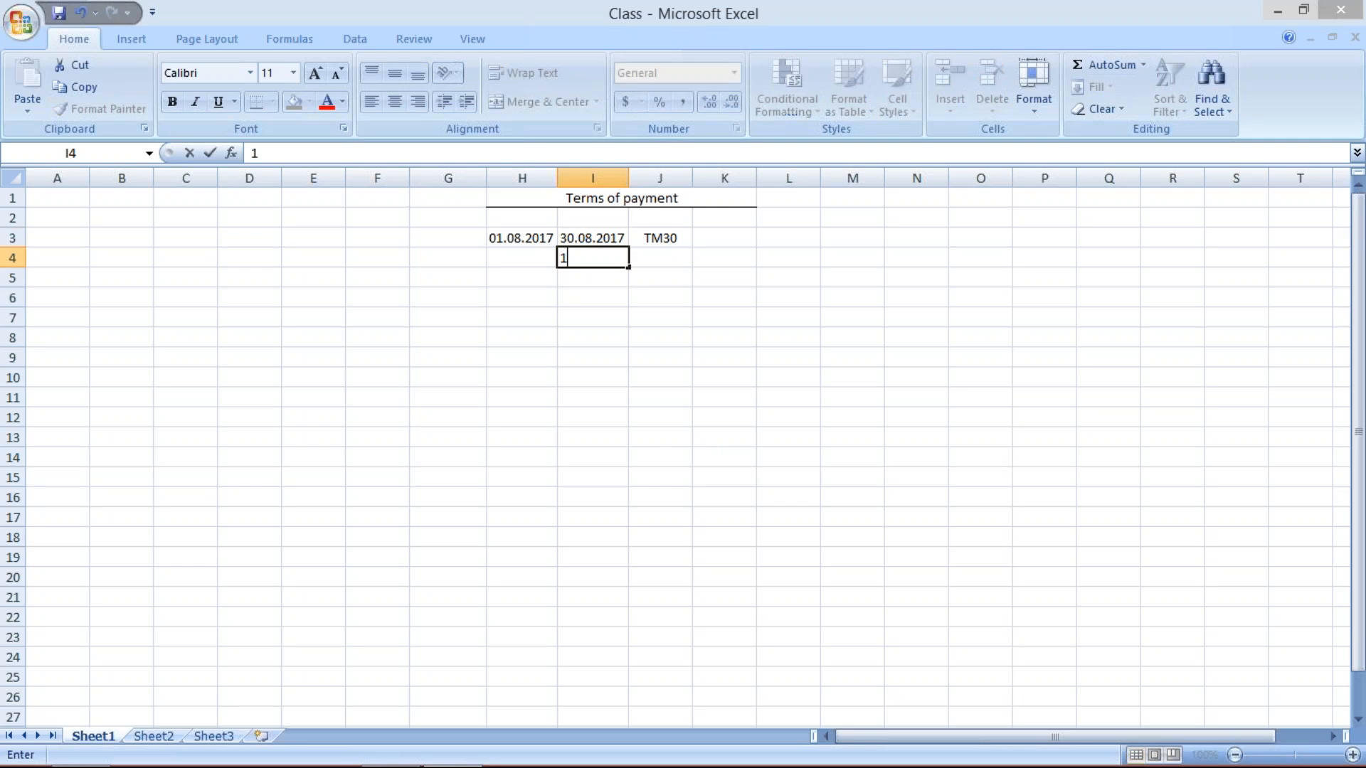
text(0 DAYS)
click(663, 263)
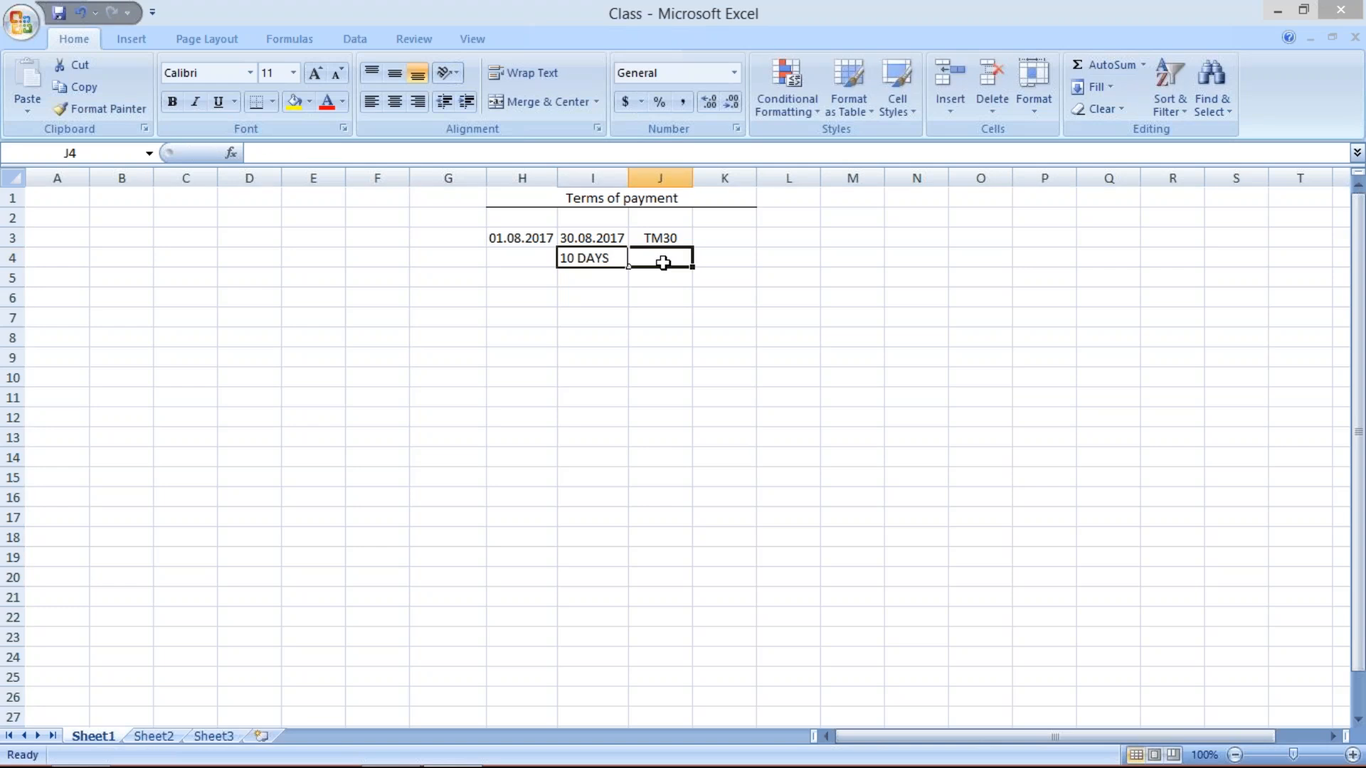
click(662, 352)
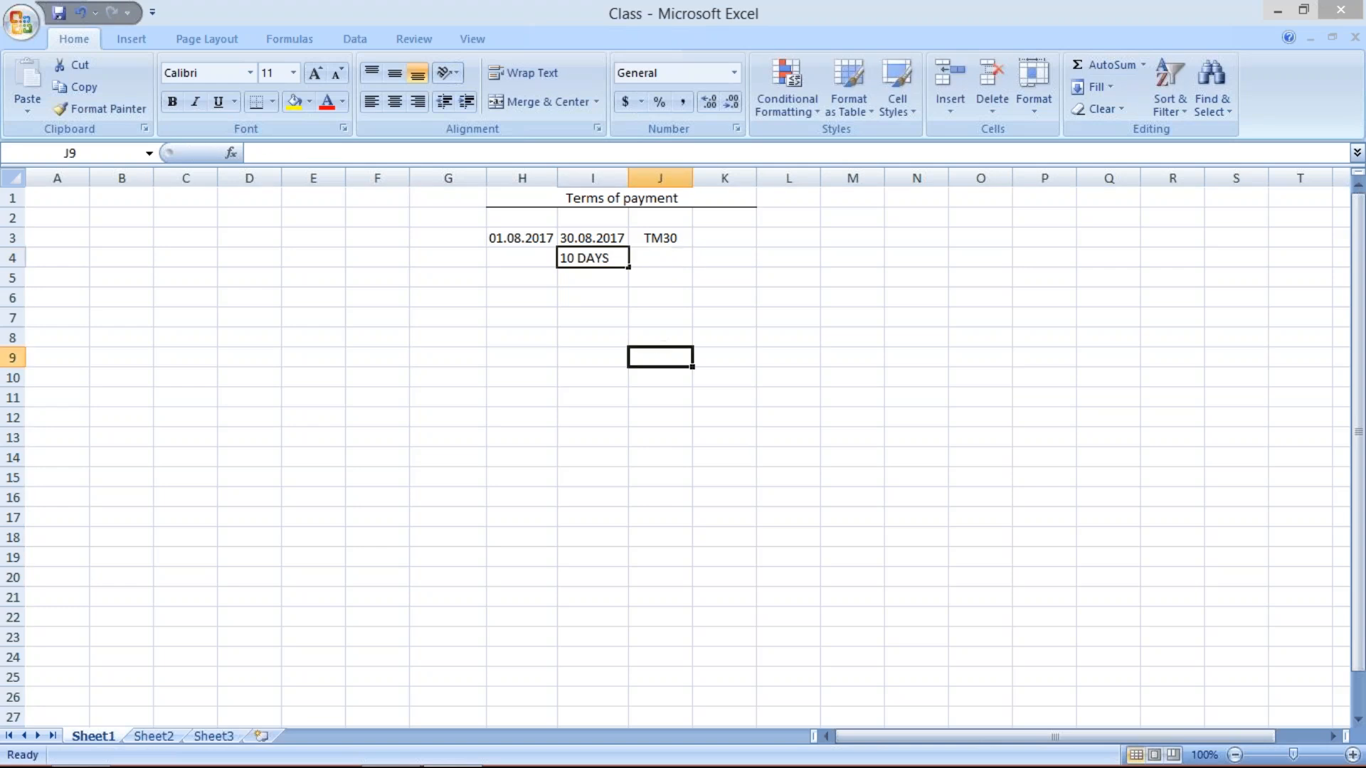
click(576, 276)
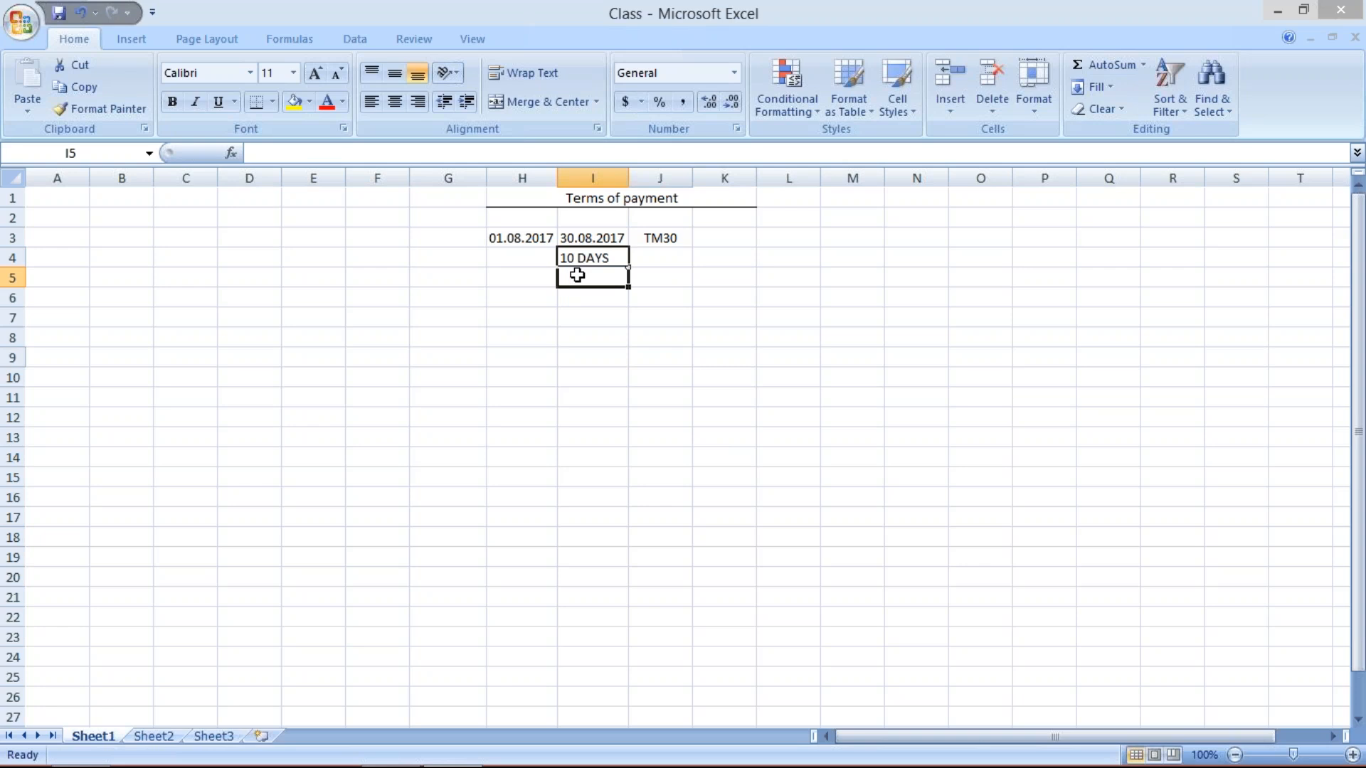
click(662, 253)
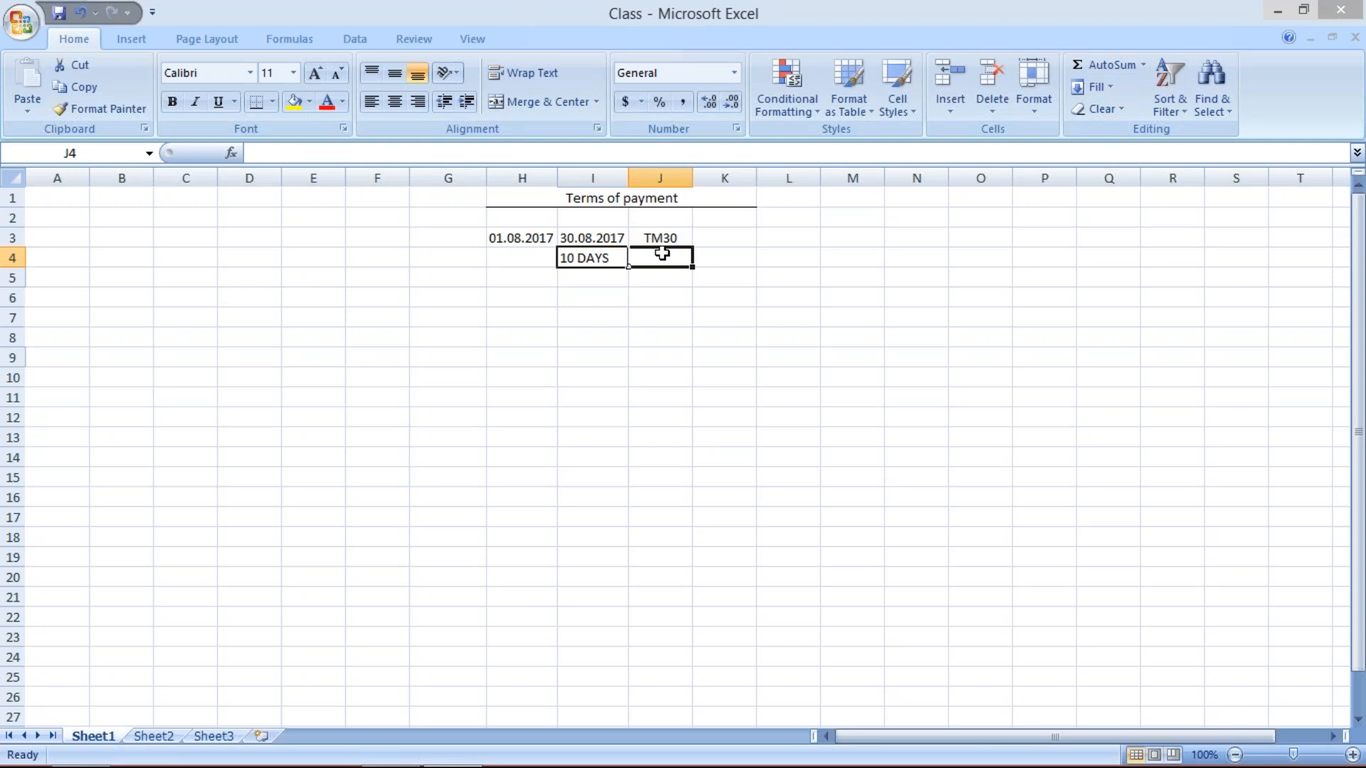
text(5)
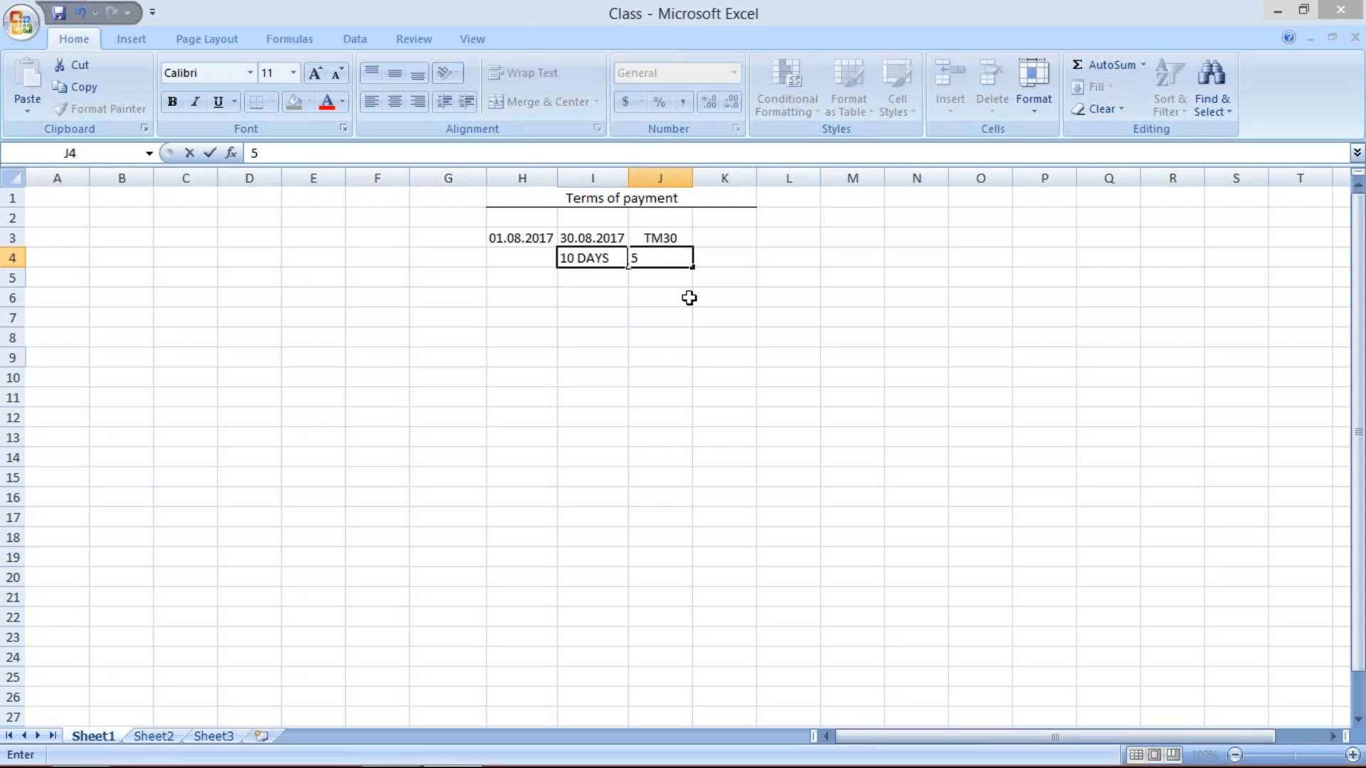
text(%)
key(Return)
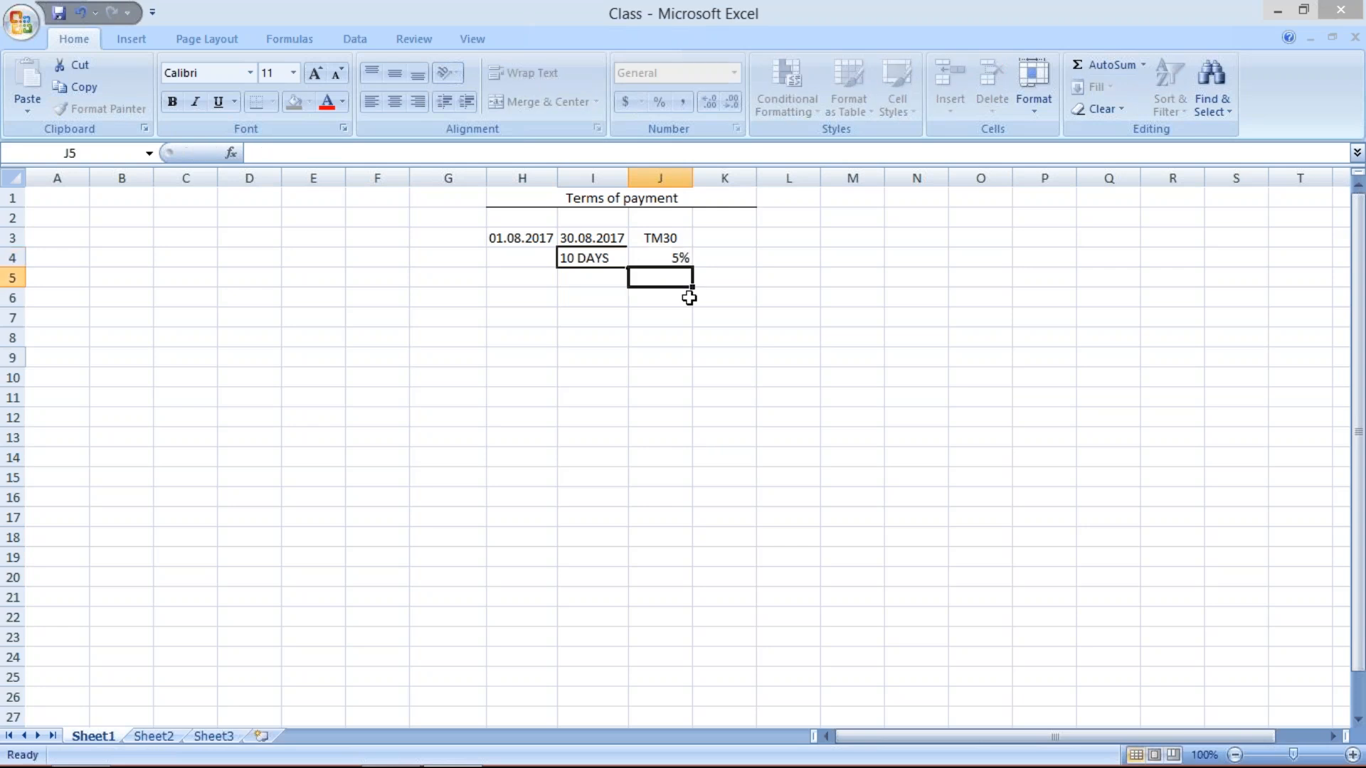
Add the second discount tier with 20 in cell I5 and 2% in cell J5
click(609, 282)
text(20)
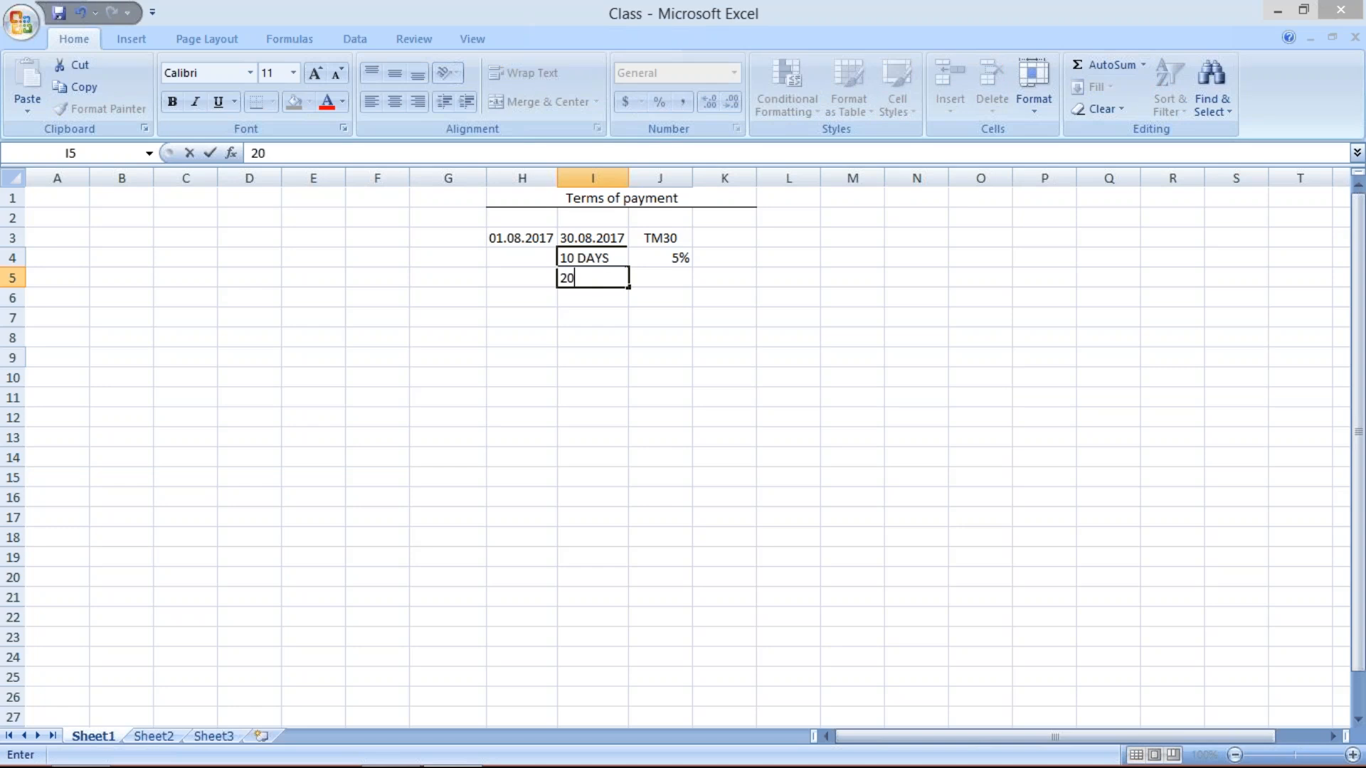
key(Tab)
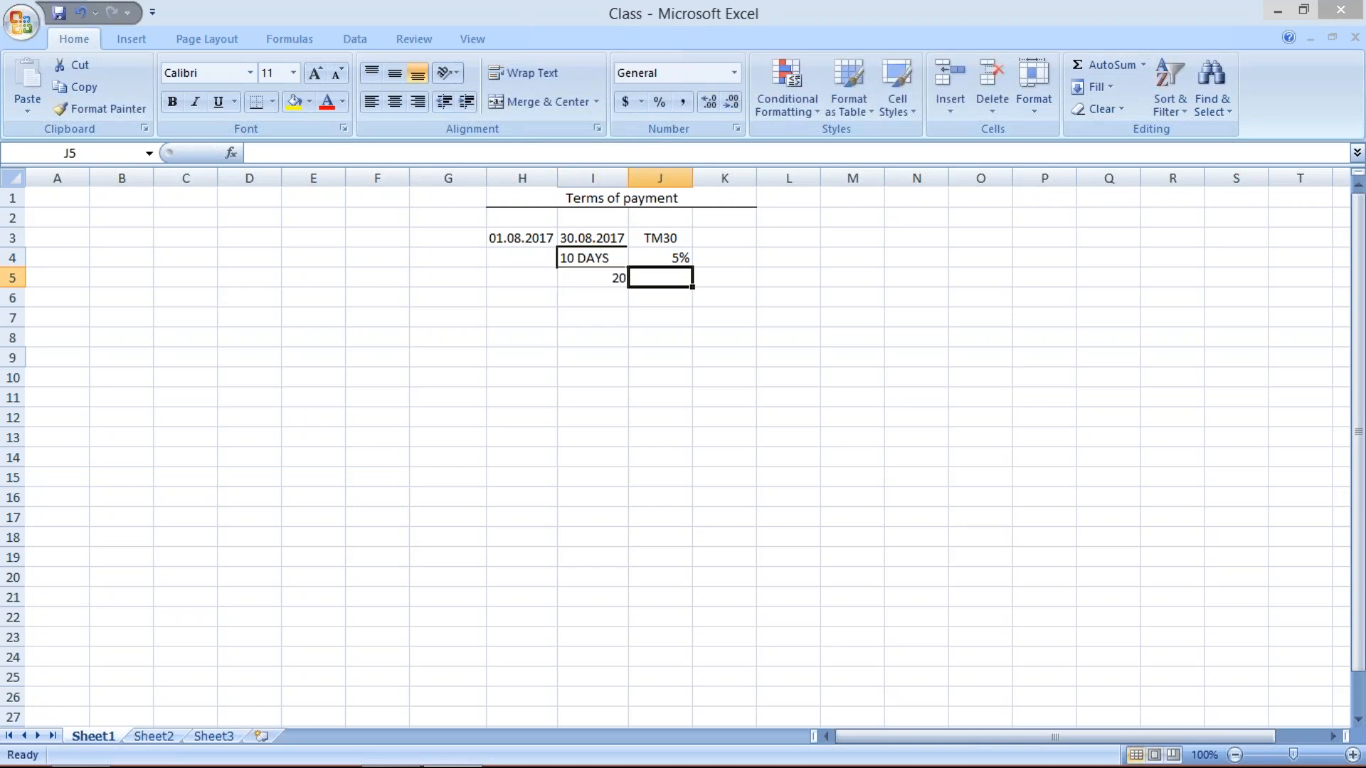
text(2)
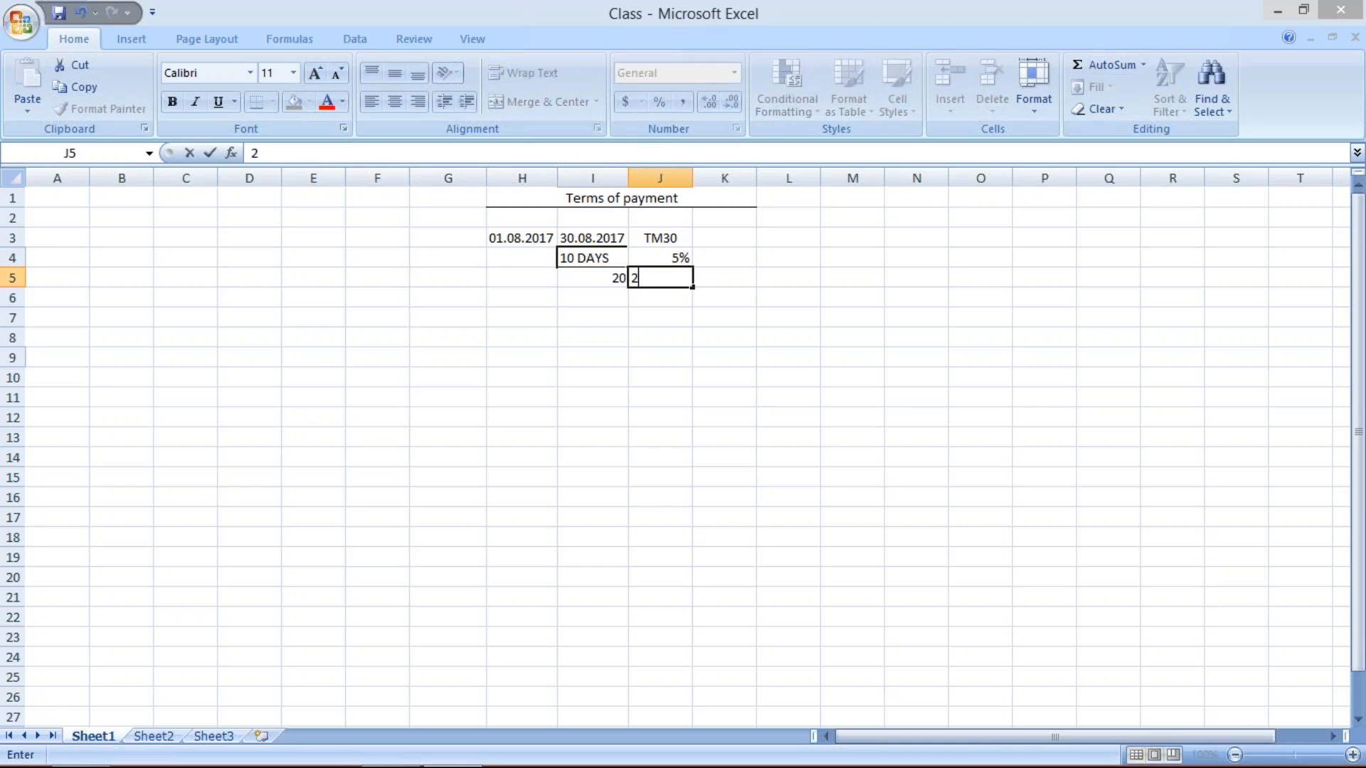
text(%)
key(Return)
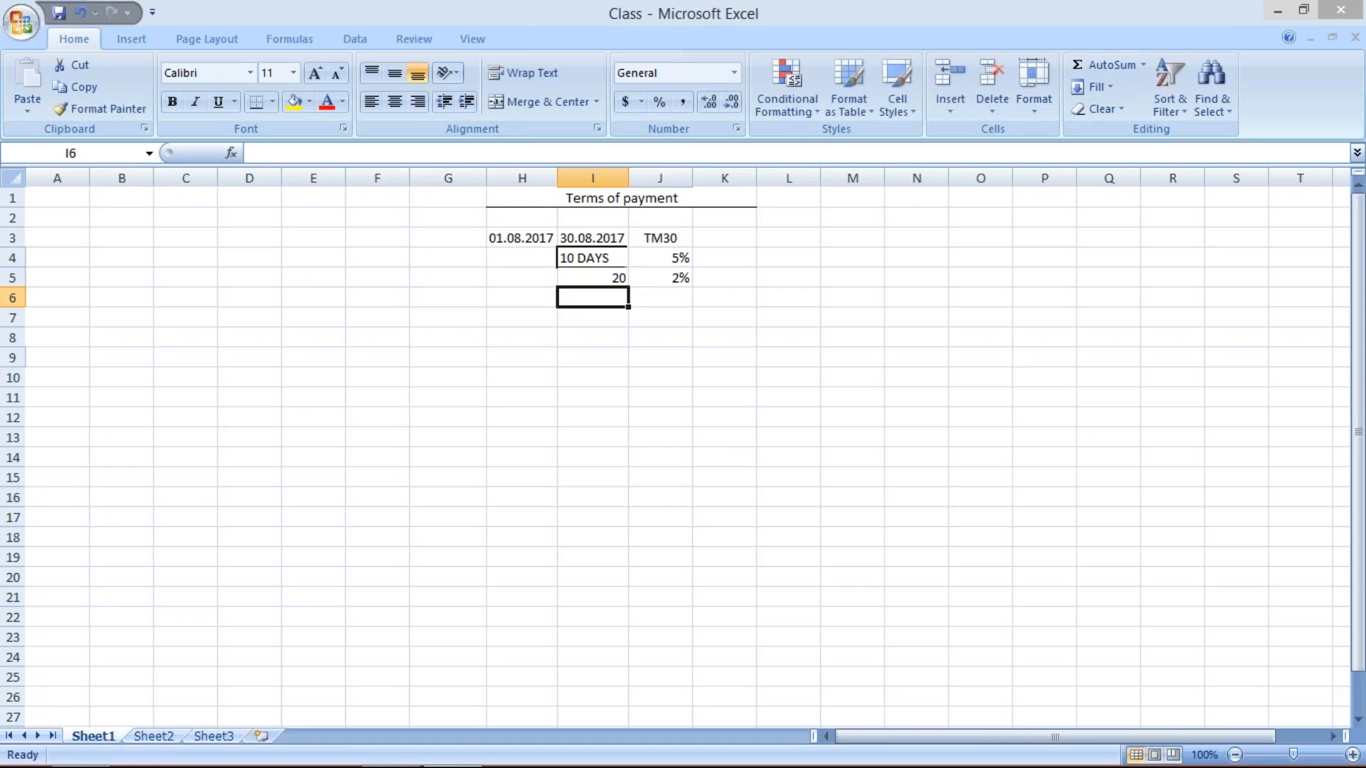
Add the third discount tier with 30 in cell I6 and 0% in cell J6
text(30)
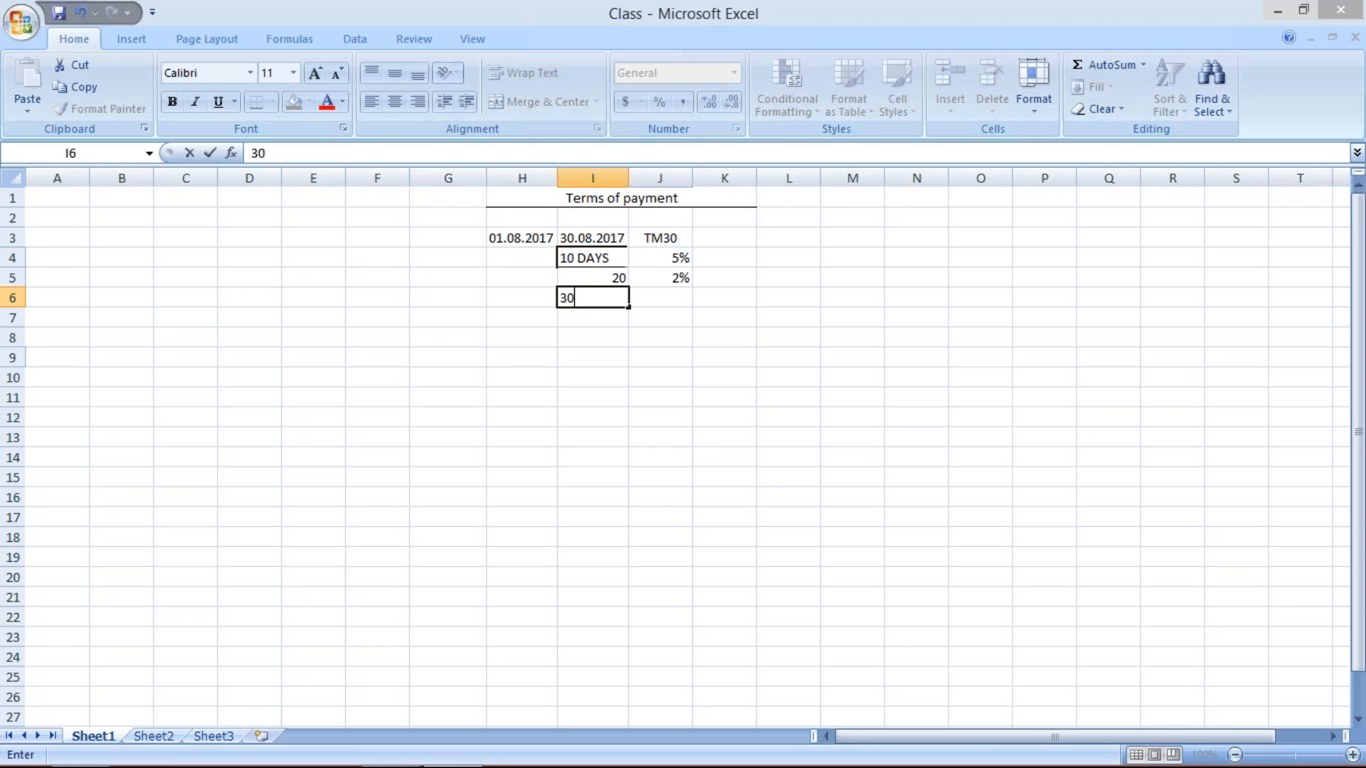
click(675, 300)
text(0%)
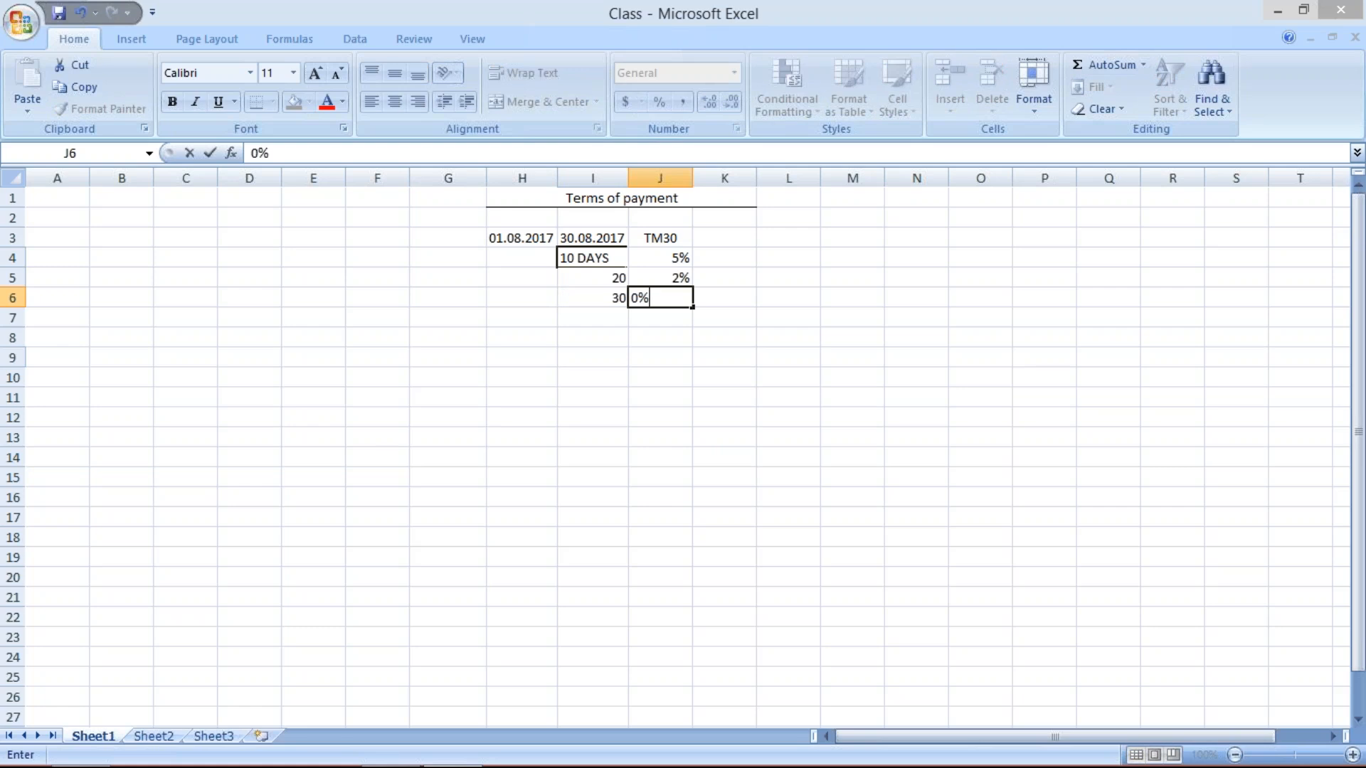
key(Return)
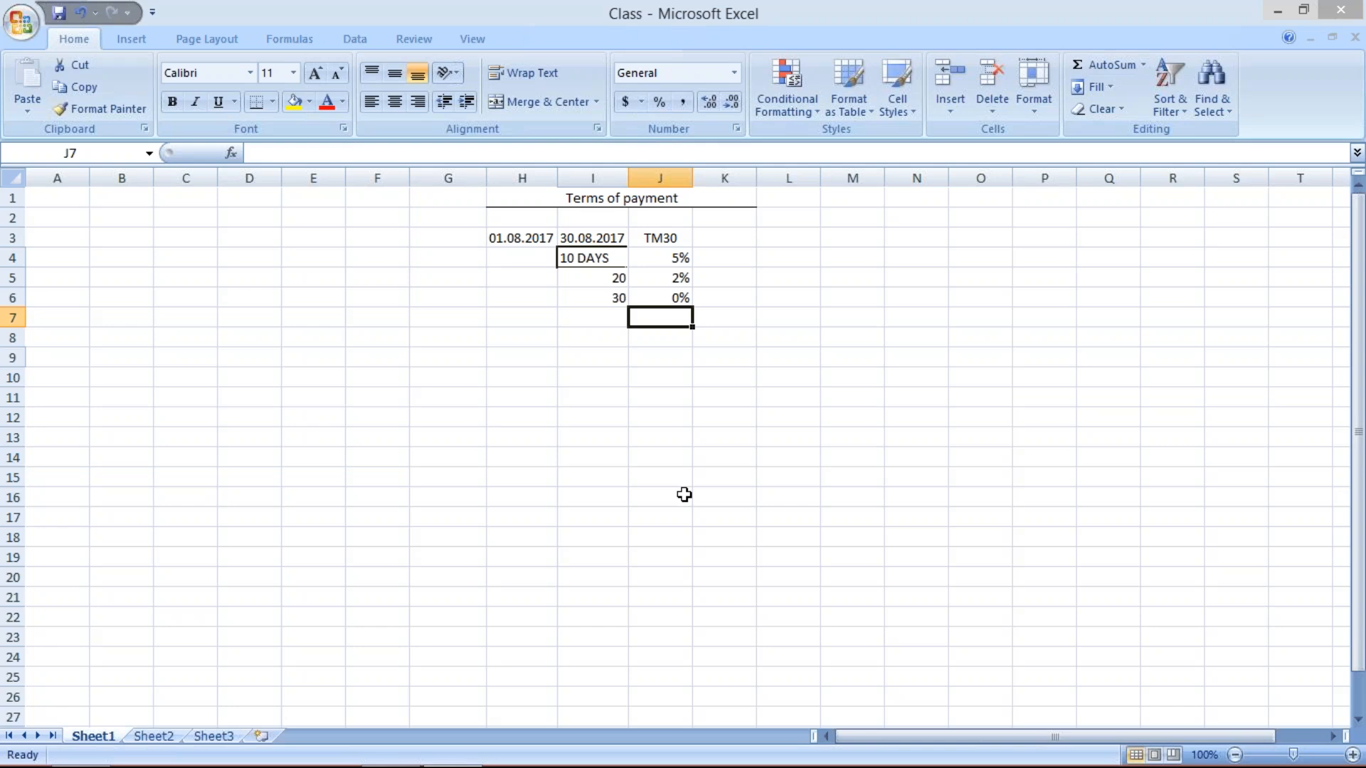
Copy the formatting of cell I6 onto the 10 DAYS cell I4 with Format Painter
click(600, 340)
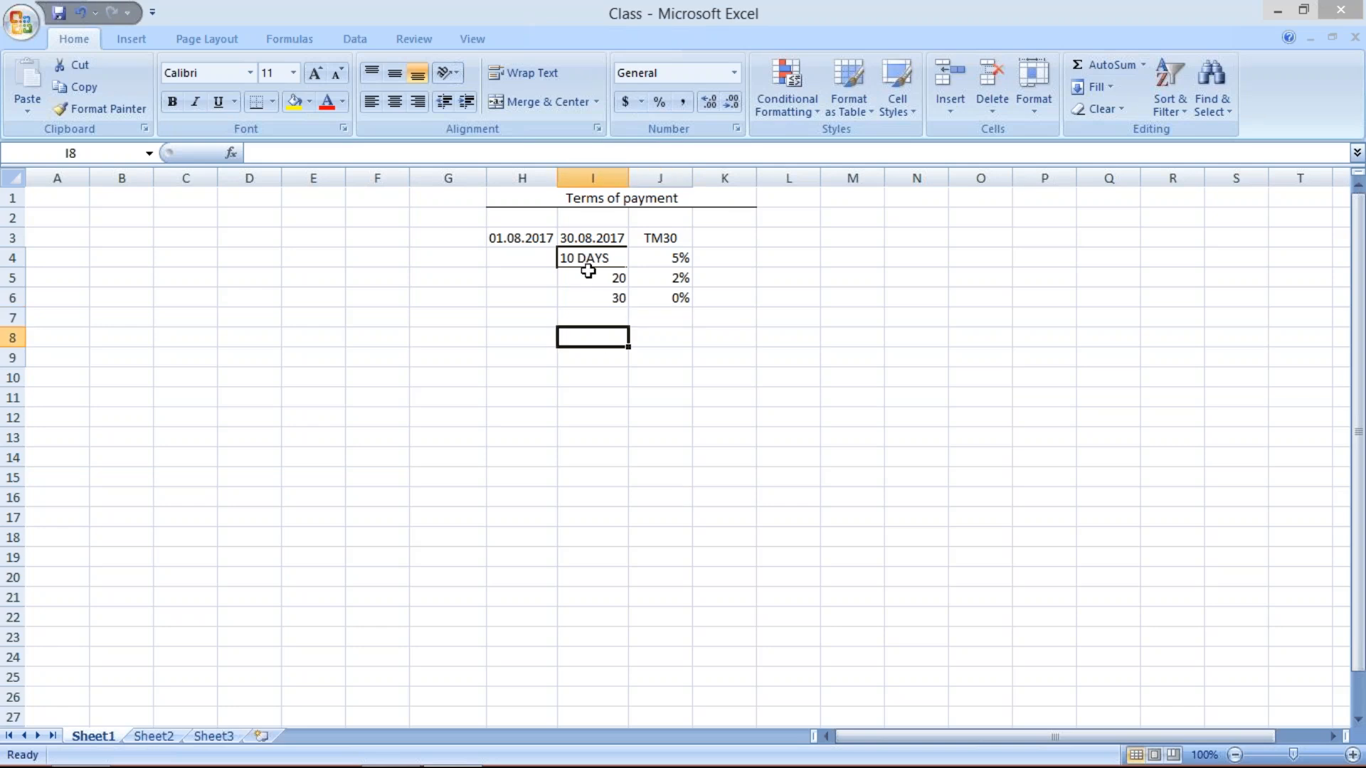
click(589, 297)
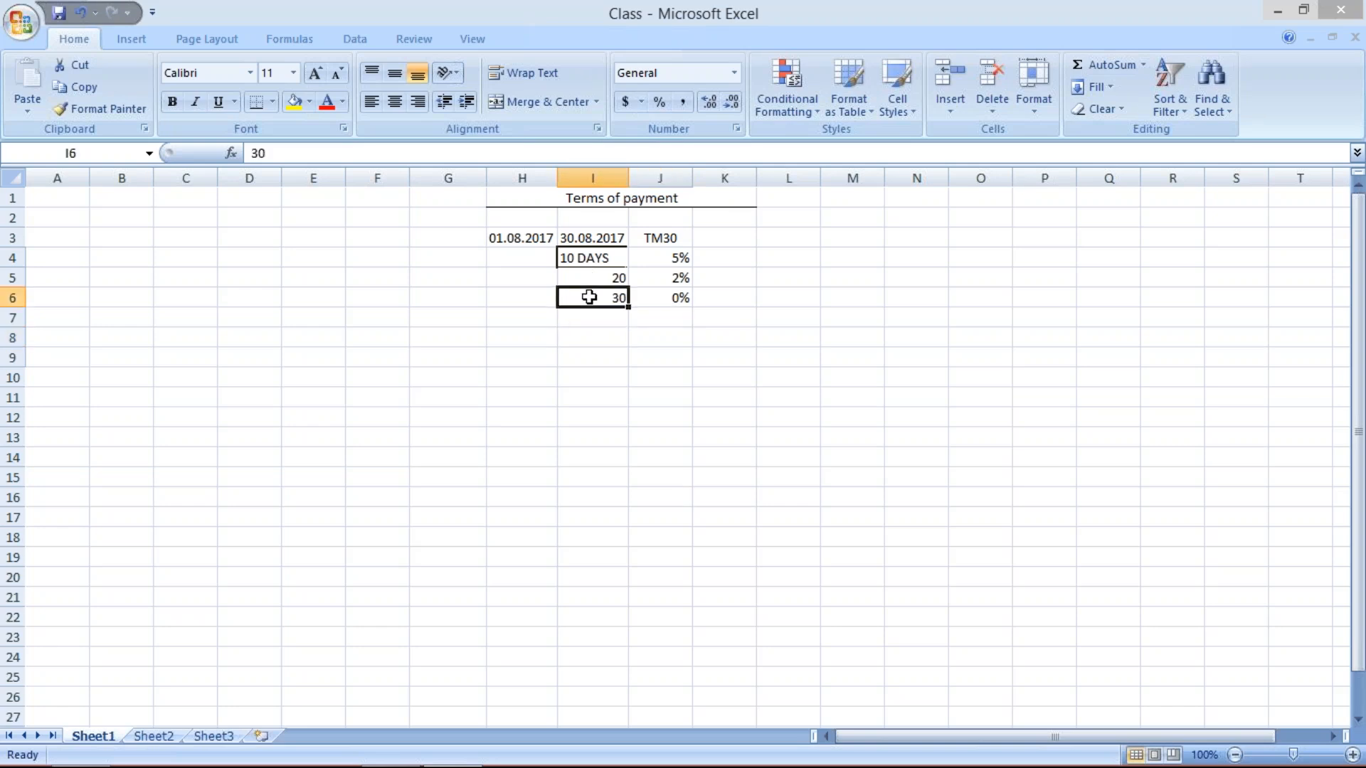
click(271, 101)
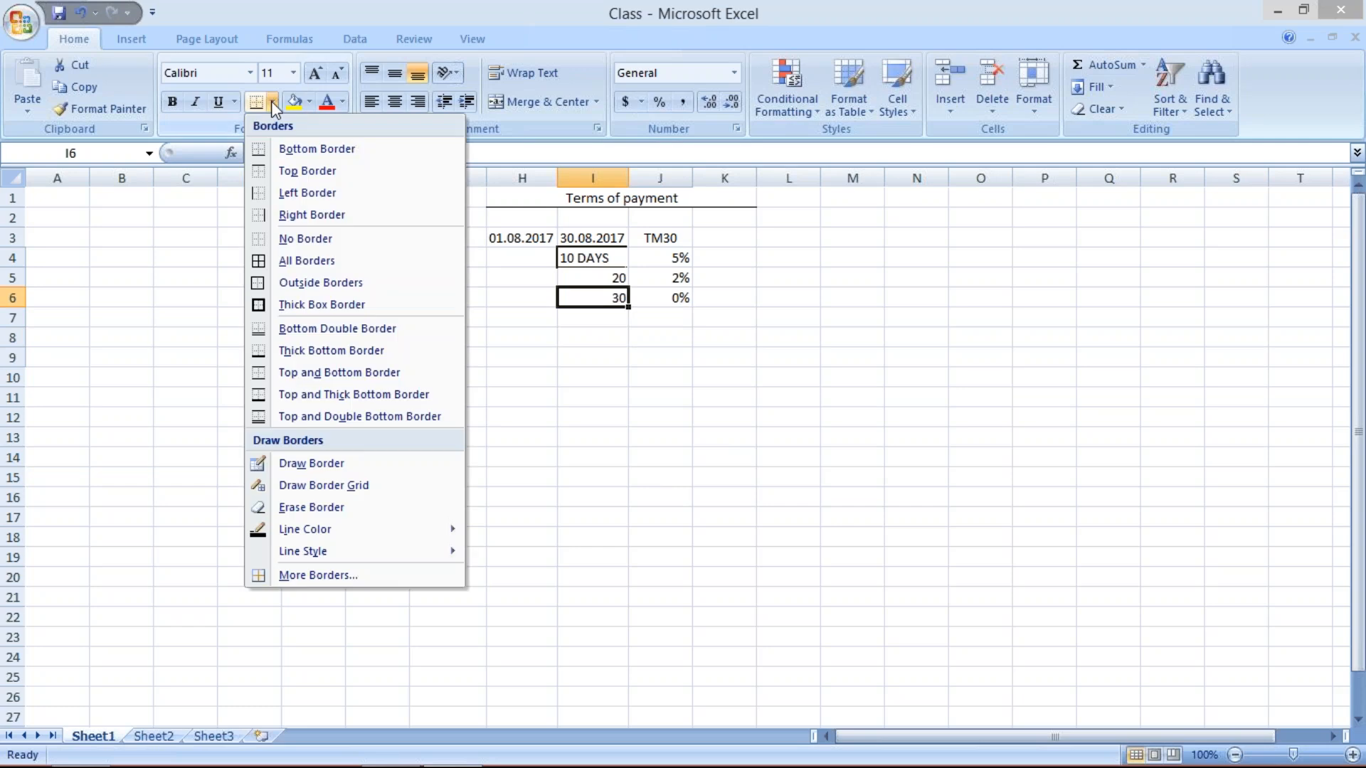
click(117, 114)
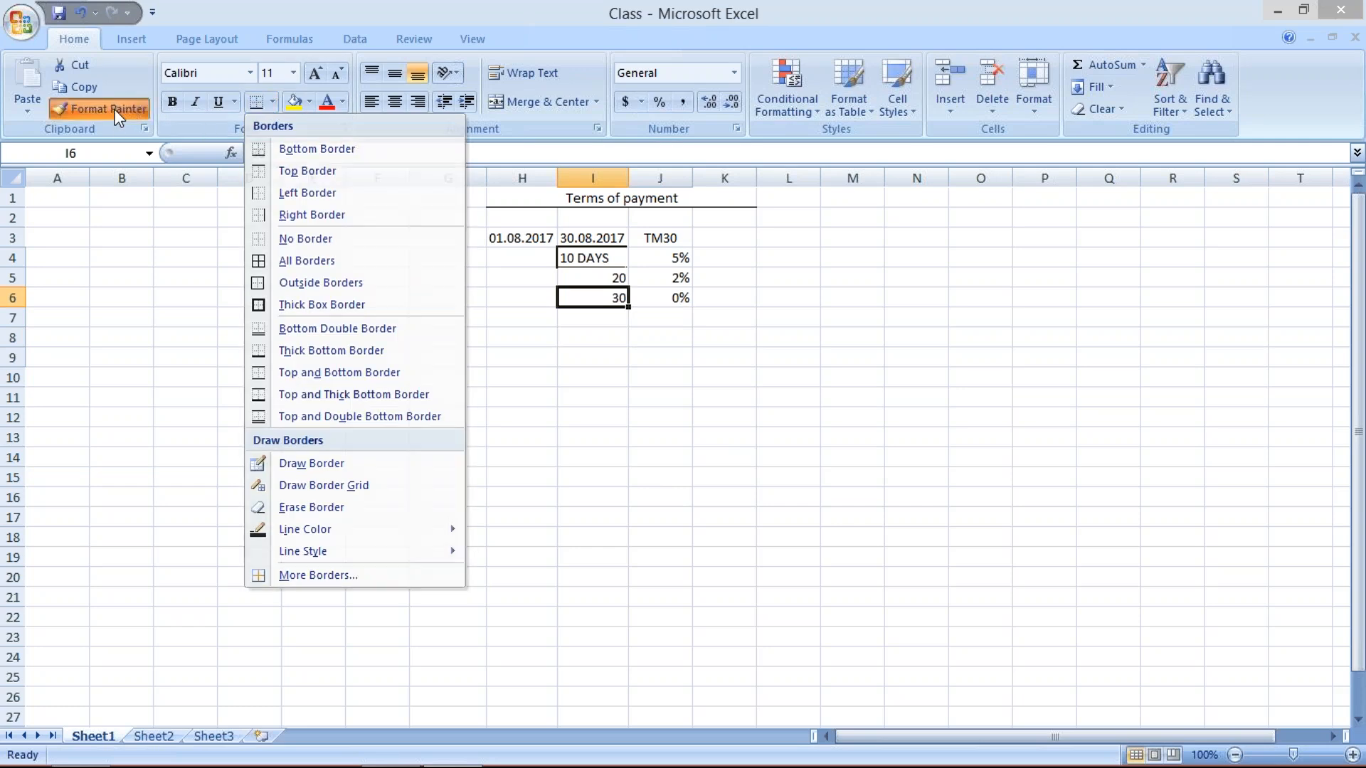
click(595, 262)
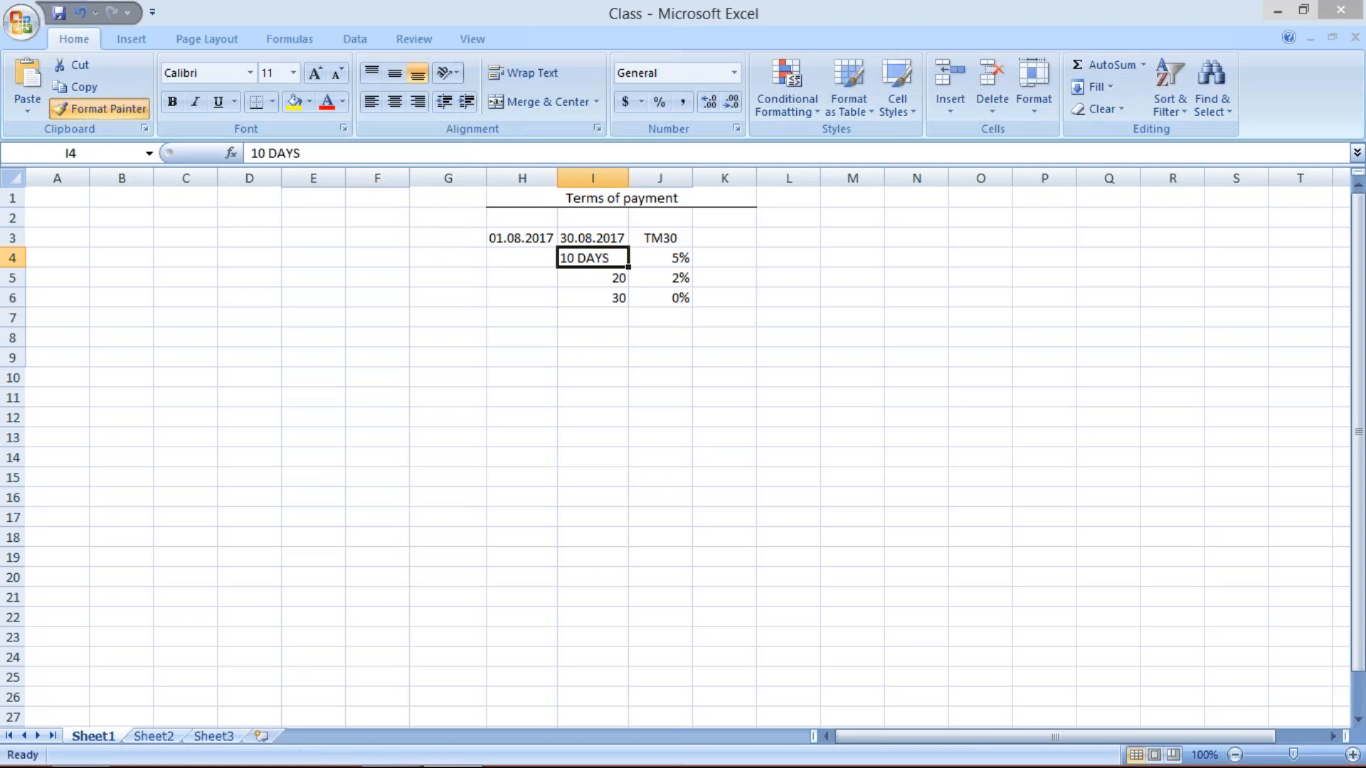
click(866, 399)
click(597, 336)
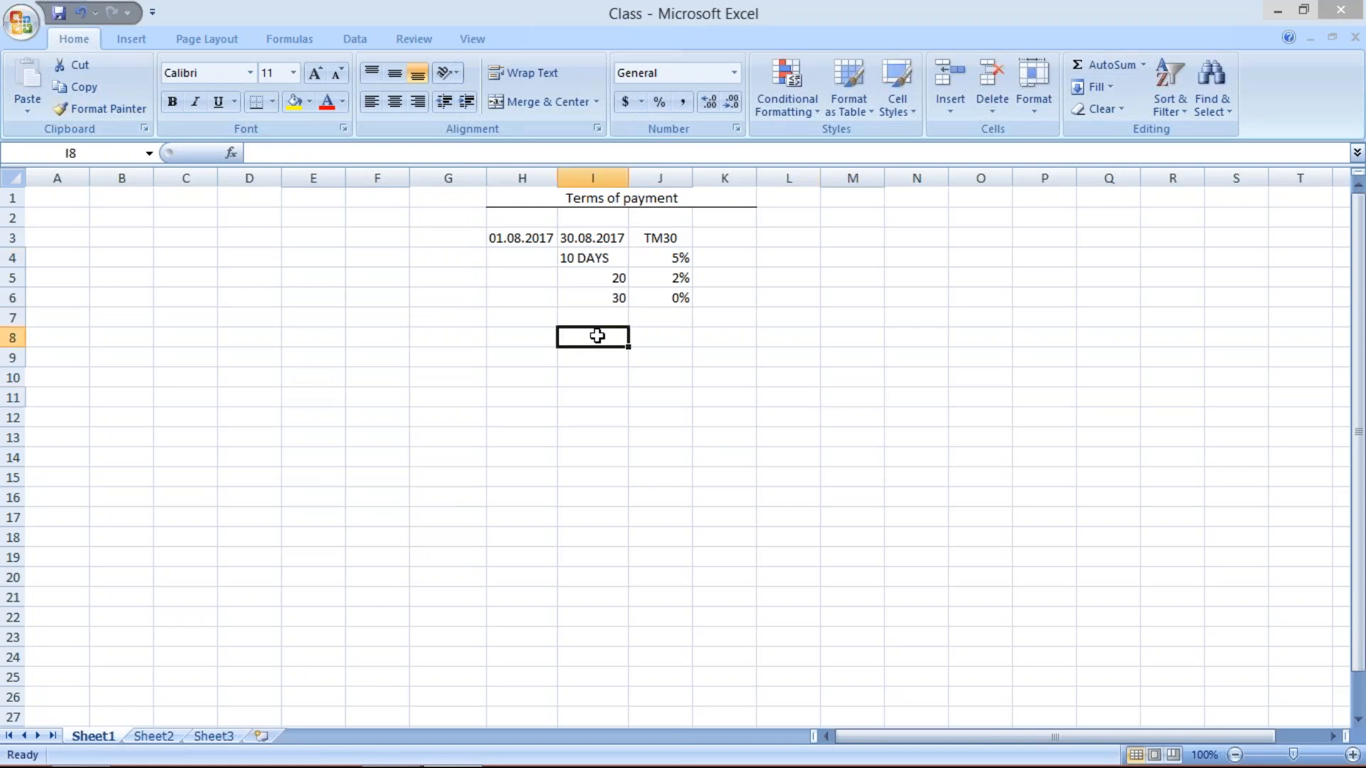
click(578, 275)
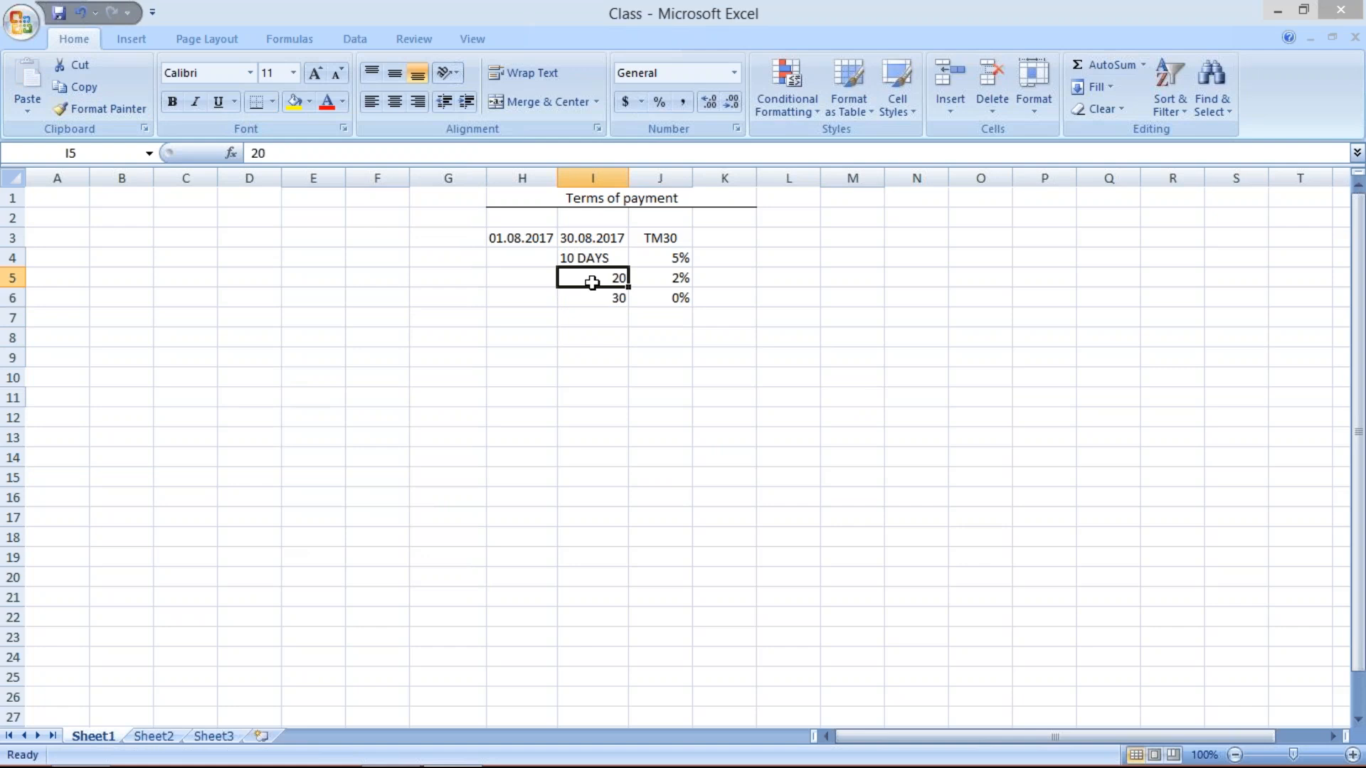
Remove the word DAYS from cell I4 so that it holds only the number 10
click(582, 256)
click(304, 153)
key(BackSpace)
key(BackSpace)
key(BackSpace)
key(BackSpace)
key(BackSpace)
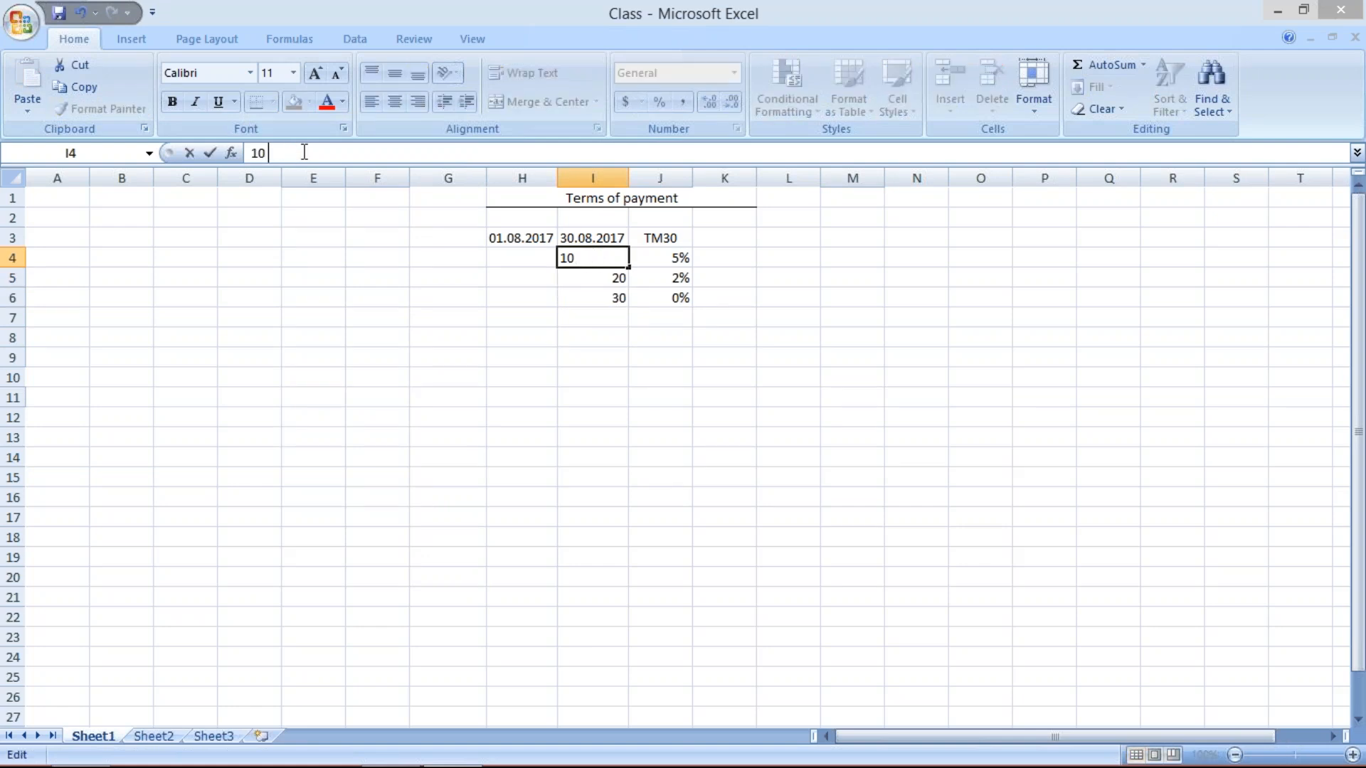
key(Return)
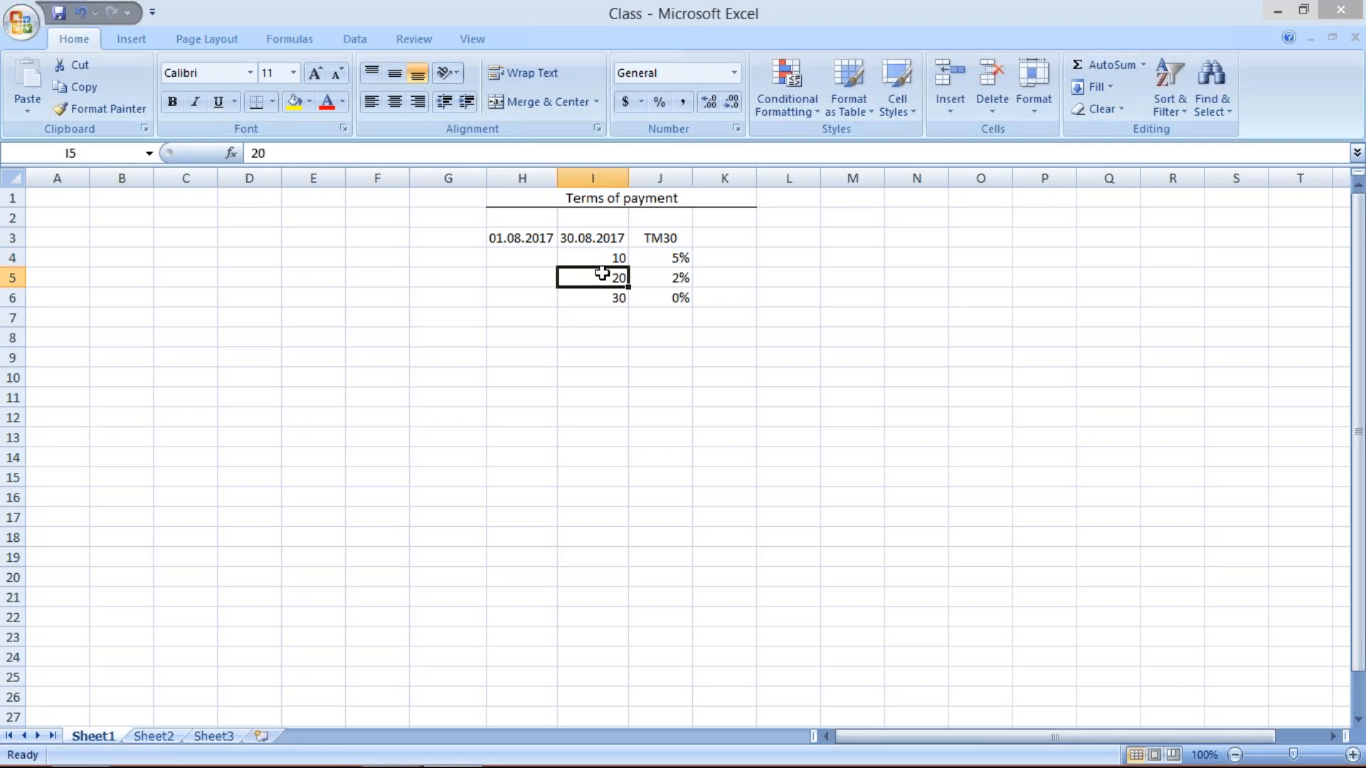
Enter the payment date 08.08.2017 in cell I7, below the discount tiers
click(527, 235)
click(570, 233)
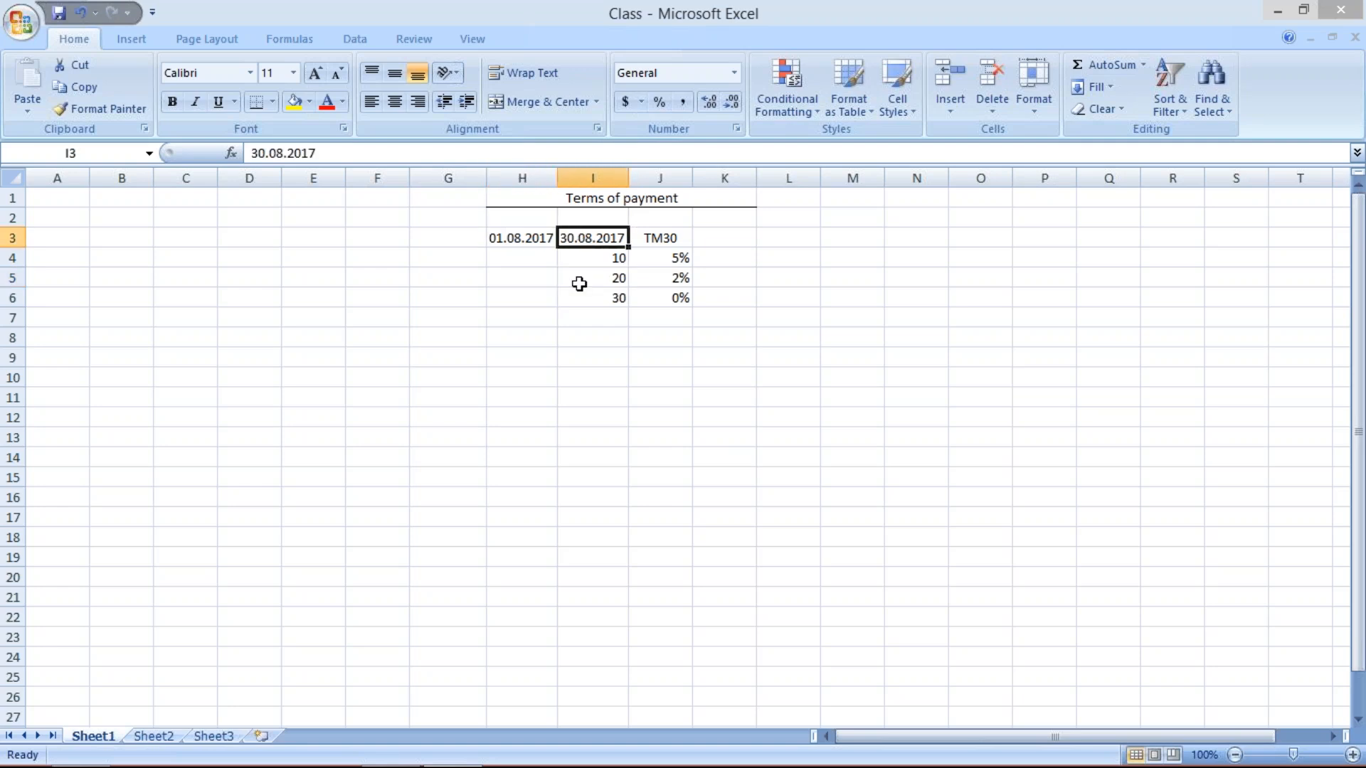
click(595, 326)
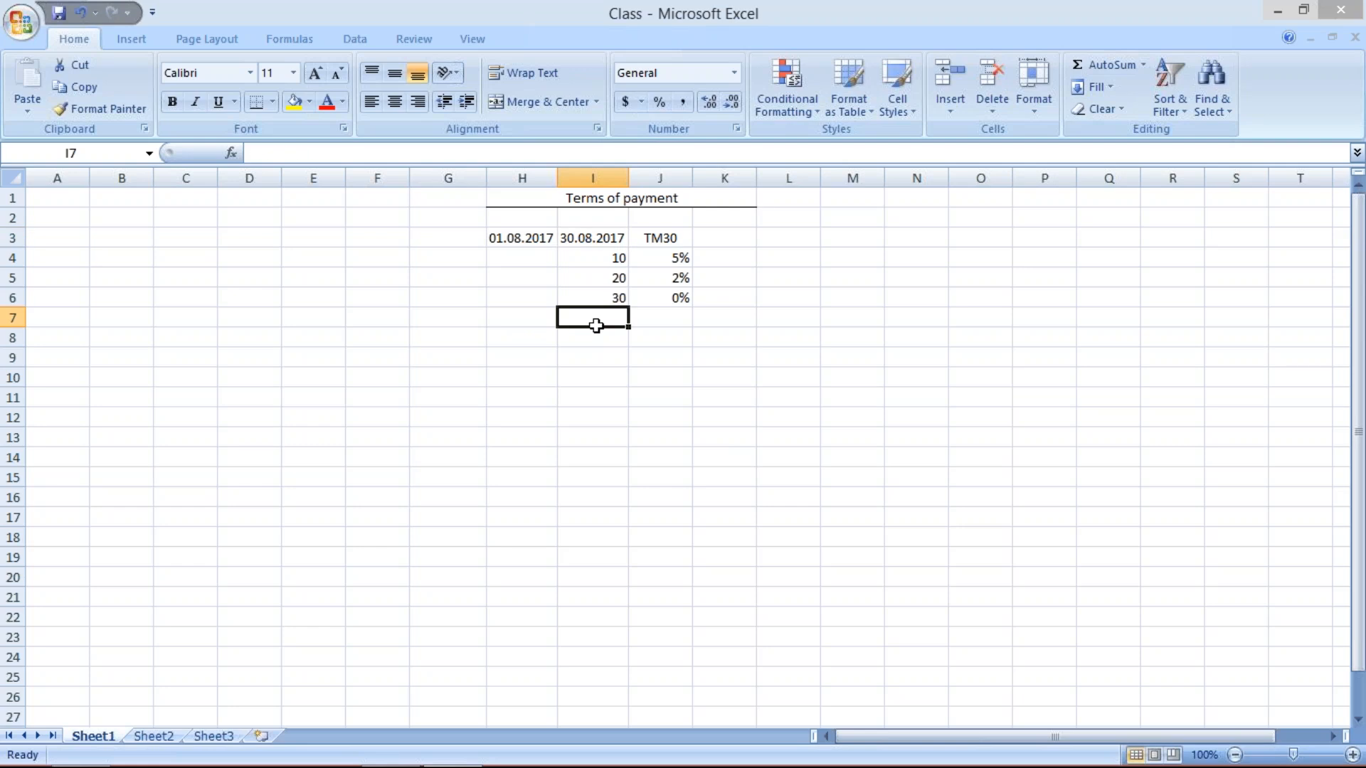
text(08)
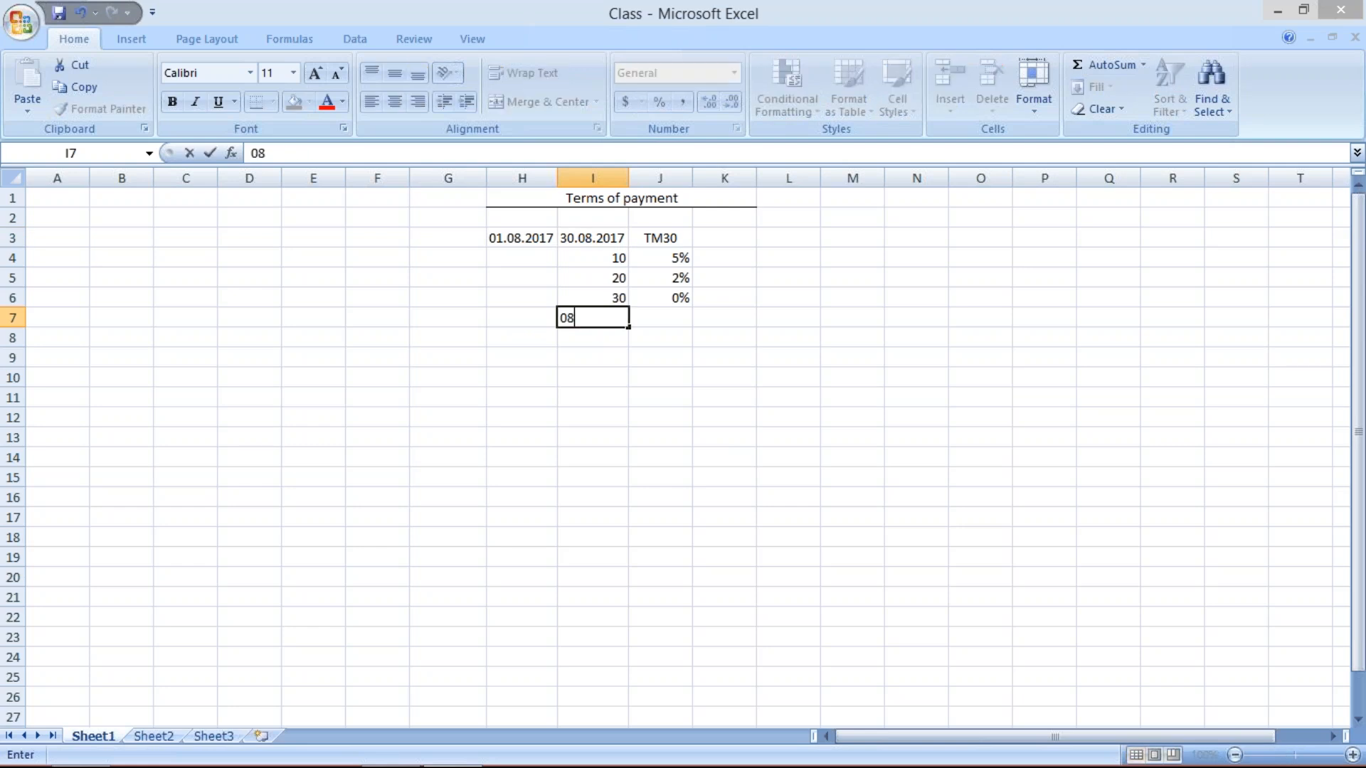
text(.08.2017)
key(Return)
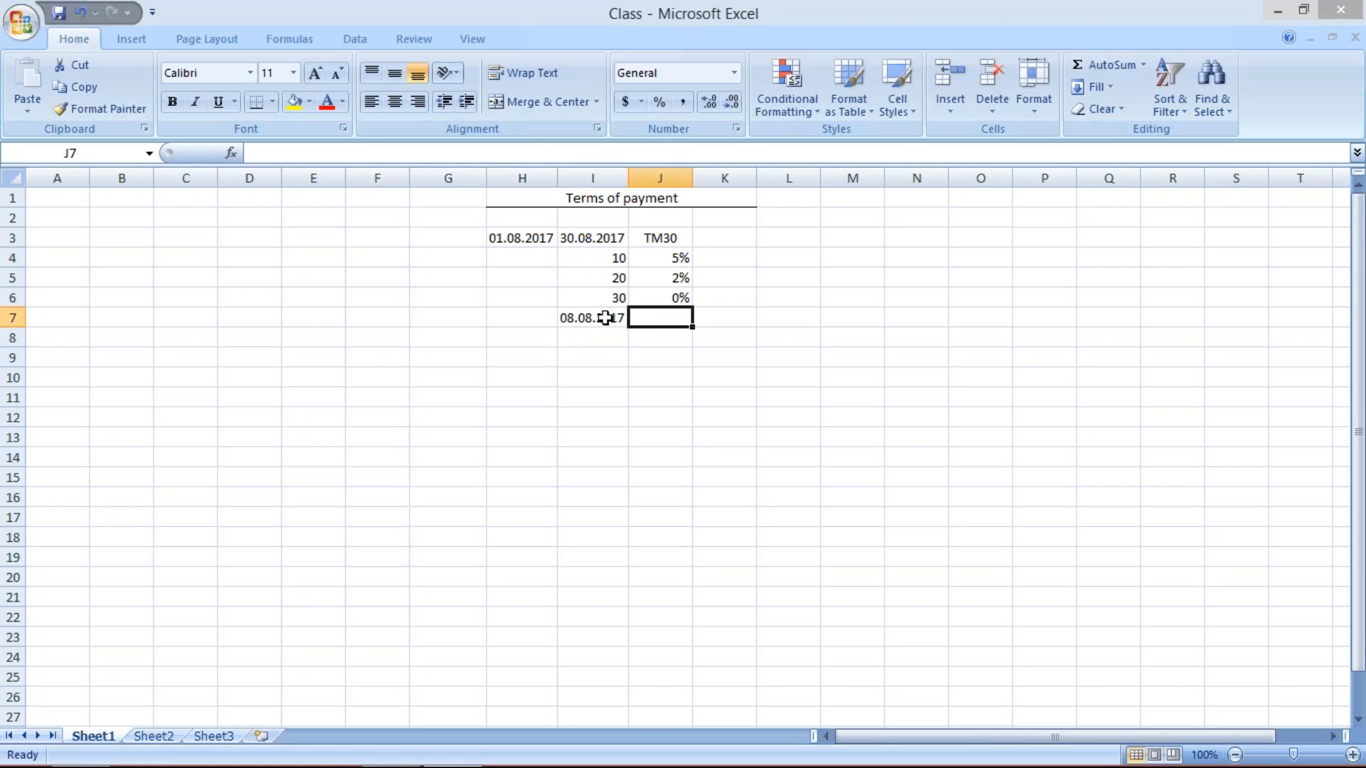
click(606, 318)
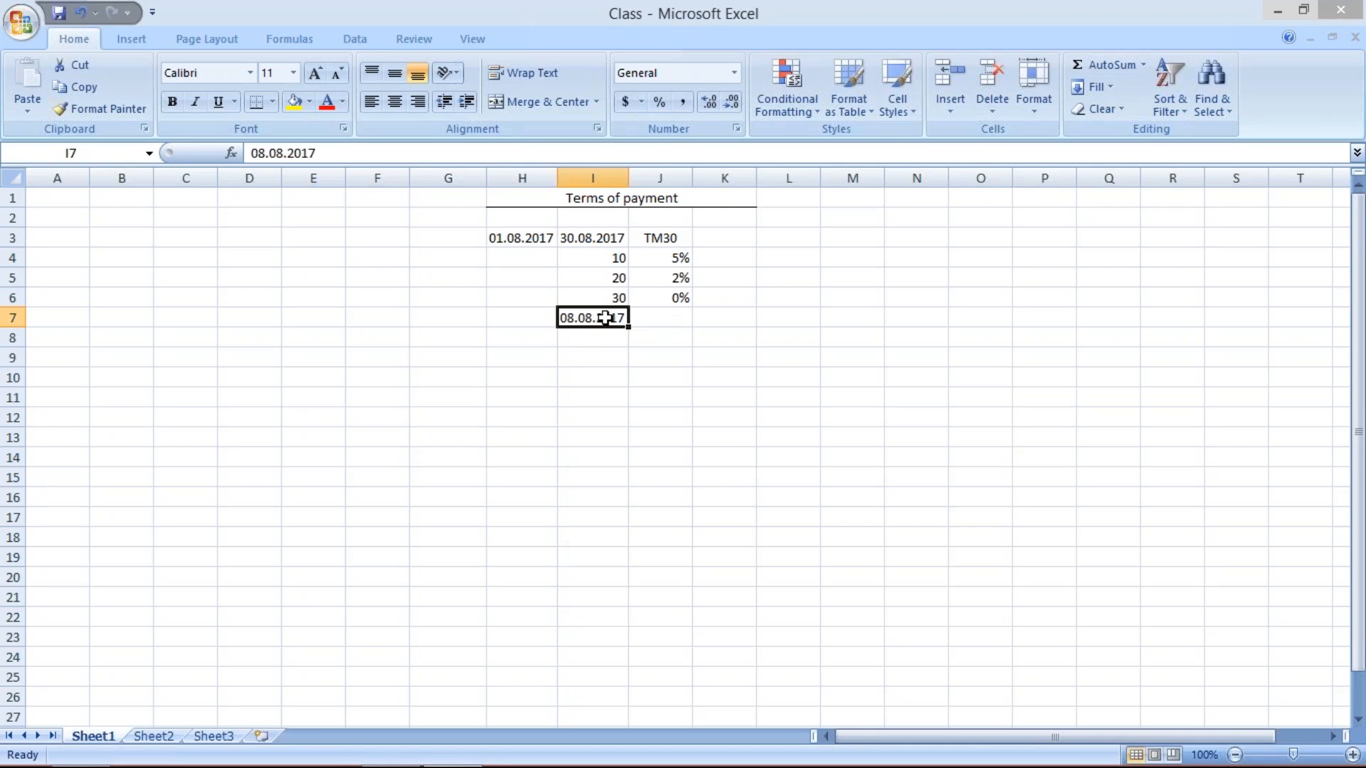
Enter the amount 100 in cell K3, beside the TM30 term code
click(597, 258)
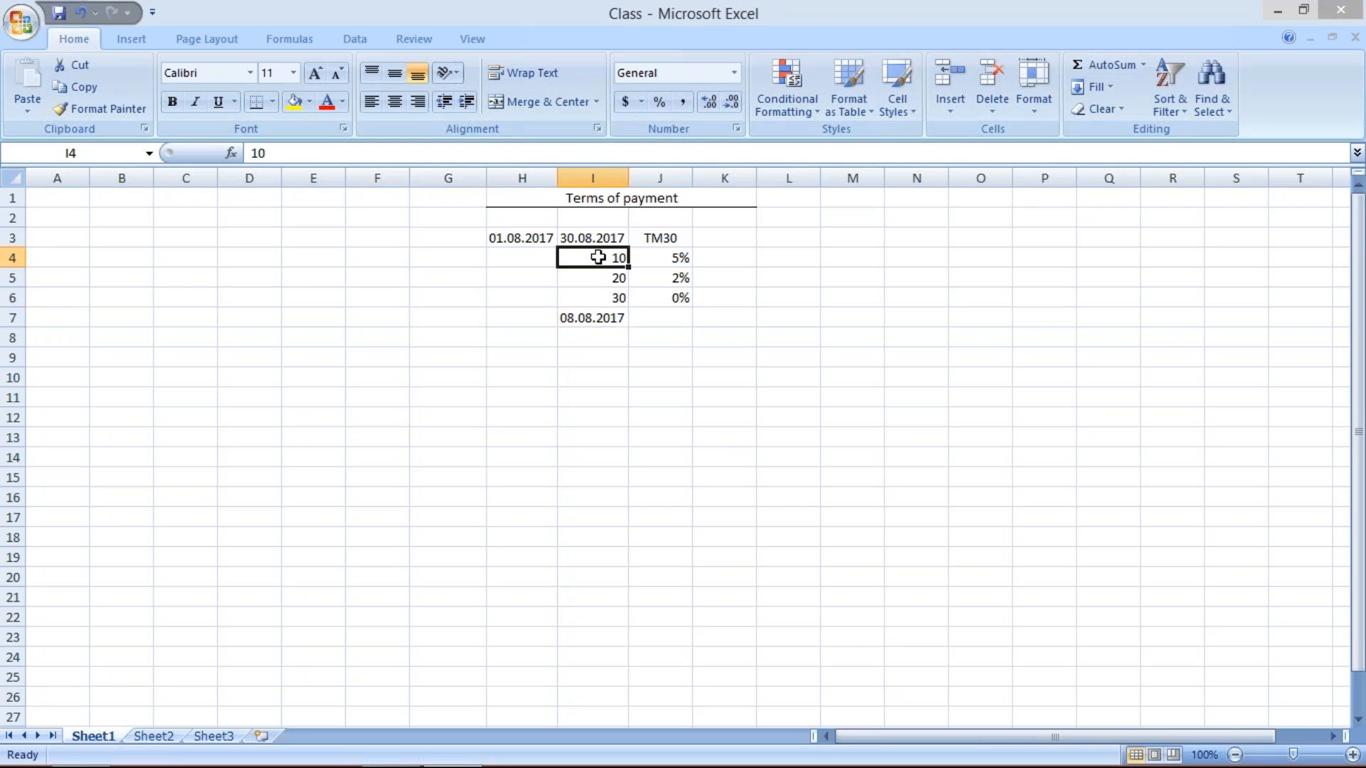
click(663, 255)
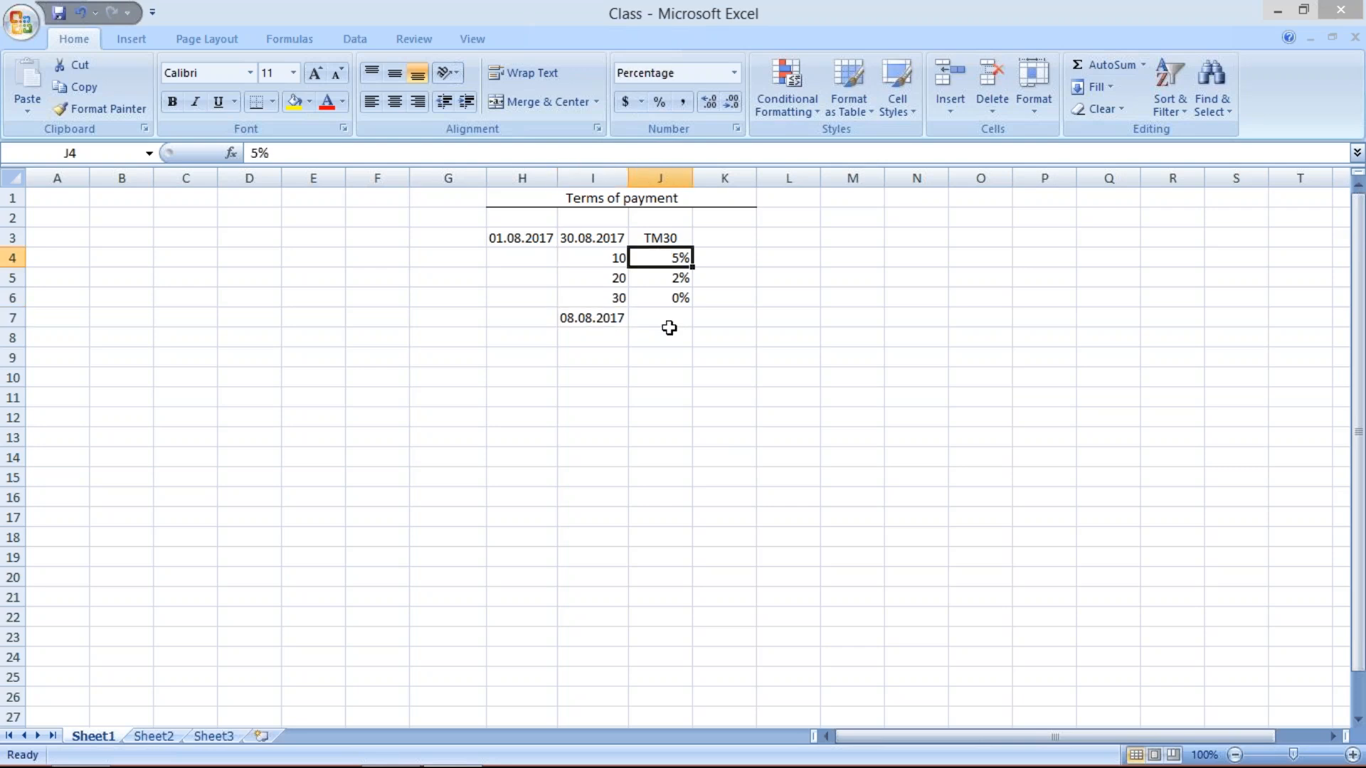
click(667, 321)
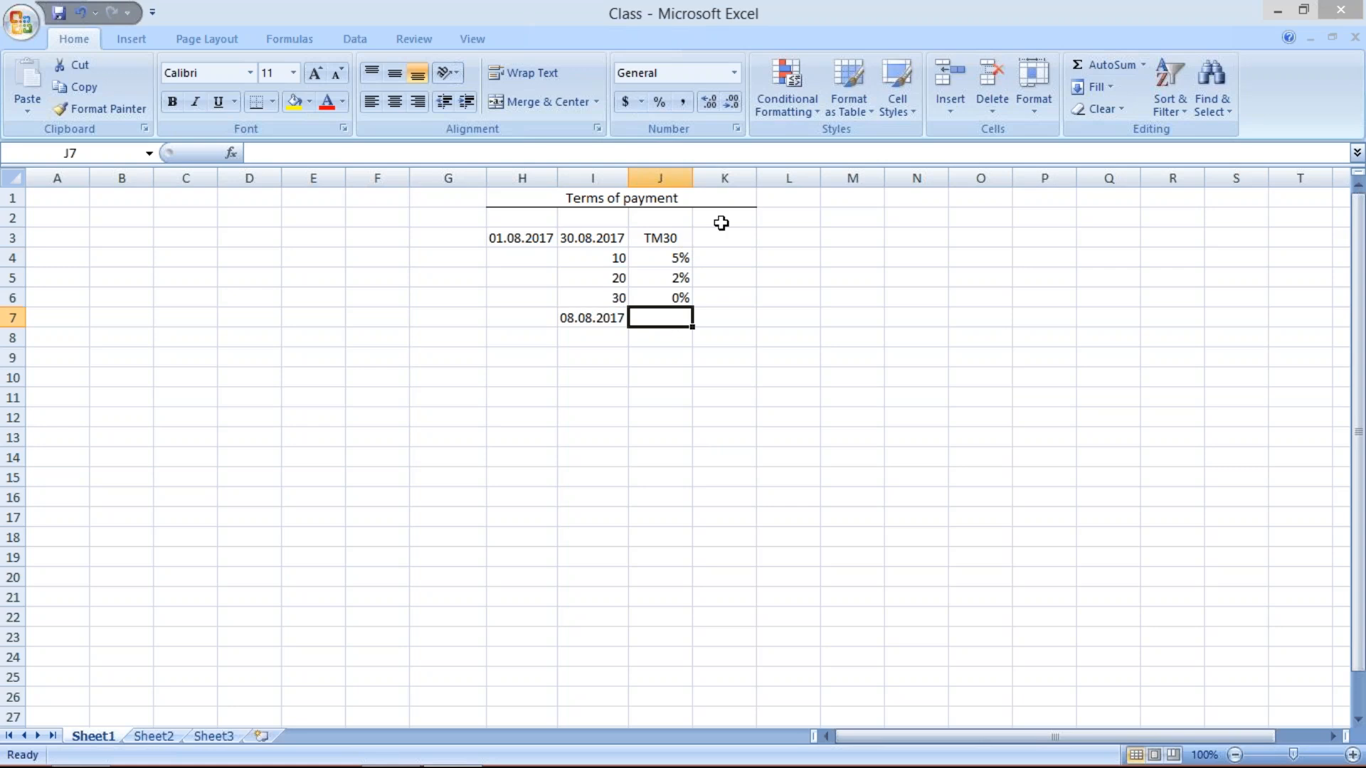
click(717, 238)
text(100)
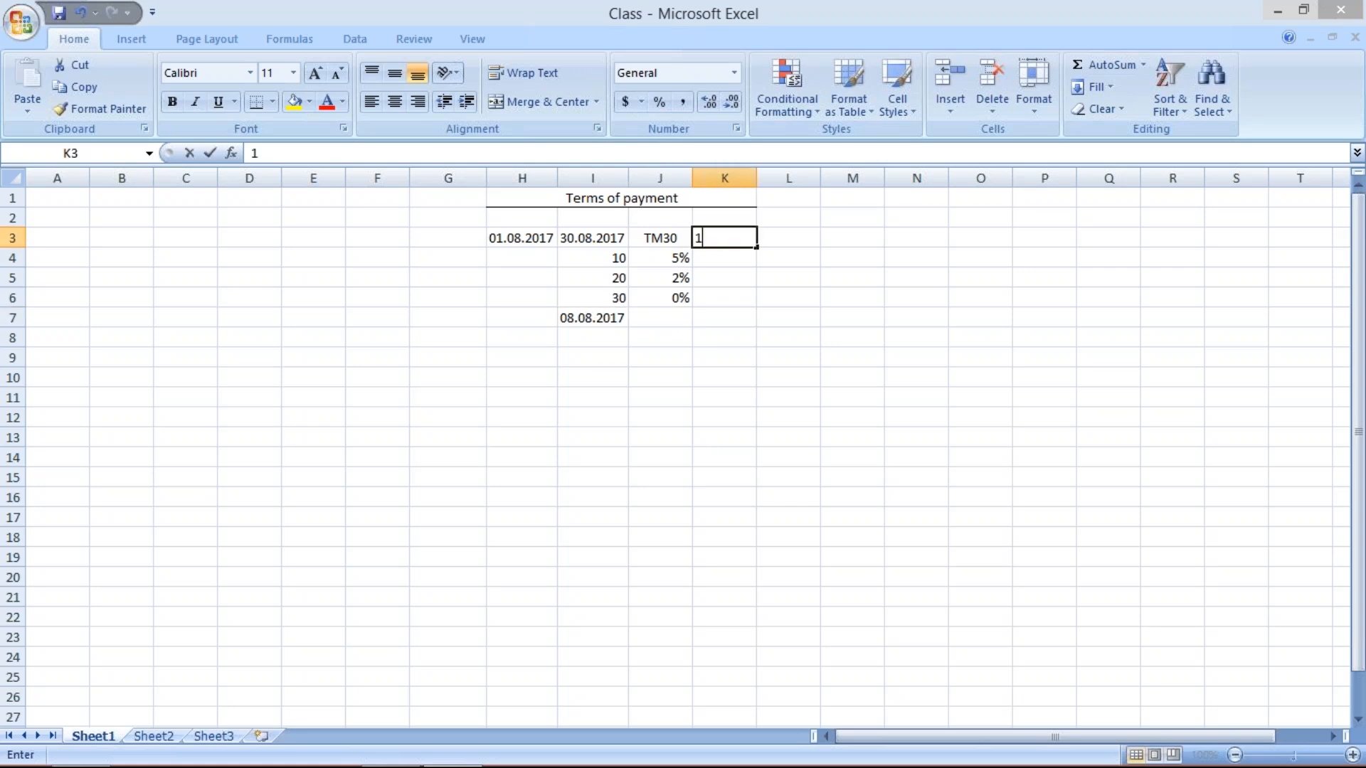
key(Return)
click(715, 236)
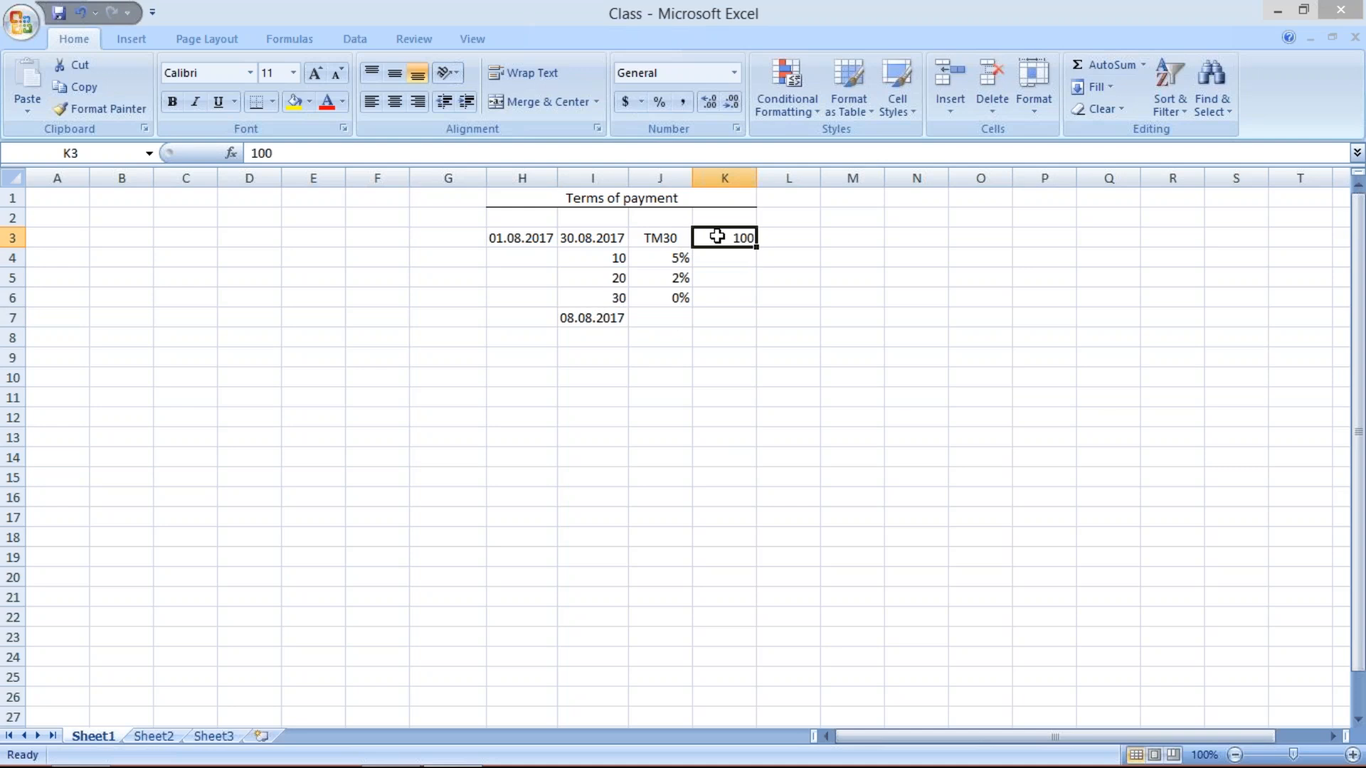
Try 5% as the discount for the 08.08.2017 payment in cell J7, and clear the cell again
click(659, 316)
text(5%)
key(Return)
key(Up)
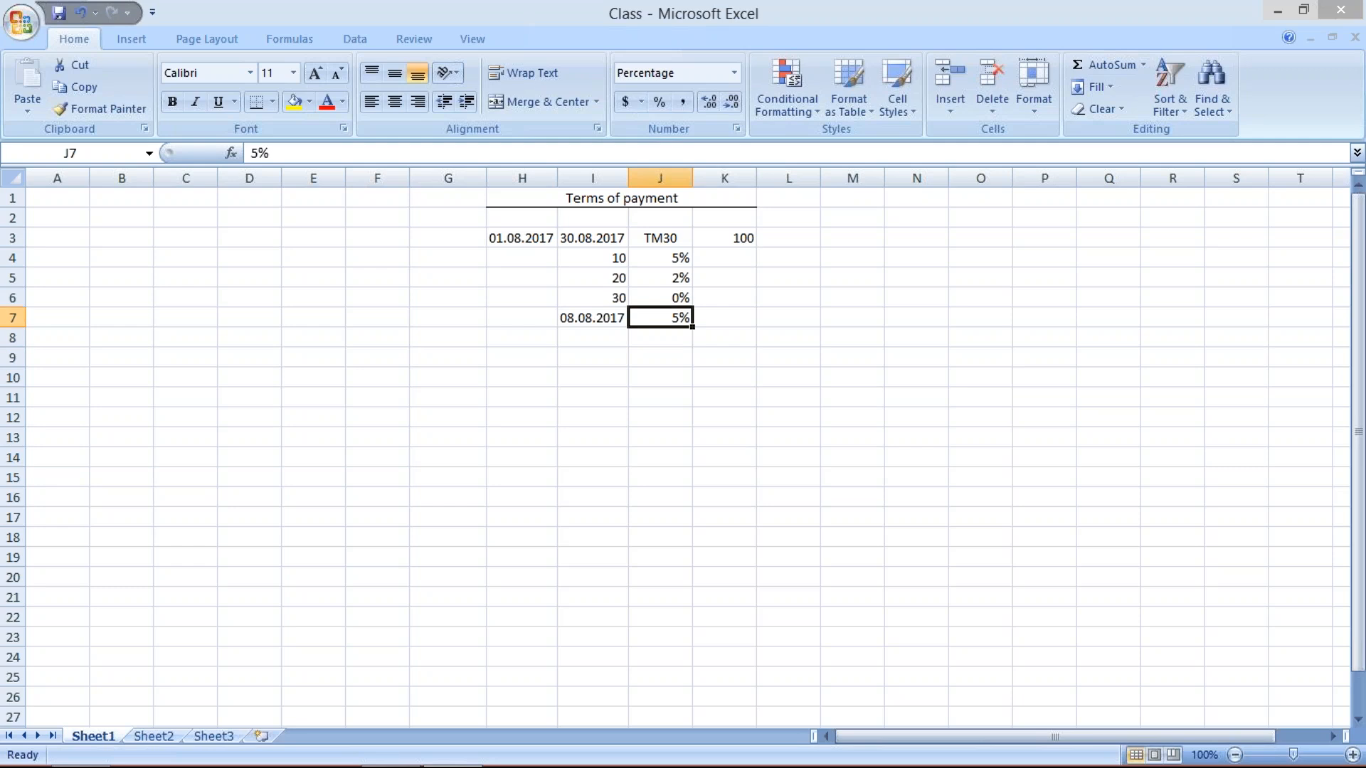
text(5)
key(Delete)
key(Return)
click(660, 318)
key(Delete)
click(730, 322)
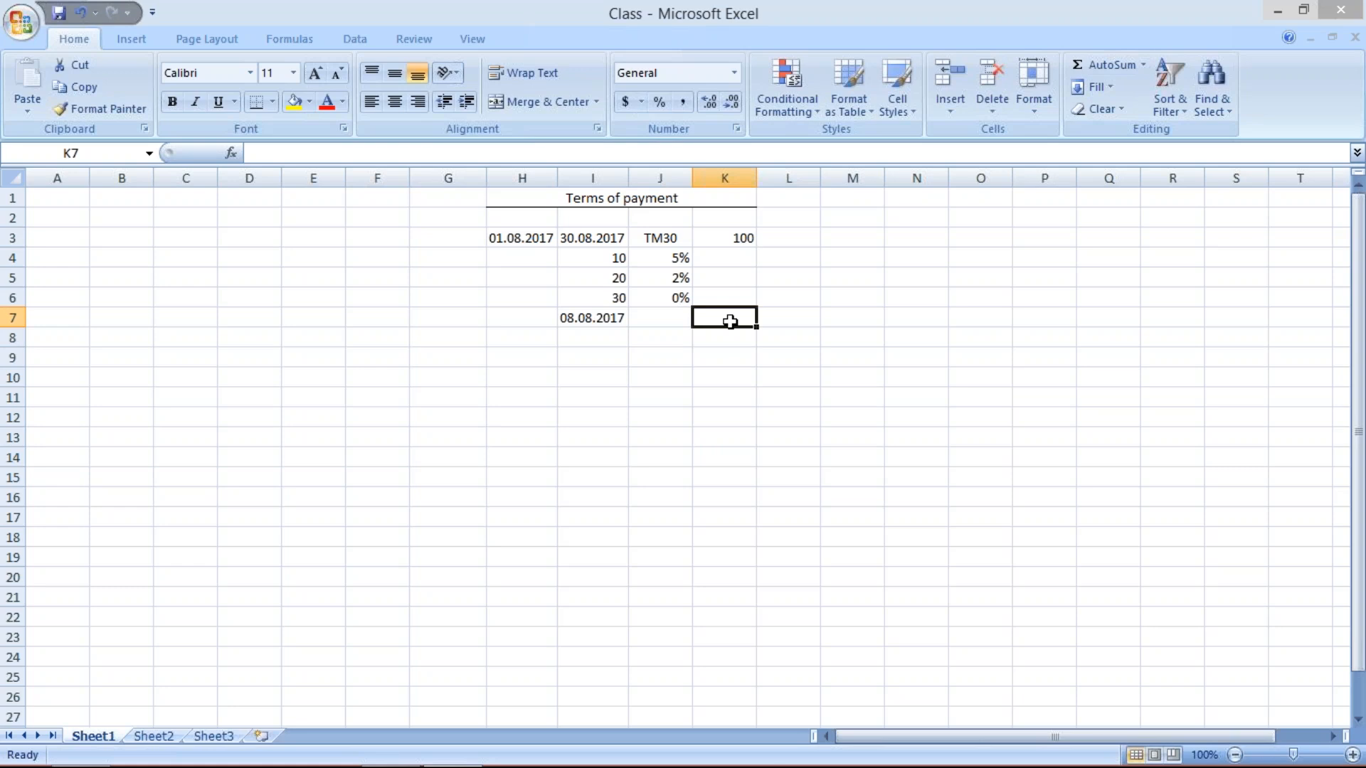
Enter a second payment date, 11.08.2017, in cell I8
click(588, 342)
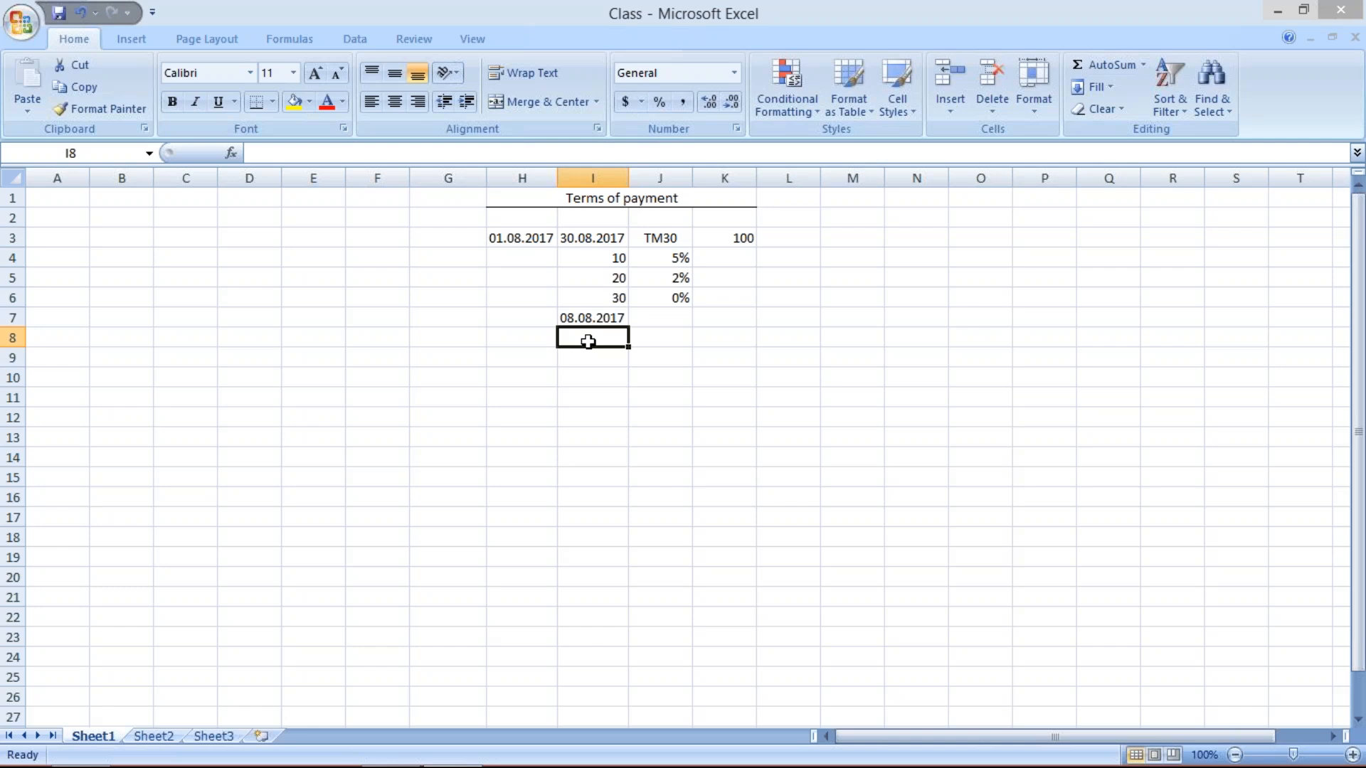
text(11)
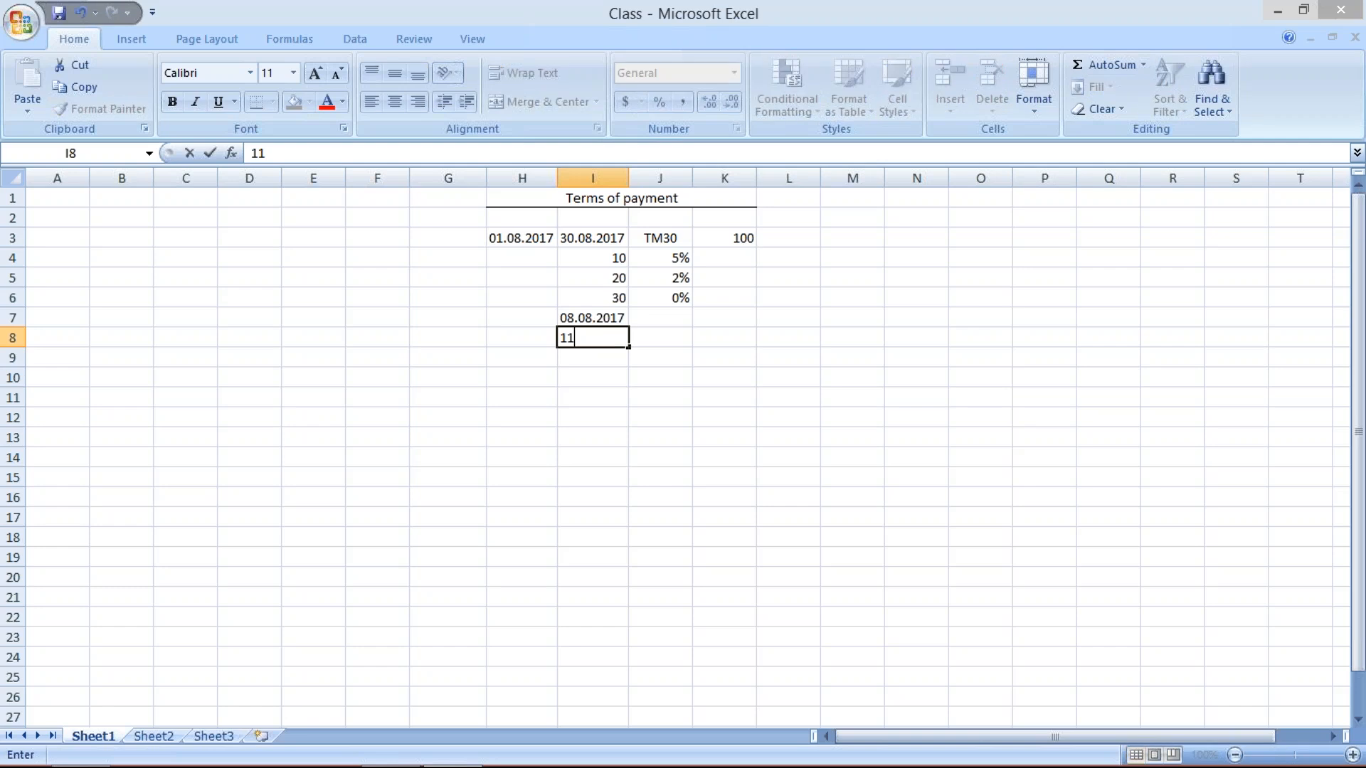
text(.08.2017)
click(674, 339)
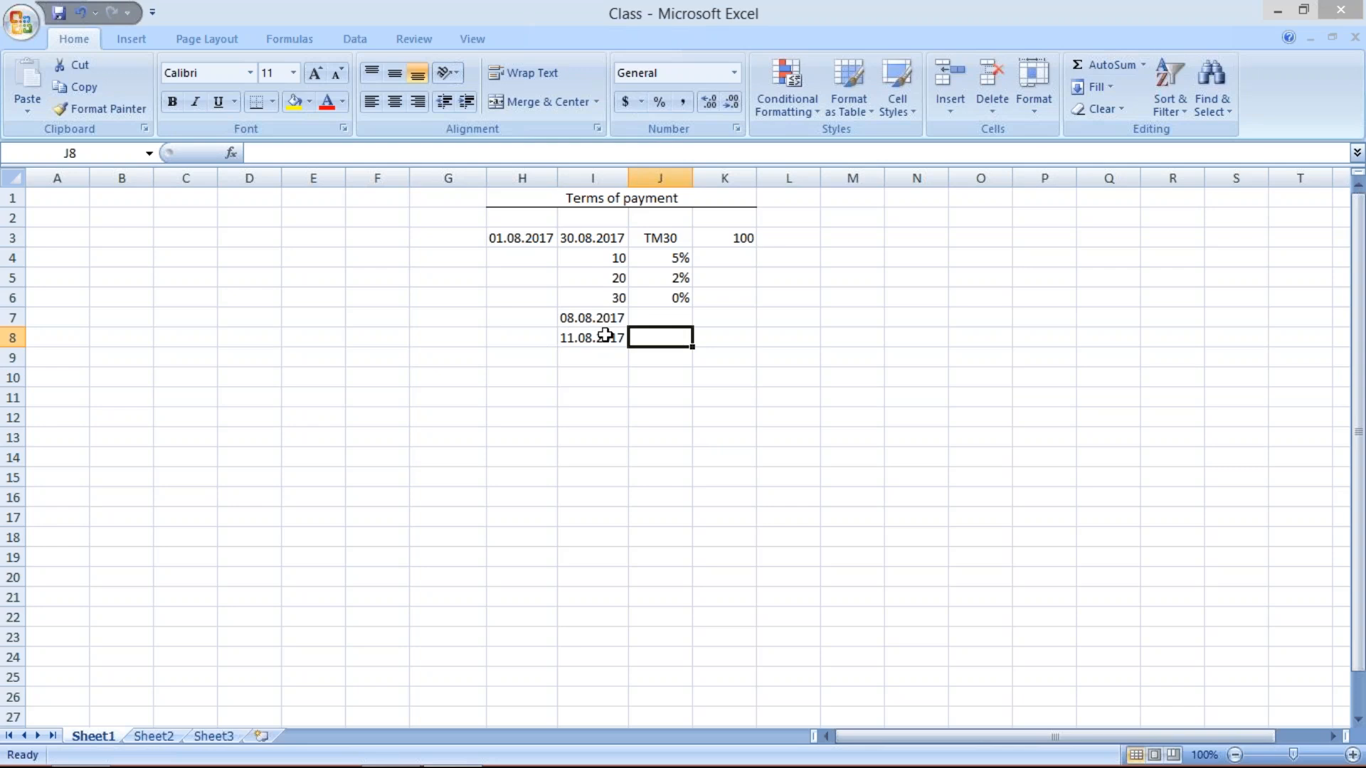
Examine the 11.08.2017 payment date against the day and percentage tiers in I4:J6 and the TM30 term code
click(606, 336)
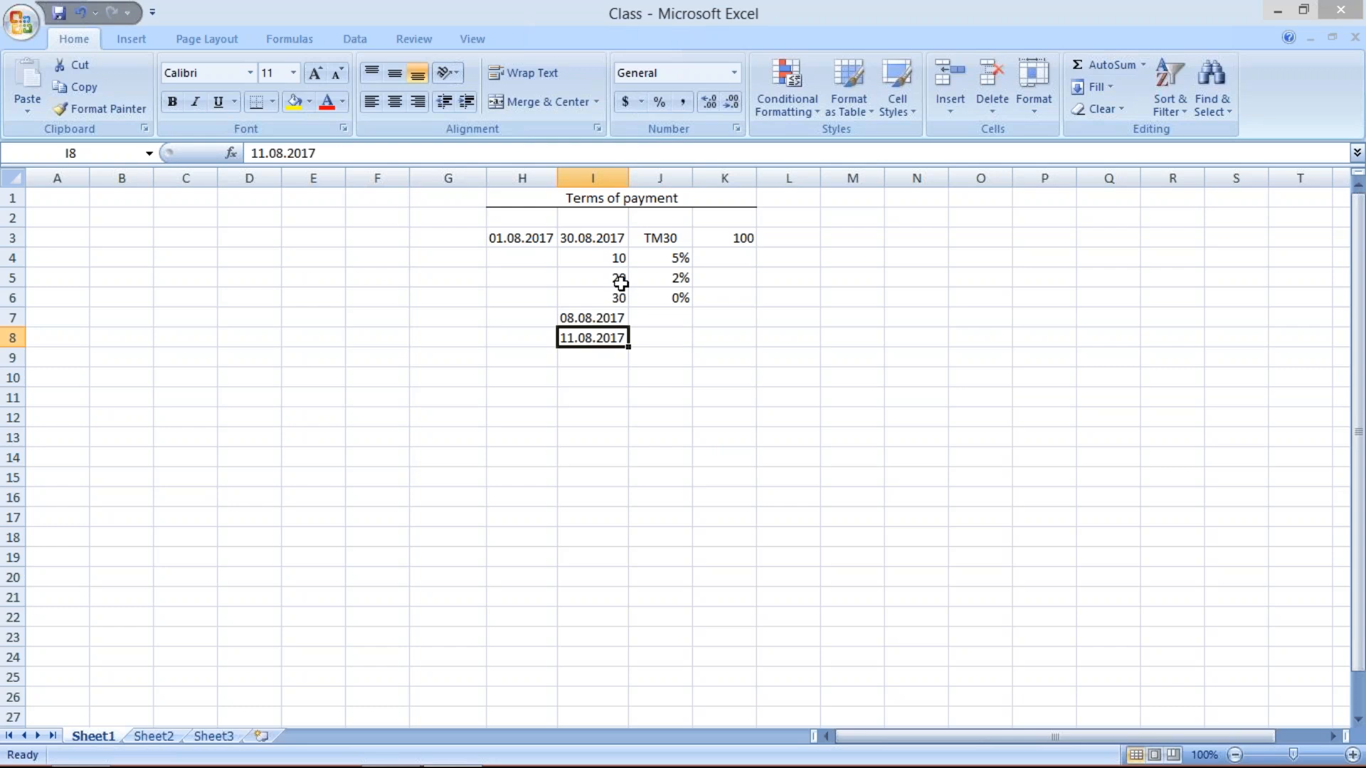
click(599, 259)
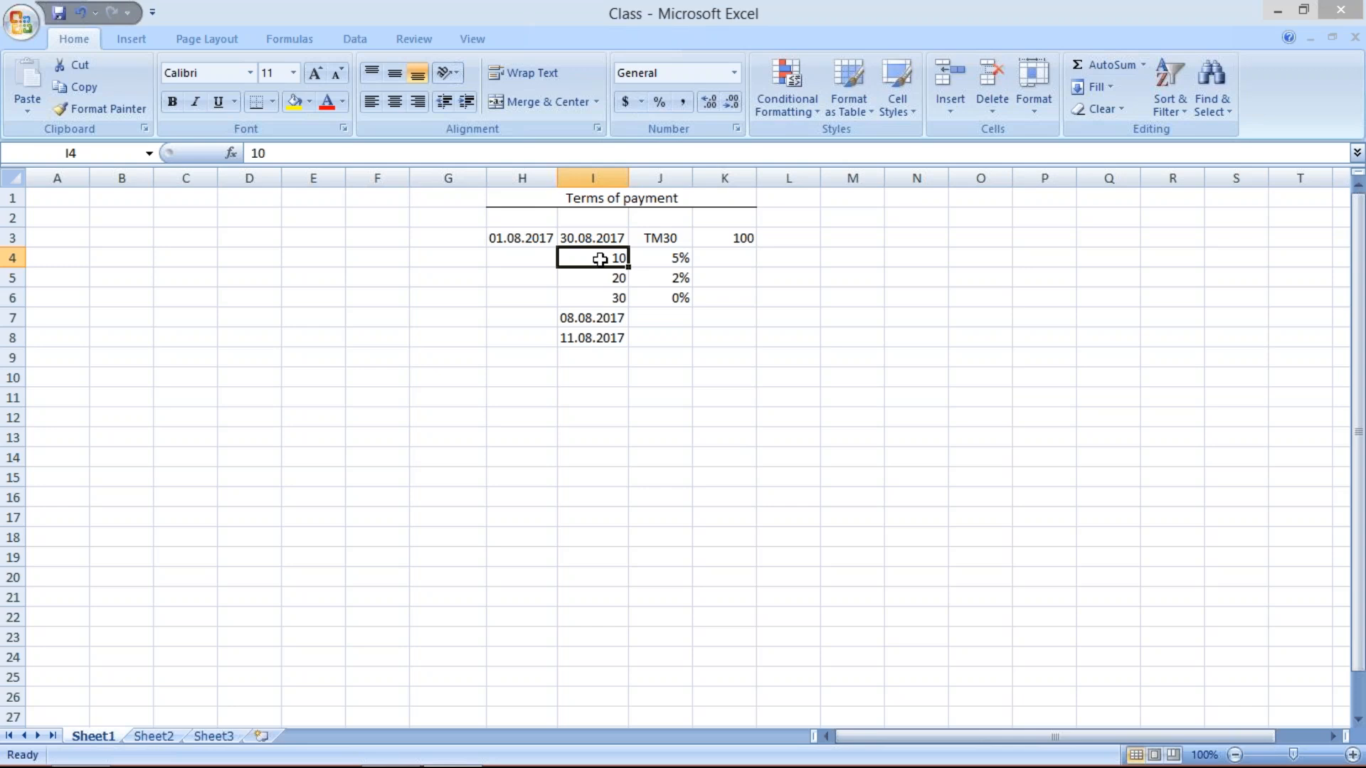
click(600, 332)
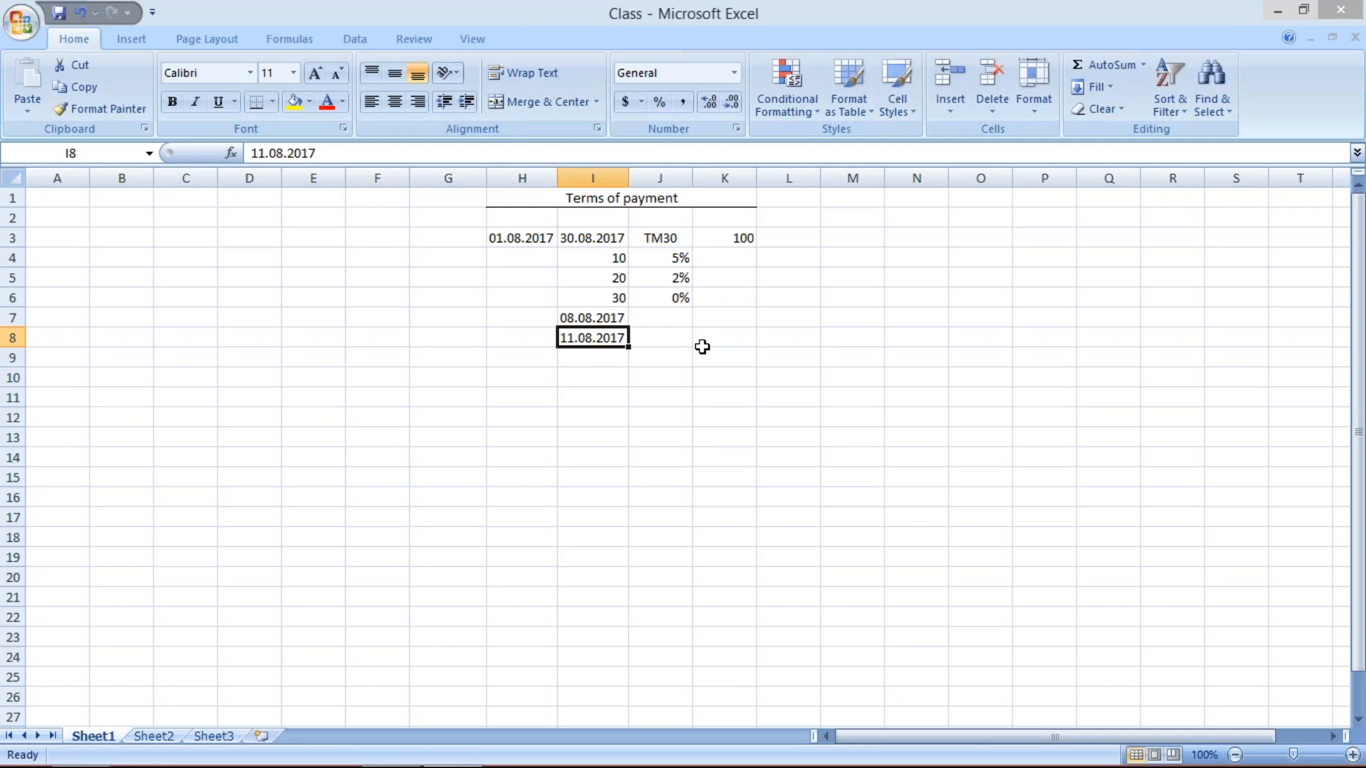
click(660, 260)
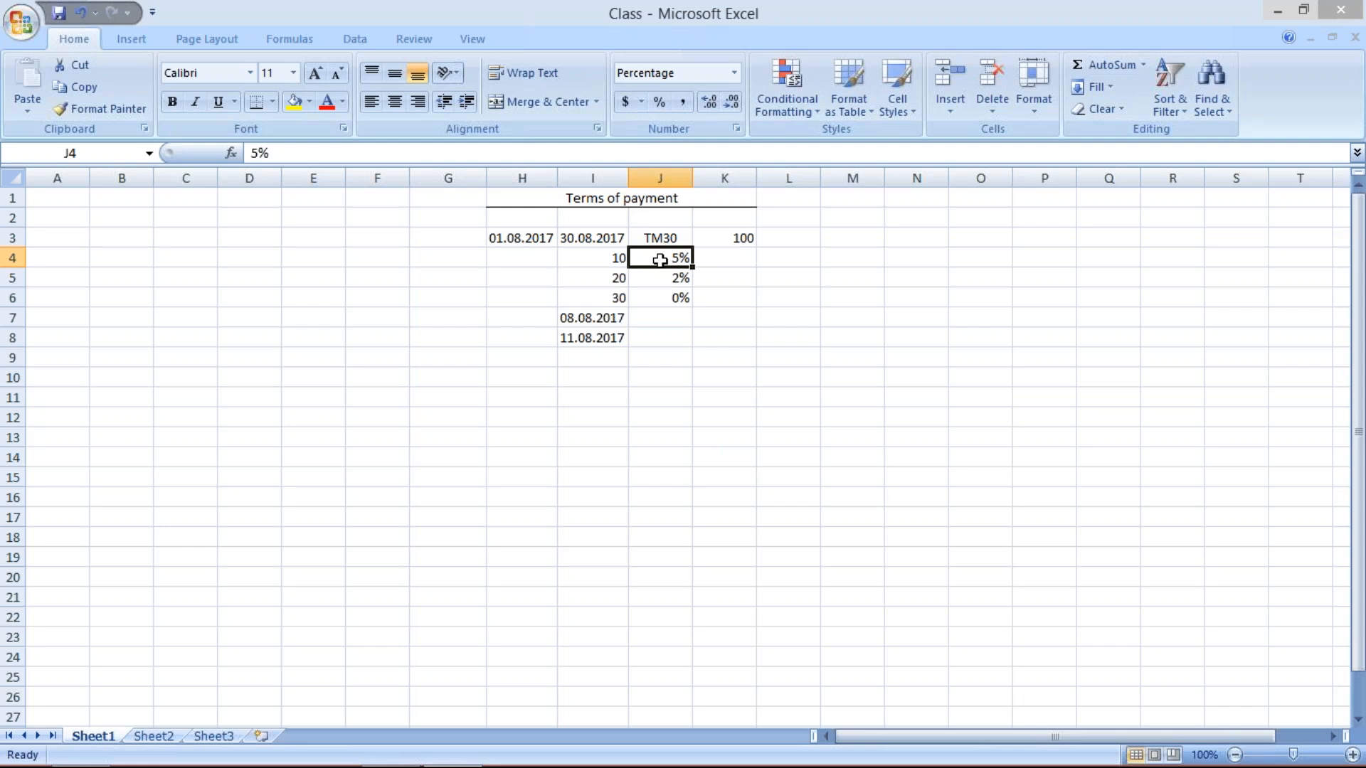
drag(613, 258, 669, 296)
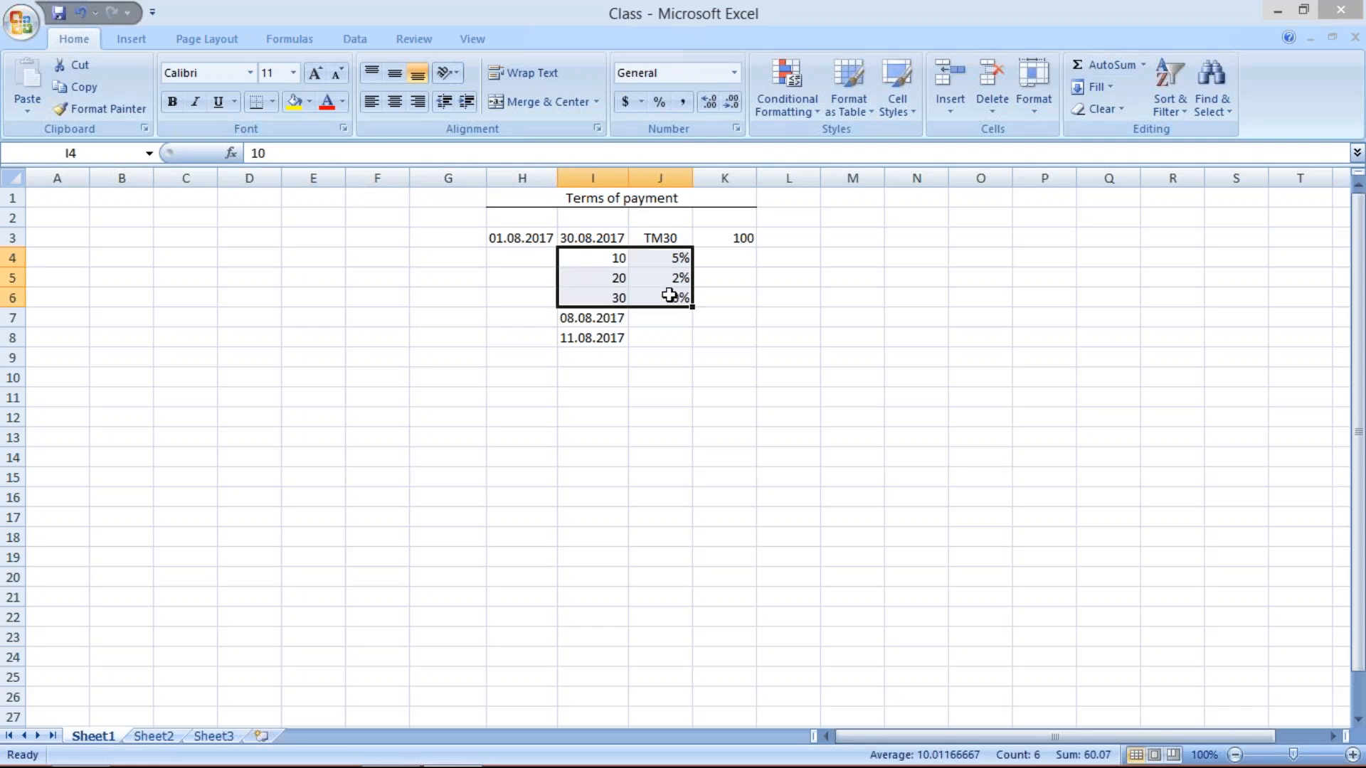
click(632, 237)
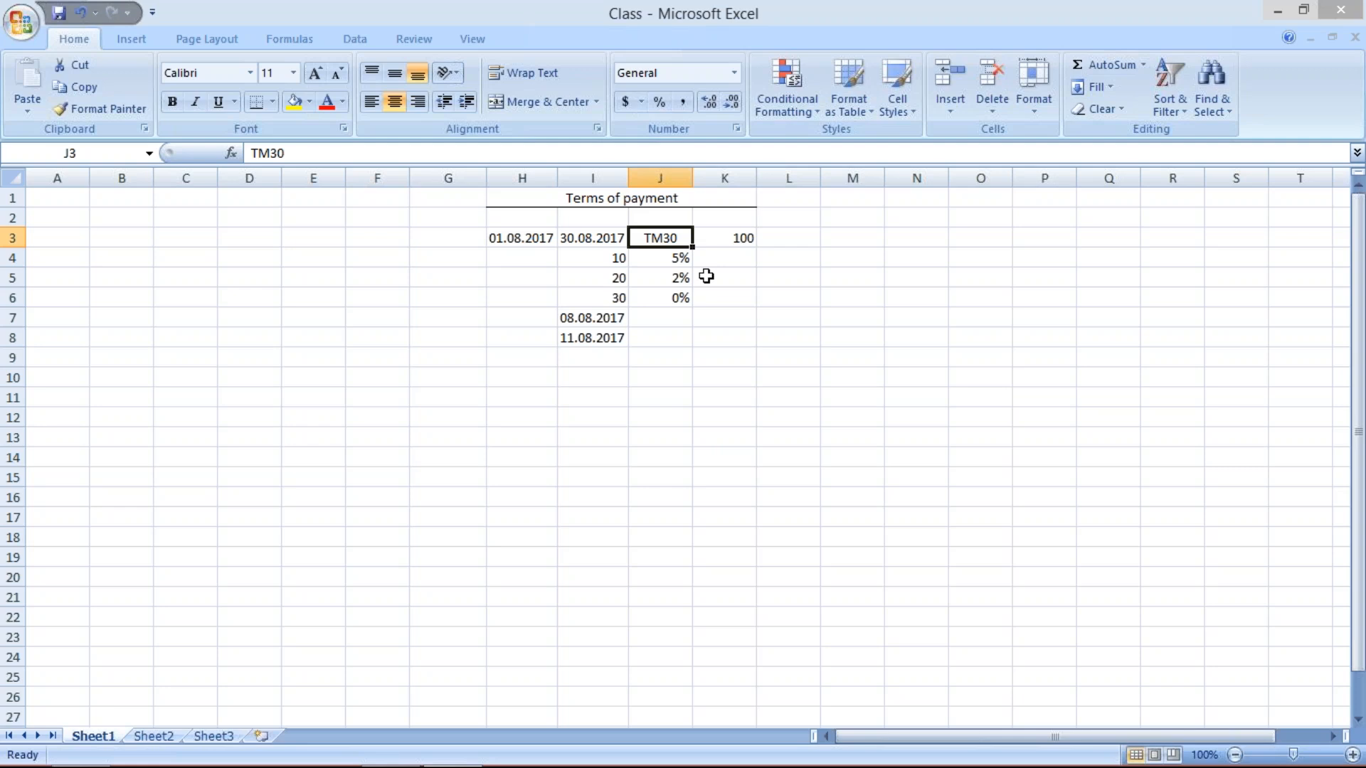
drag(612, 258, 674, 303)
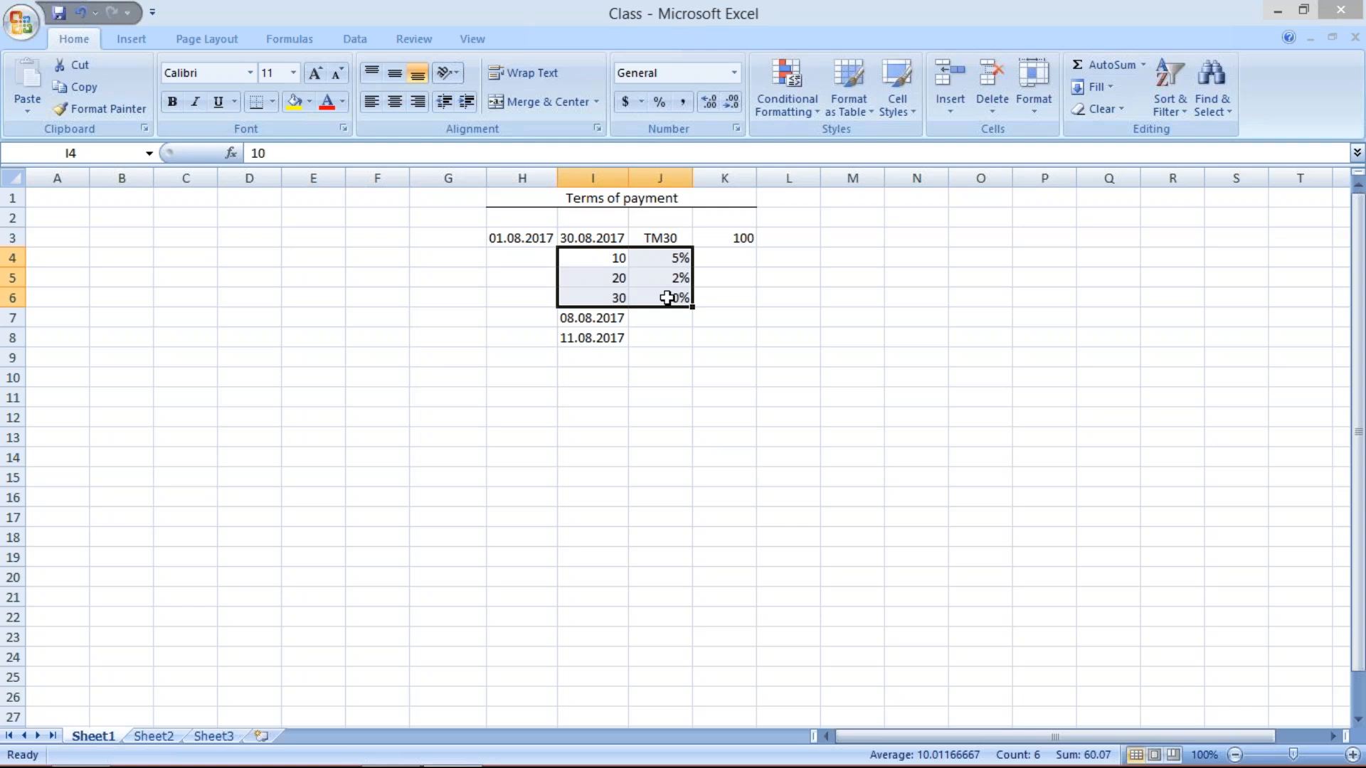
click(647, 262)
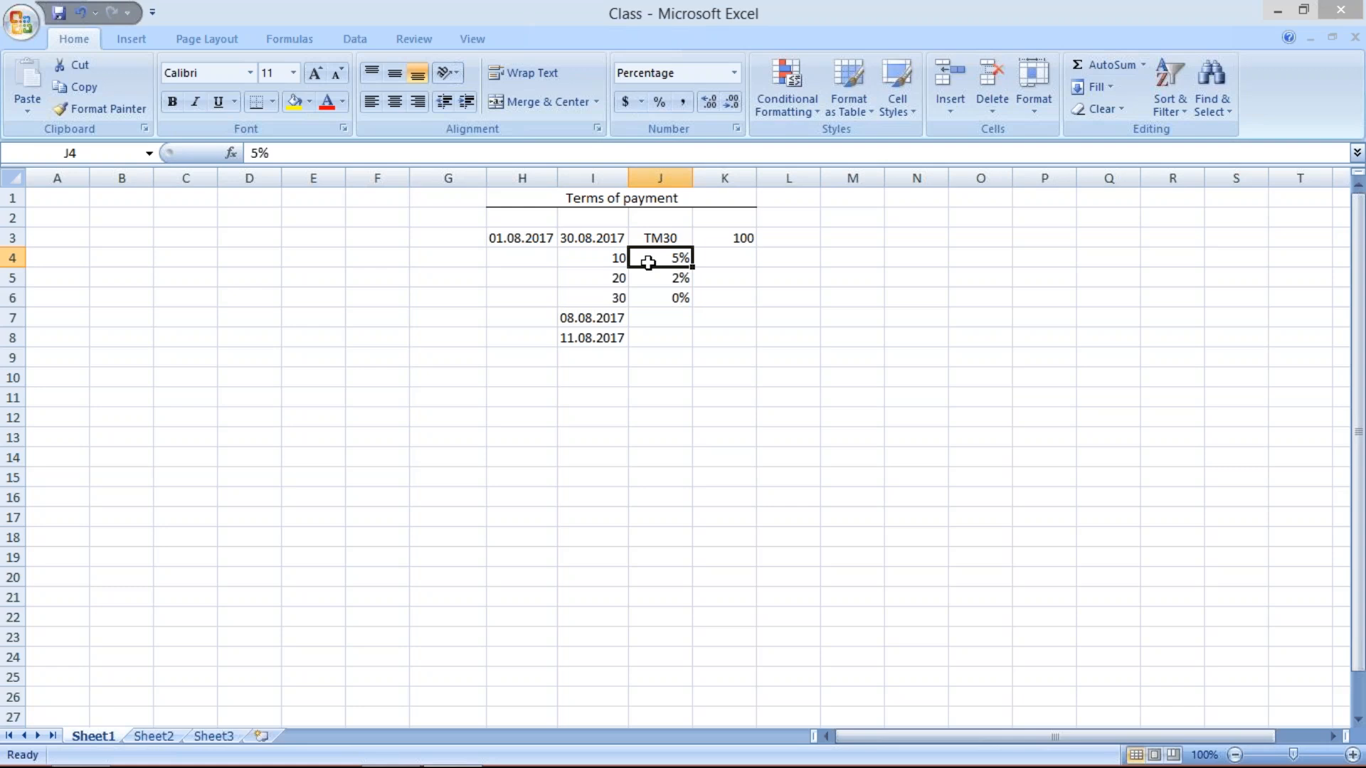
click(564, 257)
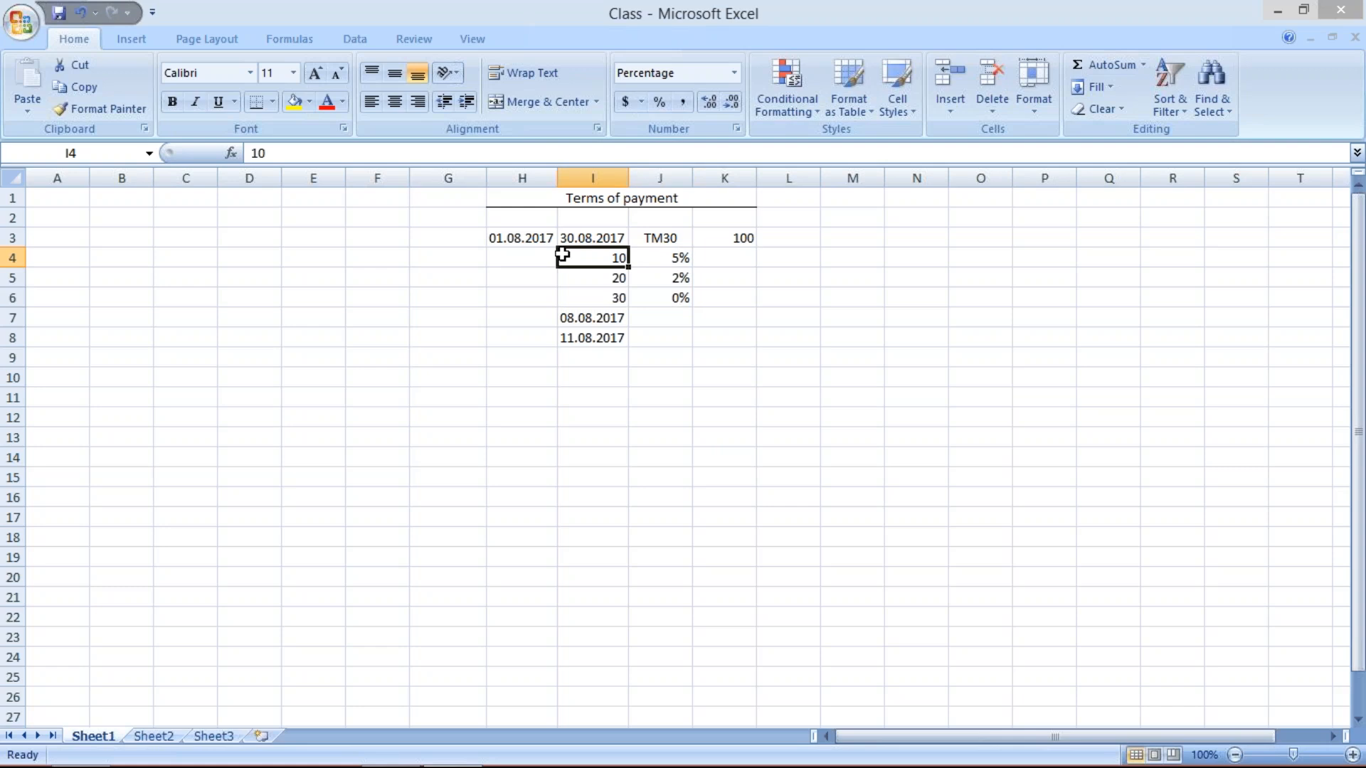
click(520, 260)
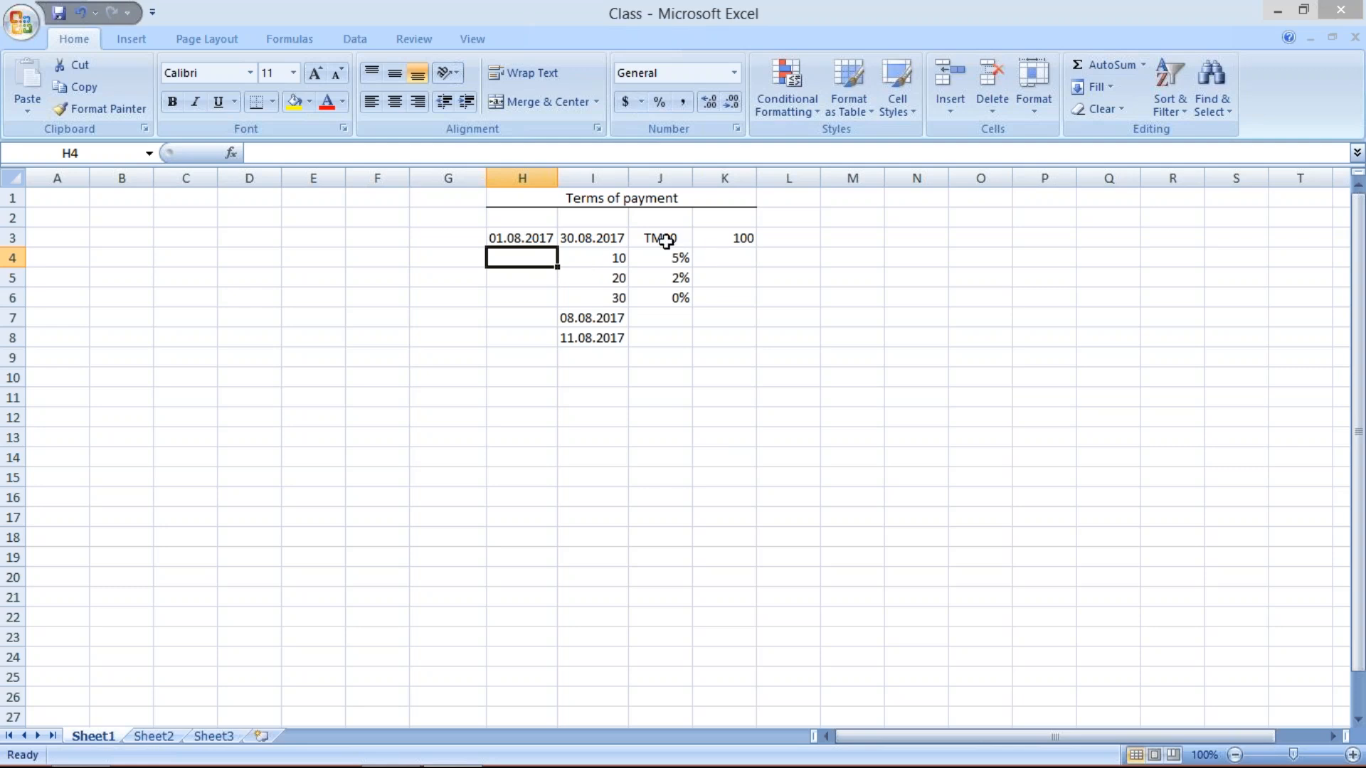
Extend the merged heading in row 1 to read Terms of payment (DISCOUNT)
click(656, 197)
click(412, 145)
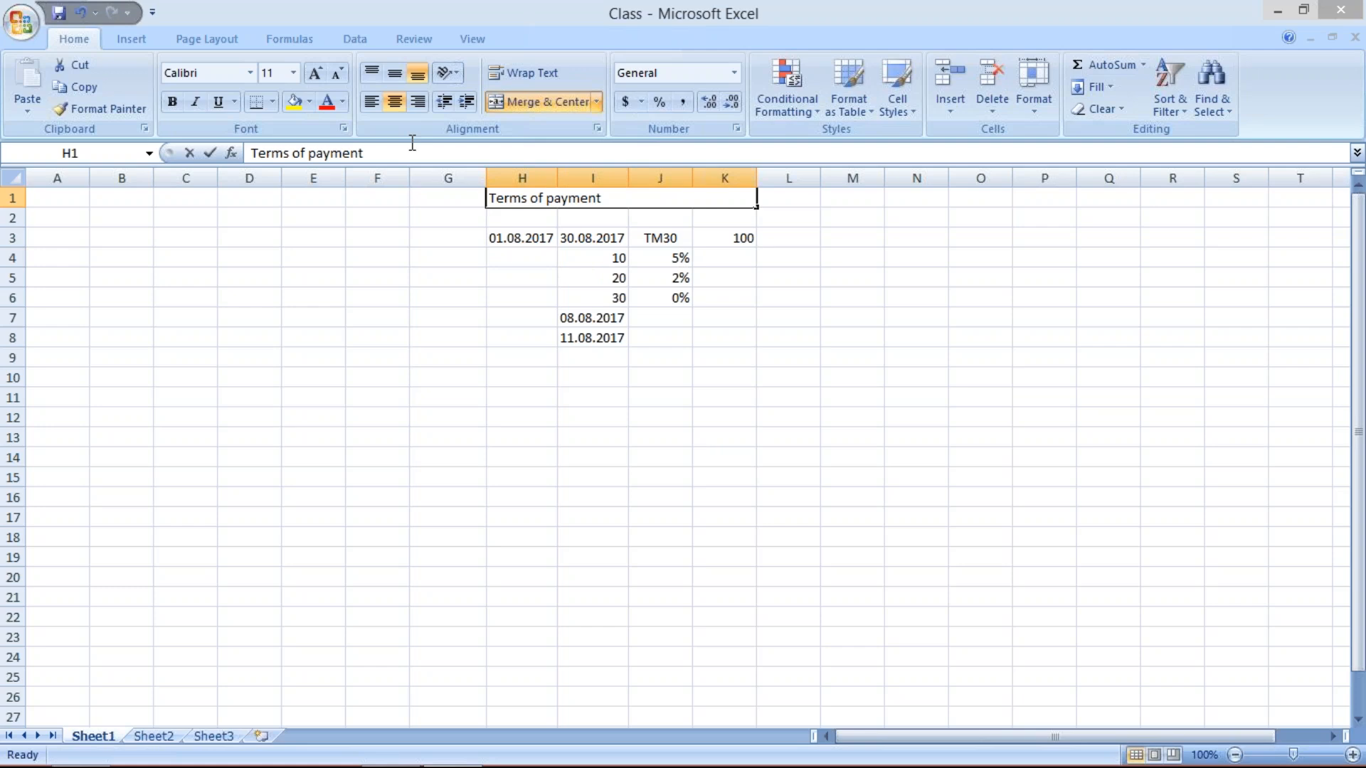
click(377, 153)
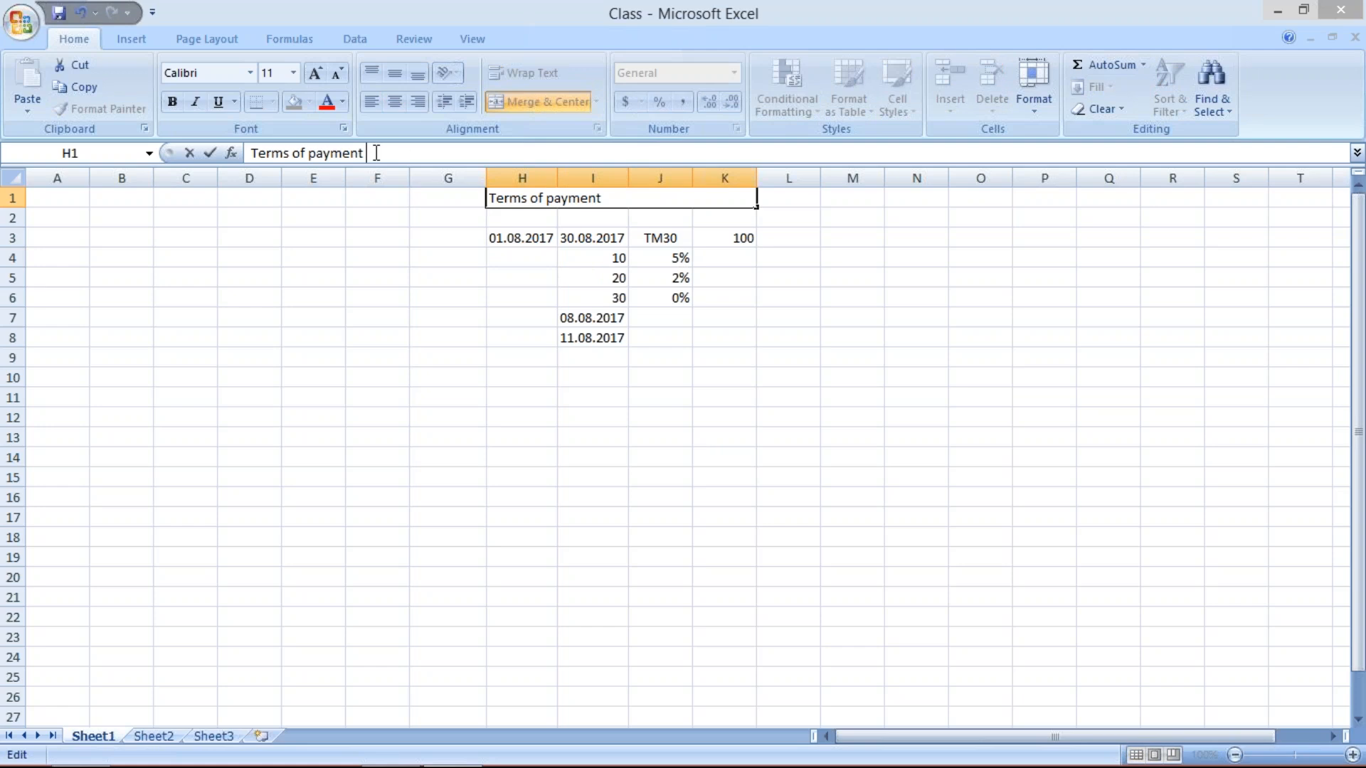
text(())
text(d)
text(IS)
key(BackSpace)
key(BackSpace)
key(BackSpace)
text(DISCOUNT)
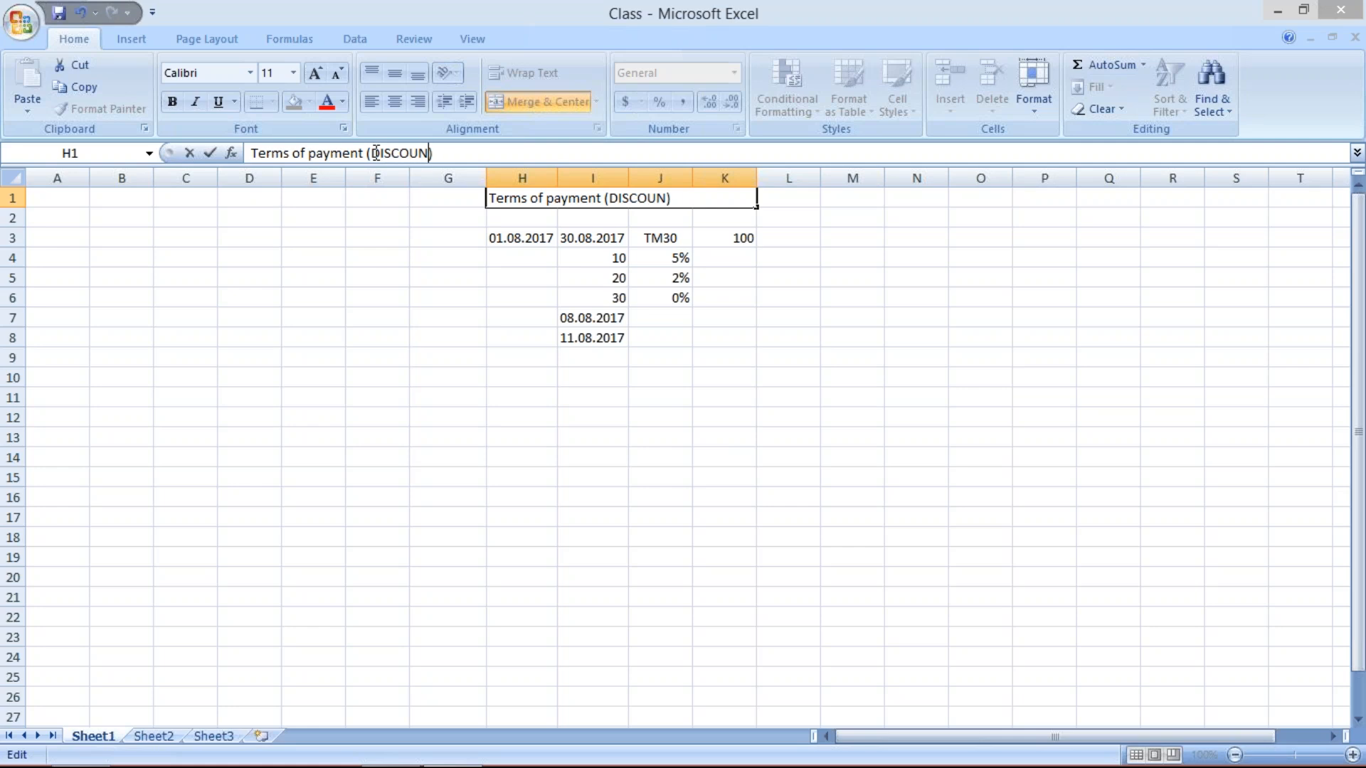
key(Return)
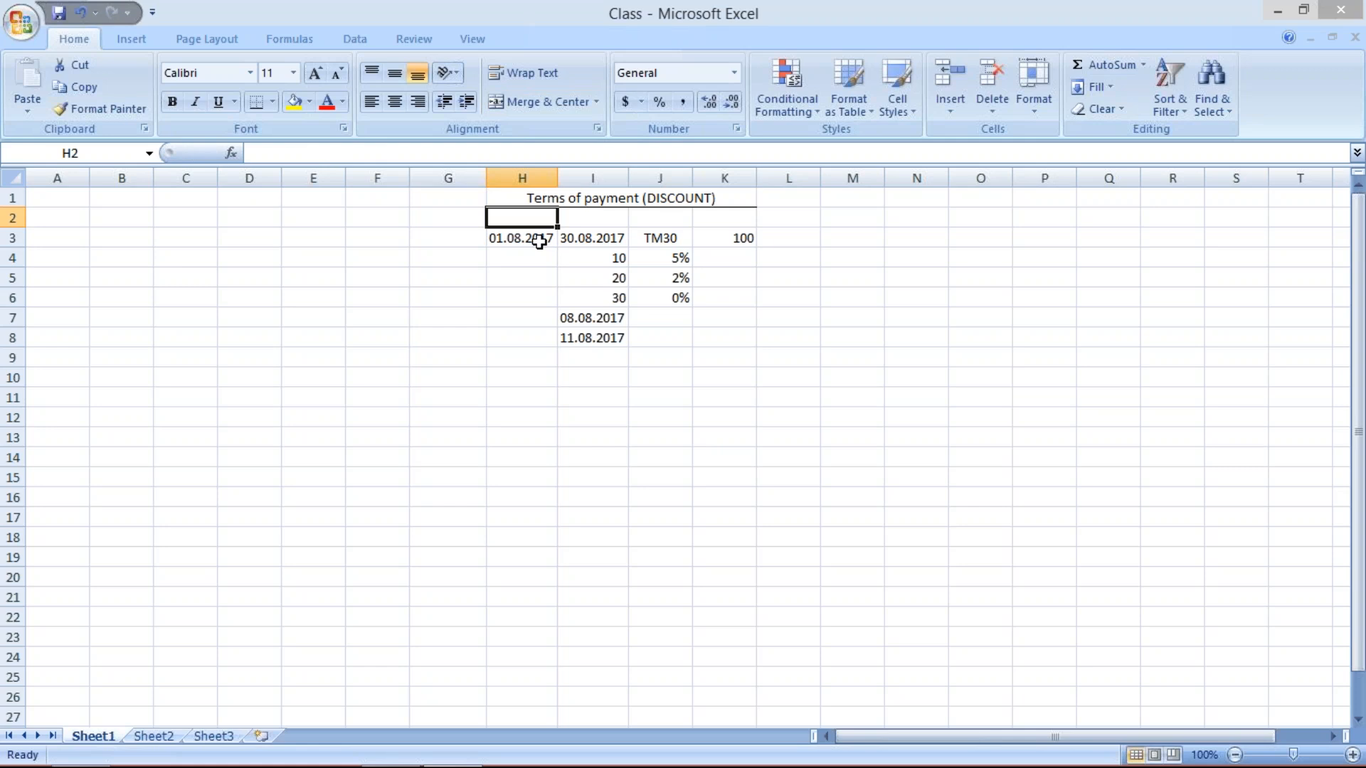
click(538, 238)
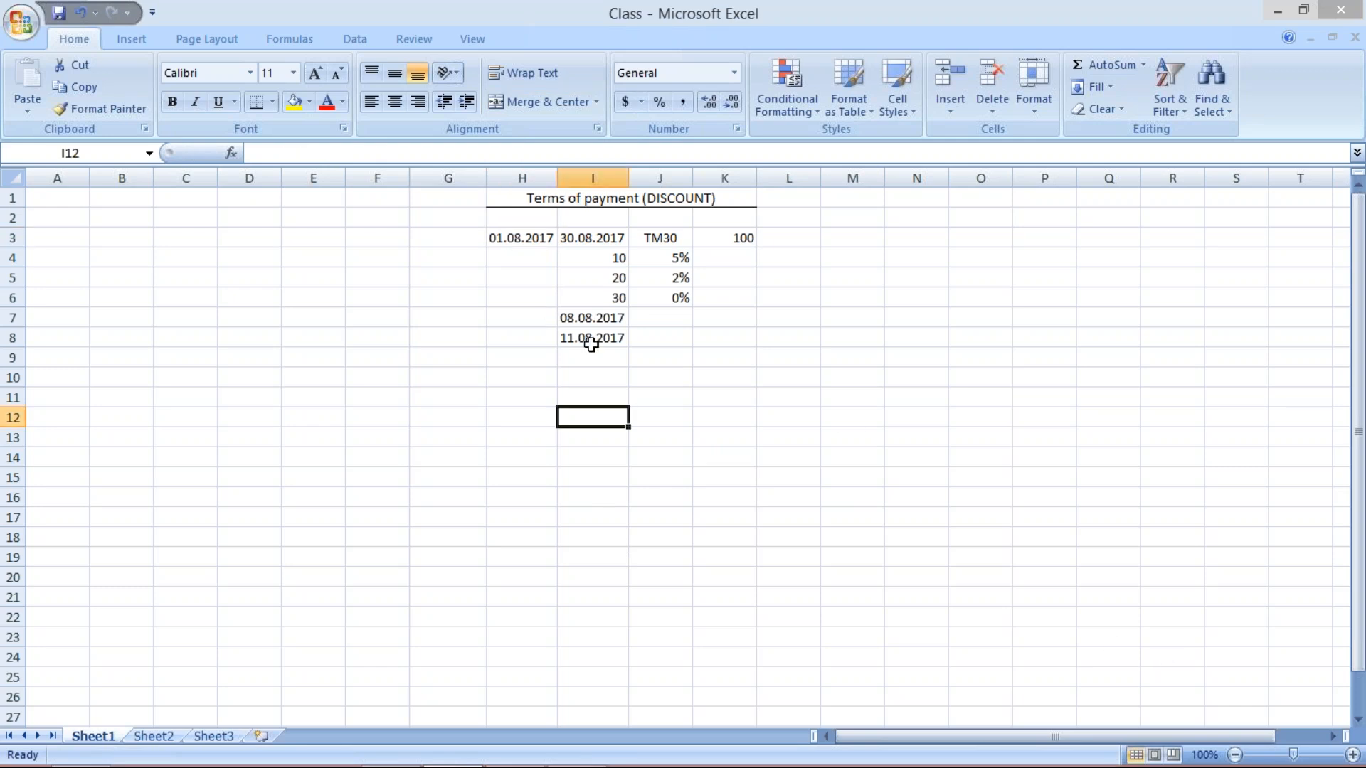
click(604, 381)
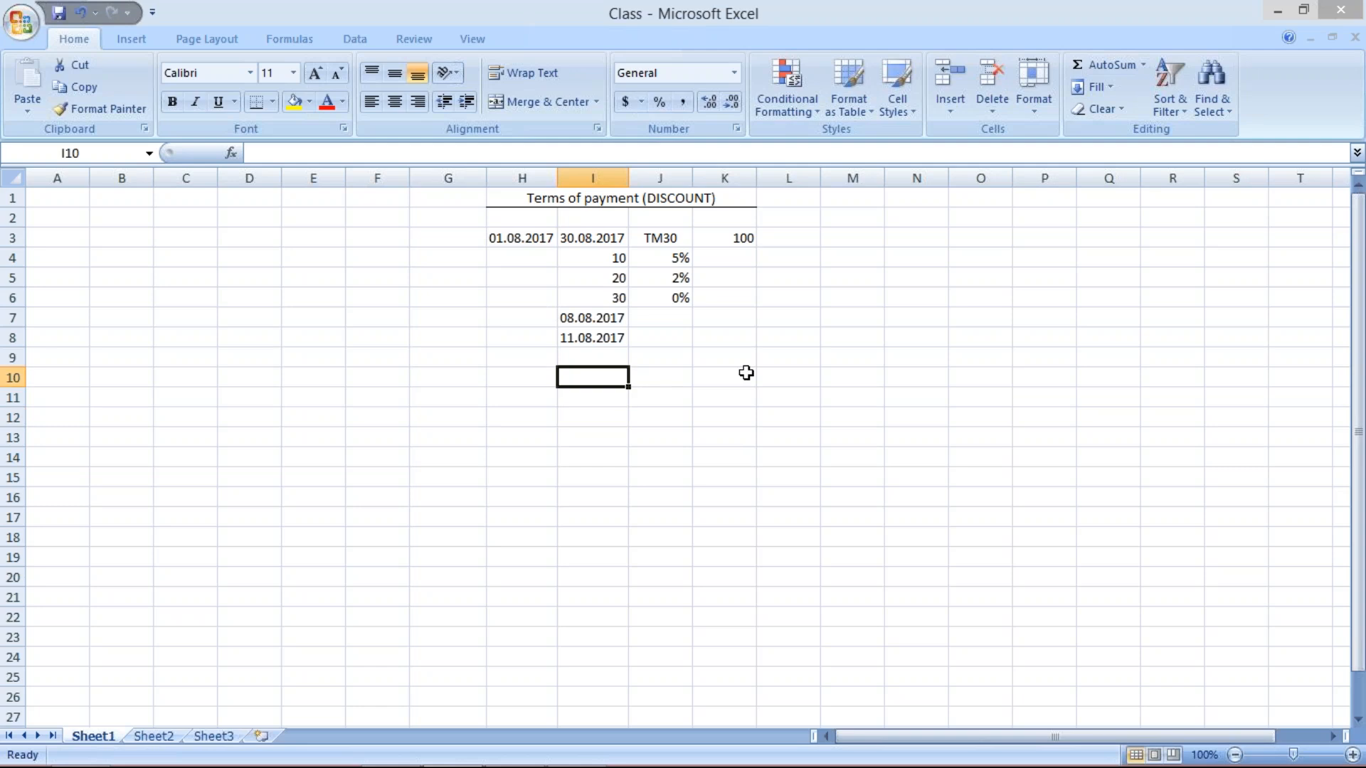
drag(608, 258, 680, 260)
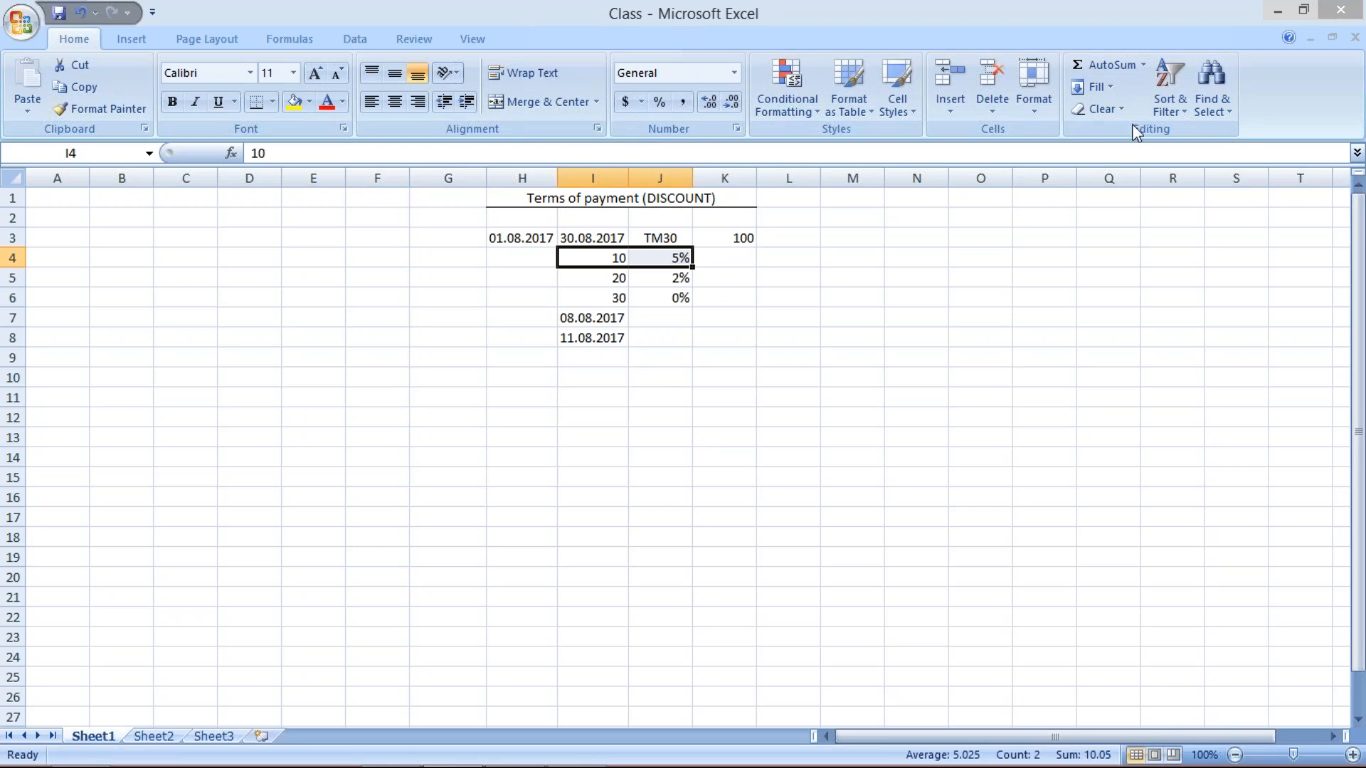
click(1169, 664)
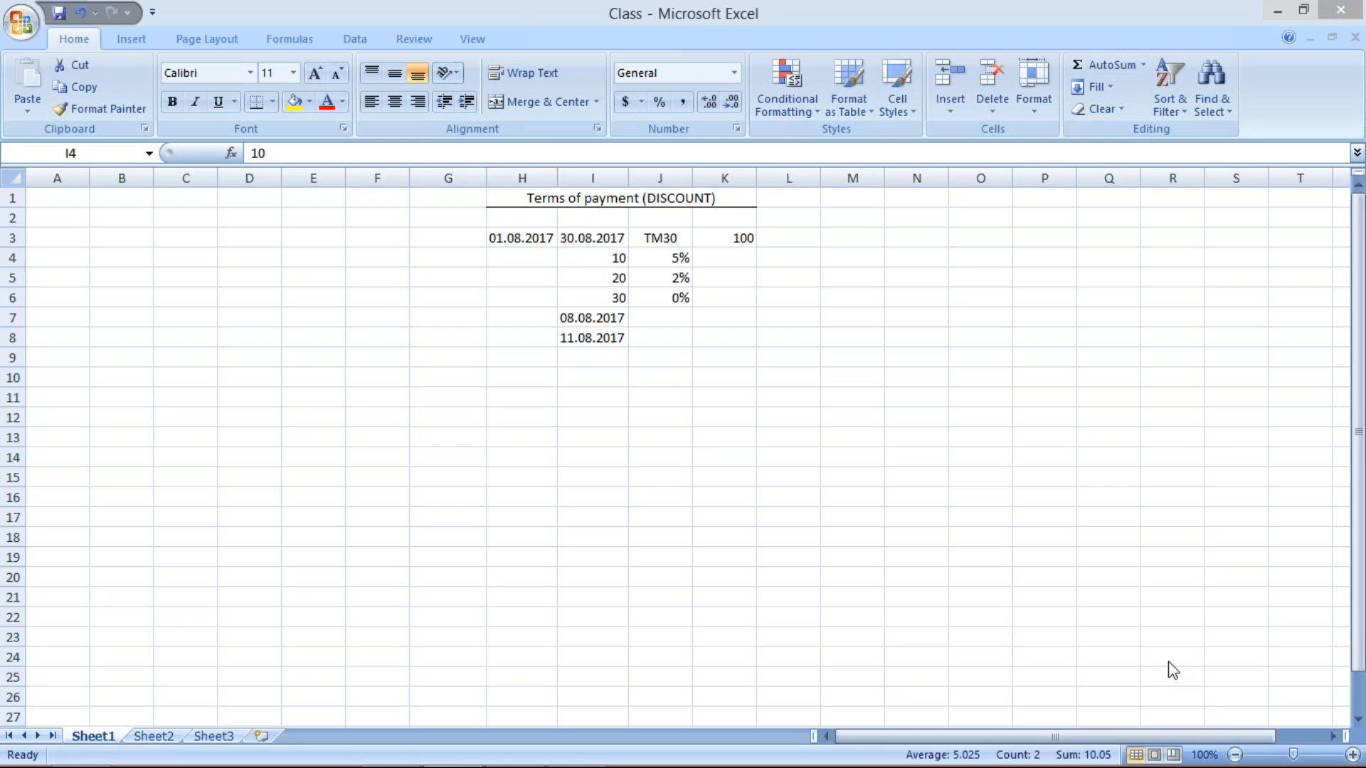
Enter the purchase posting line PURCHASE ACT, DR, 100 in I12:K12 and widen column I to fit its text
click(687, 502)
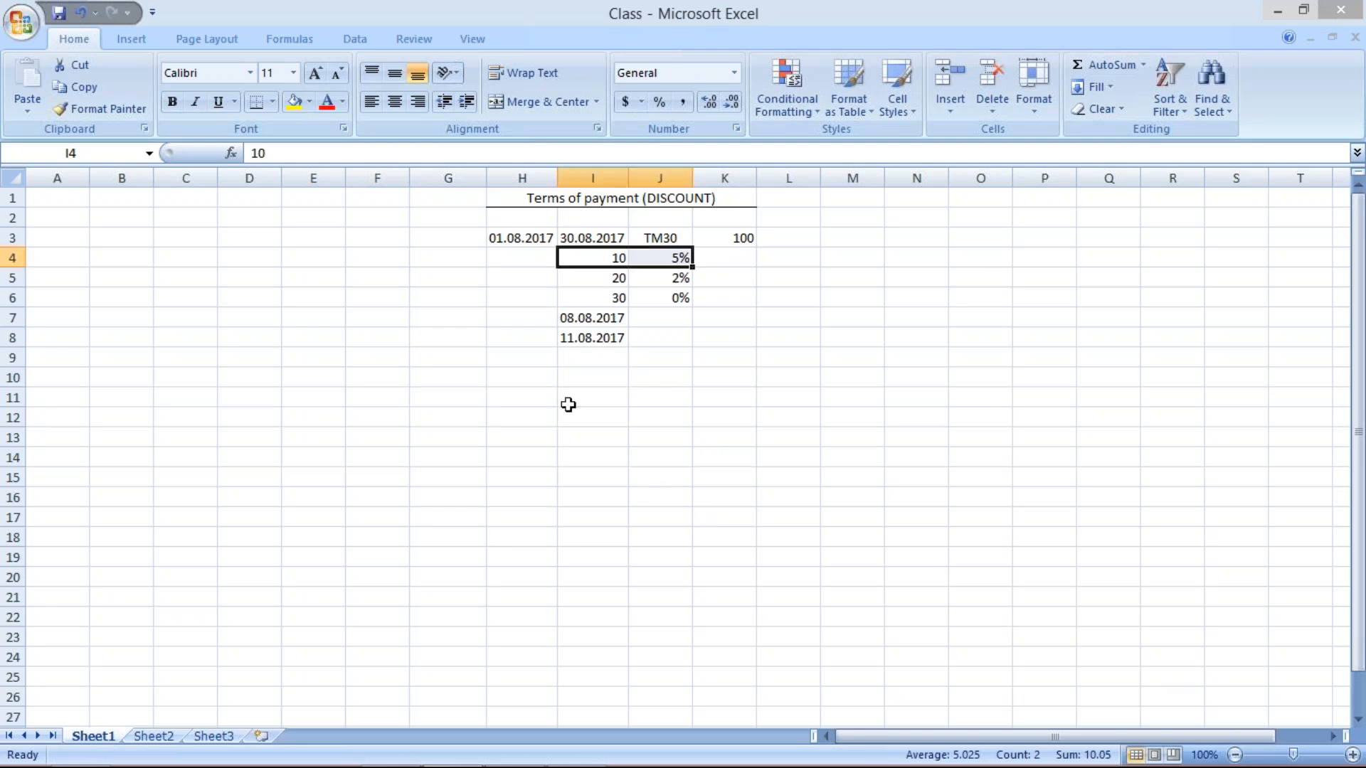
click(593, 374)
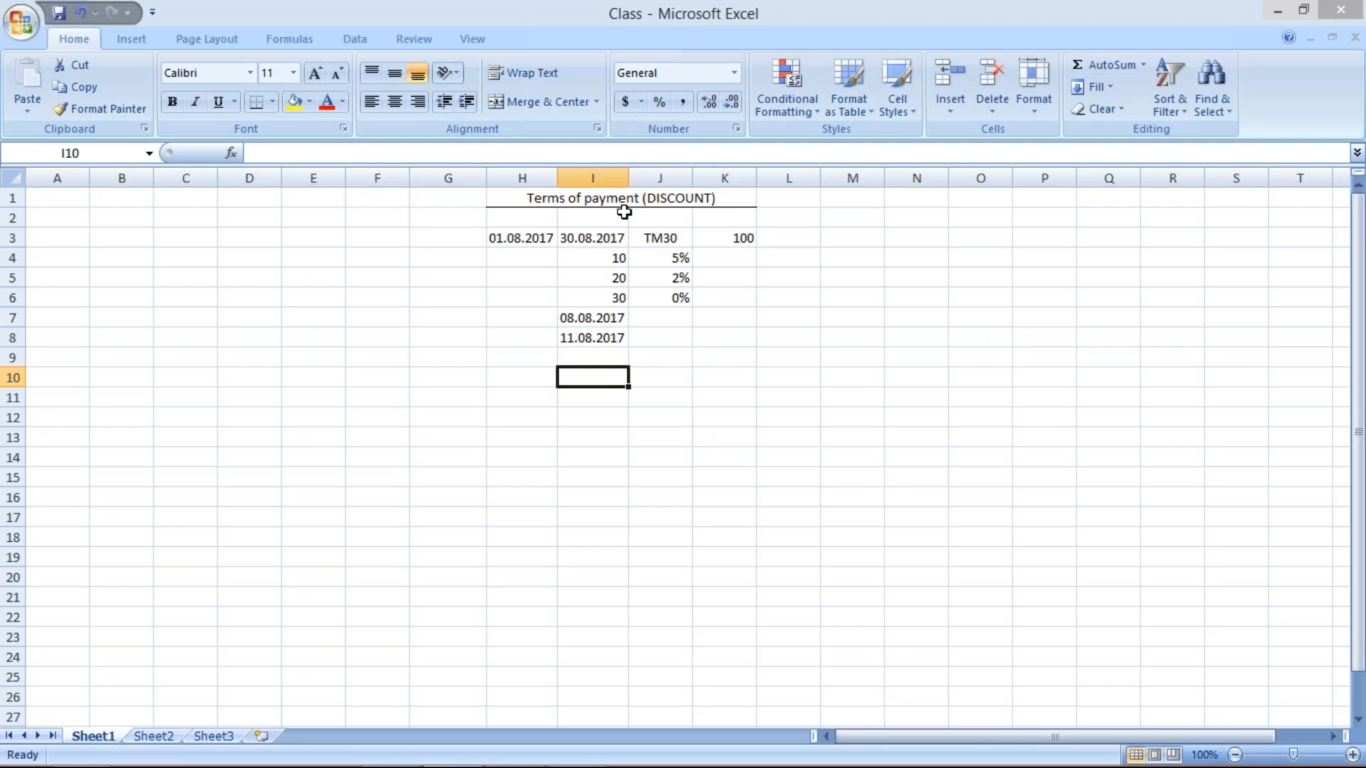
click(598, 414)
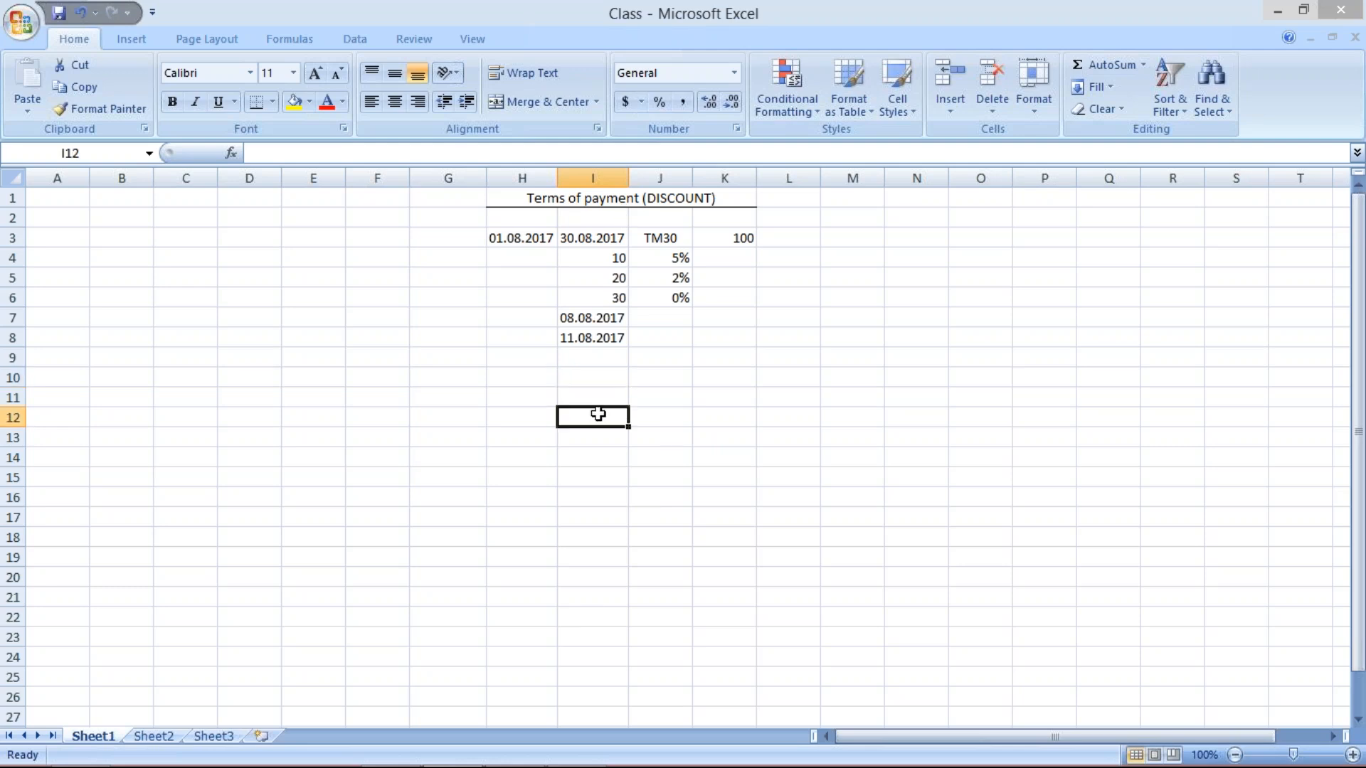
text(PUR)
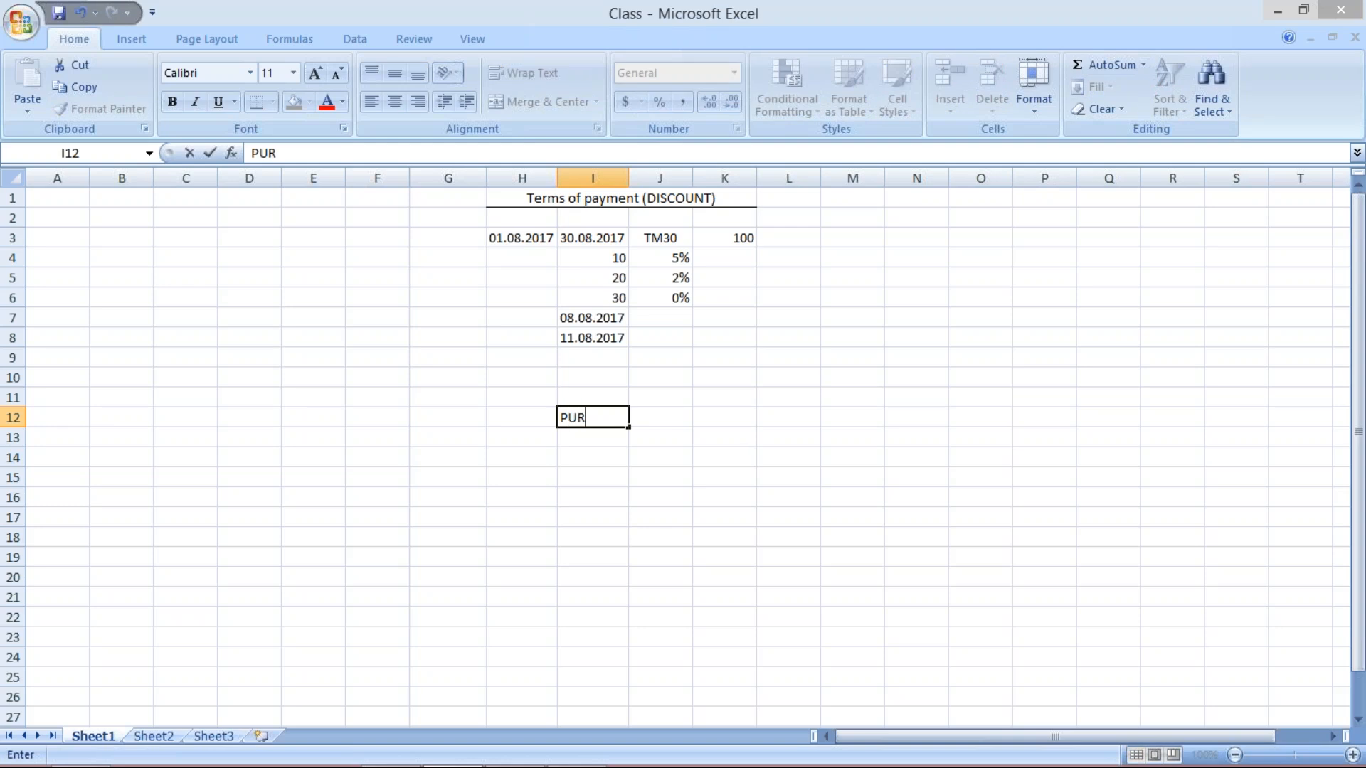
text(CHASE ACT)
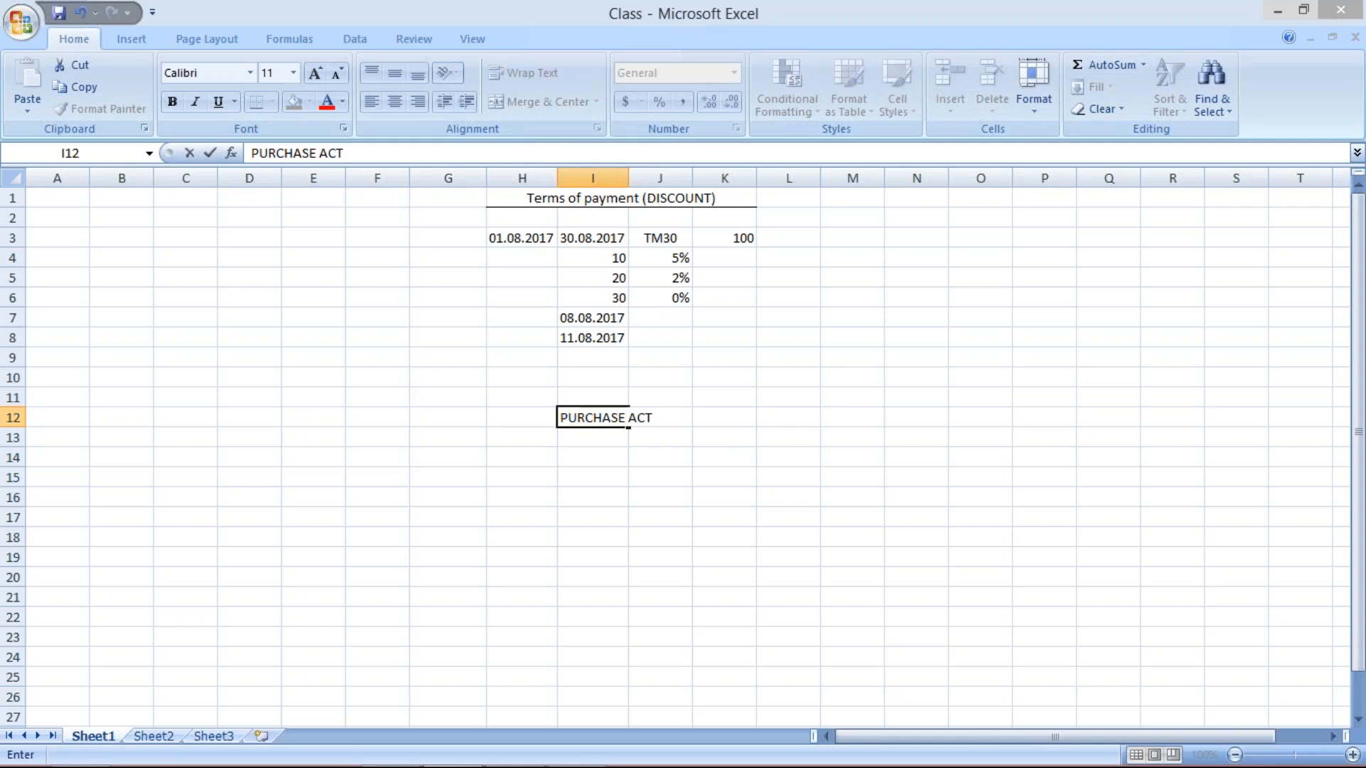
key(Tab)
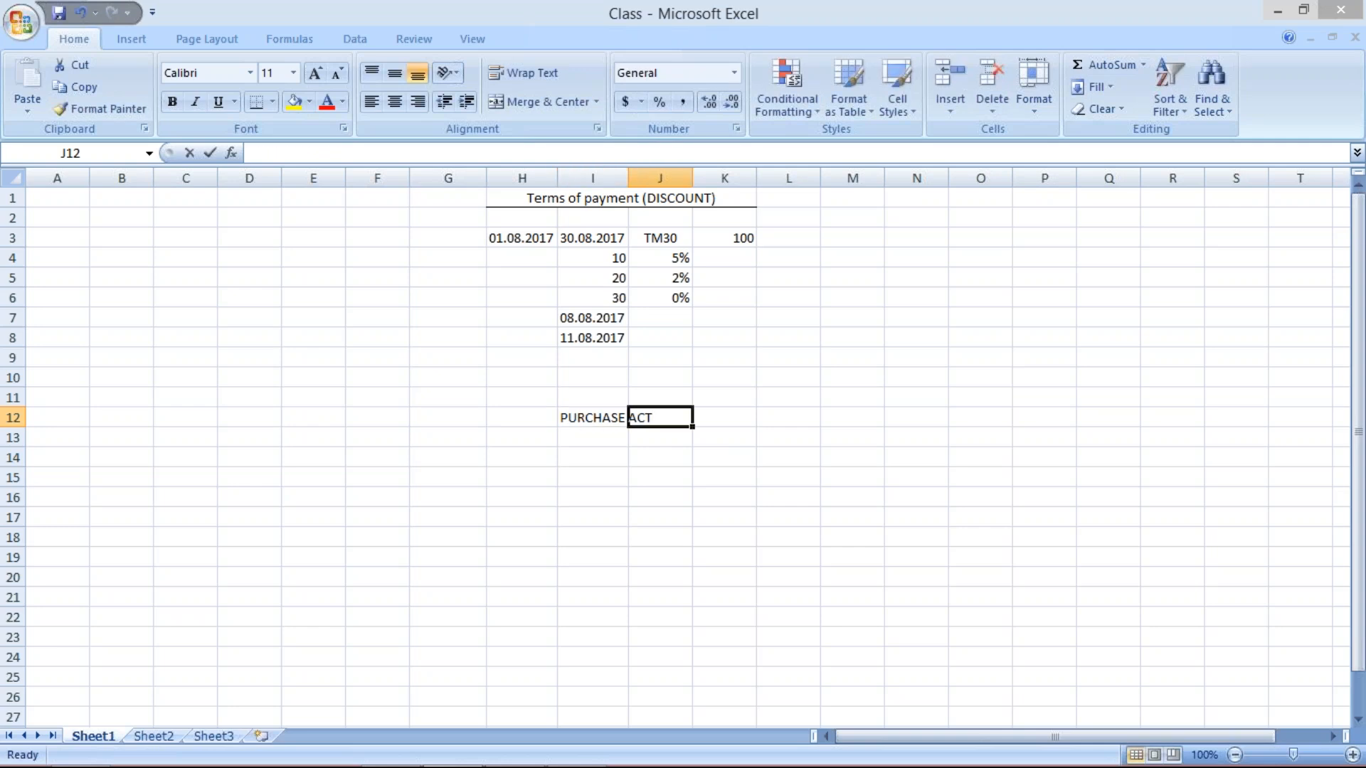
text(DR)
key(Tab)
text(100)
key(Return)
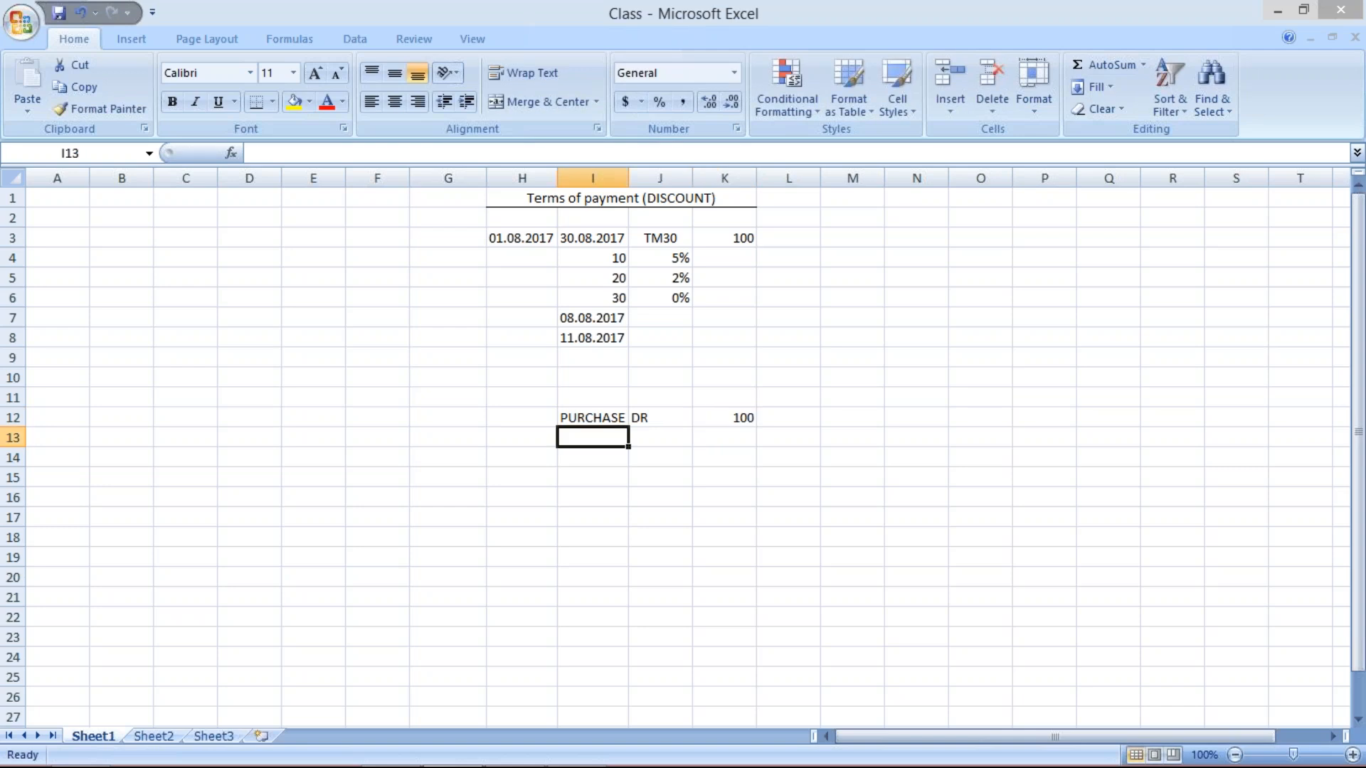
double_click(628, 177)
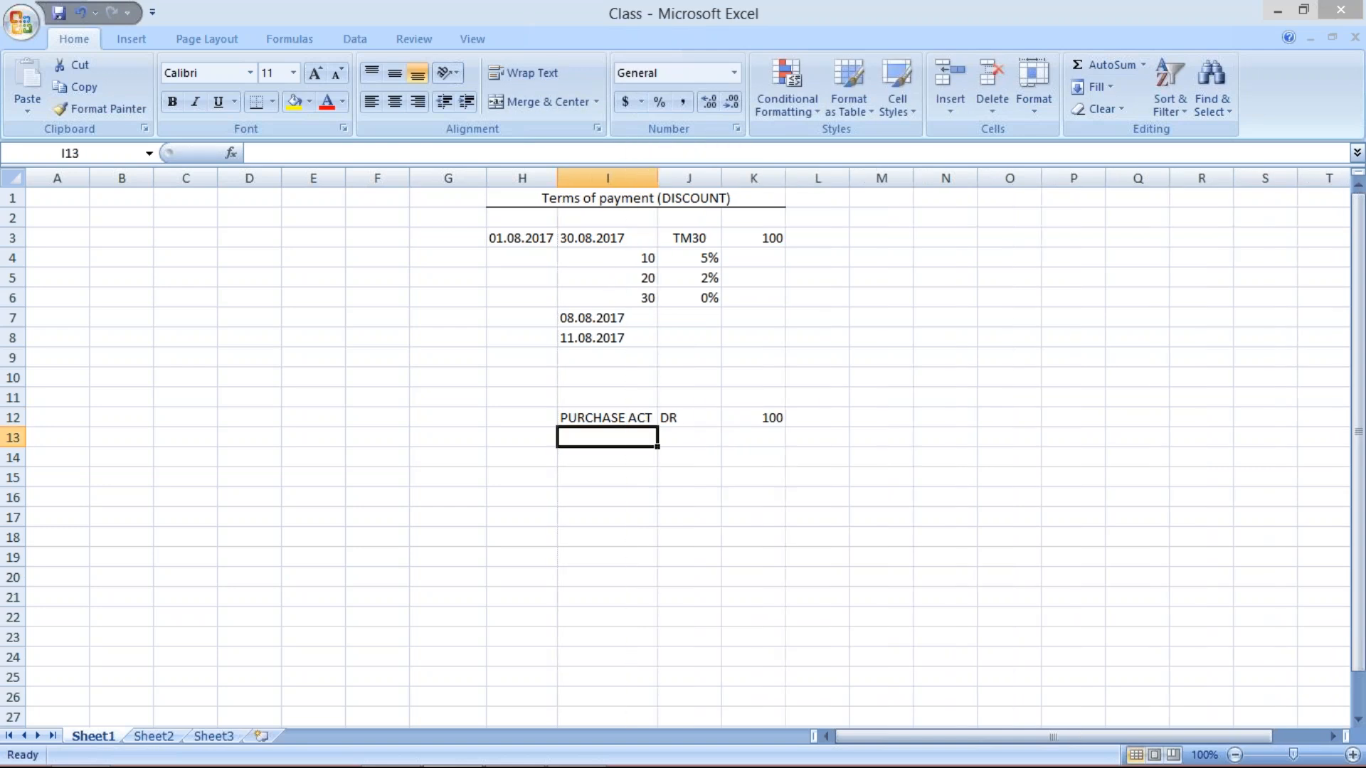
Enter the matching vendor line VENDOR ACT, CR, 100 in I13:K13
text(VENDOR)
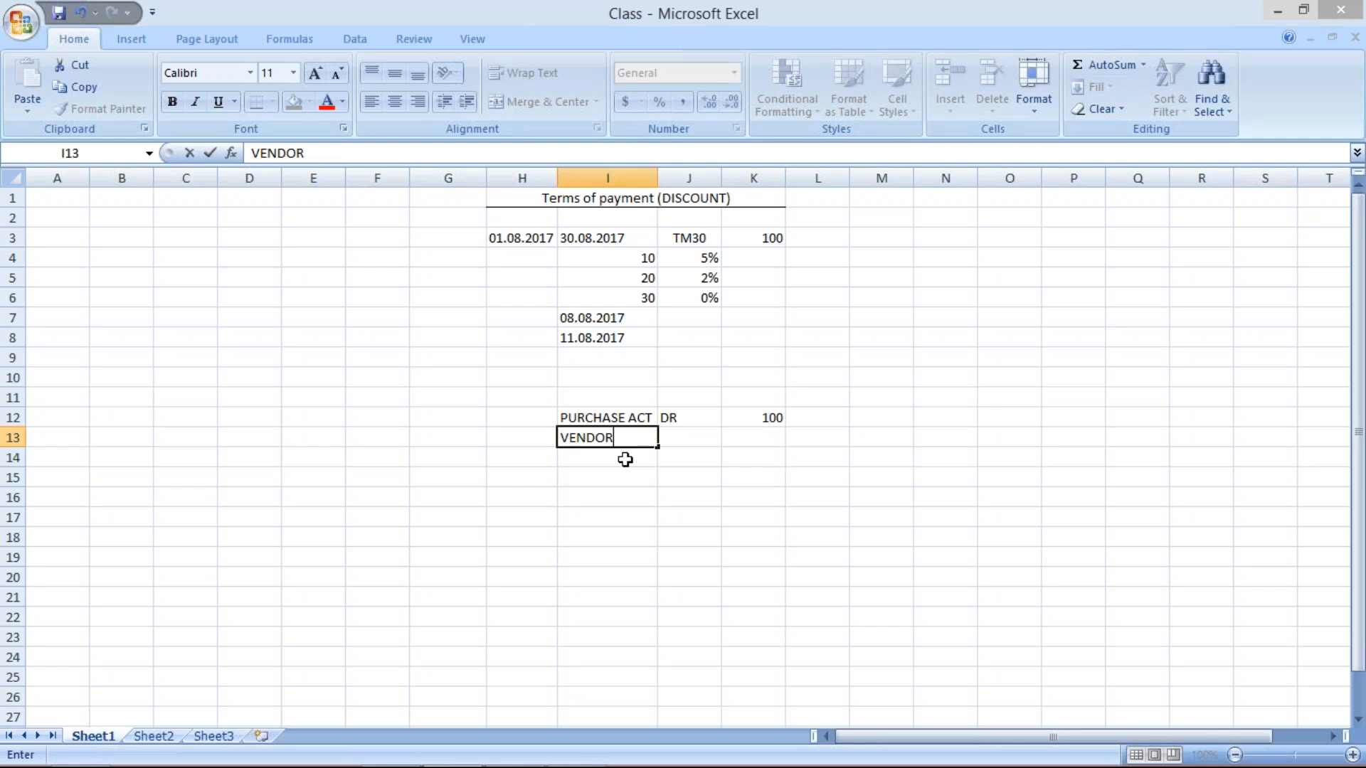
text( ACT)
key(Tab)
text(CR)
key(Tab)
text(100)
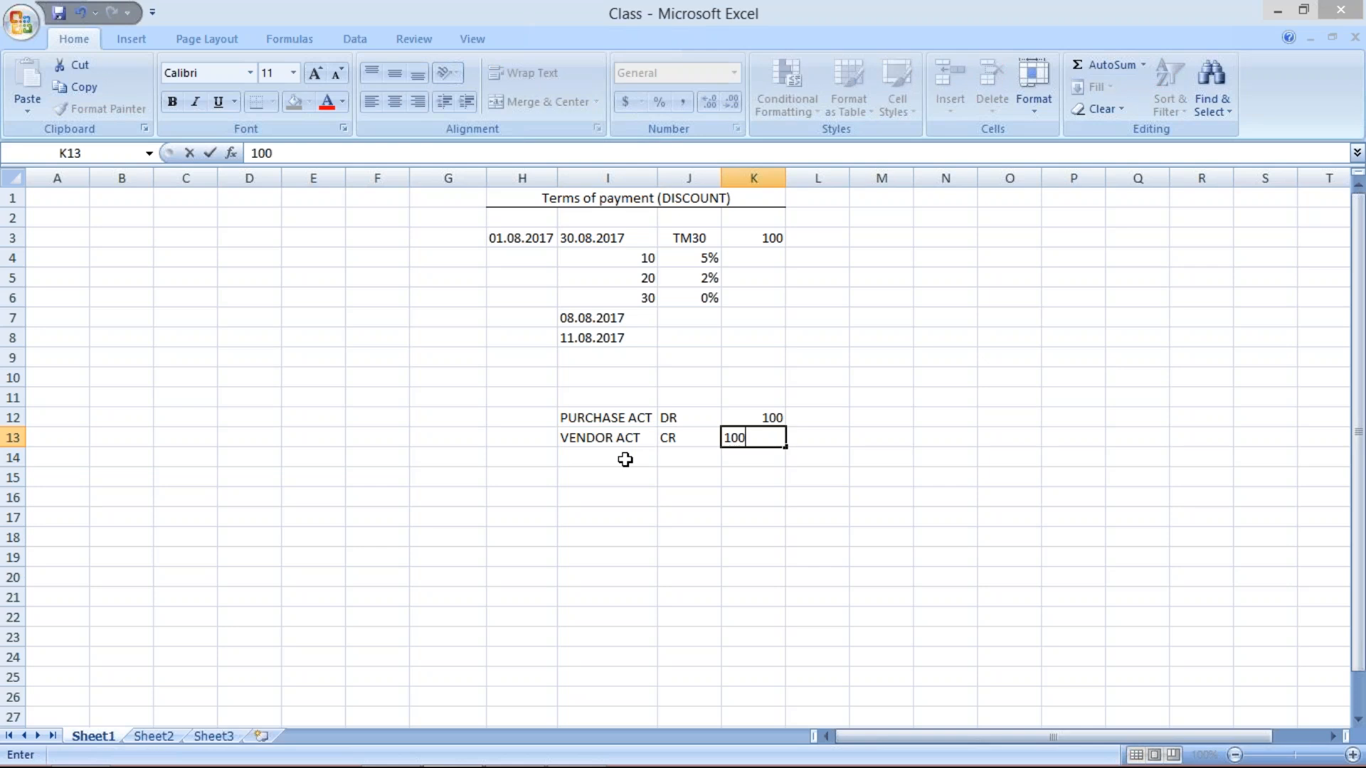
key(Return)
Start the payment posting with the line VENDOR ACT, DR., 100 in I15:K15
click(626, 479)
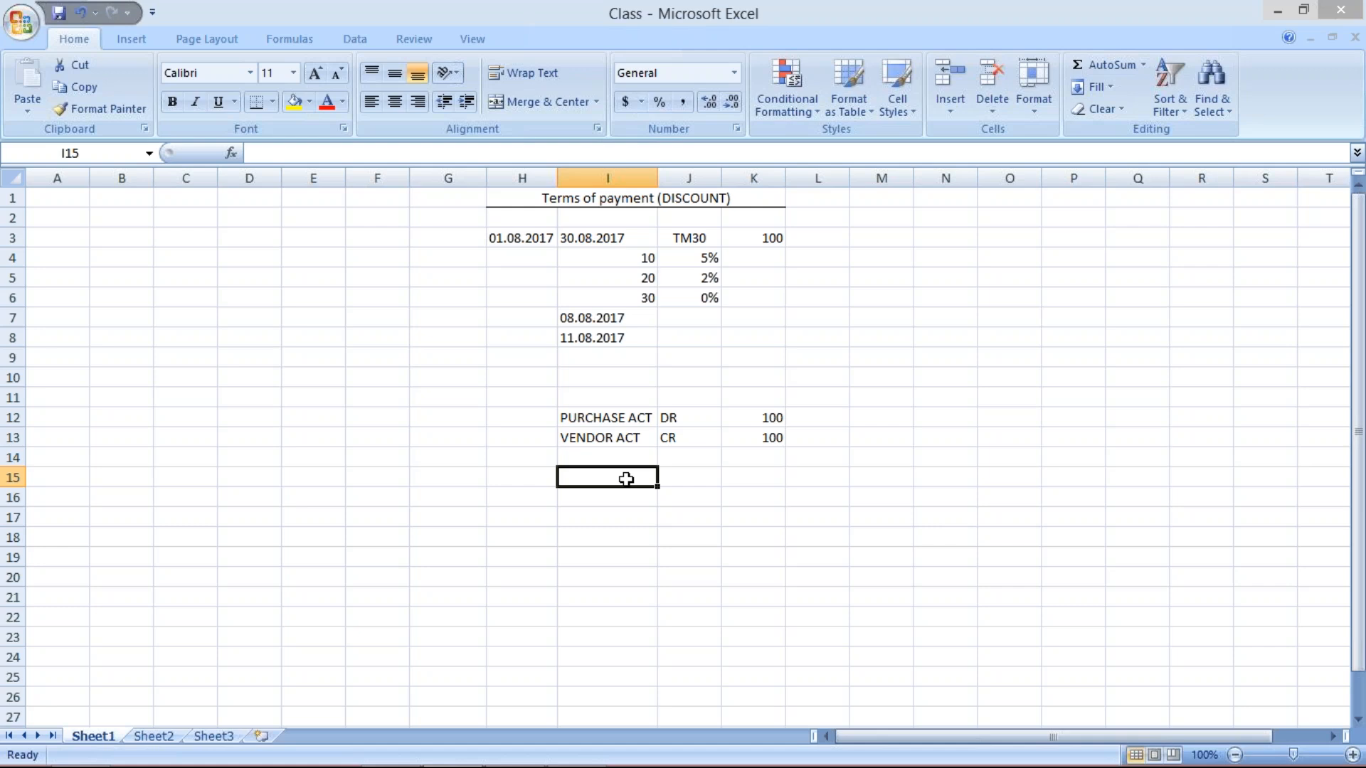
text(VE)
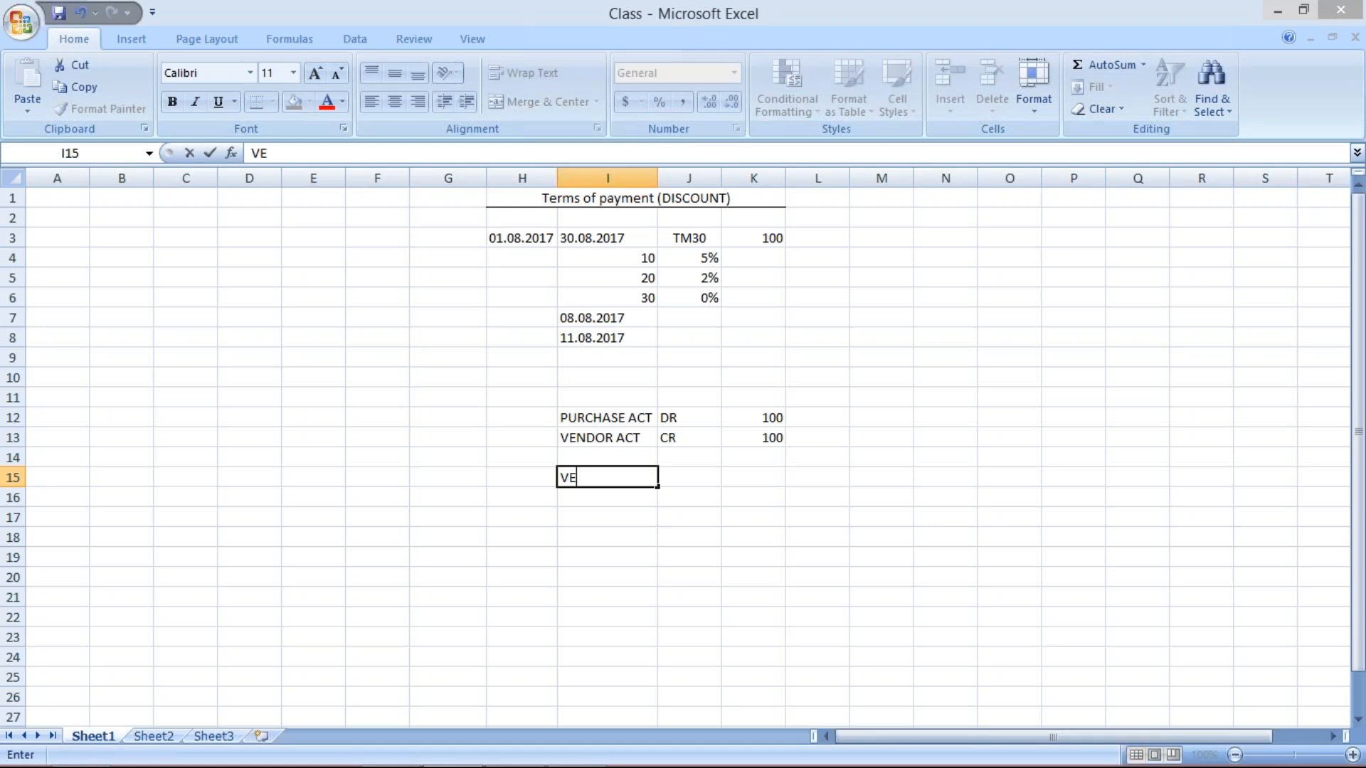
text(NDOR ACT)
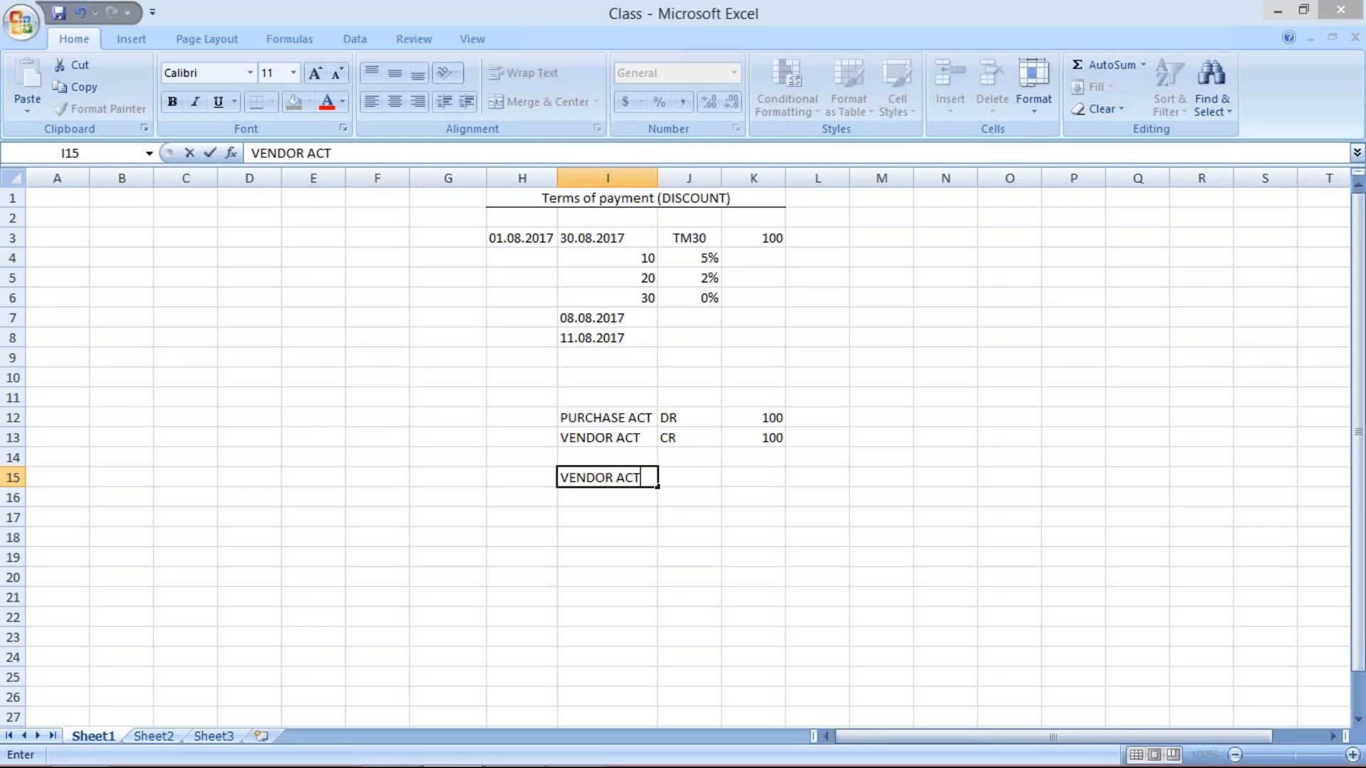
key(Tab)
text(DR)
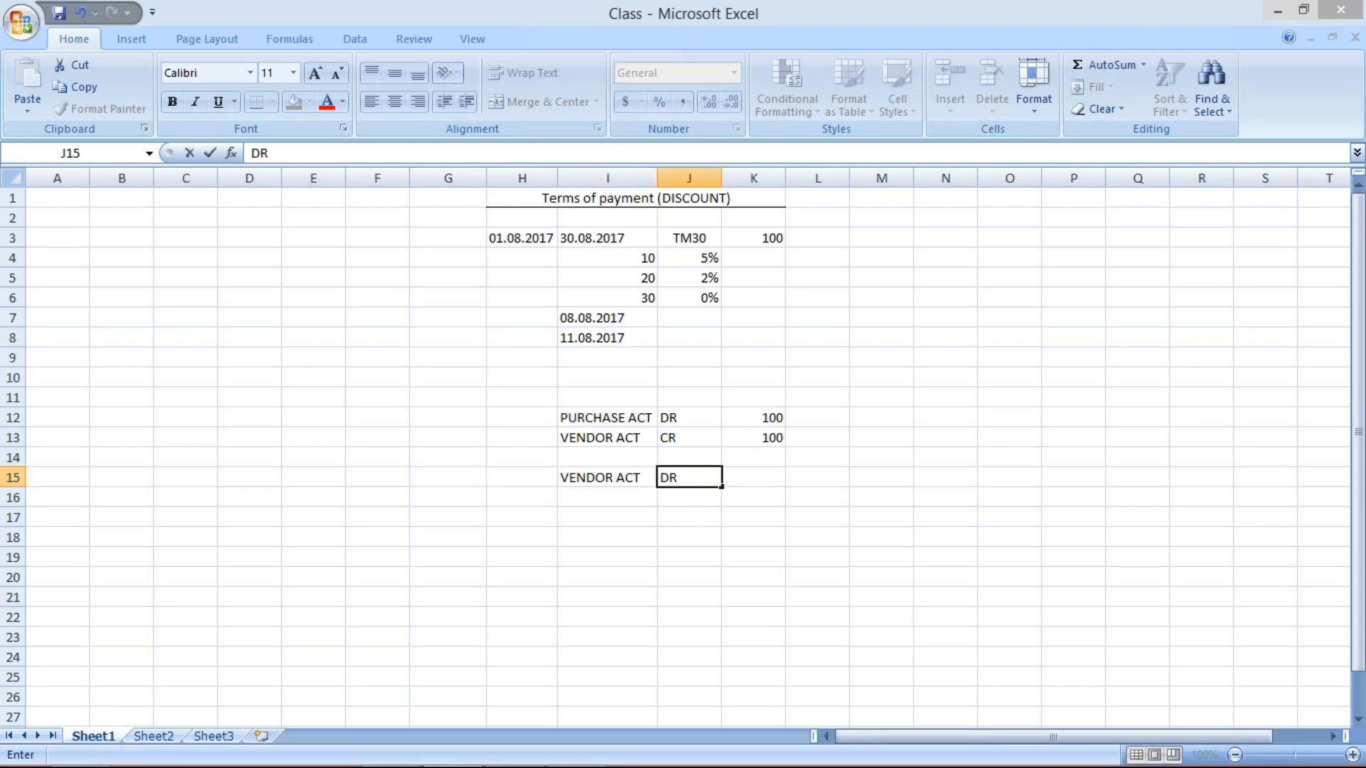
text(.)
key(Tab)
text(100)
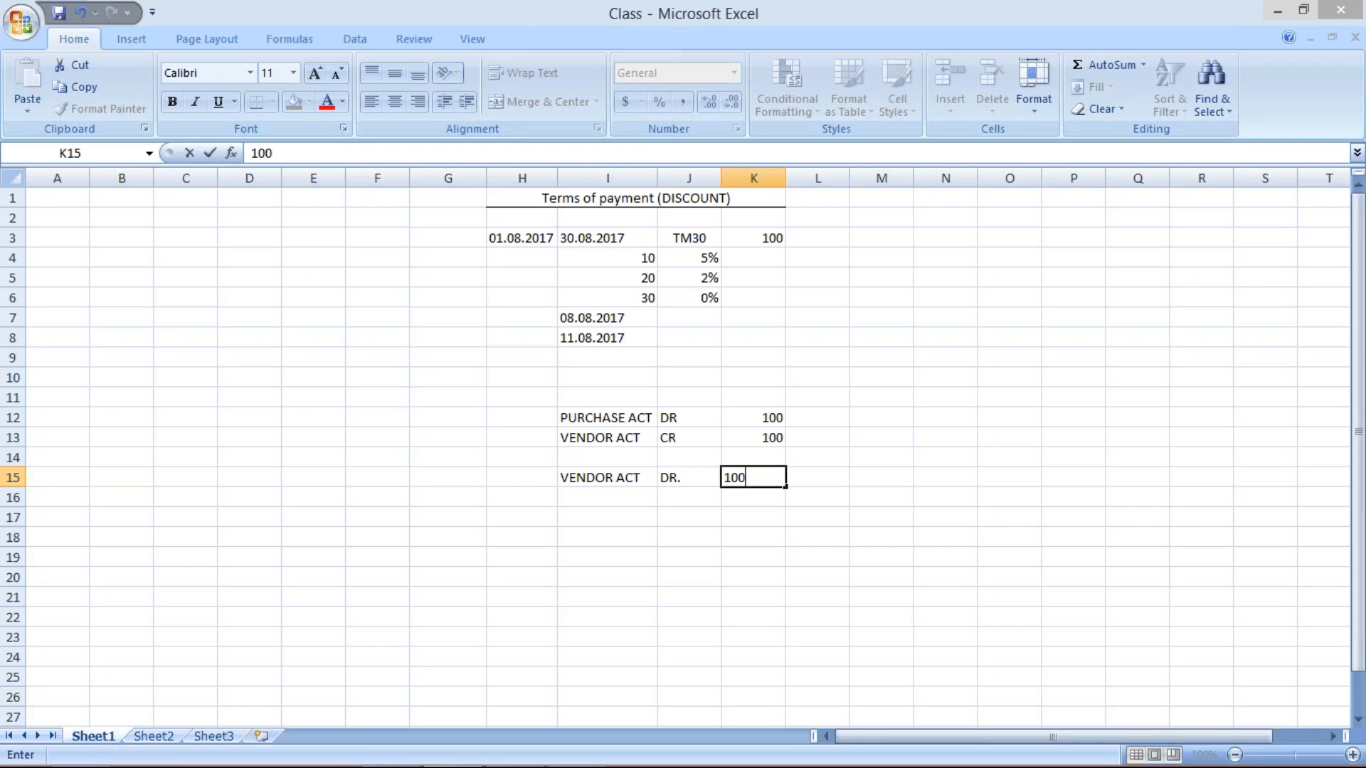
key(Return)
Enter the bank line BANK ACT, CR., 100 in I16:K16
text(BANK ACT)
key(Tab)
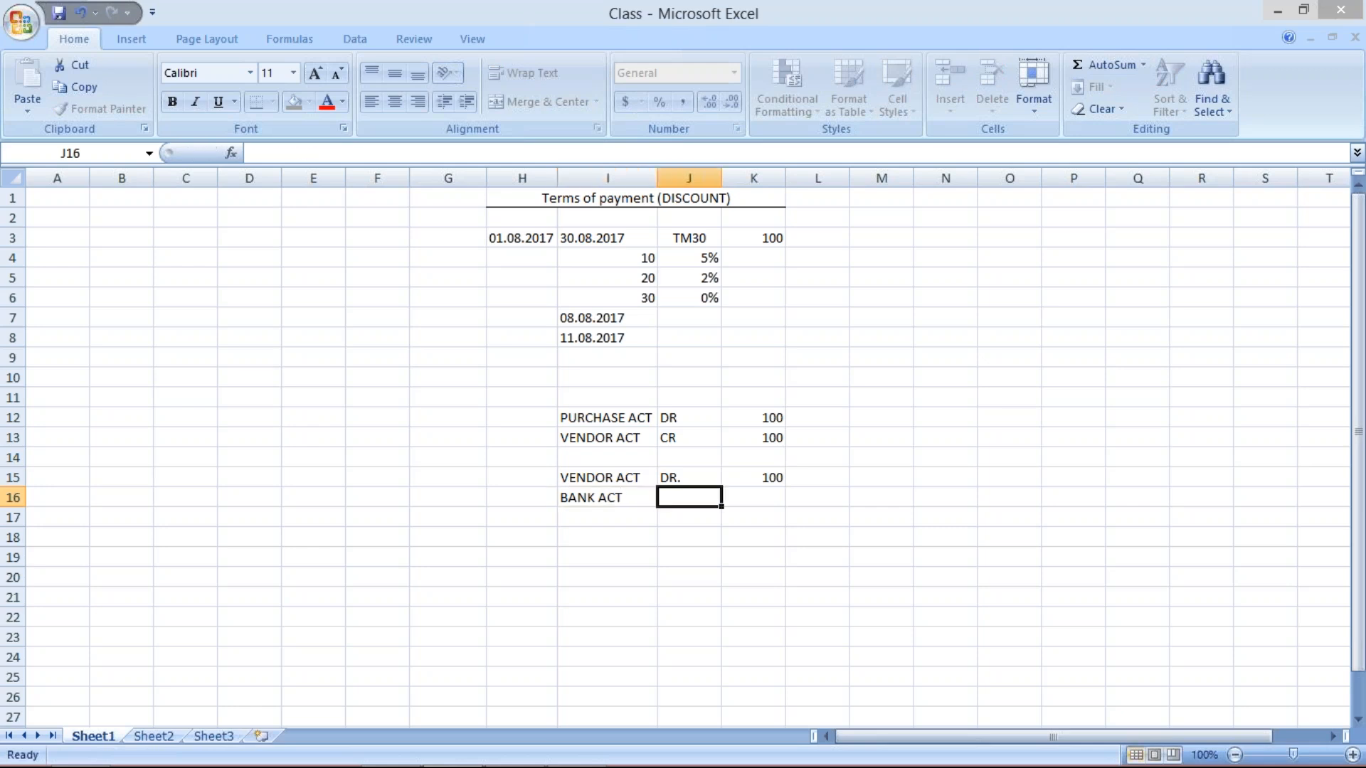
text(CR.)
key(Tab)
text(100)
key(Return)
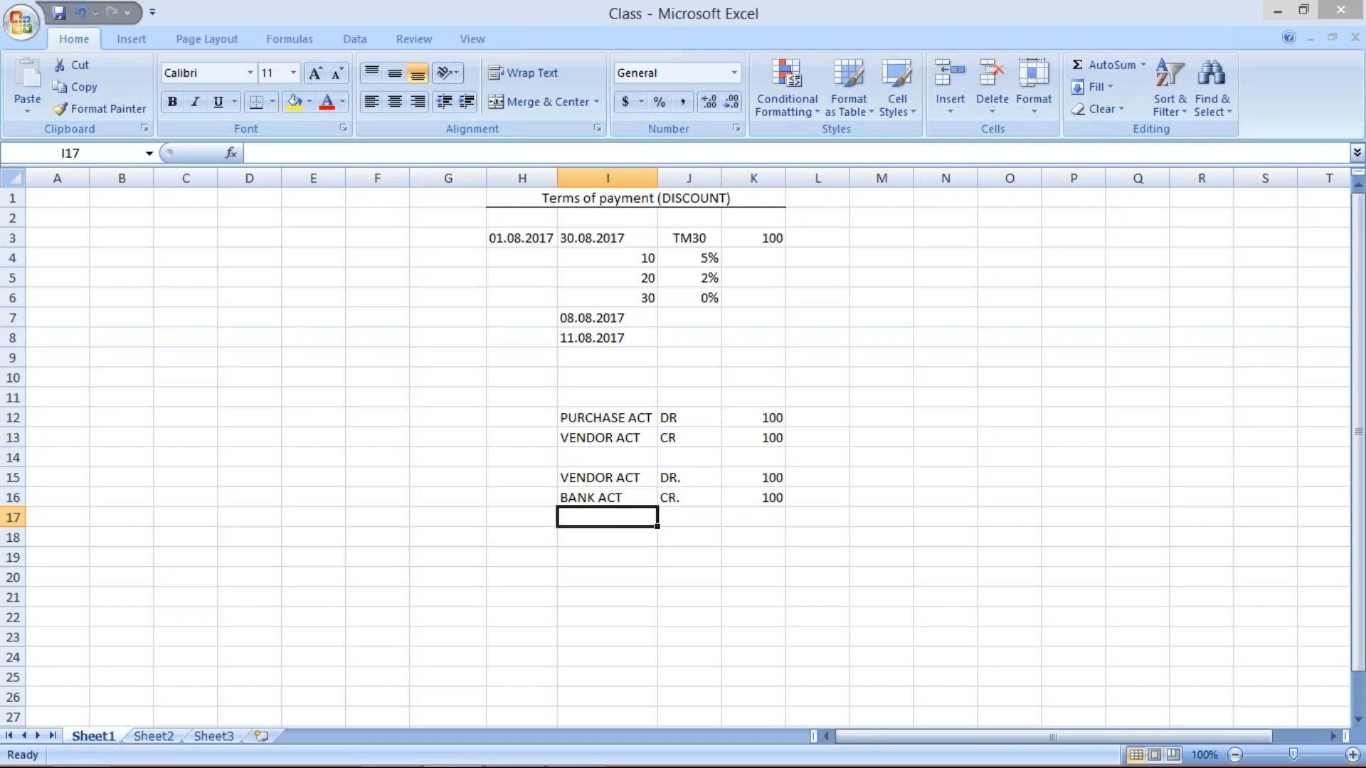
Add a discount line below the bank line in I17:K17 with DISCOUNT, CR. and 5
click(1204, 658)
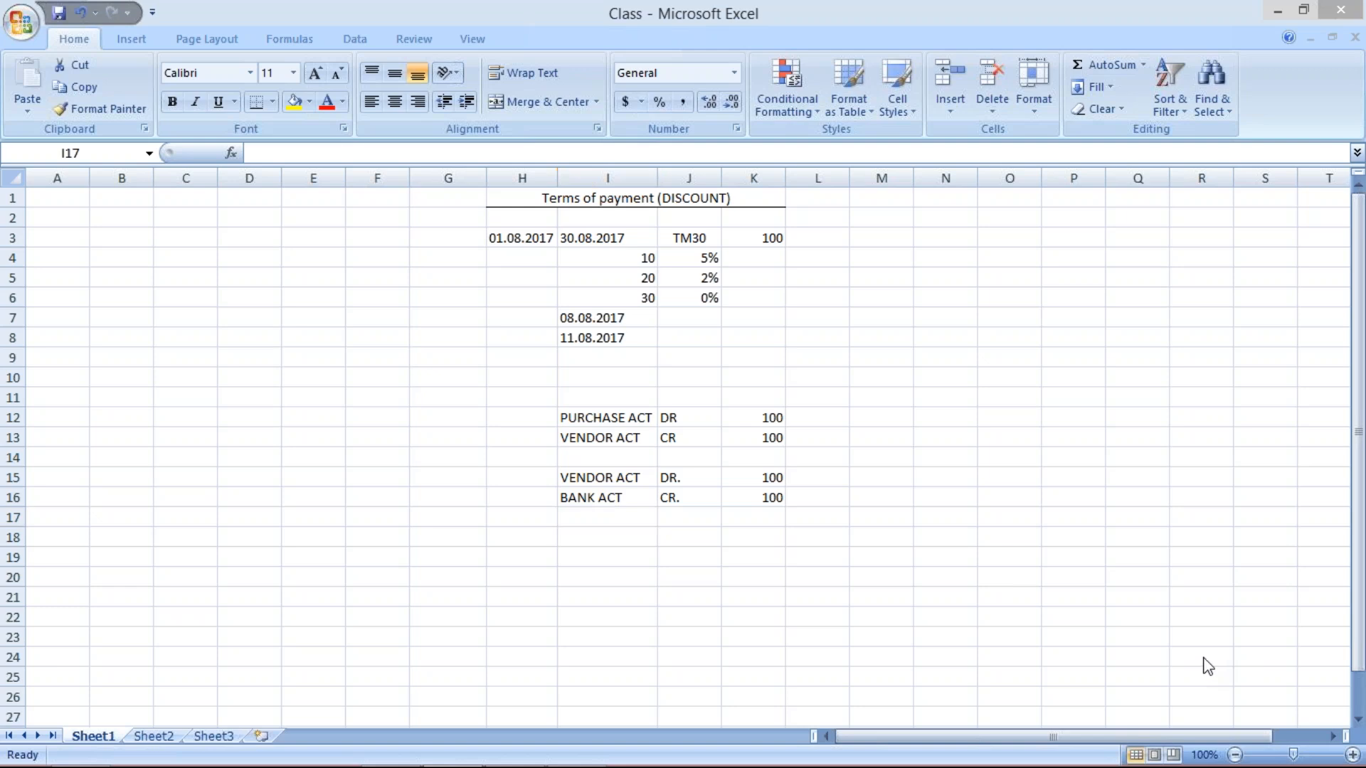
click(622, 524)
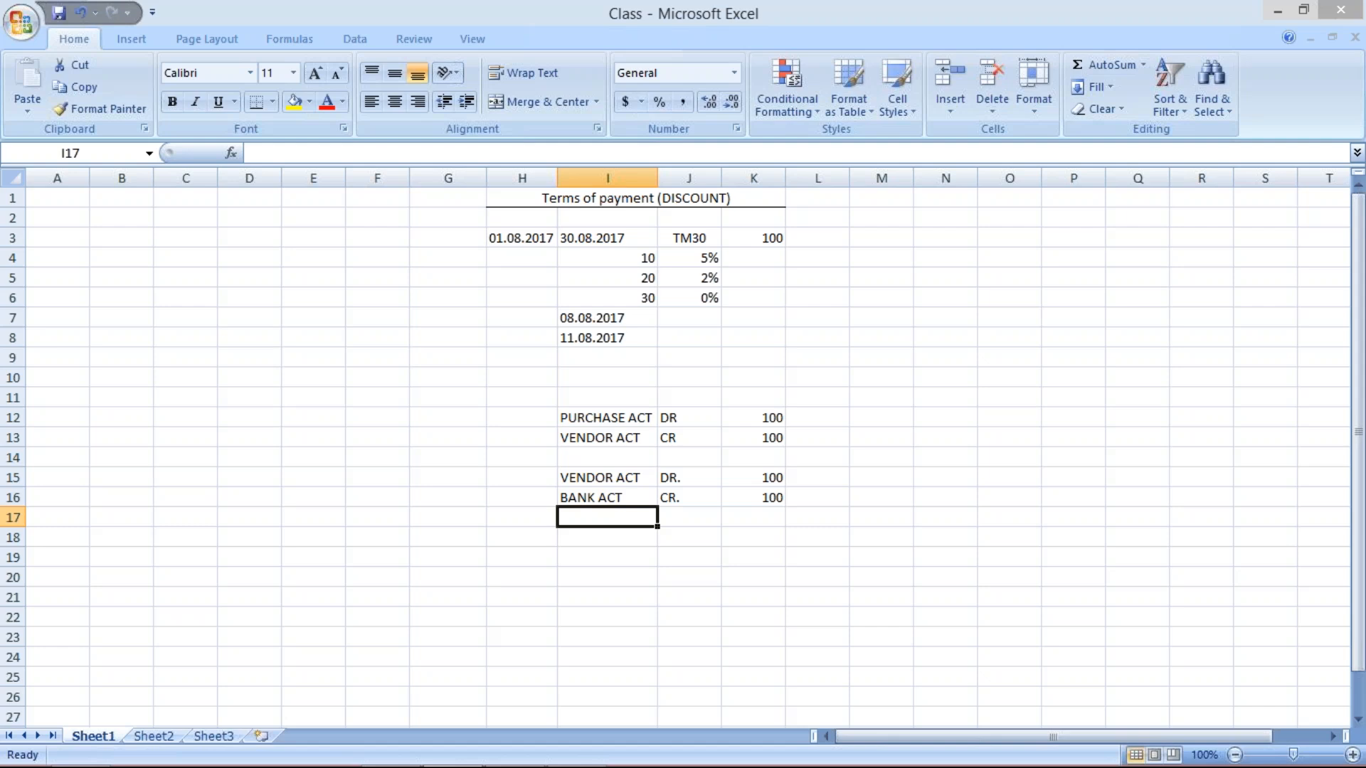
text(DIS)
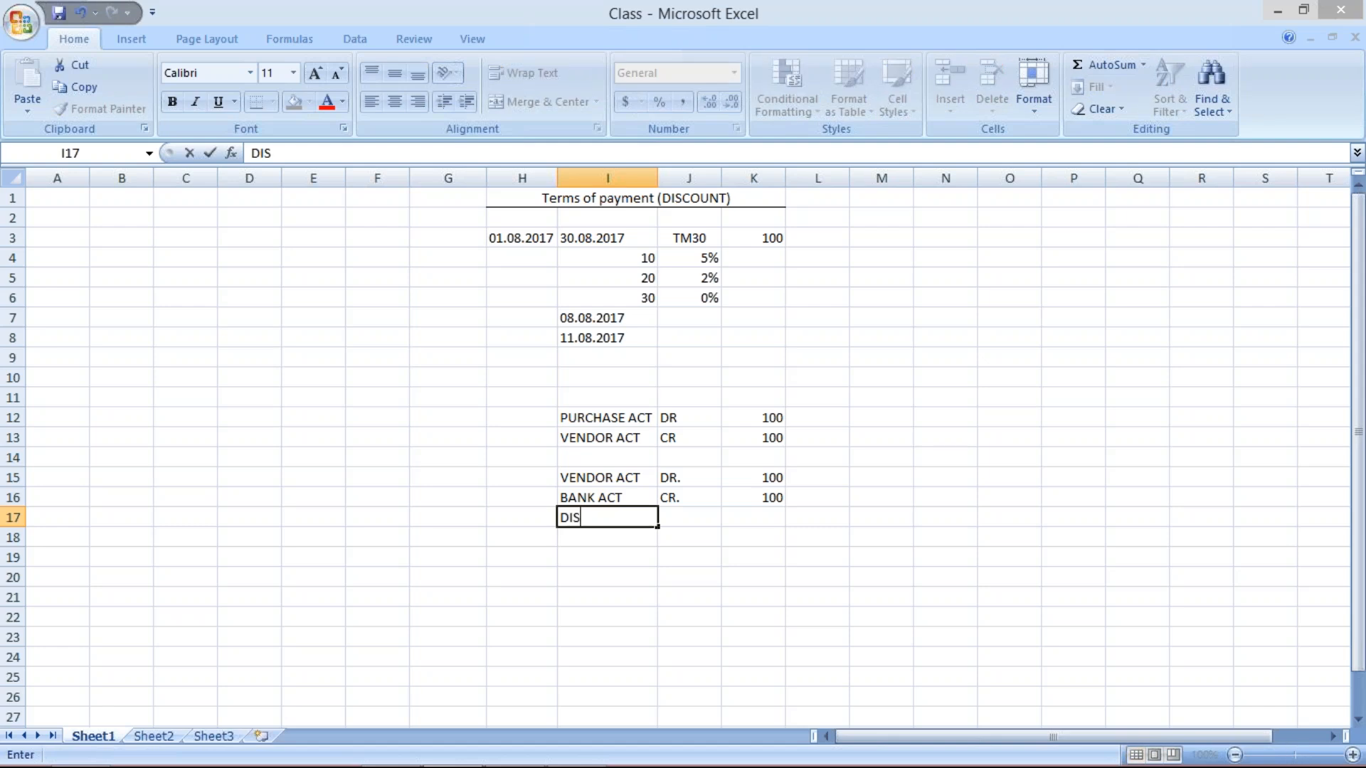
text(COUNT)
key(Tab)
text(CR.)
key(Tab)
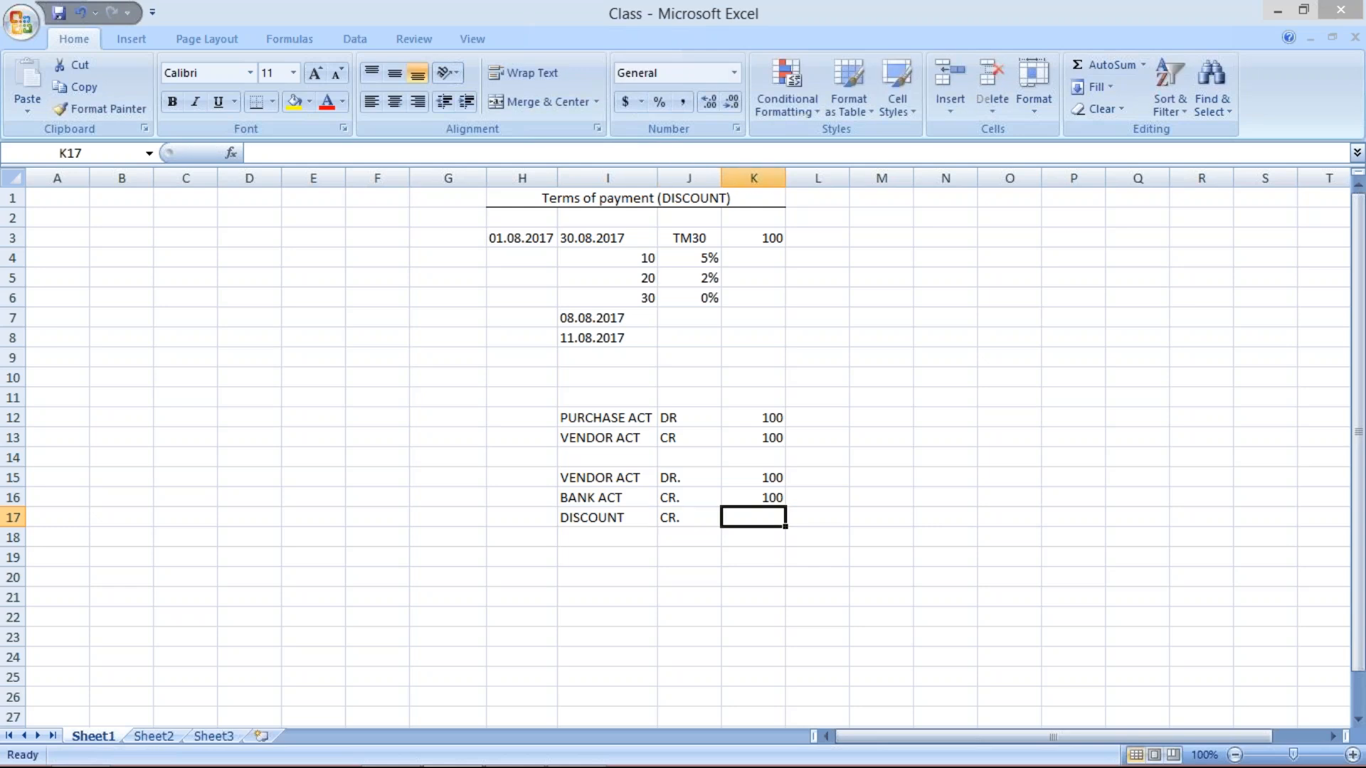
text(5)
Set the bank amount in K16 to 95
click(725, 496)
text(95)
key(Return)
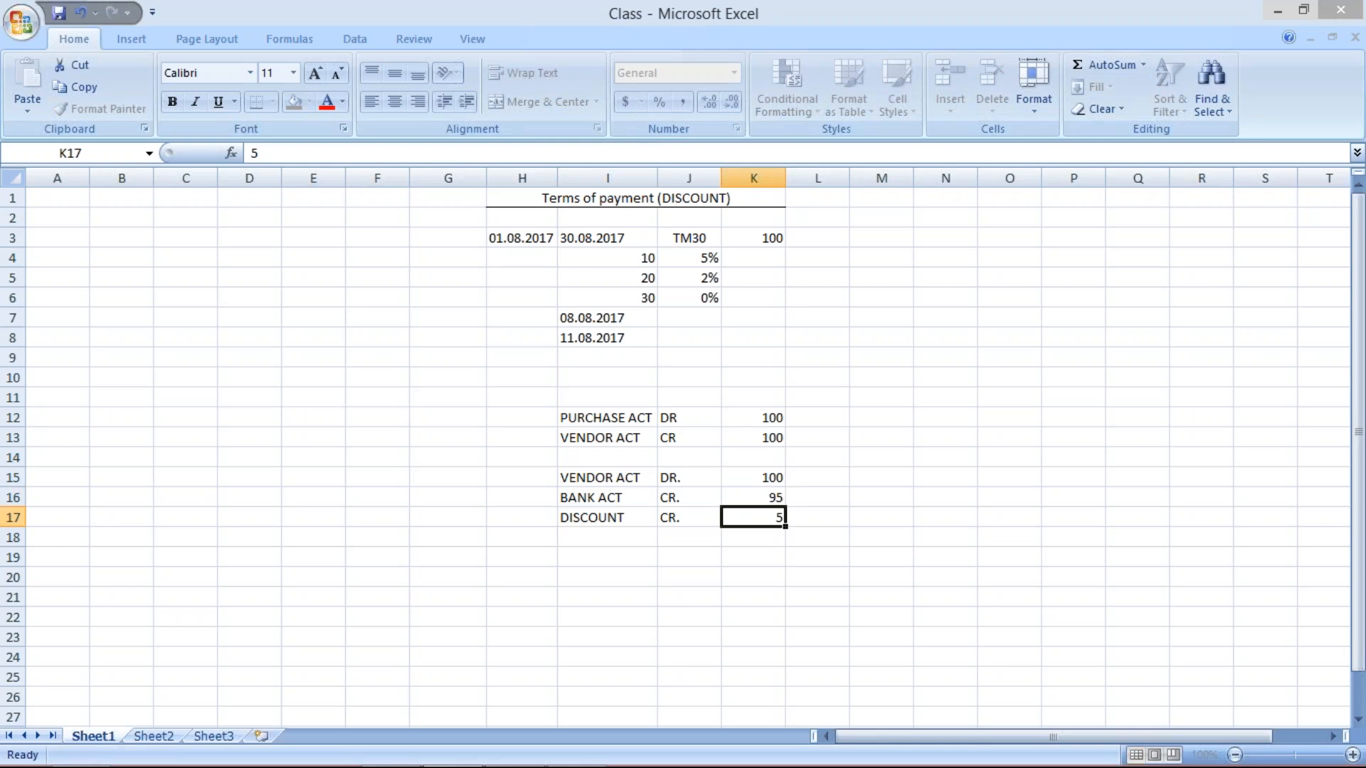
Examine the vendor lines in rows 13 and 15 against the bank and discount amounts in rows 16 and 17
click(762, 480)
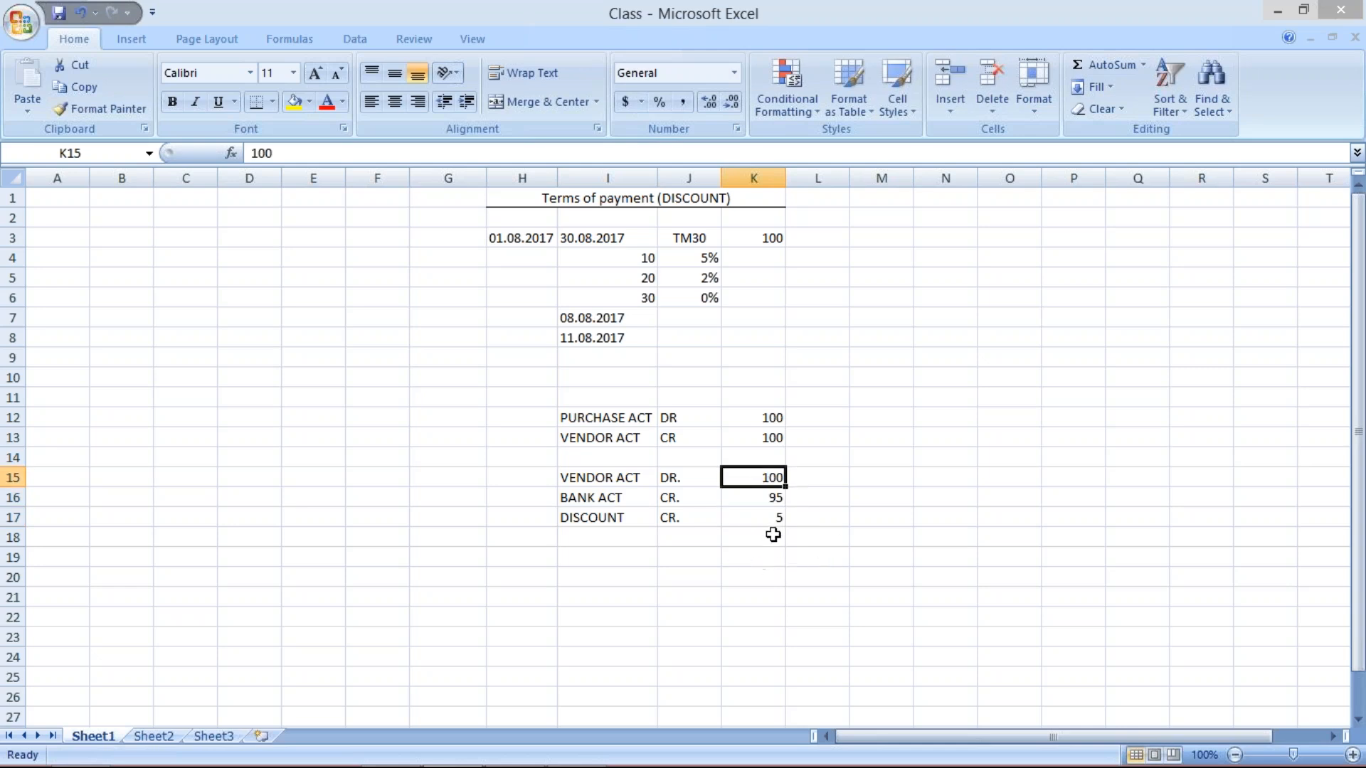
click(570, 434)
drag(571, 434, 730, 431)
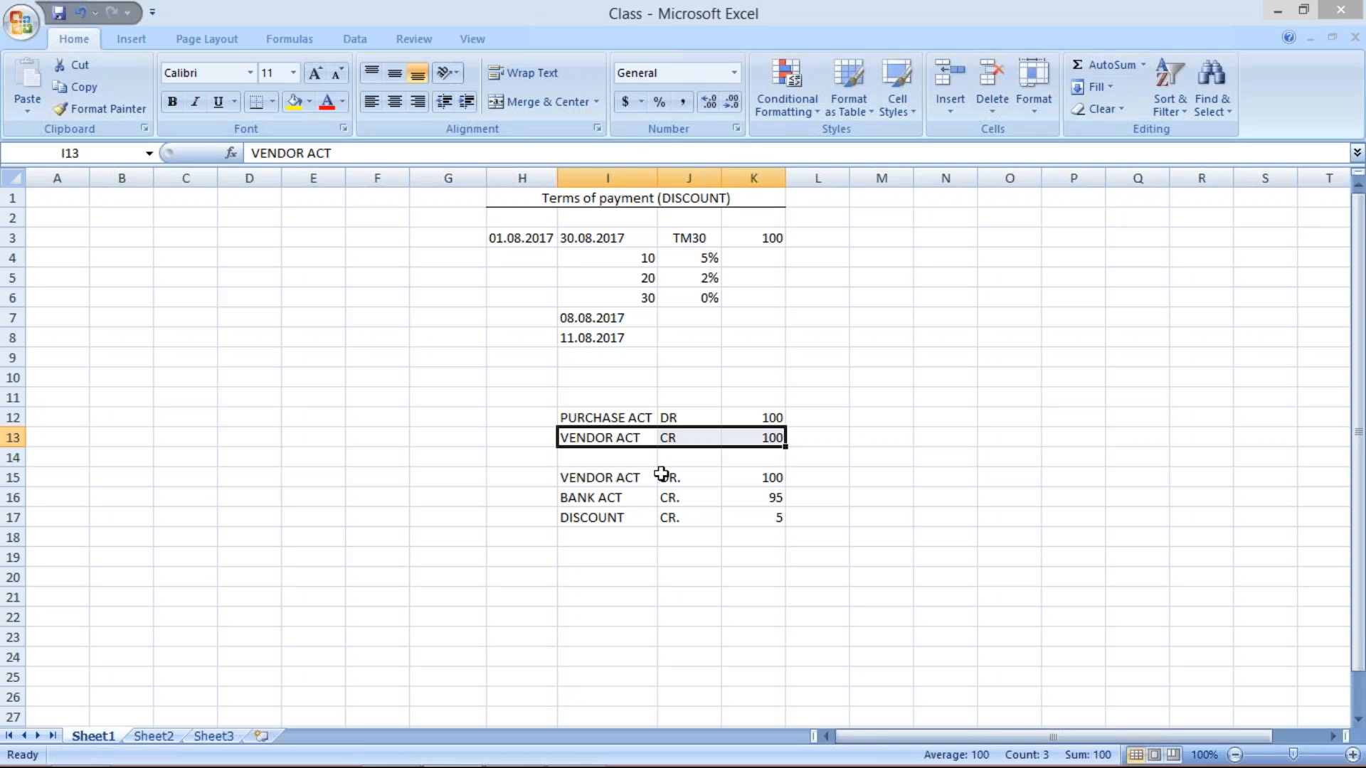
drag(567, 477, 747, 476)
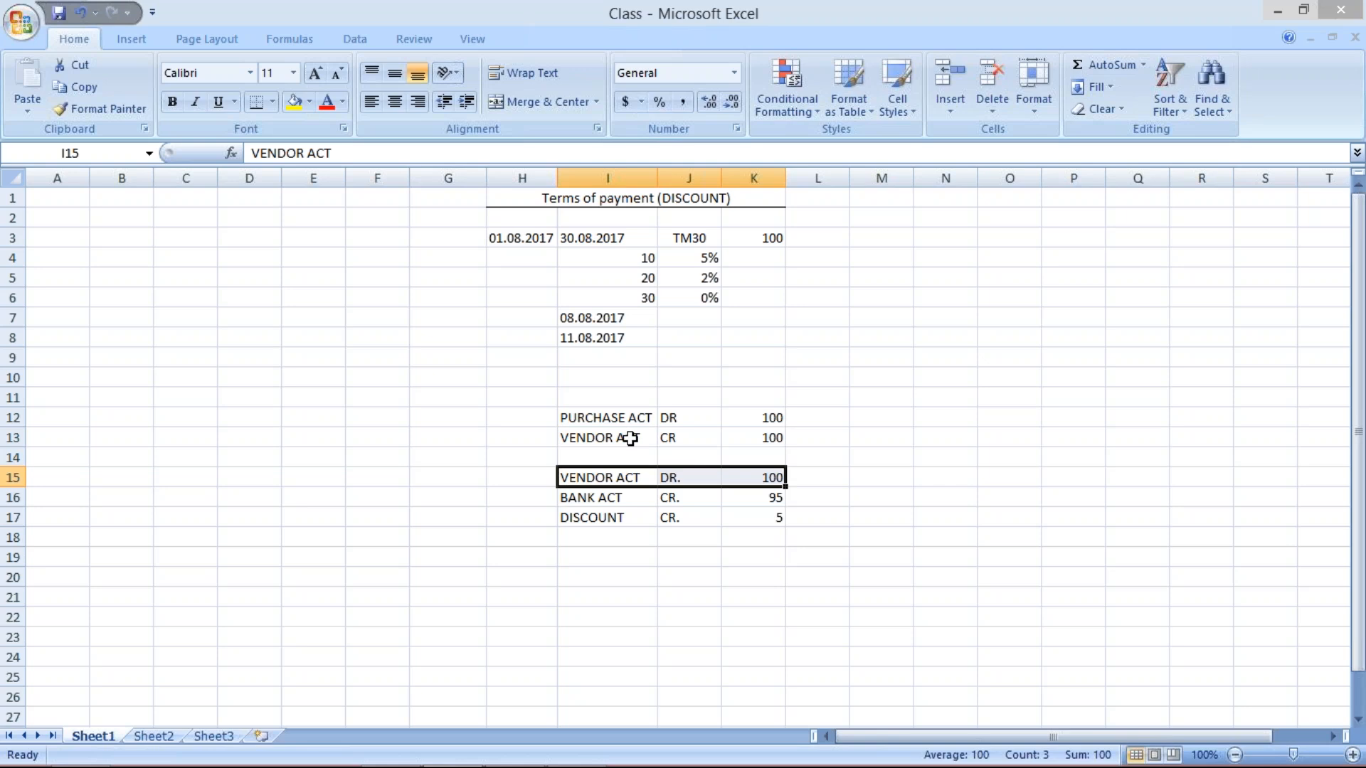
click(752, 498)
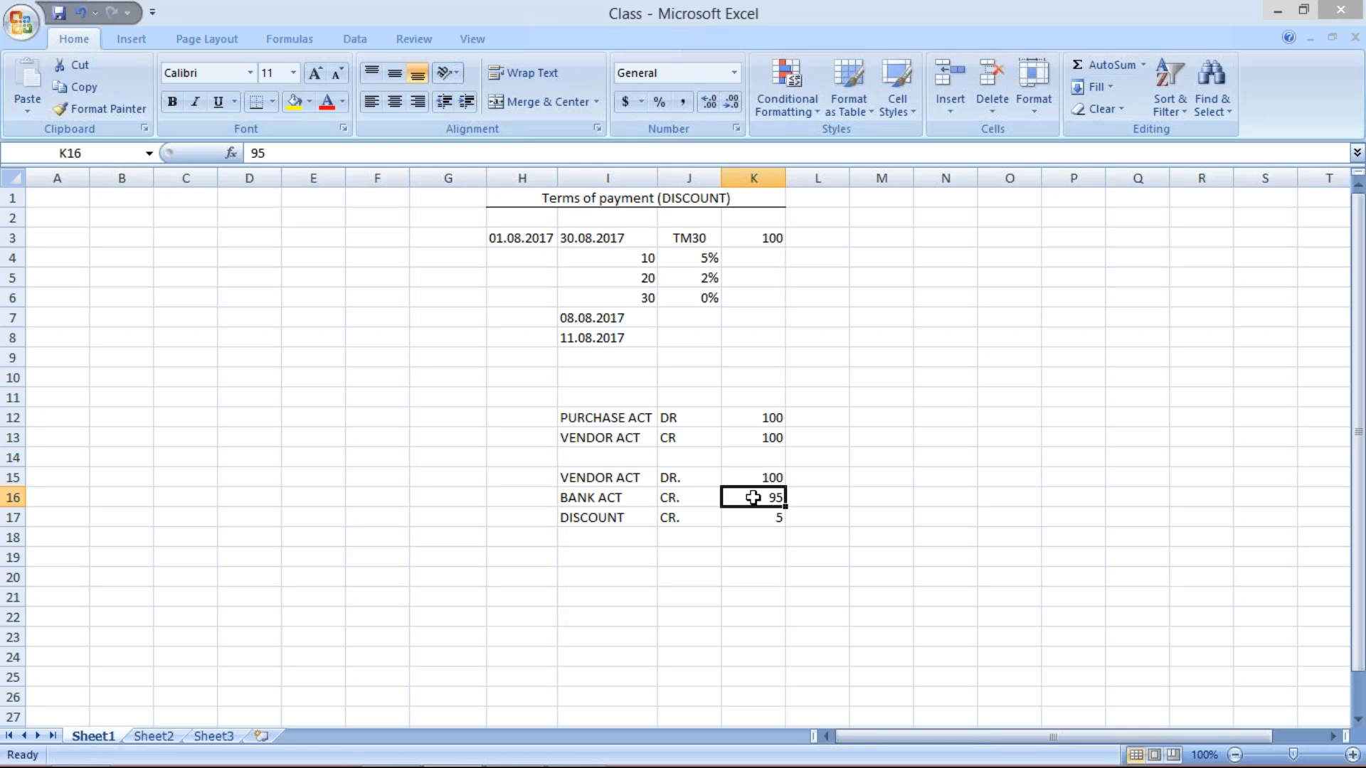
click(626, 520)
click(773, 520)
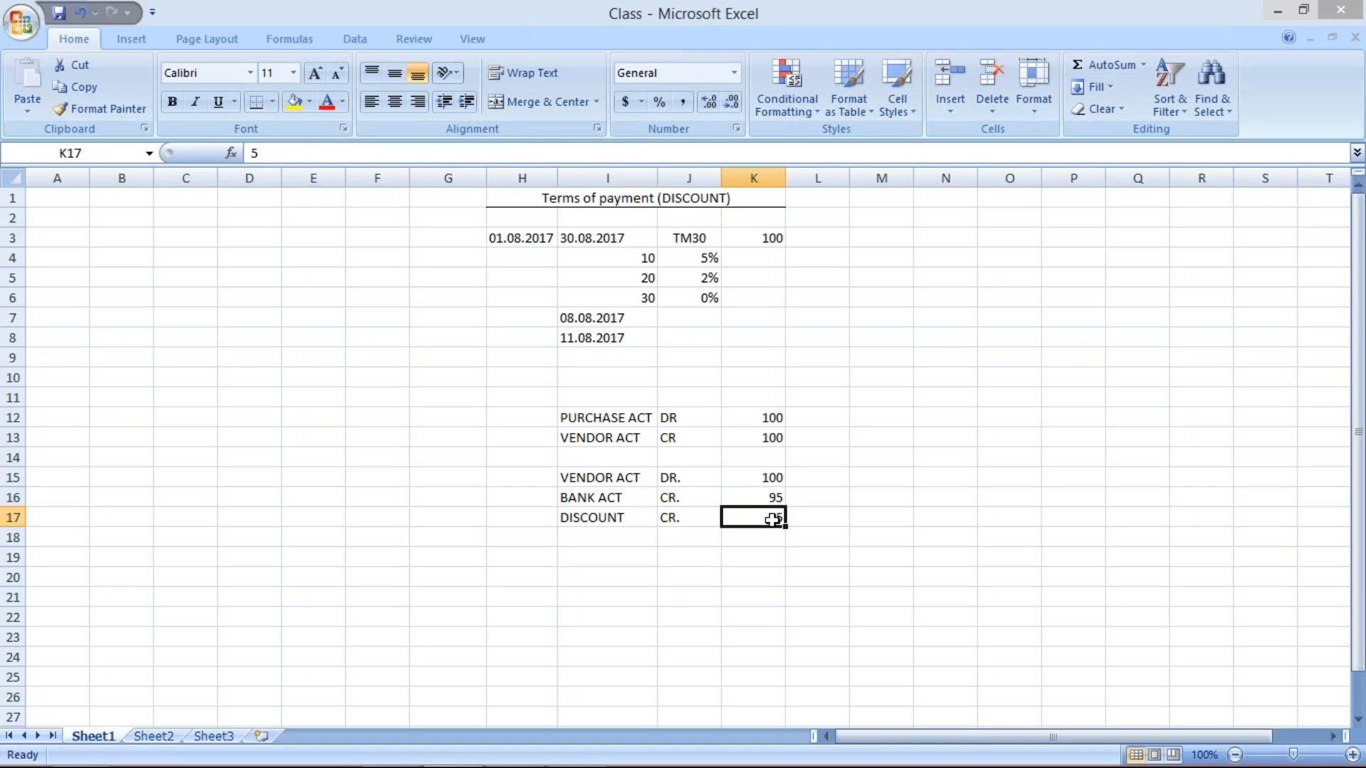
click(584, 509)
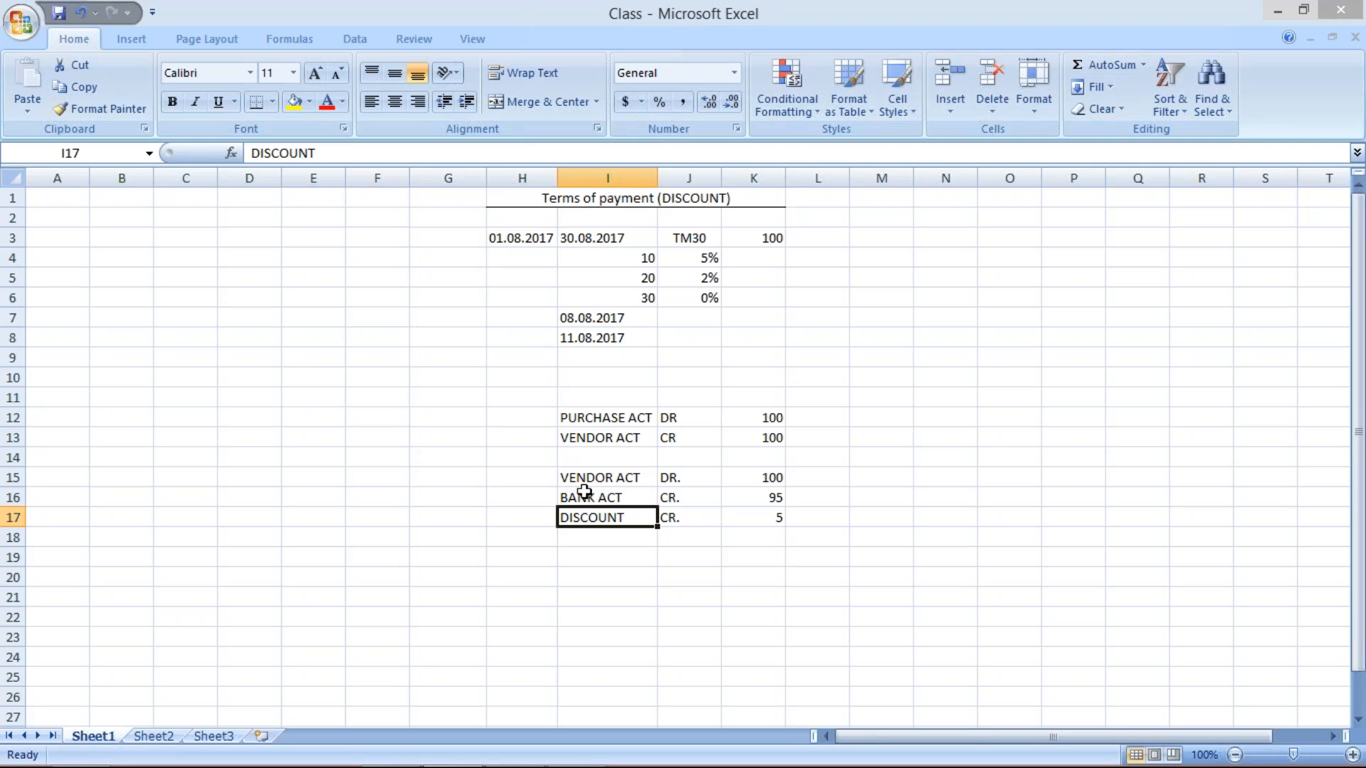
click(702, 518)
click(766, 518)
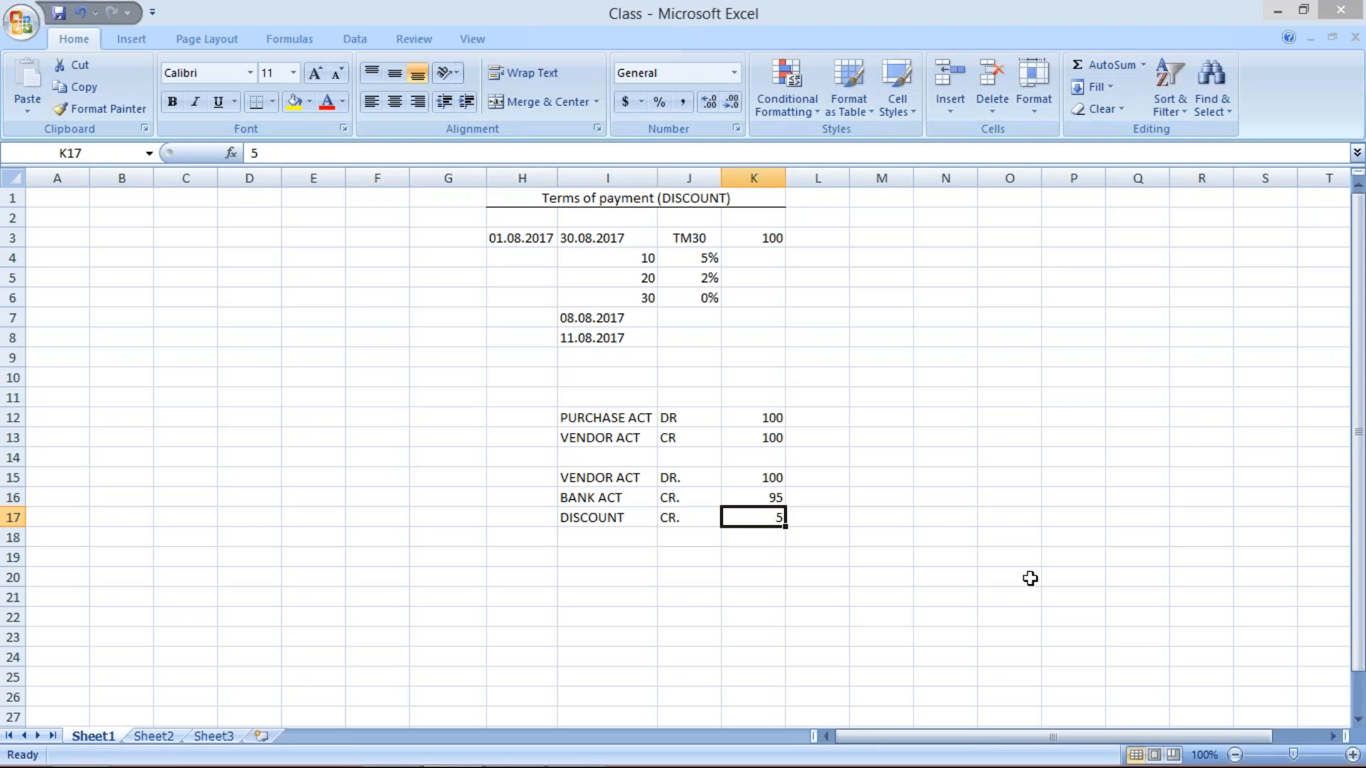
Switch to SAP and run transaction fs00 for central G/L account maintenance
key(alt+Tab)
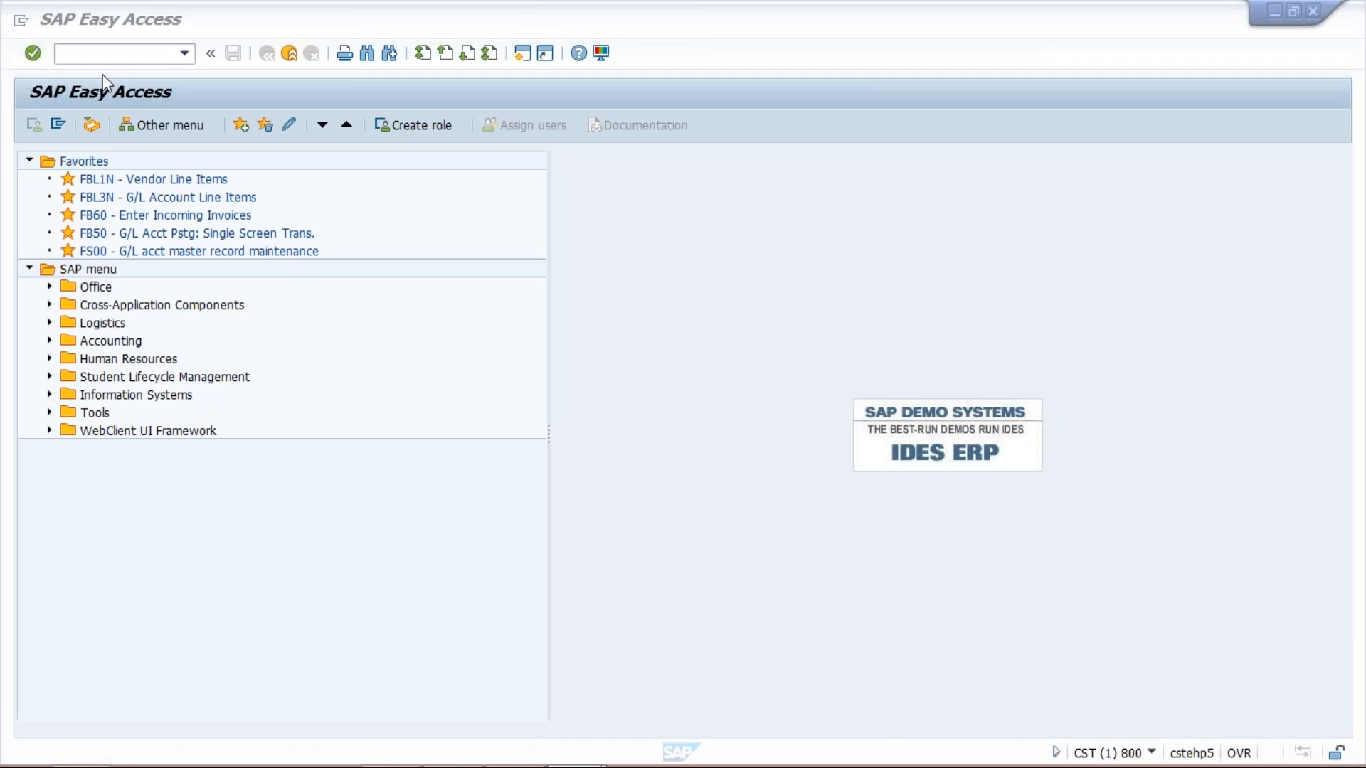
click(103, 53)
text(fs00)
key(Return)
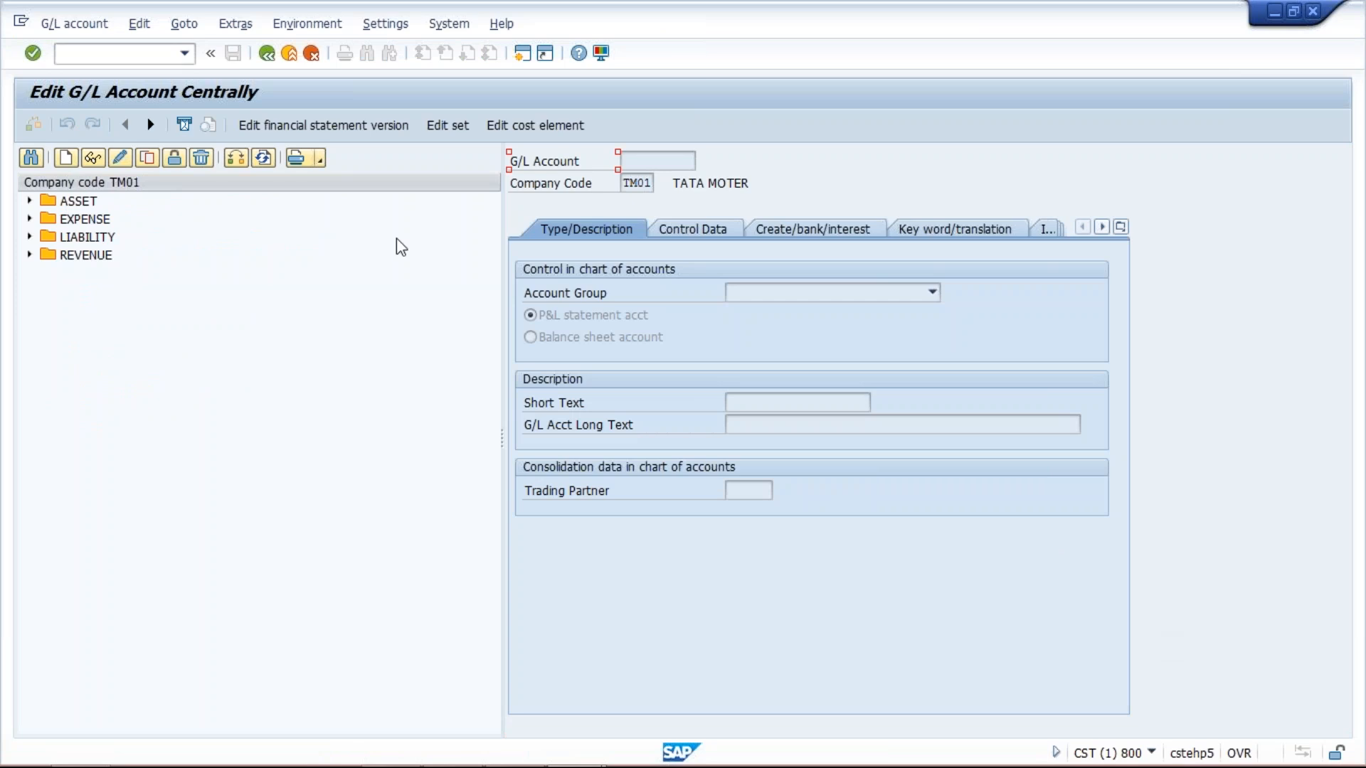
Change the company code of the G/L account tree to TM04
click(237, 157)
click(220, 279)
text(4)
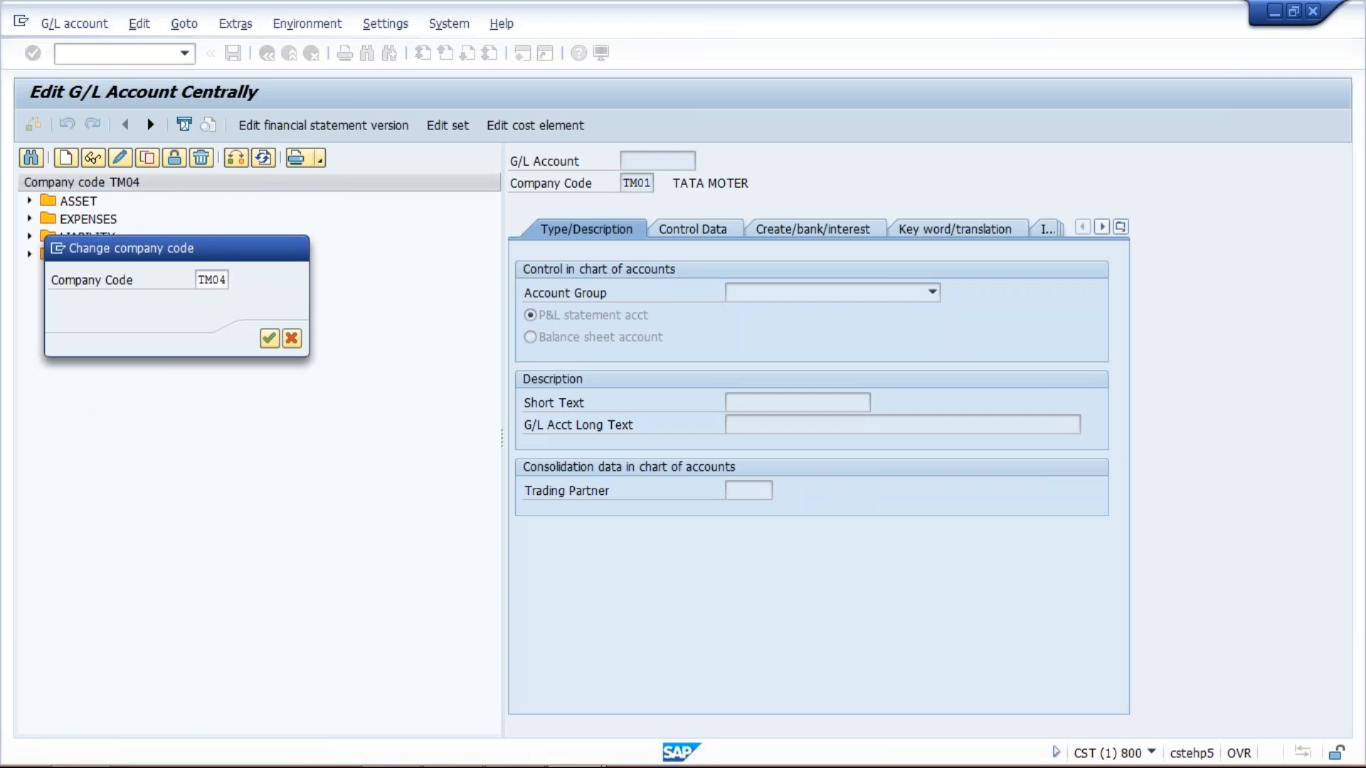
key(Return)
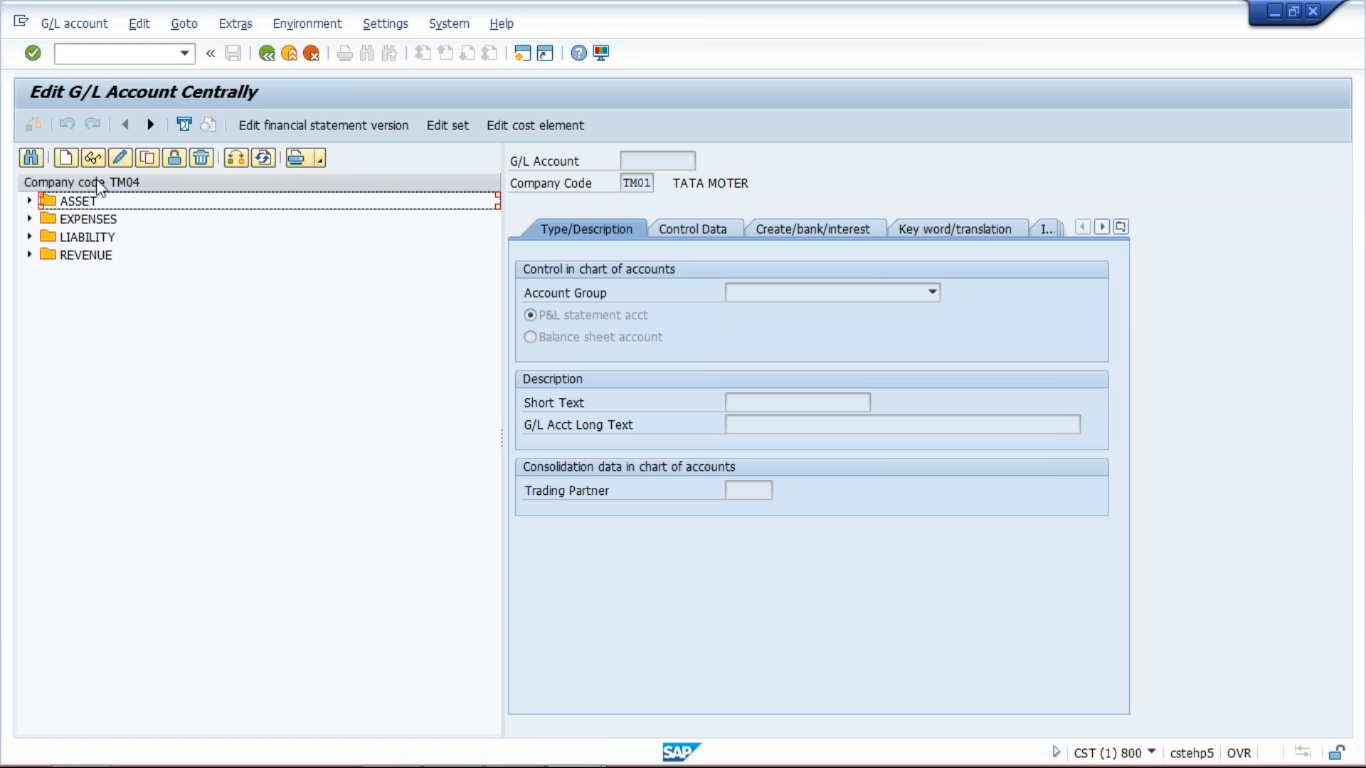
Start creating G/L account 5000 in company code TM01
click(65, 158)
text(6)
key(BackSpace)
text(500)
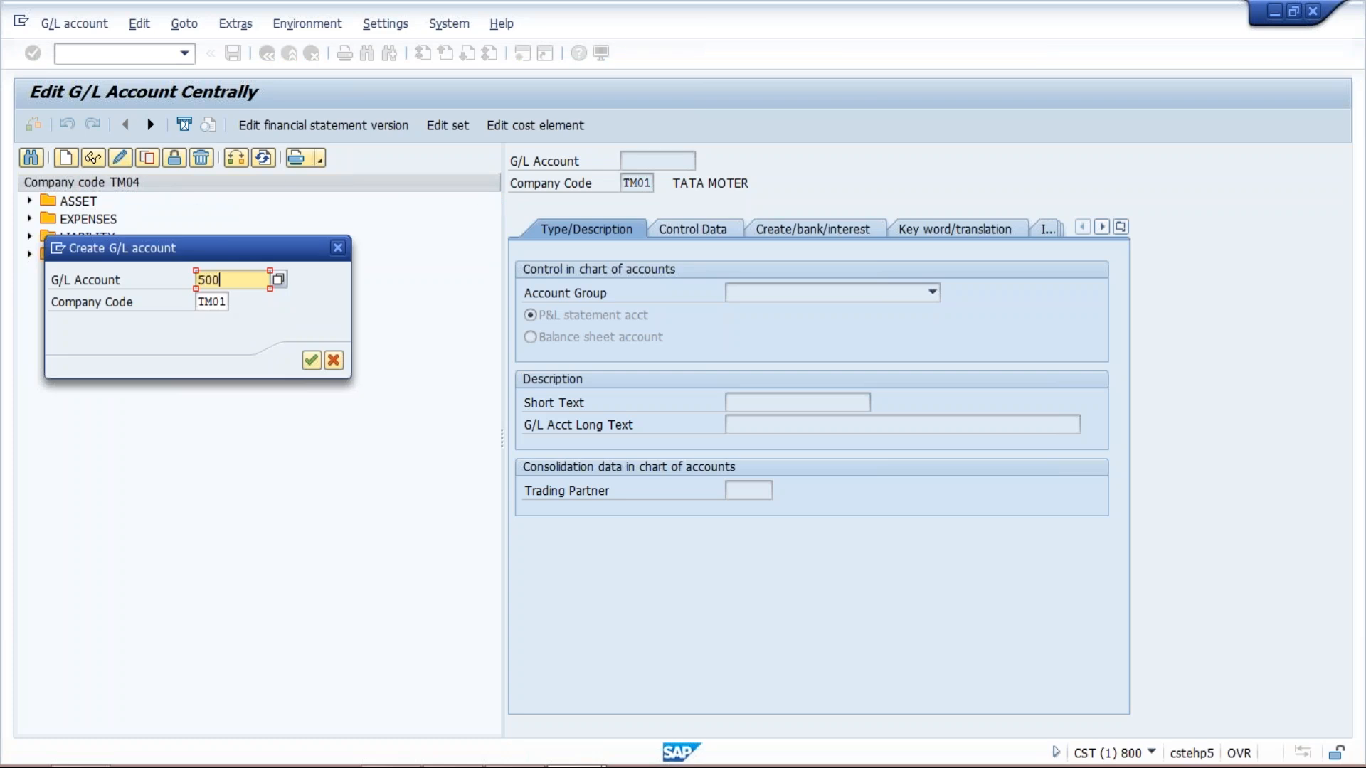
text(0)
key(Return)
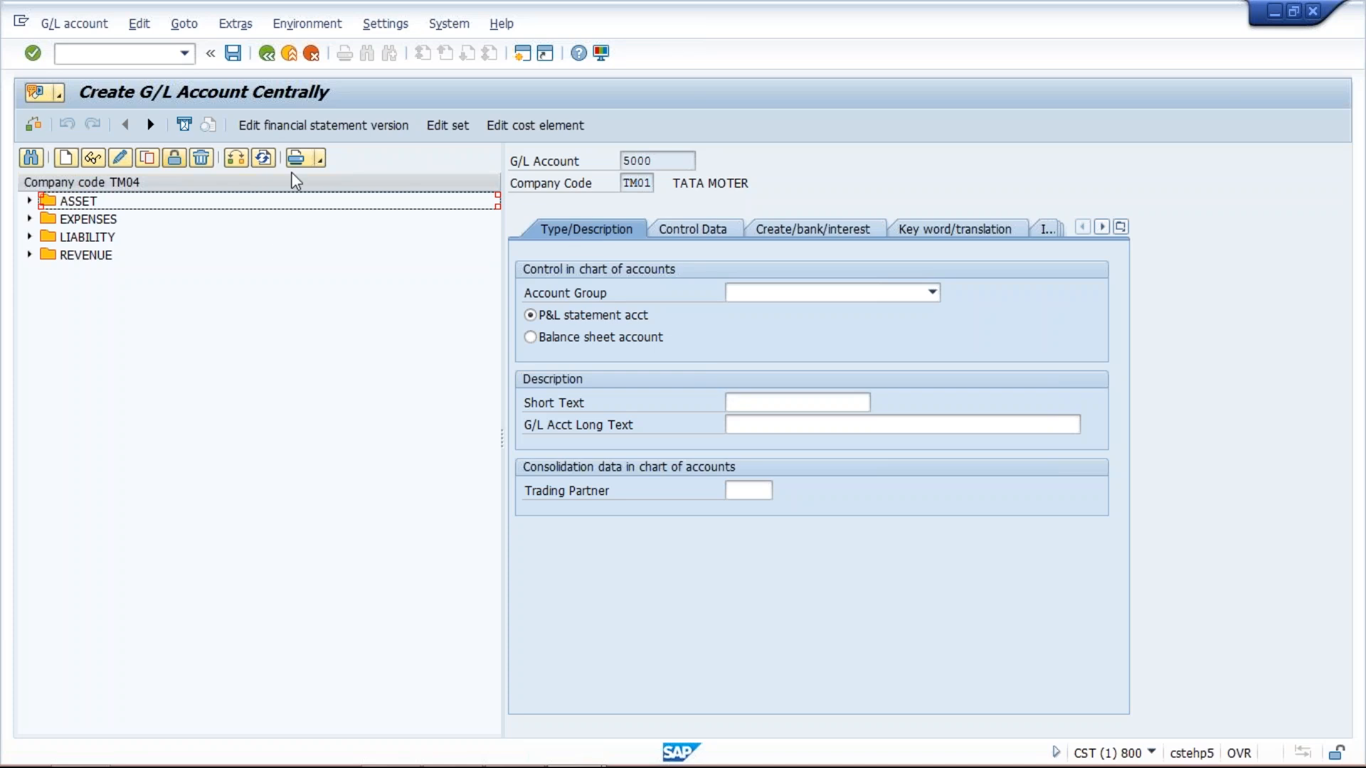
Discard the unsaved TM01 entry and start creating G/L account 5000 in company code TM04
click(66, 161)
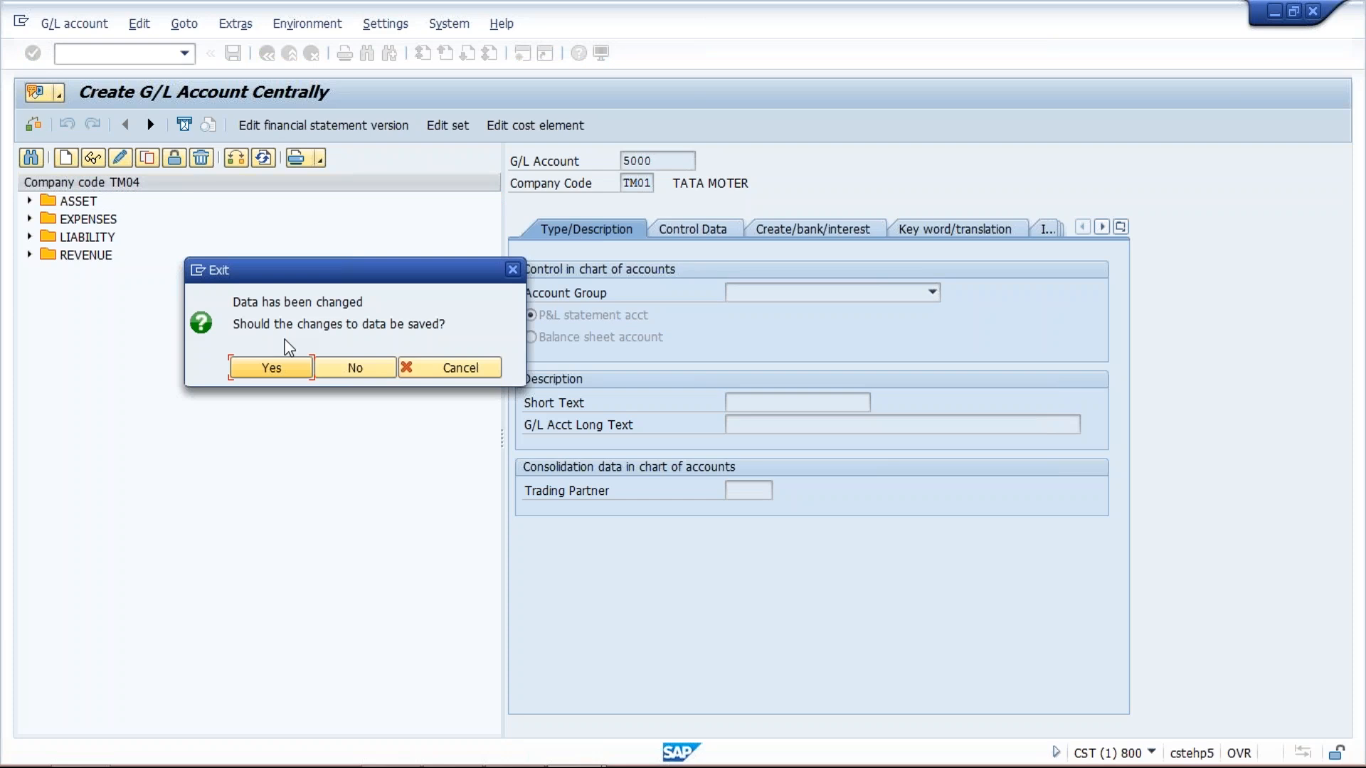
click(349, 370)
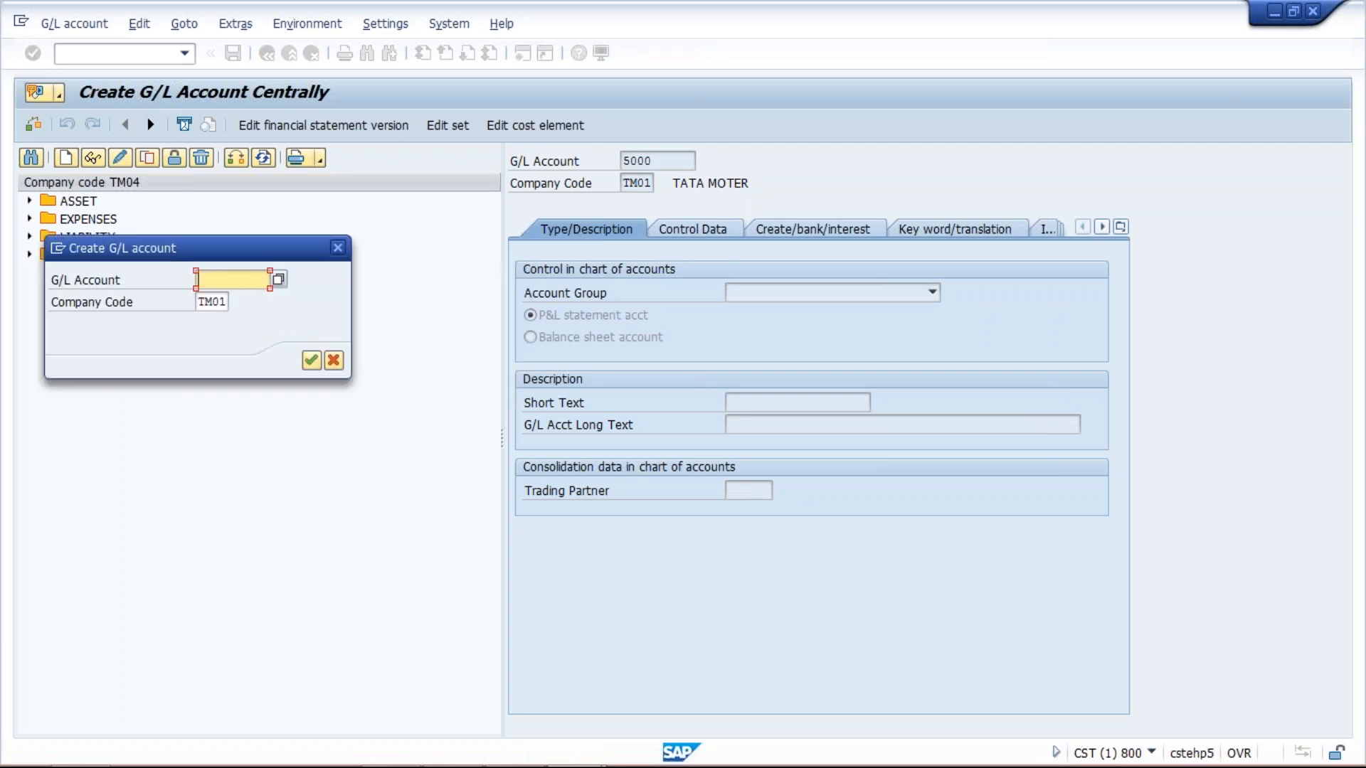
text(5000)
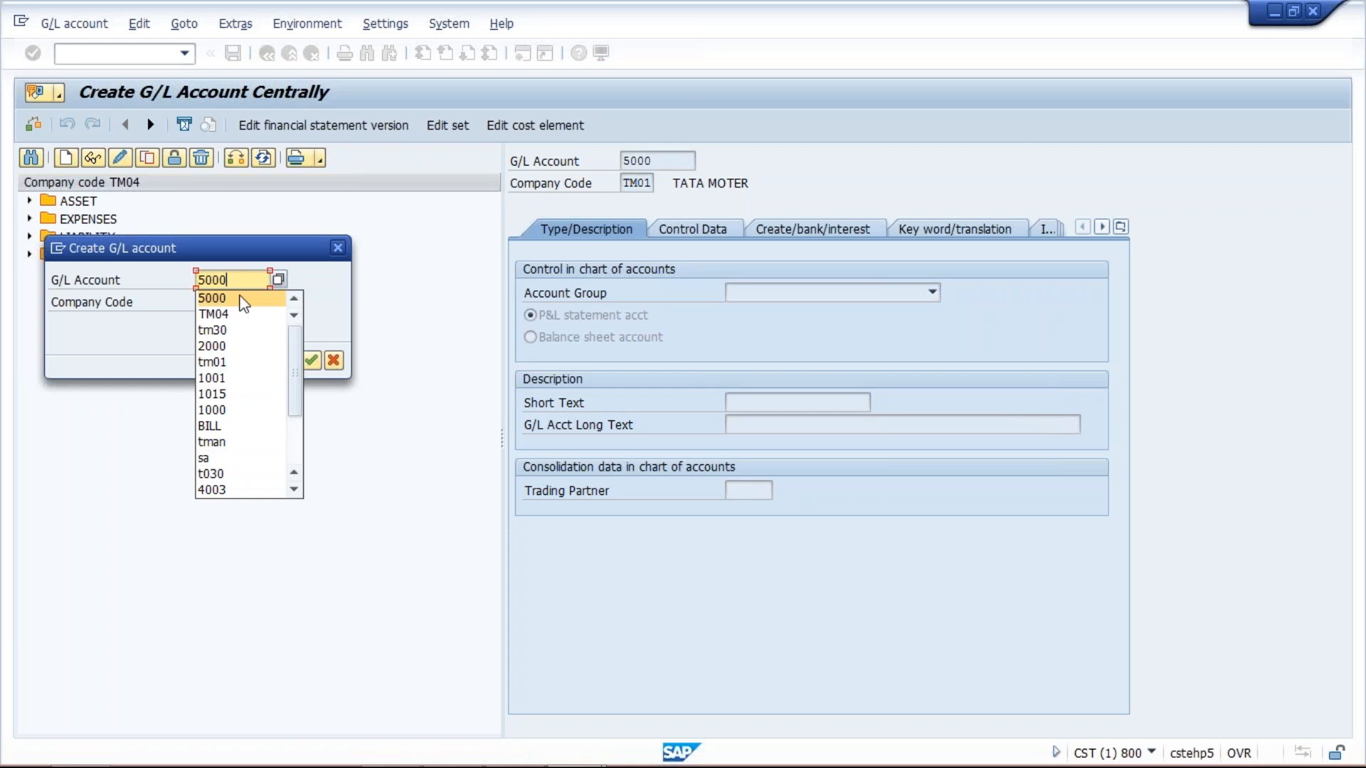
click(222, 302)
text(4)
key(Return)
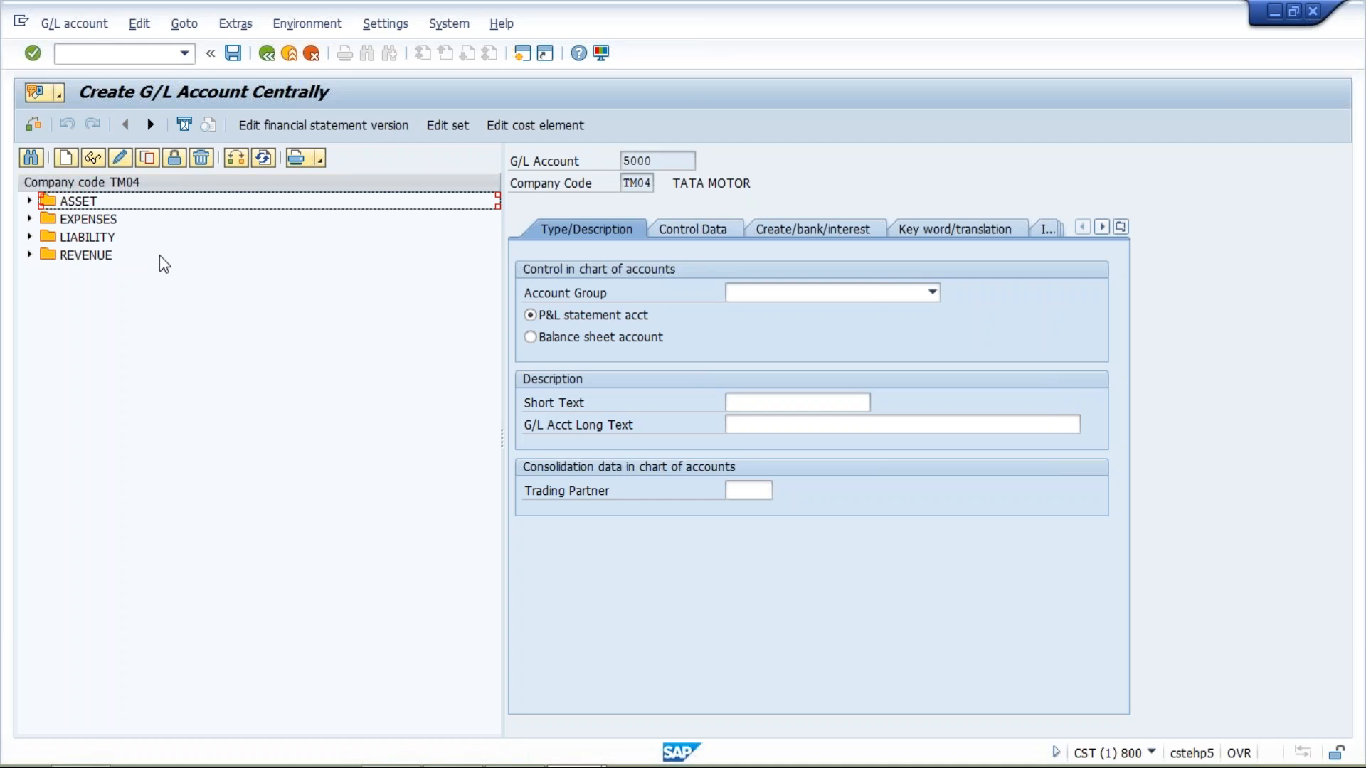
Assign G/L account 5000 to the OTHERS account group
click(891, 296)
click(891, 296)
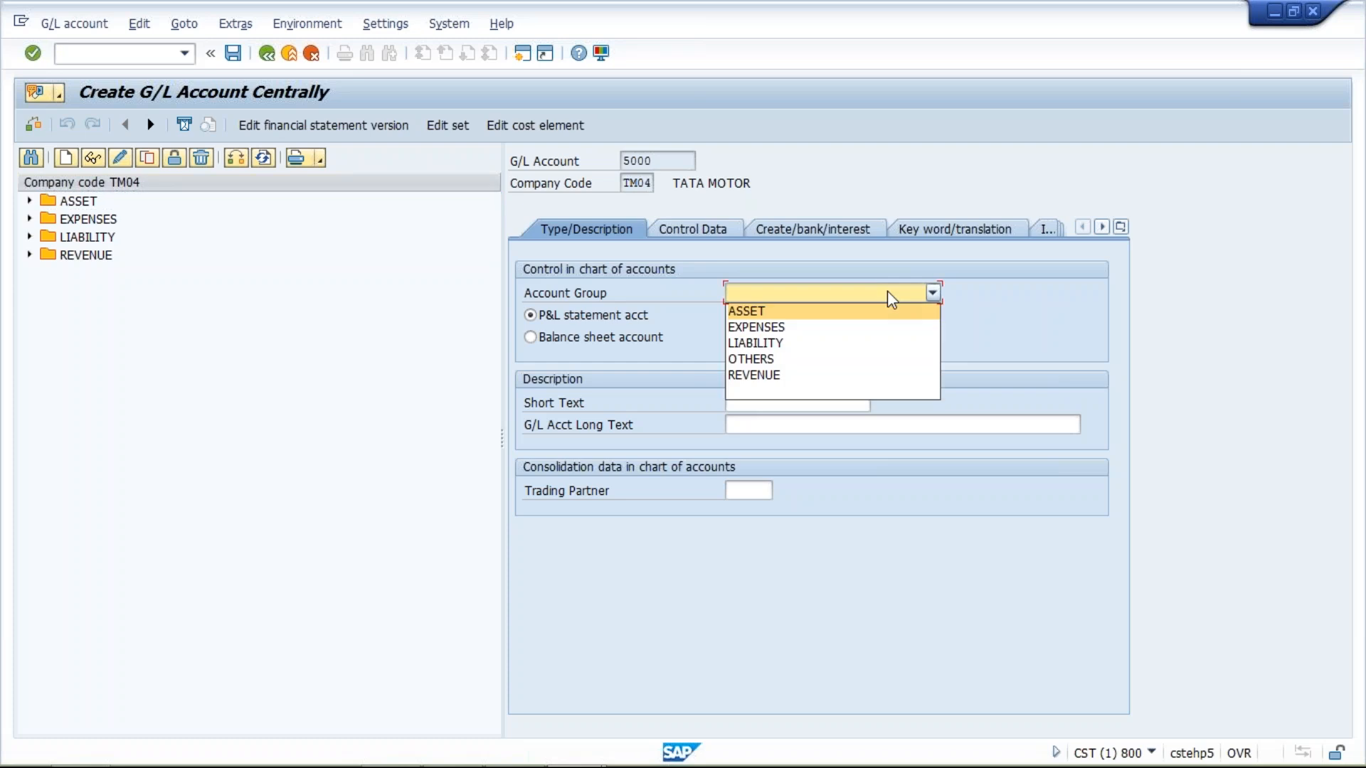
click(811, 361)
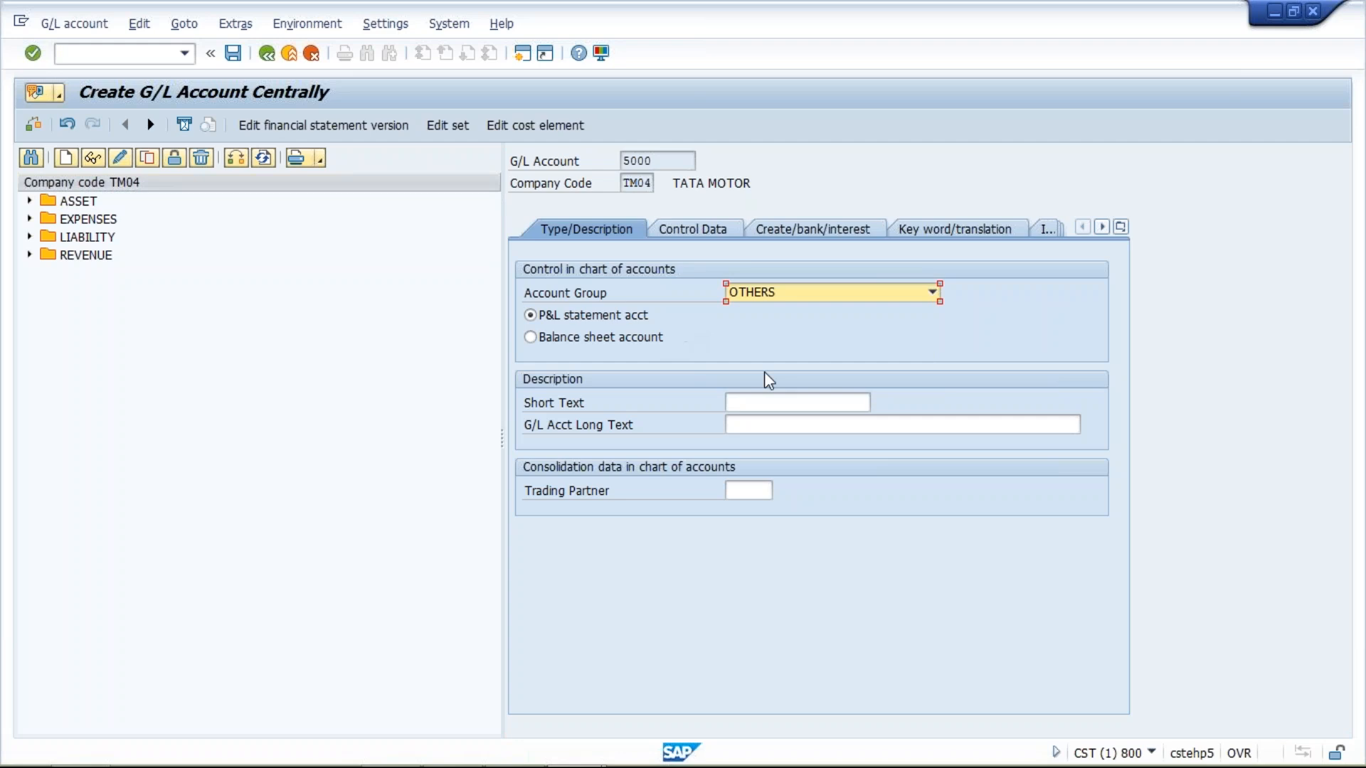
Enter DISCOUNT ACT as the account's short text
click(791, 406)
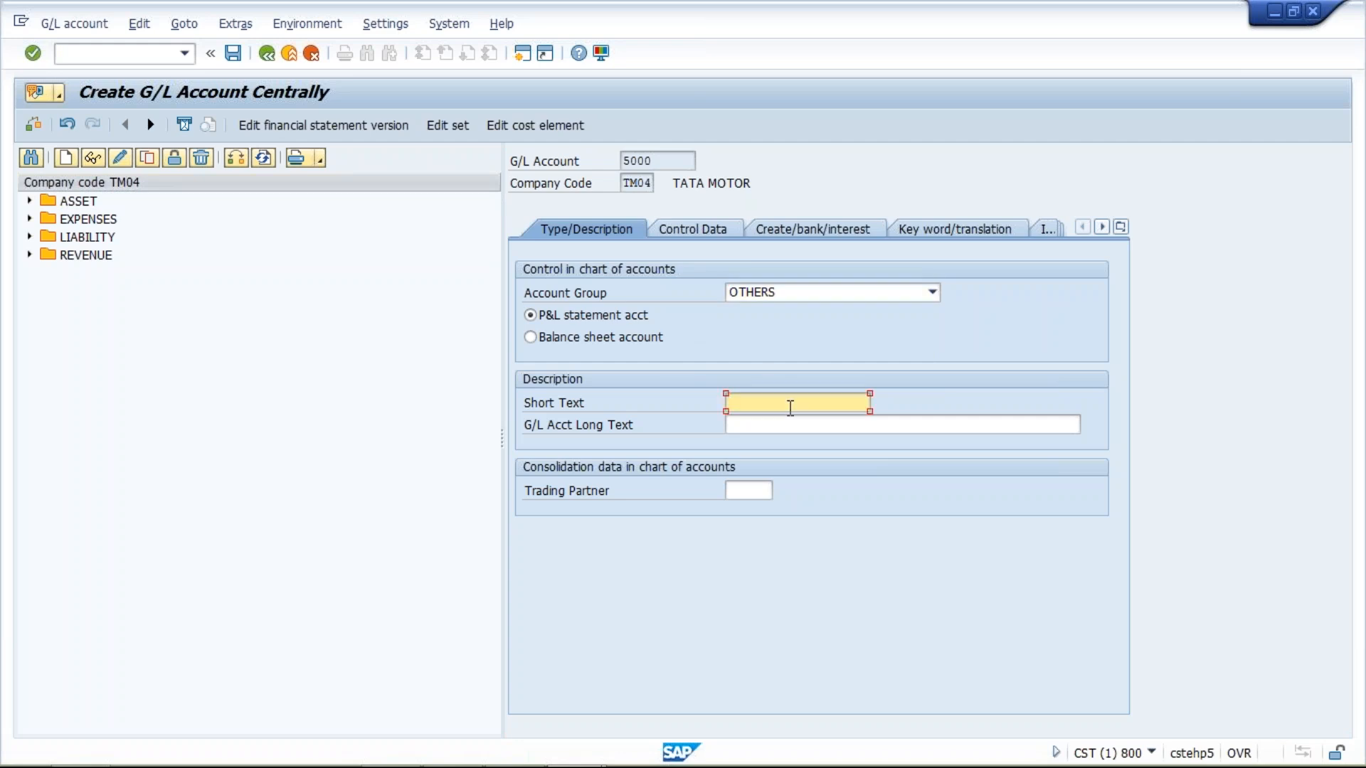
text(d)
key(BackSpace)
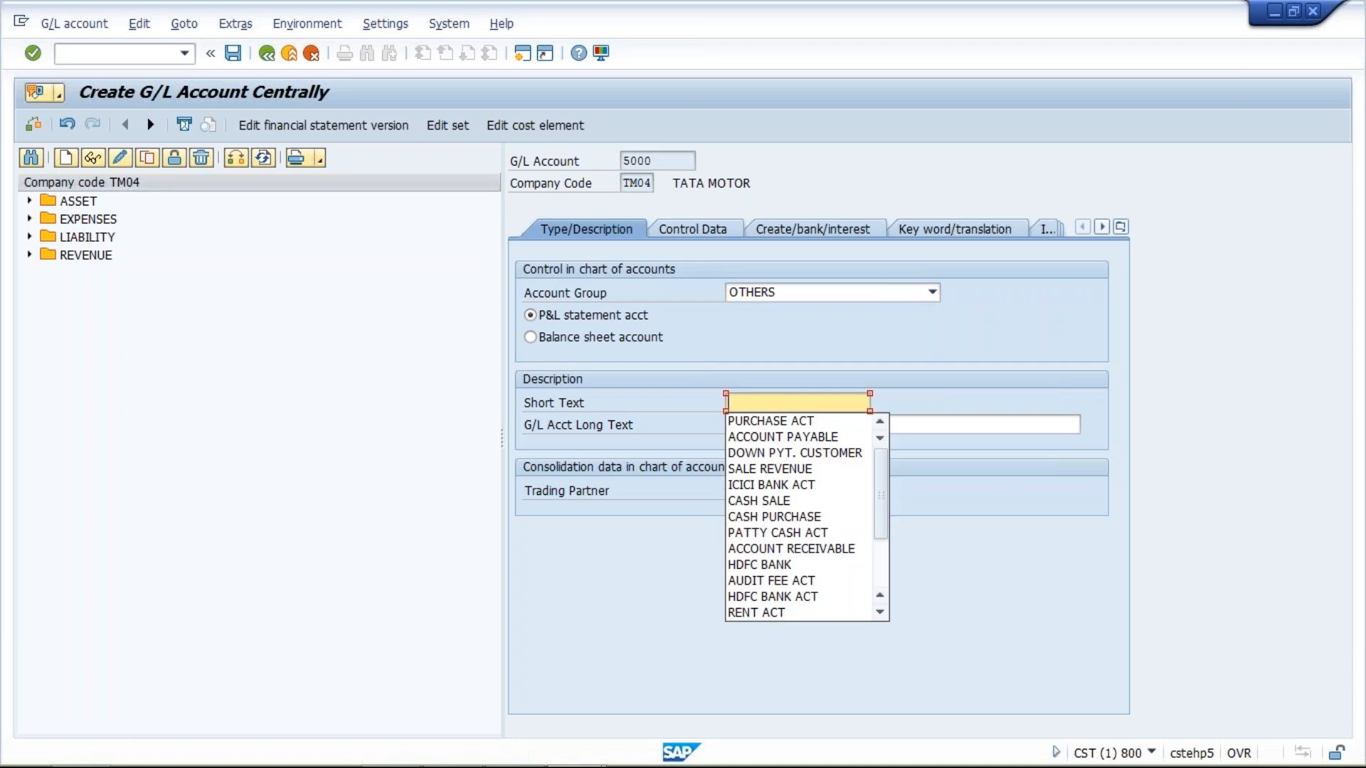
key(Tab)
click(790, 405)
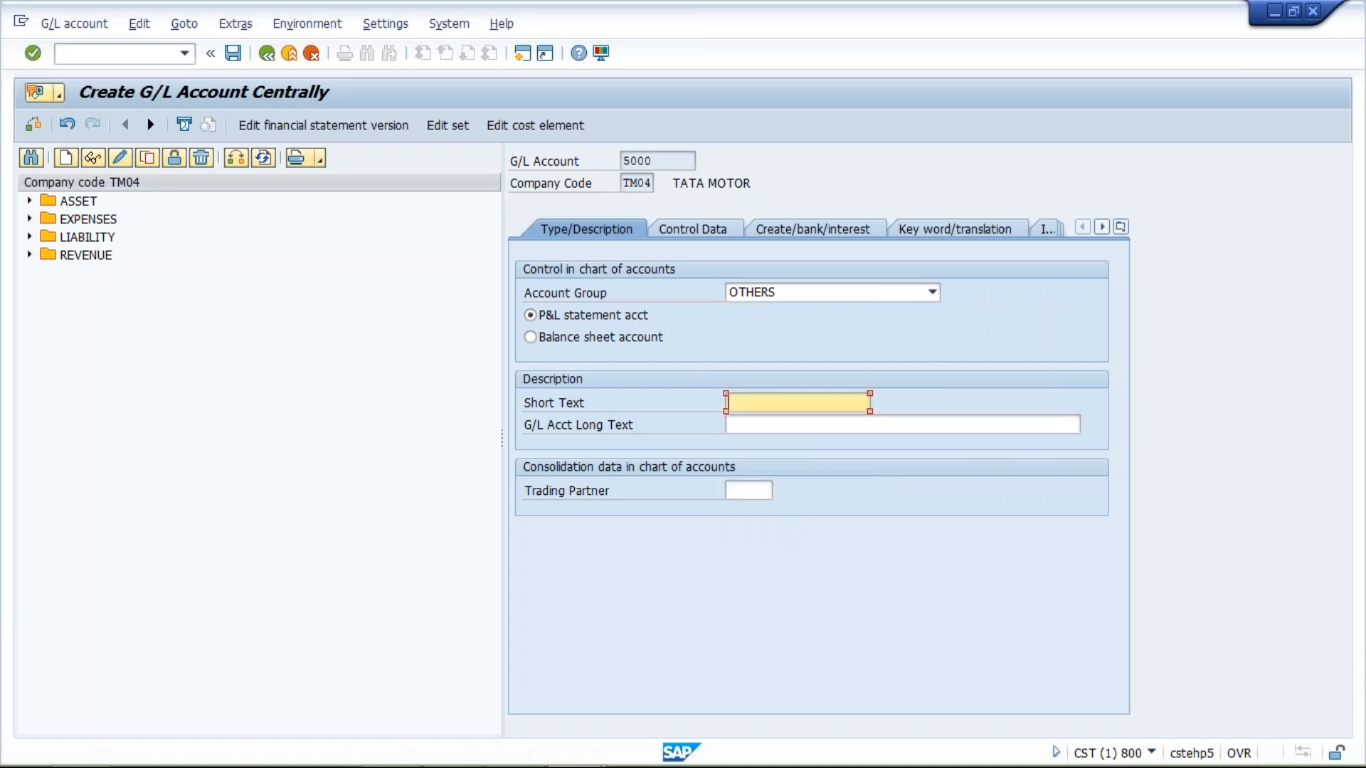
text(DI)
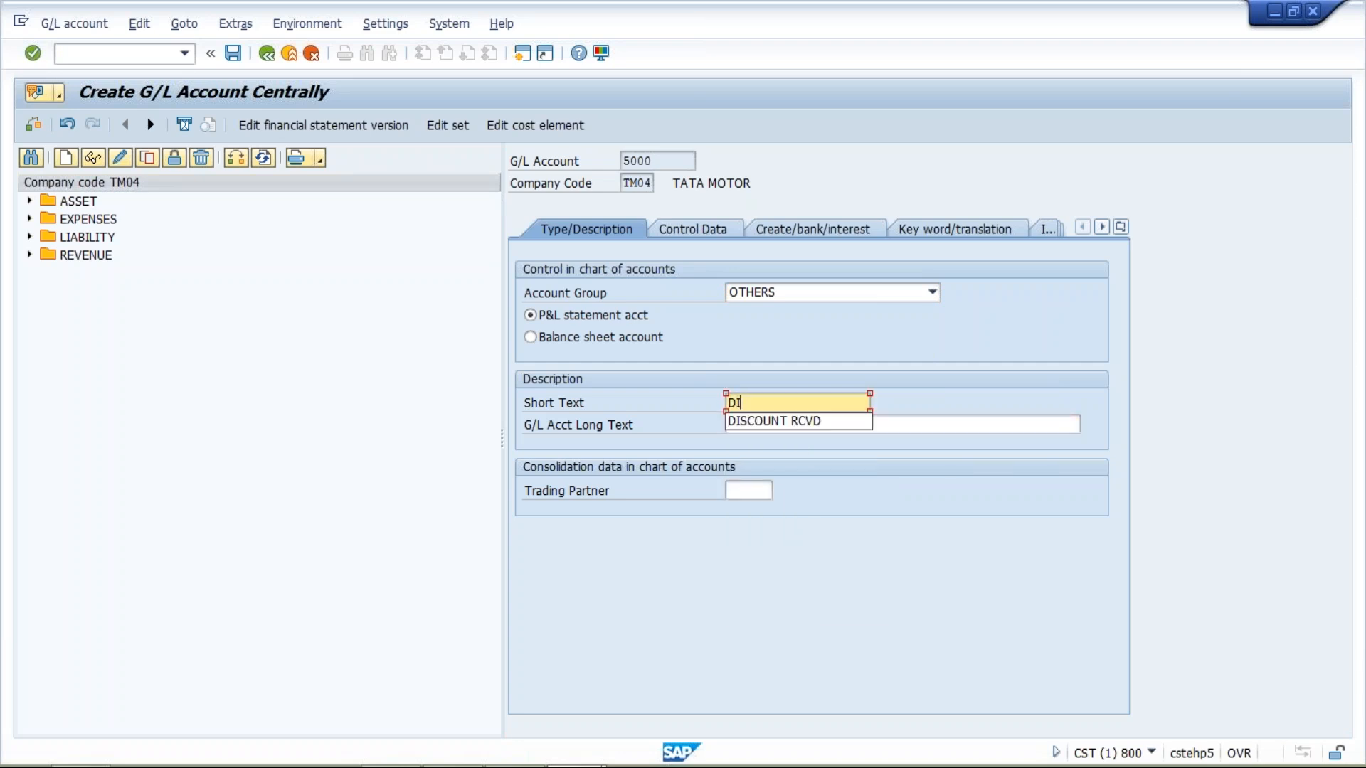
click(805, 422)
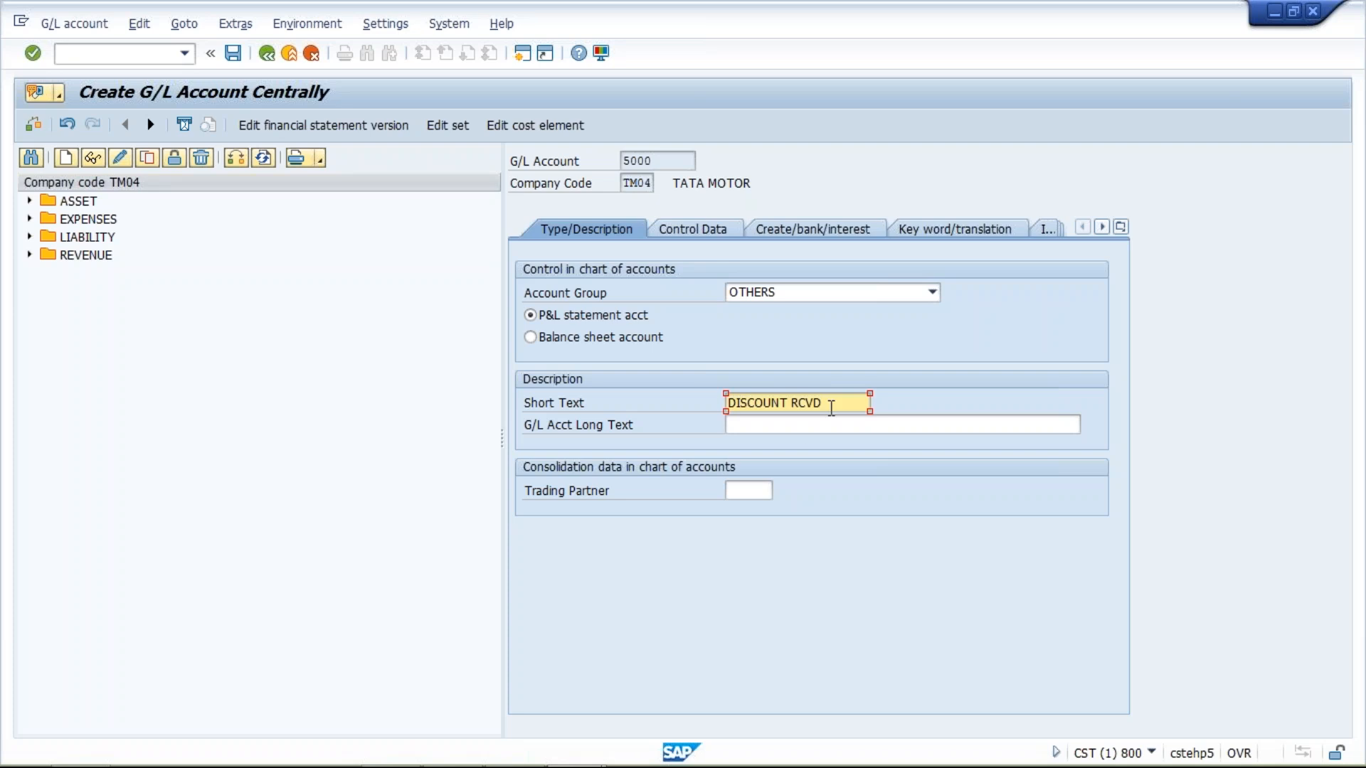
key(BackSpace)
key(BackSpace)
key(BackSpace)
key(BackSpace)
key(BackSpace)
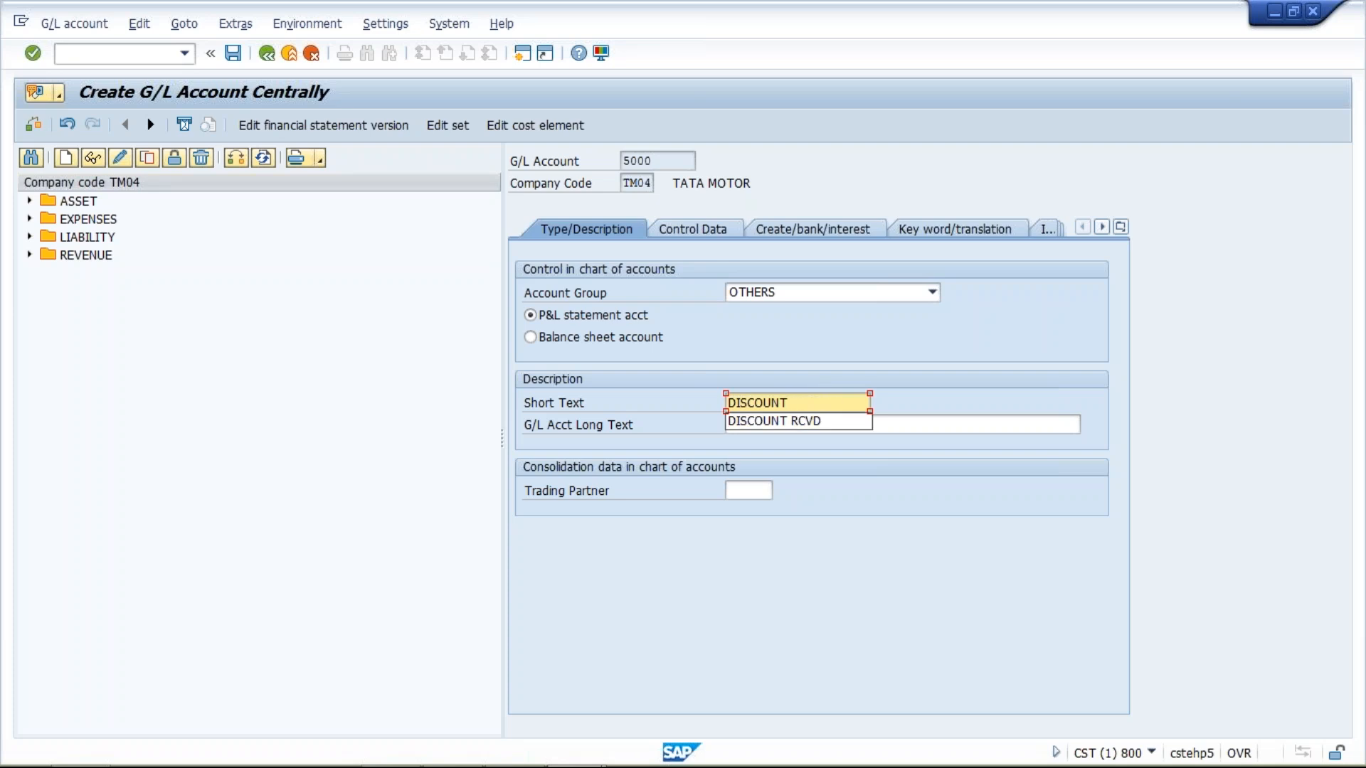
text(ACT)
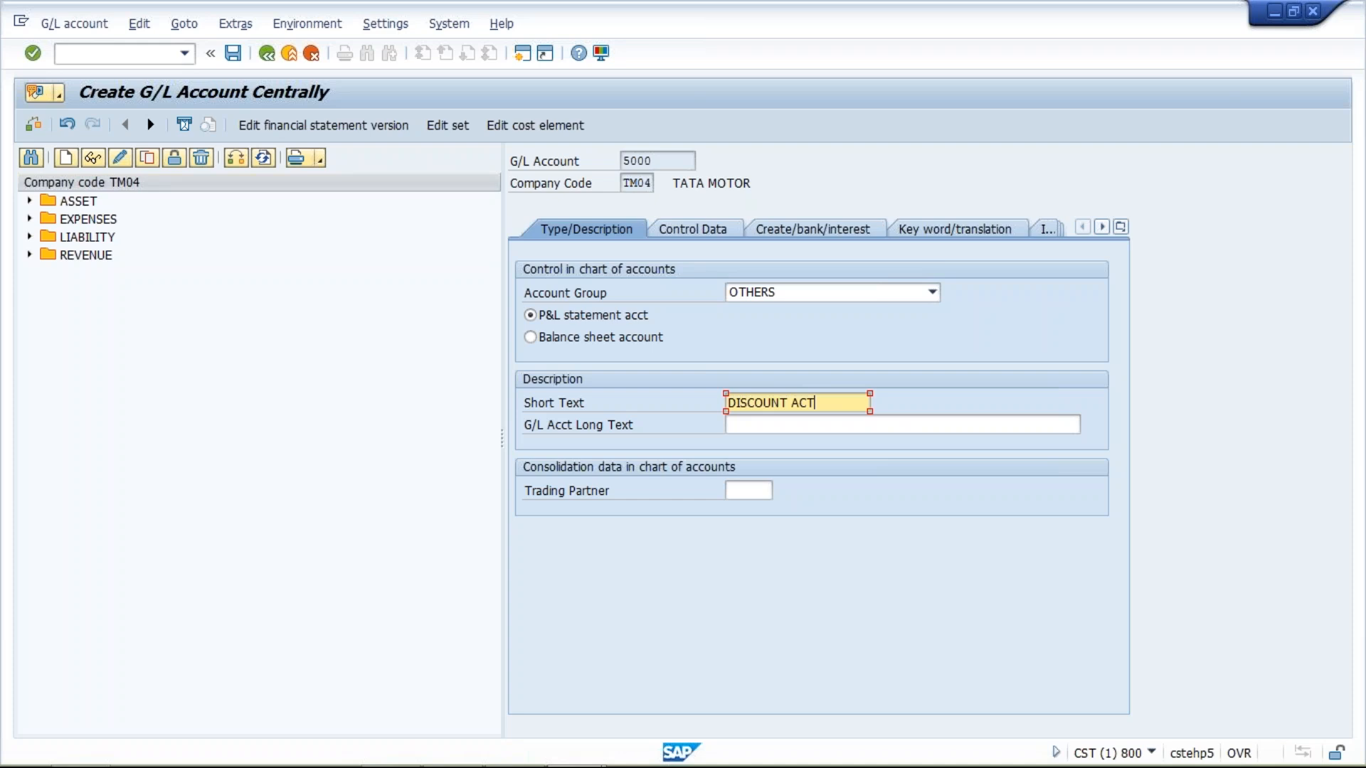
Copy the short text into the G/L account long text
key(ctrl+a)
key(ctrl+c)
key(Tab)
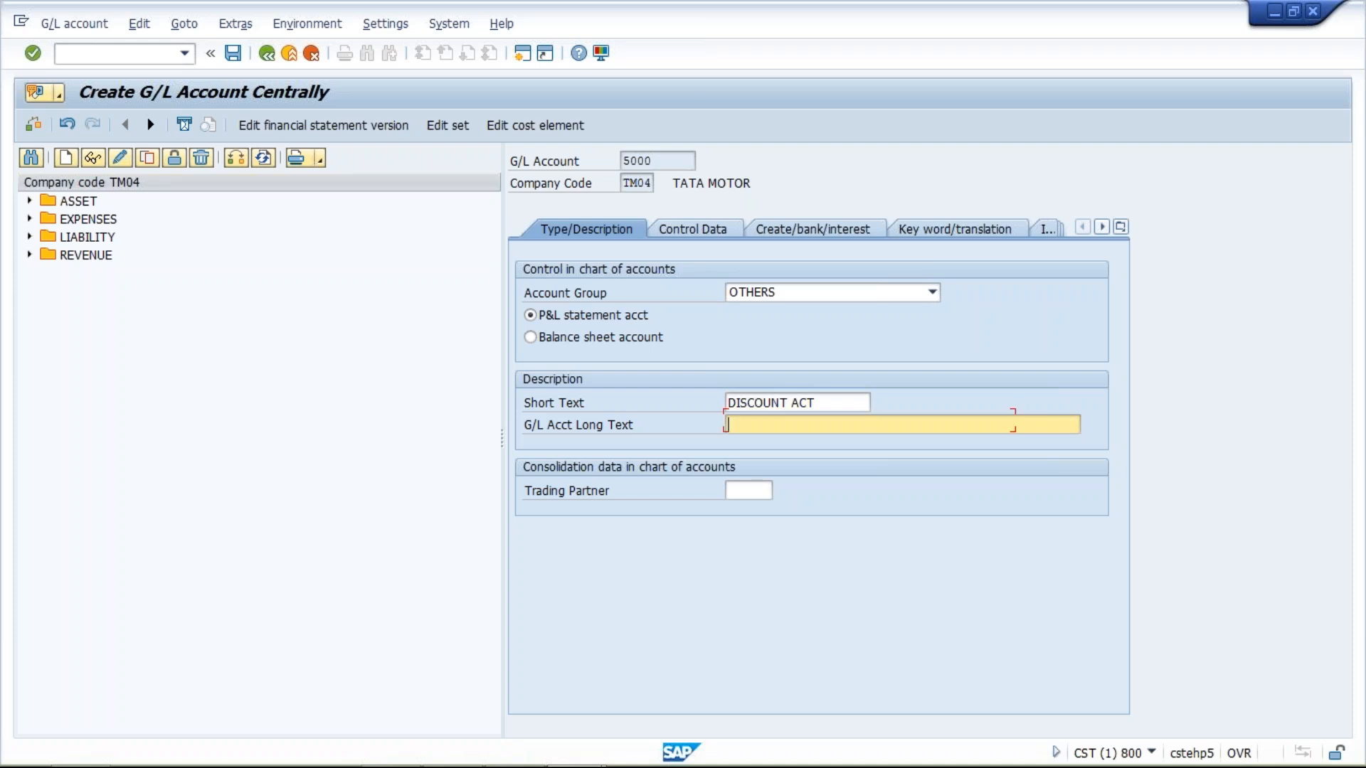
key(ctrl+v)
In the control data, enable only balances in local currency and line item display, and set the sort key to 001
click(720, 234)
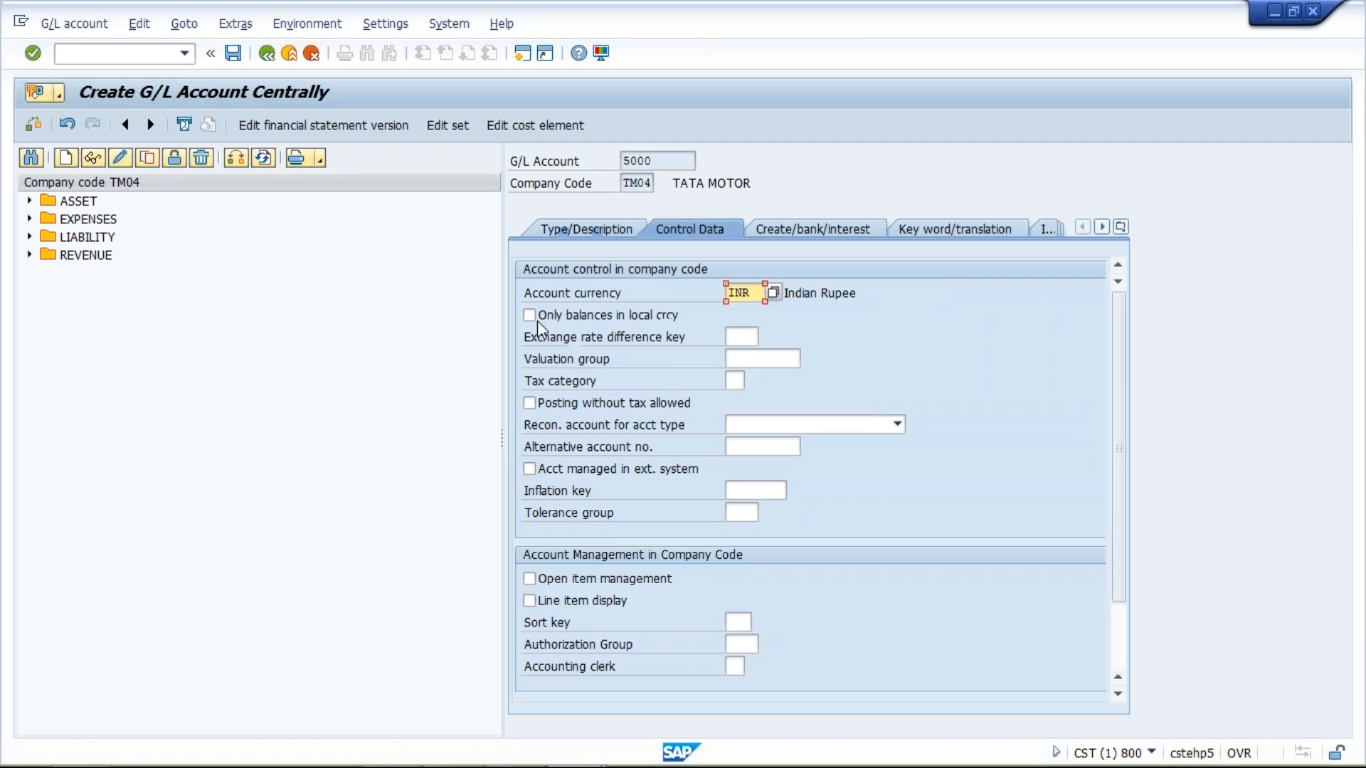
click(530, 315)
click(530, 601)
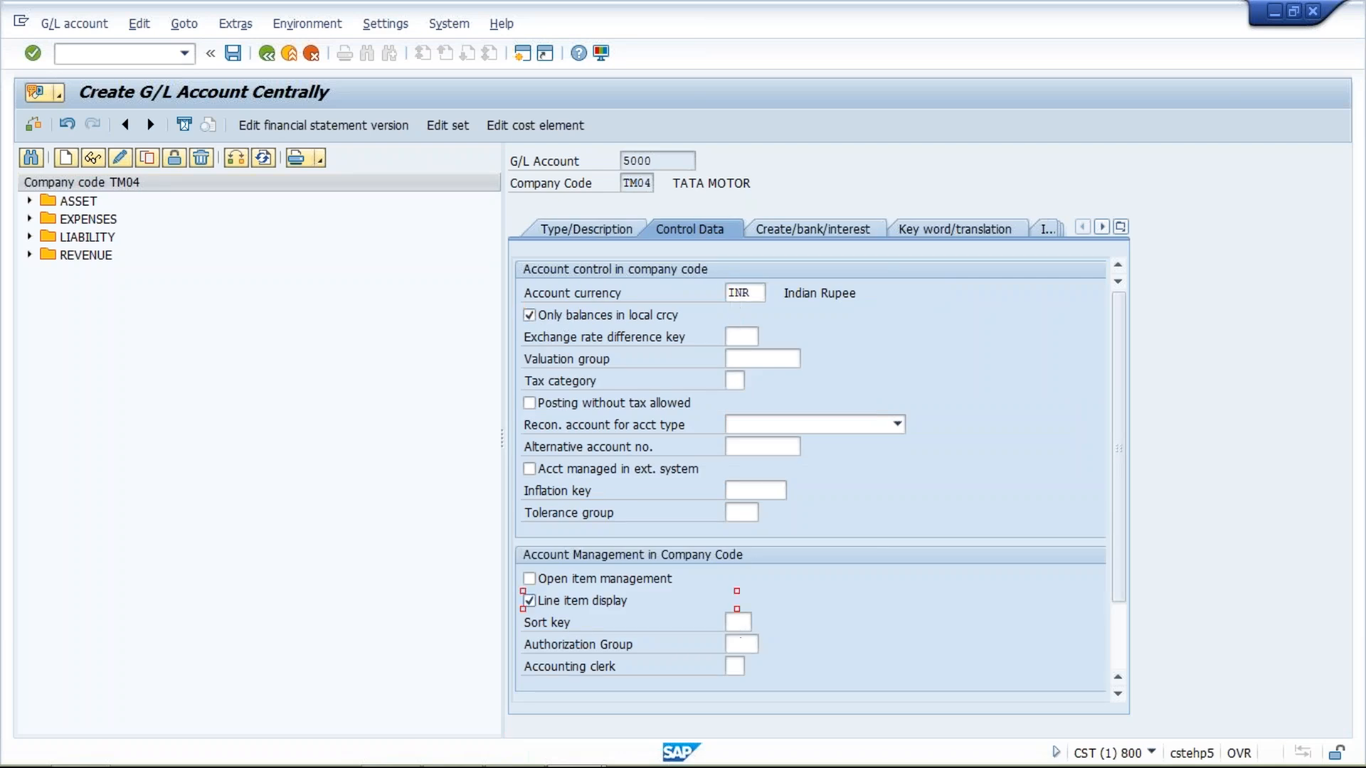
click(738, 622)
click(740, 641)
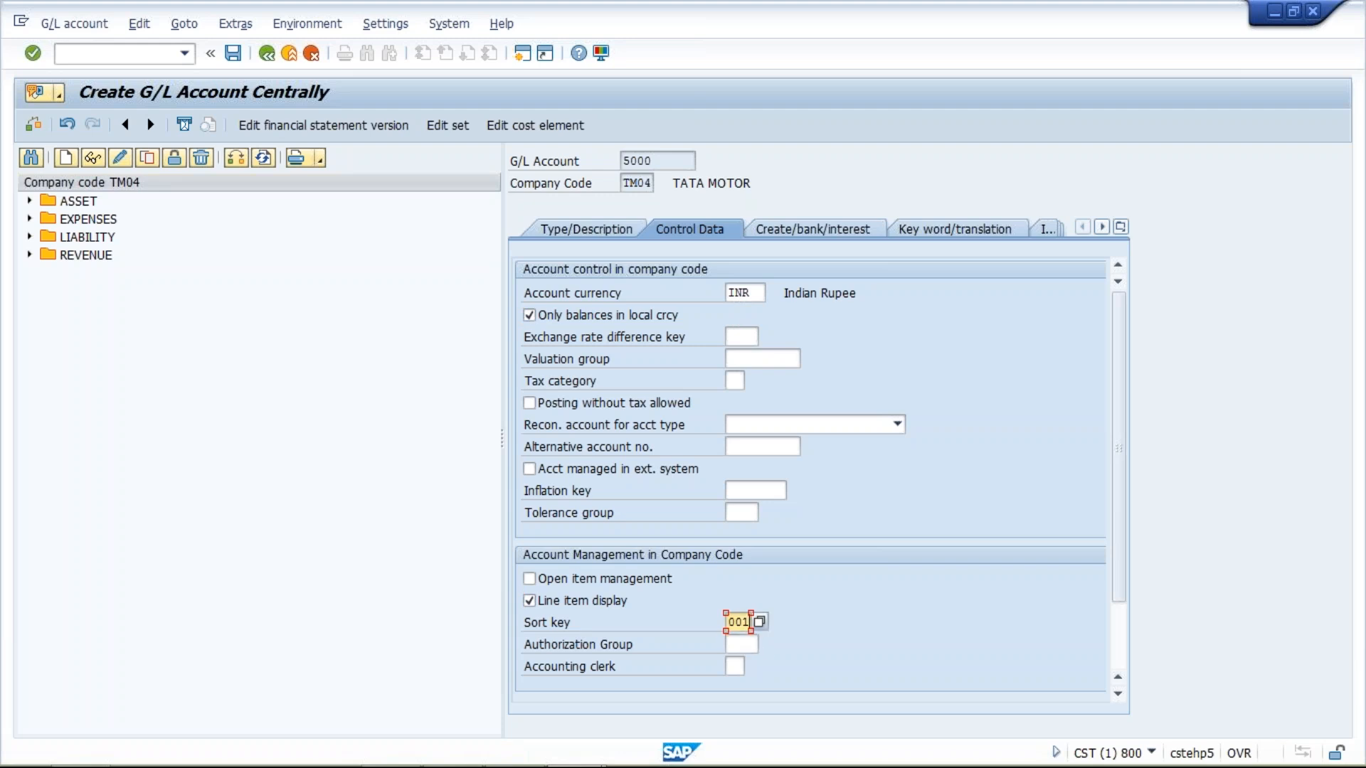
Set the field status group to G001, save the G/L account, and collapse the OTHERS folder
click(807, 229)
click(736, 293)
key(Down)
key(Down)
key(Return)
click(233, 54)
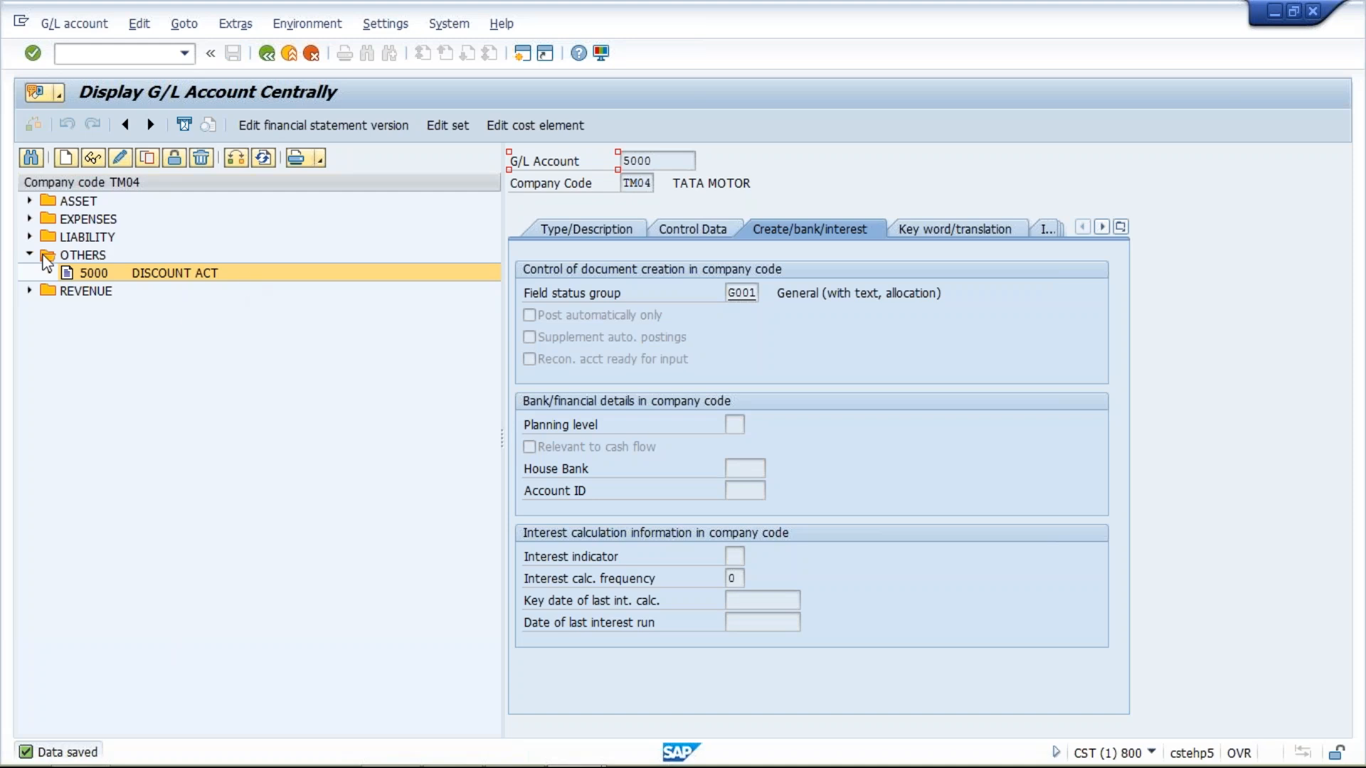
click(29, 254)
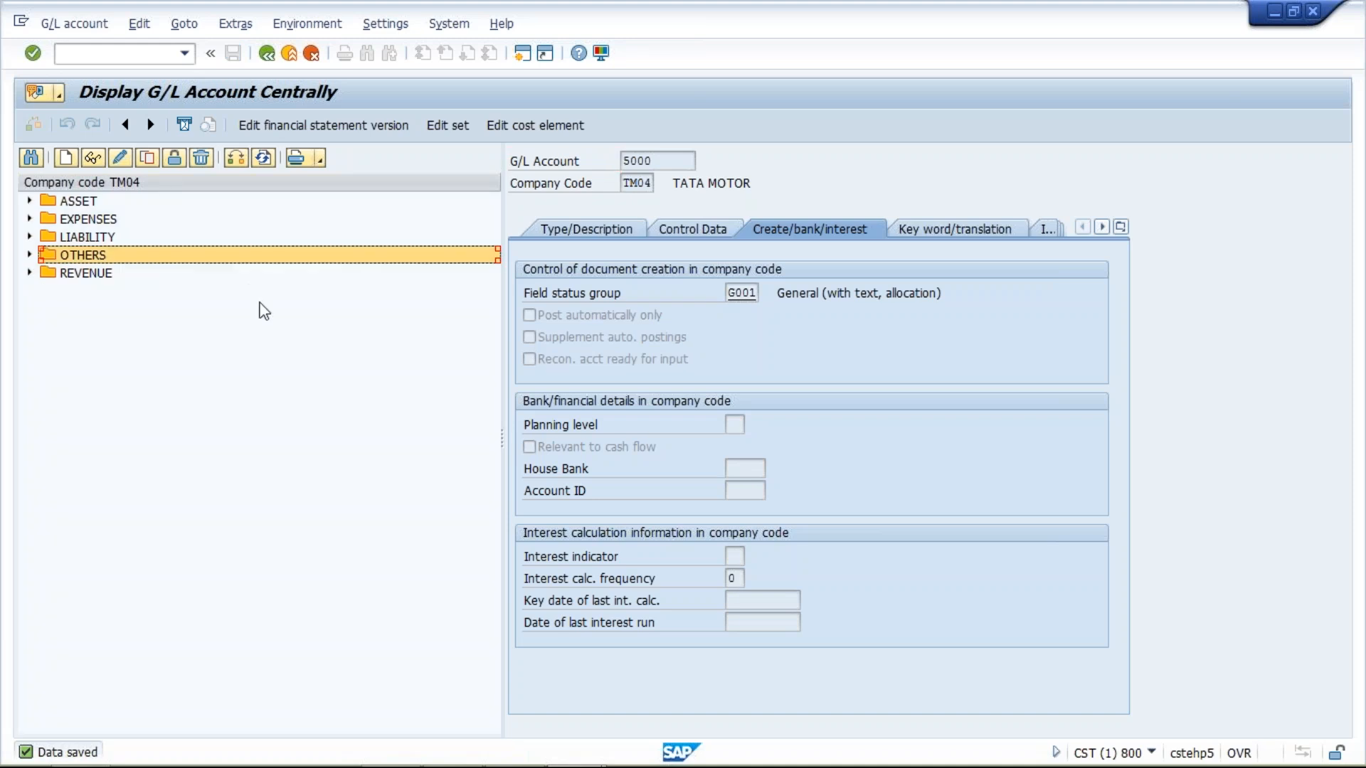
Open a new session and run transaction OBB8 to maintain terms of payment
click(524, 56)
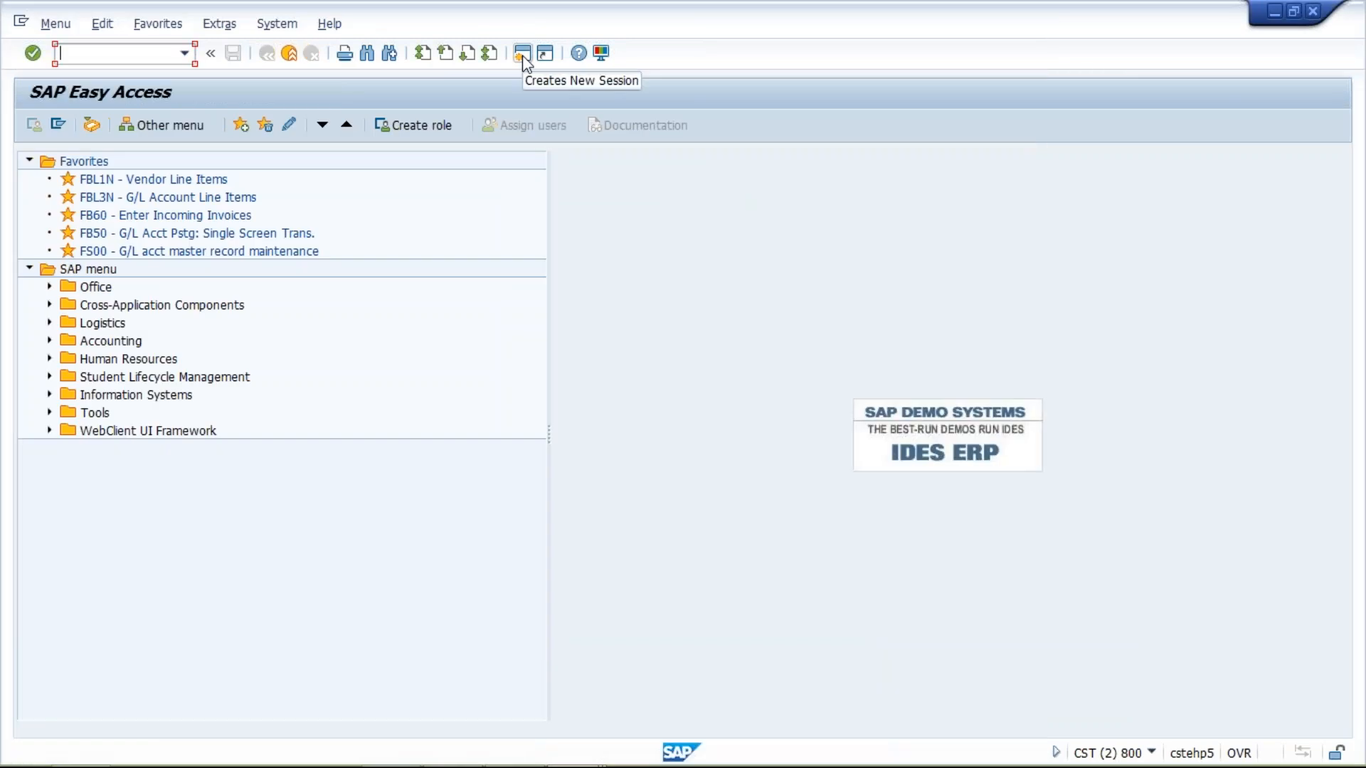
text(OBB88)
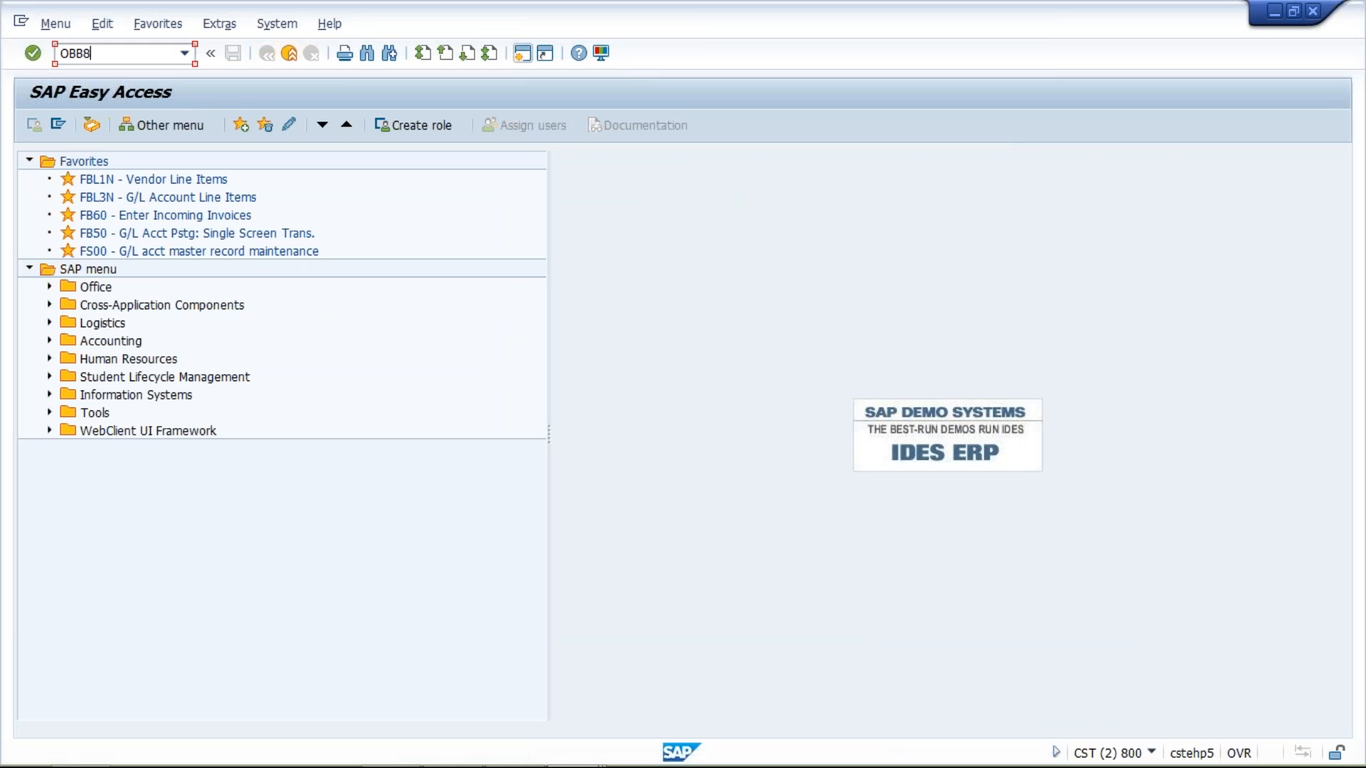
key(Return)
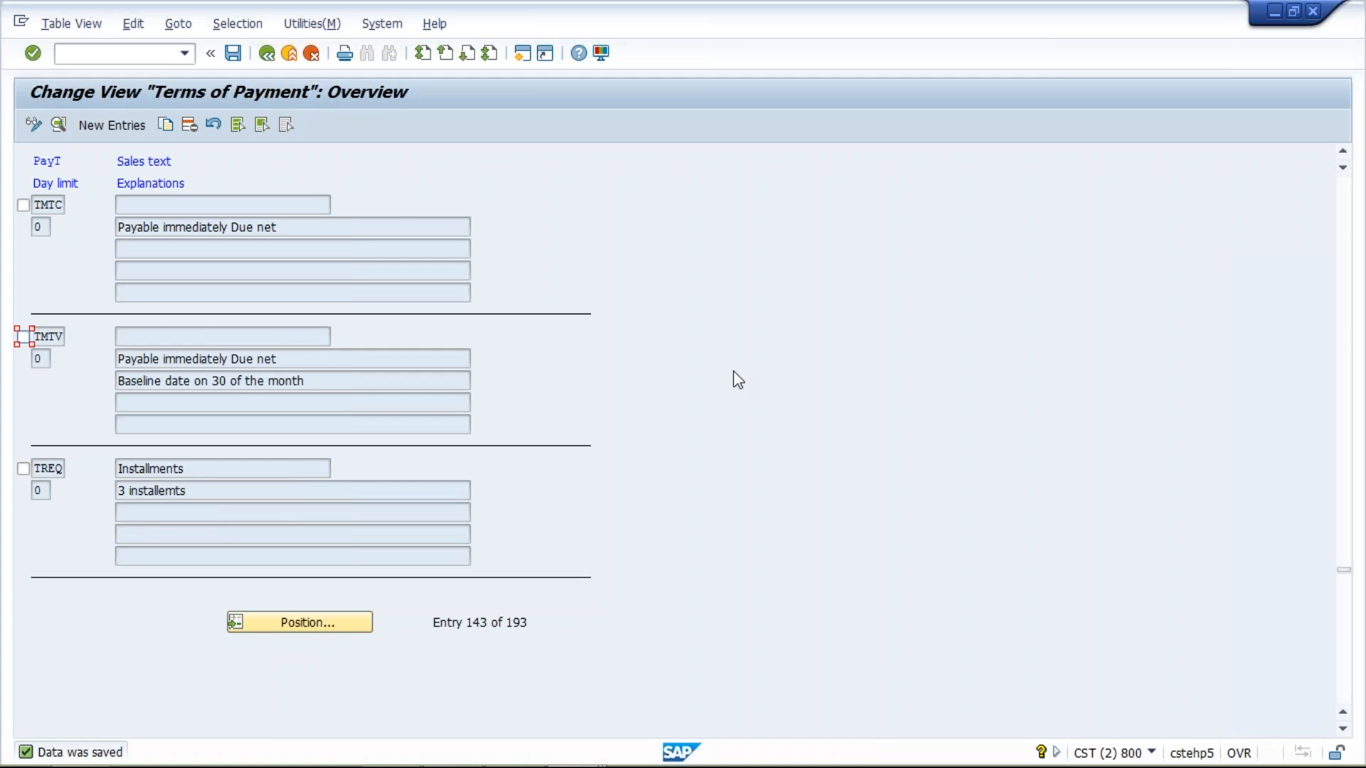
Create payment terms TM31 with a first term of 5% discount within 10 days
click(121, 128)
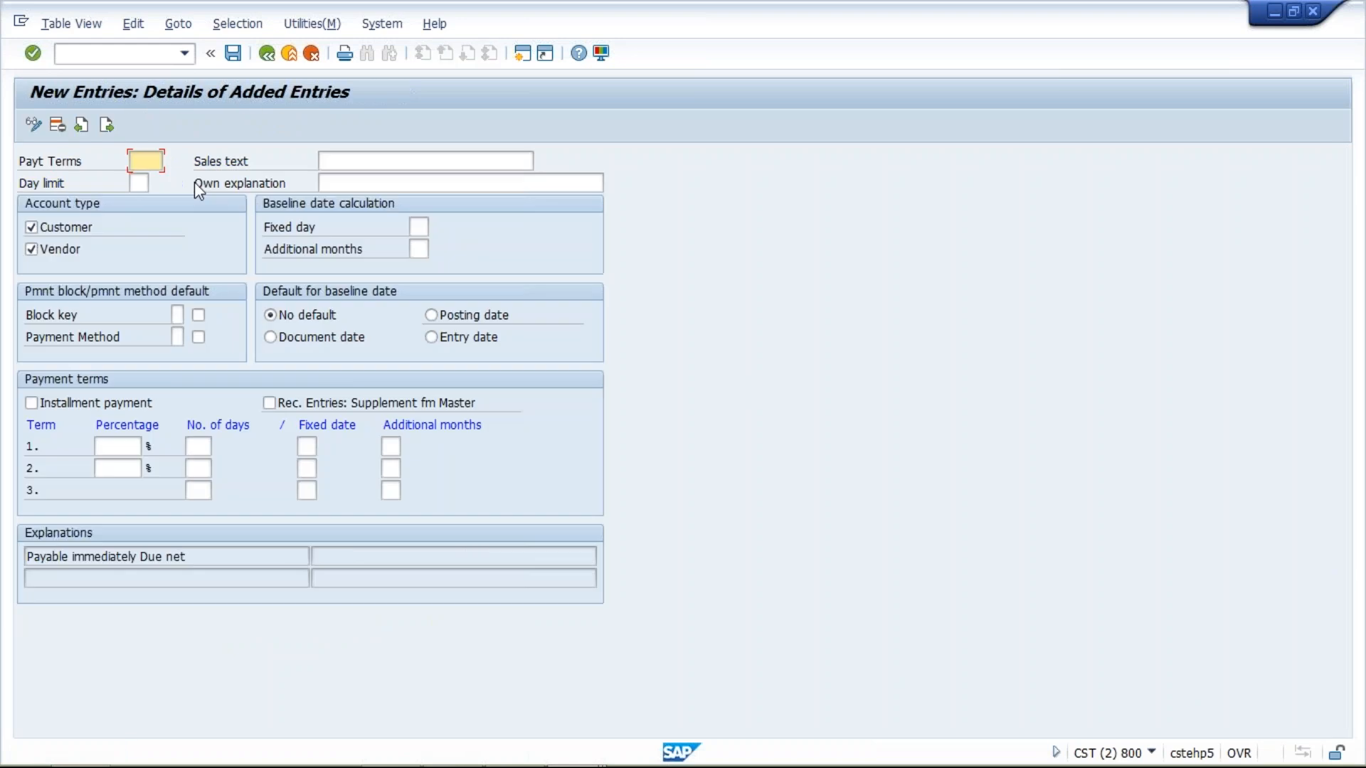
text(TM31)
click(196, 447)
text(10)
click(122, 445)
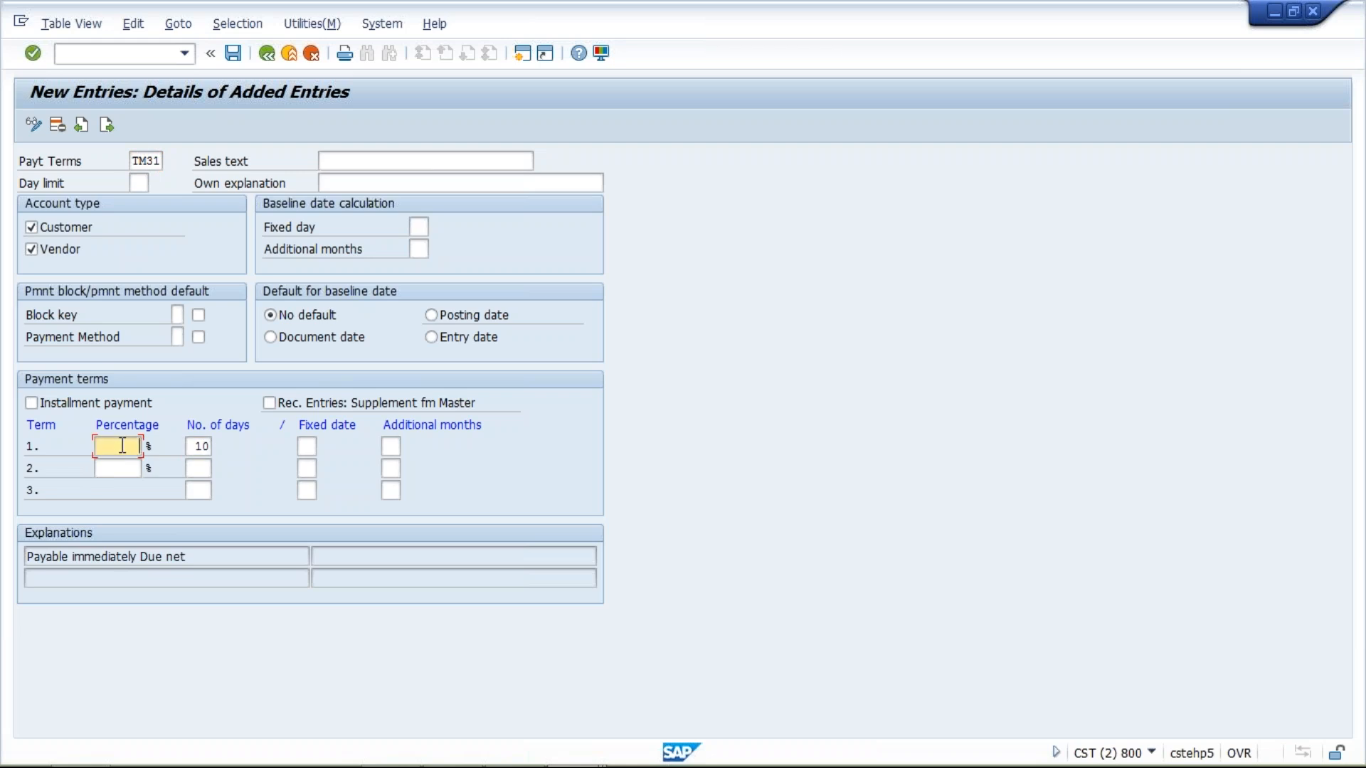
text(5)
Add a second term of 2% within 20 days, a third term of 30 days, and the sales text TOP WITH DISCOUNT
click(204, 464)
text(20)
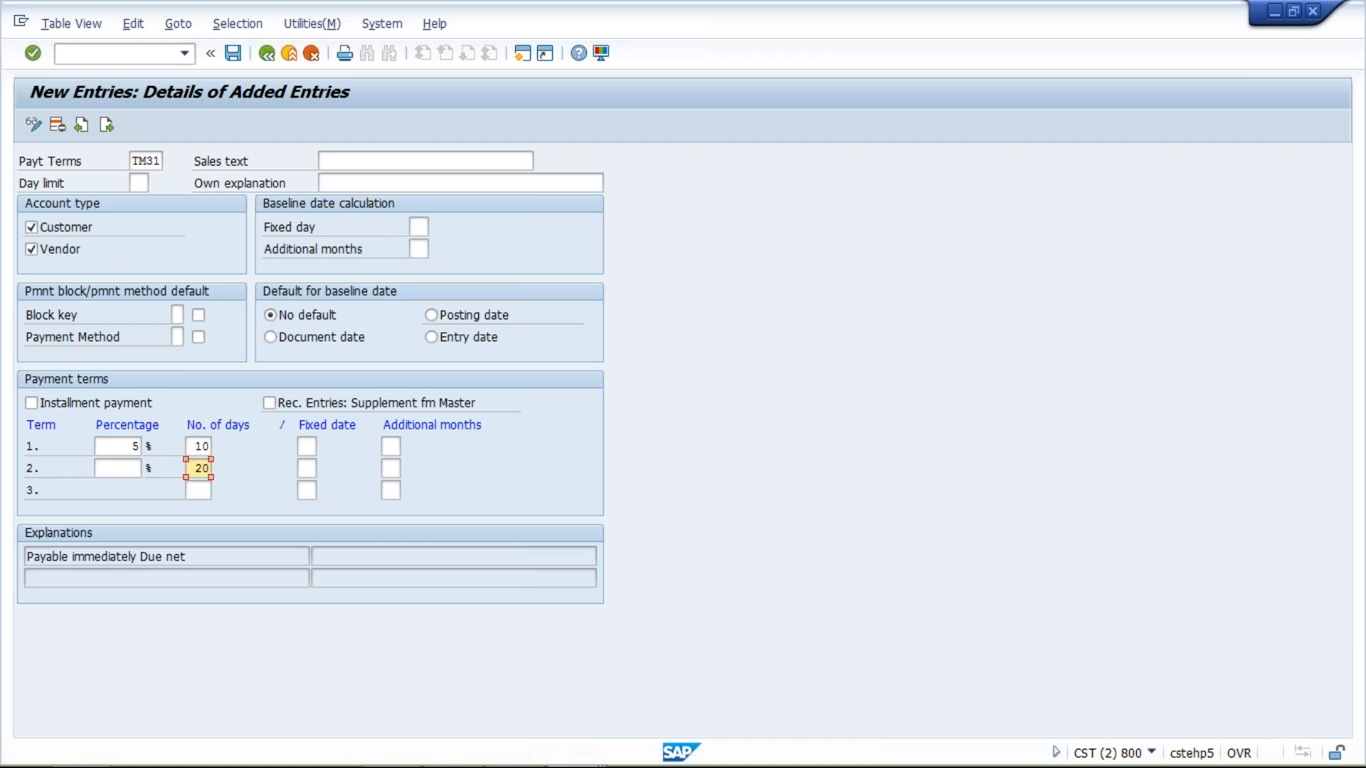
click(129, 468)
text(2)
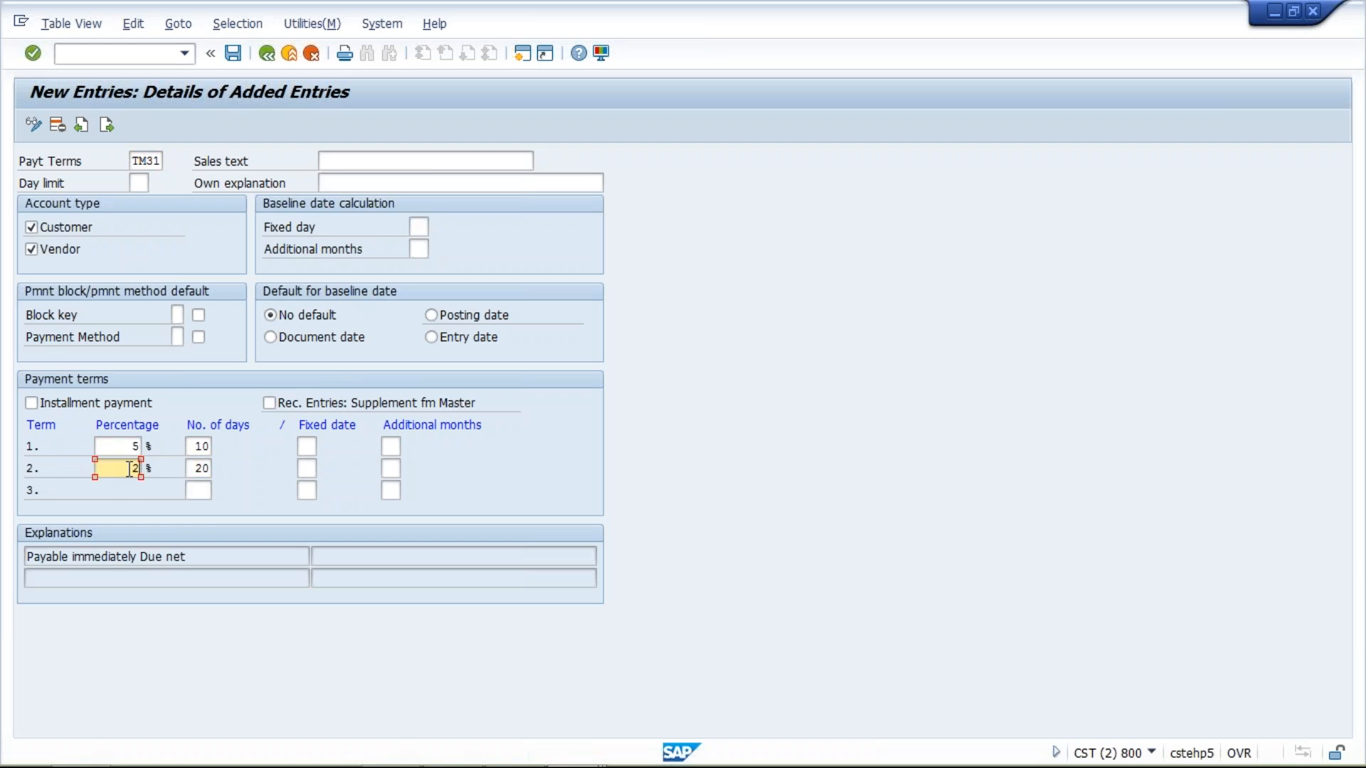
click(195, 490)
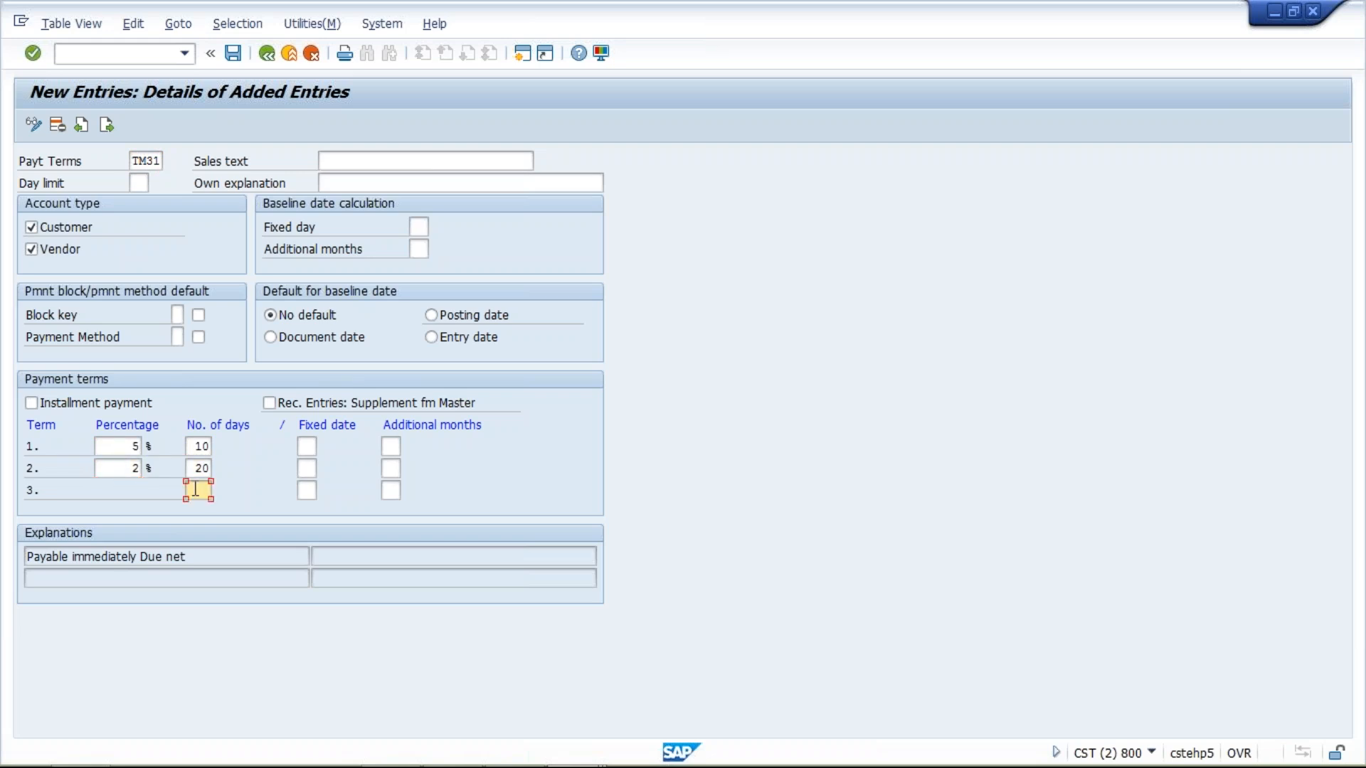
text(30)
key(Return)
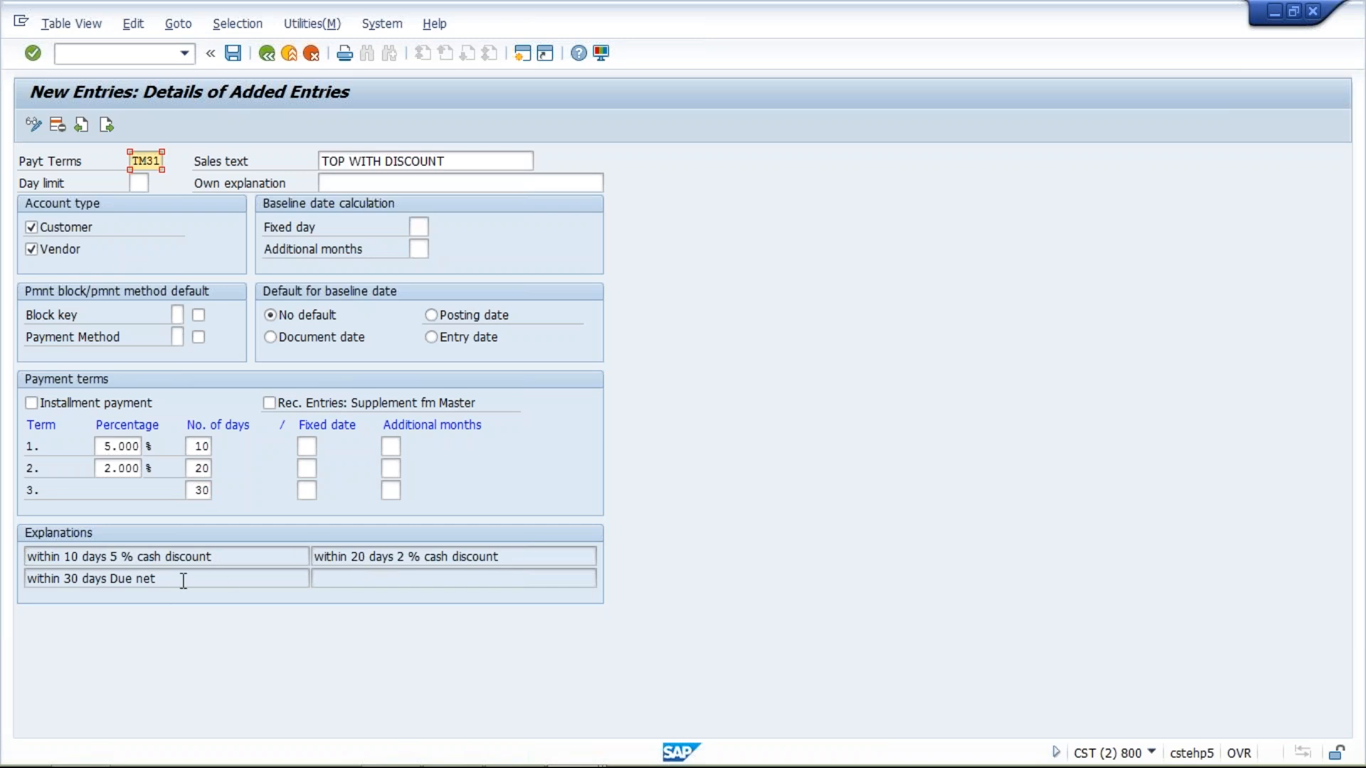
Make the posting date the default baseline date for TM31 and save the payment terms
drag(183, 578, 25, 594)
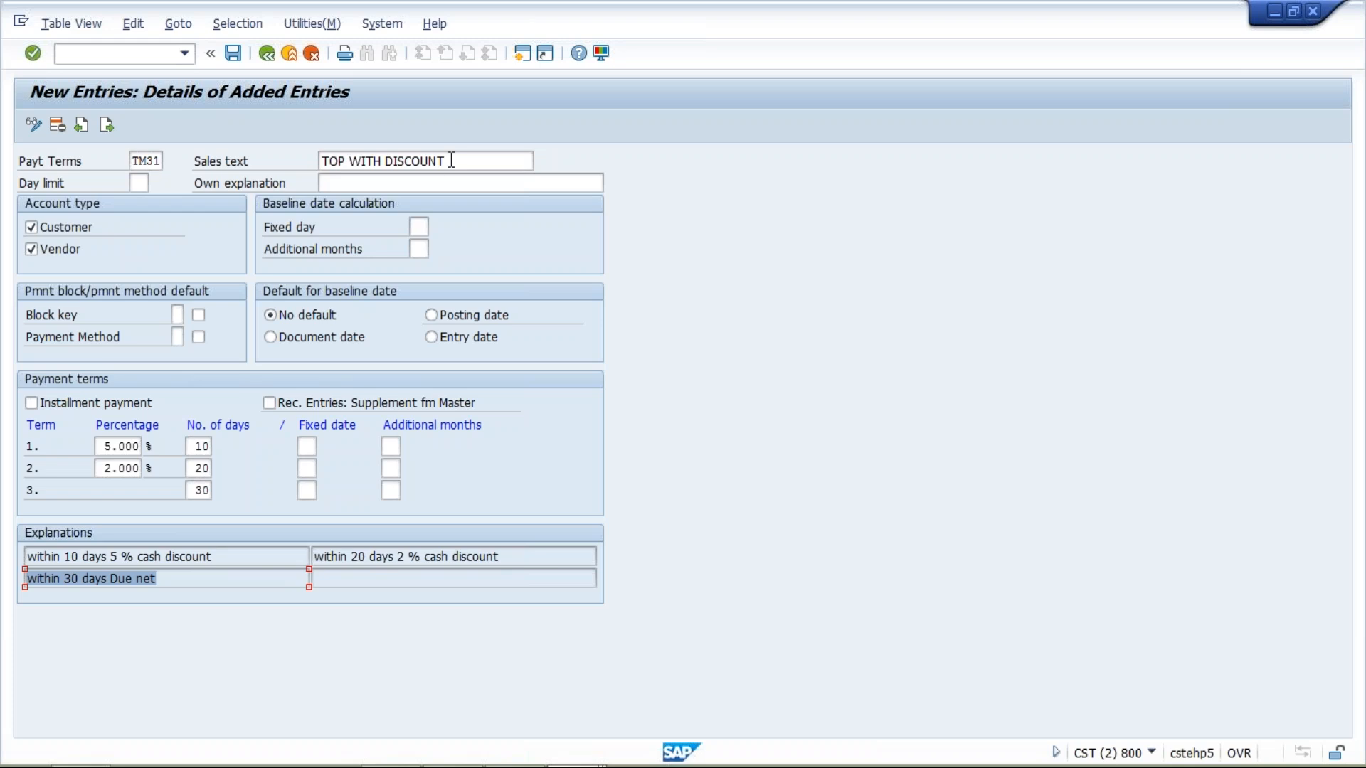
click(451, 161)
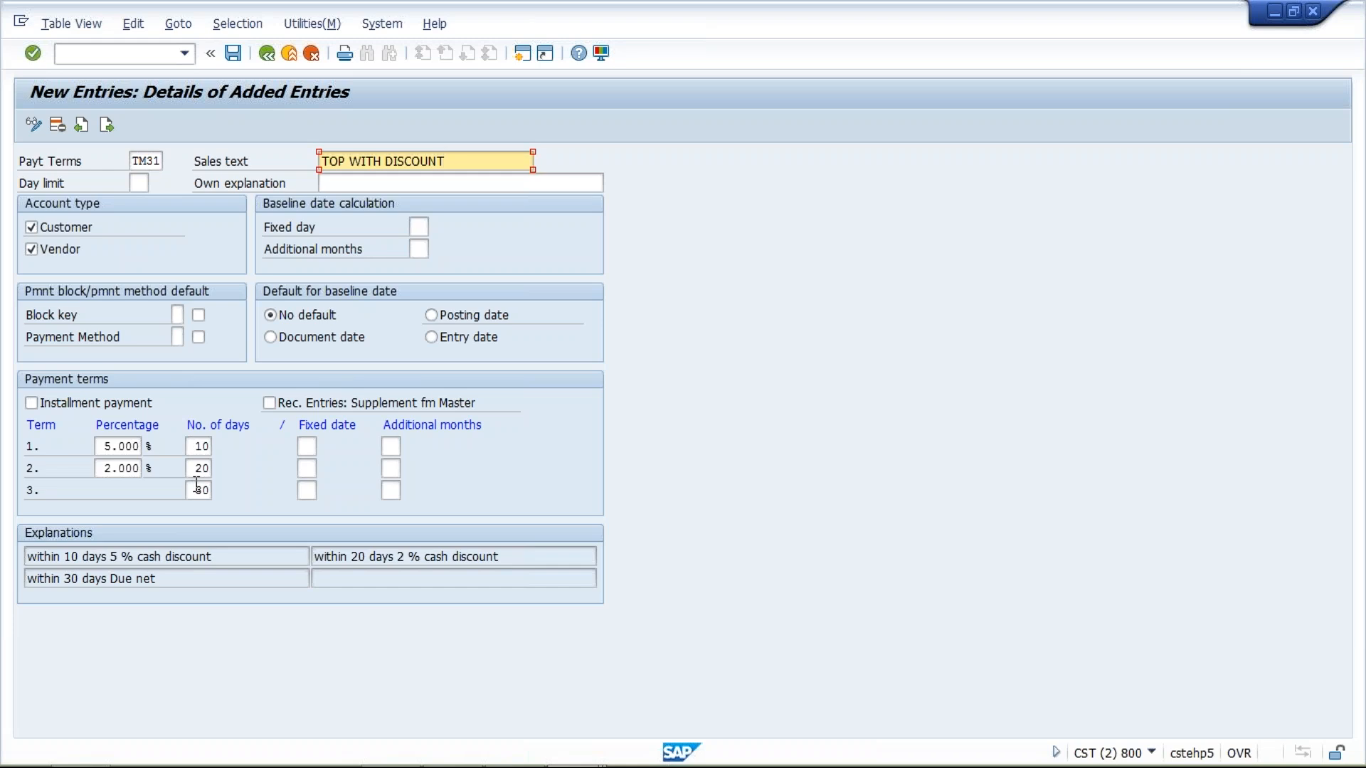
click(433, 315)
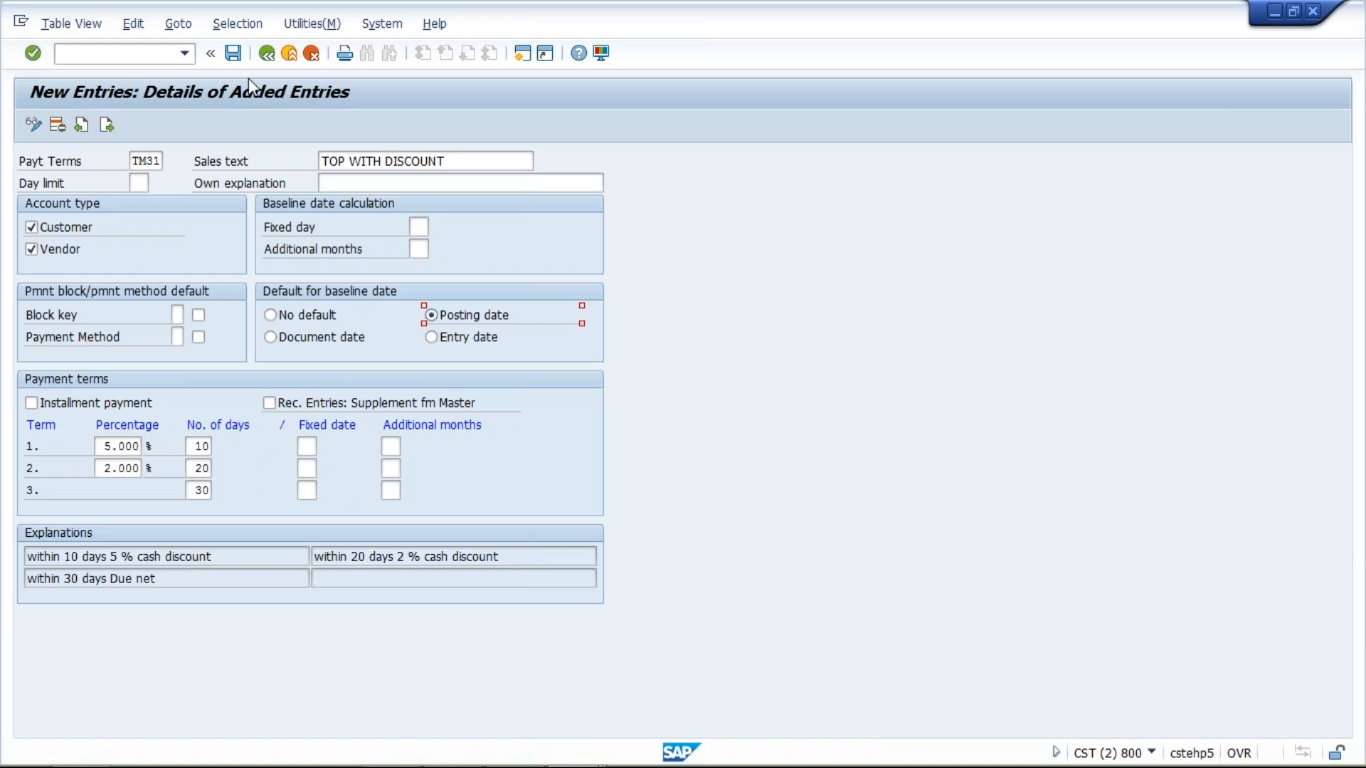
click(232, 54)
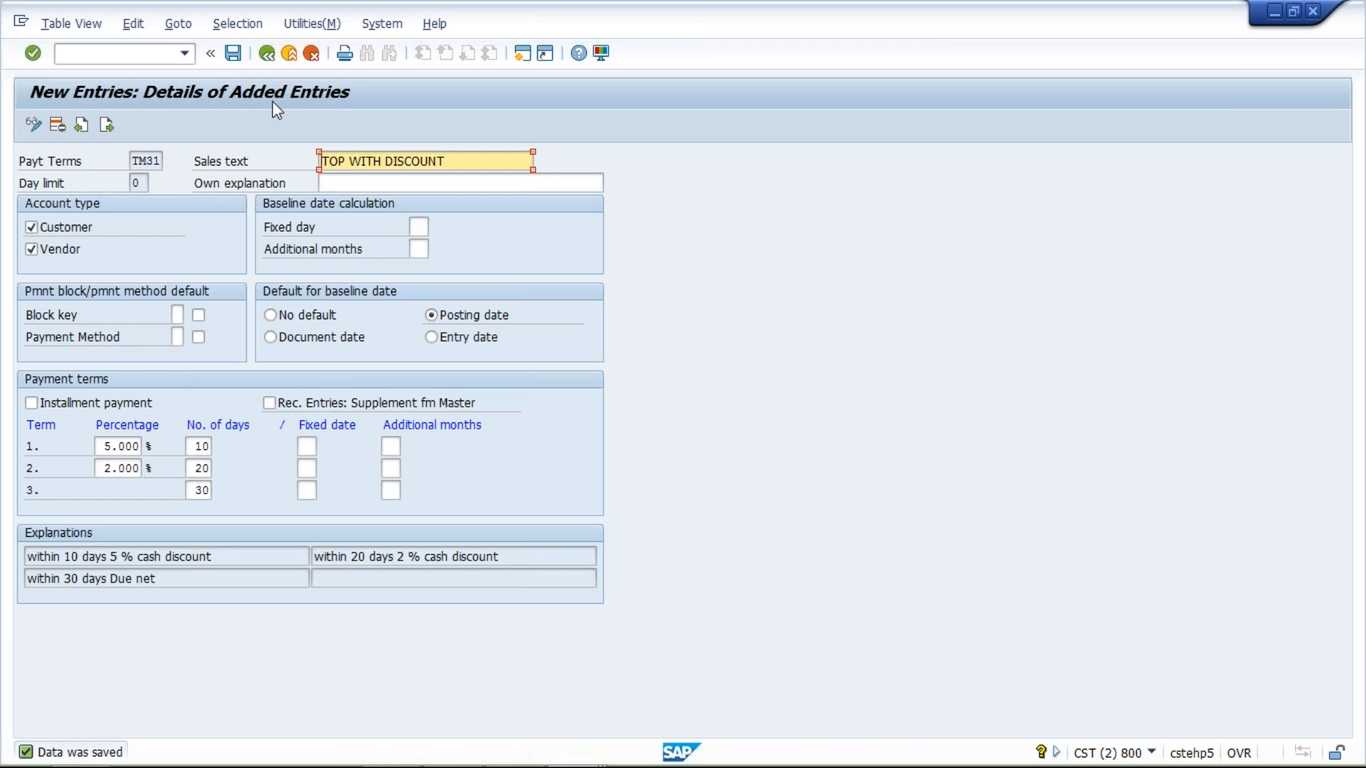
Open a new session and run transaction OBXU to configure the automatic posting of cash discount received
click(524, 56)
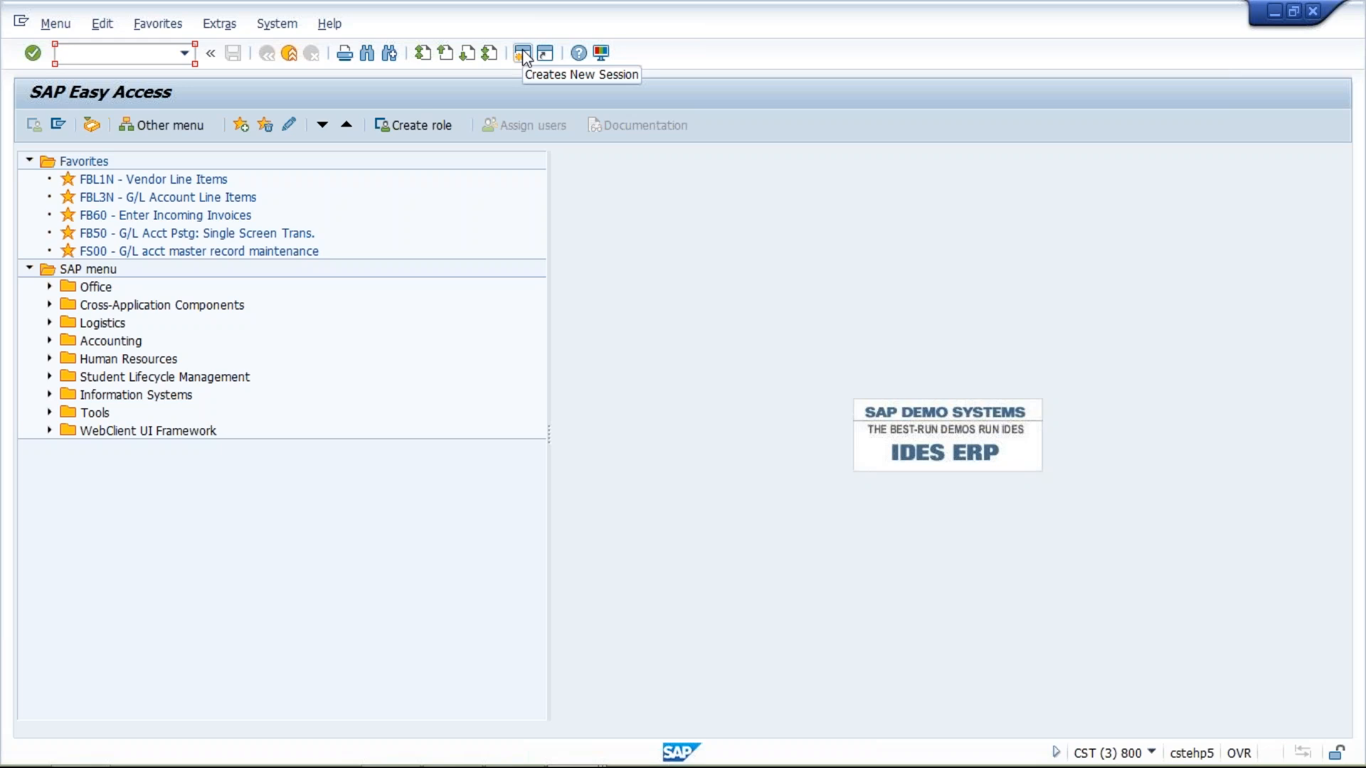
mouse_move(582, 743)
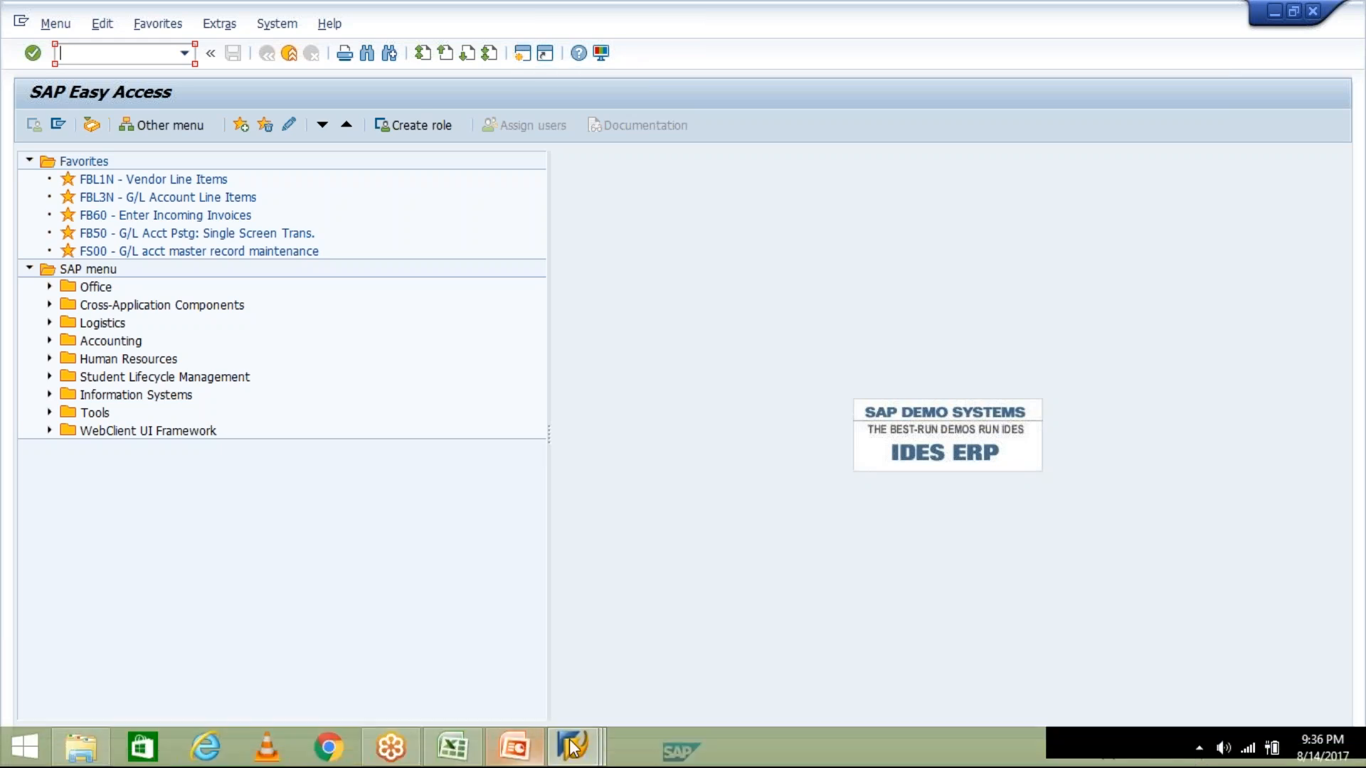
click(582, 740)
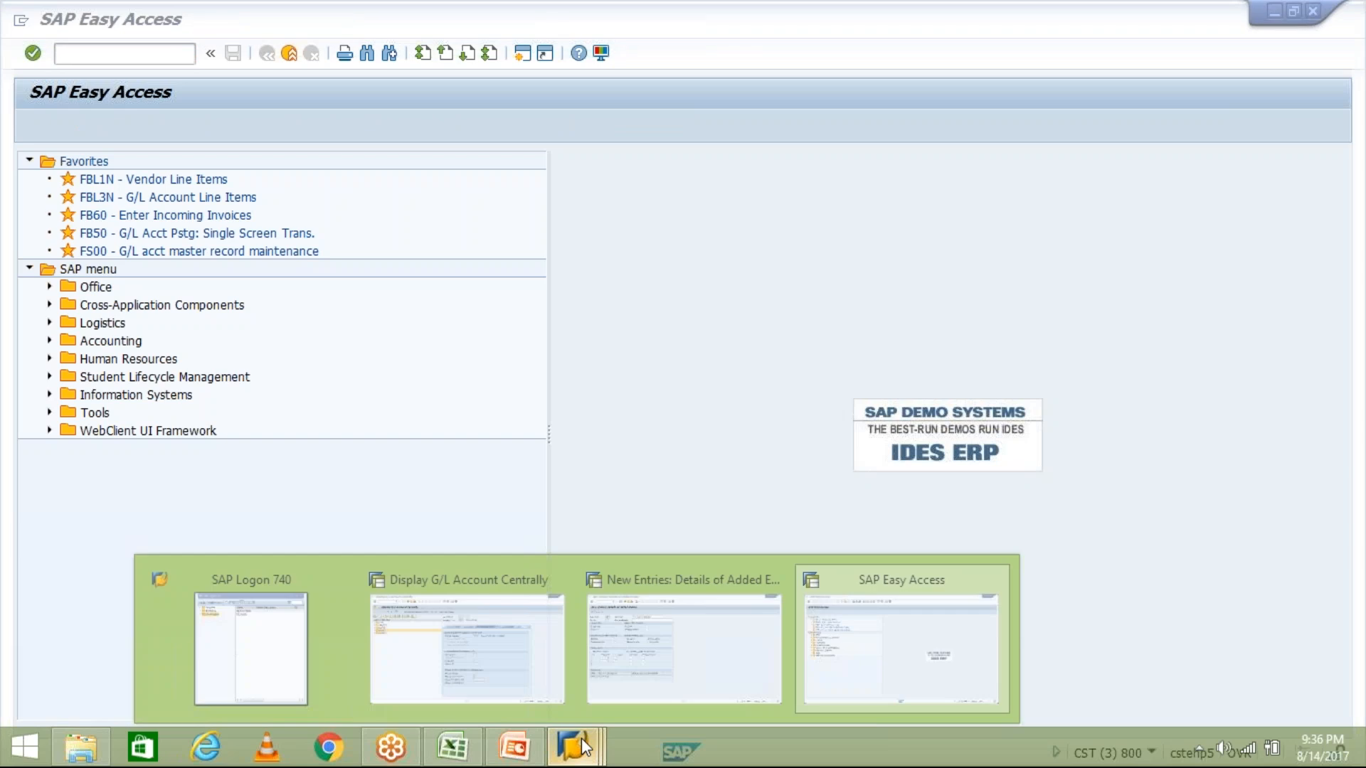
click(683, 644)
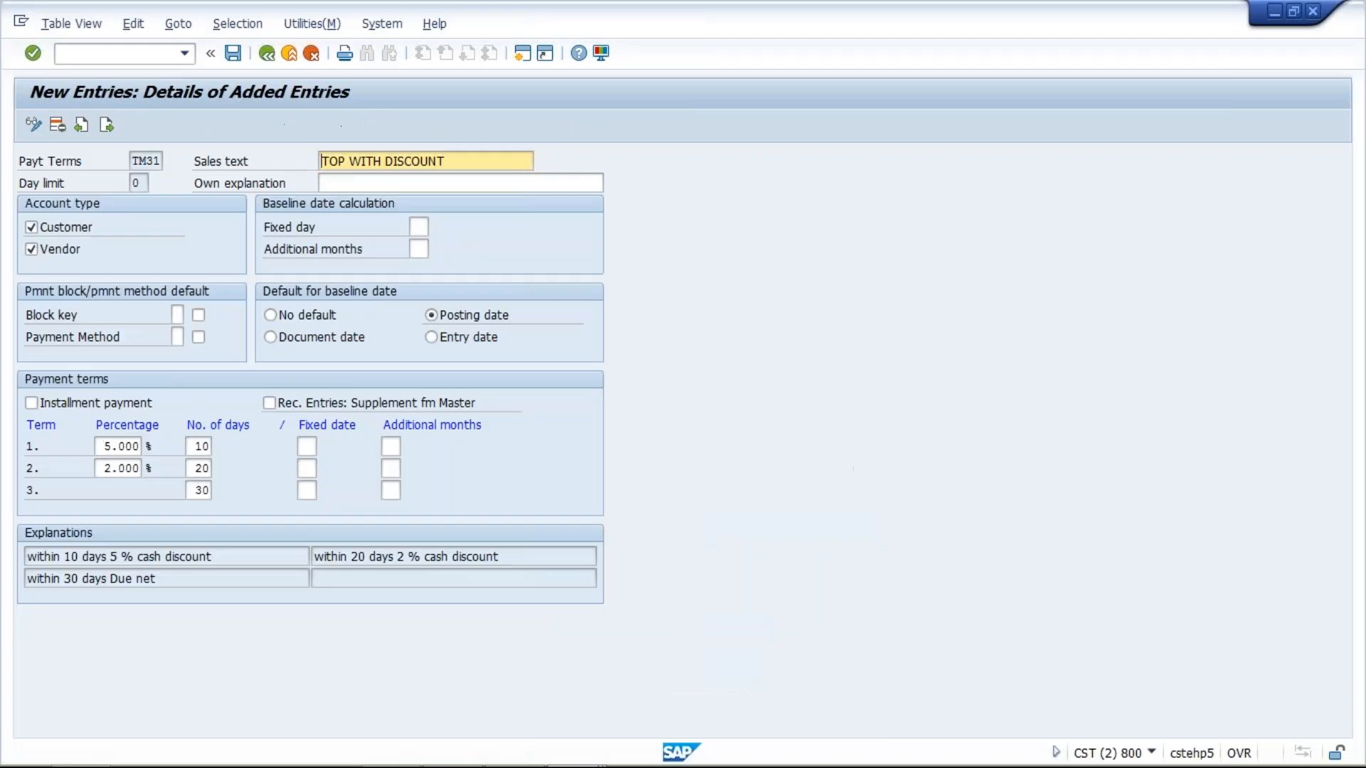
double_click(100, 447)
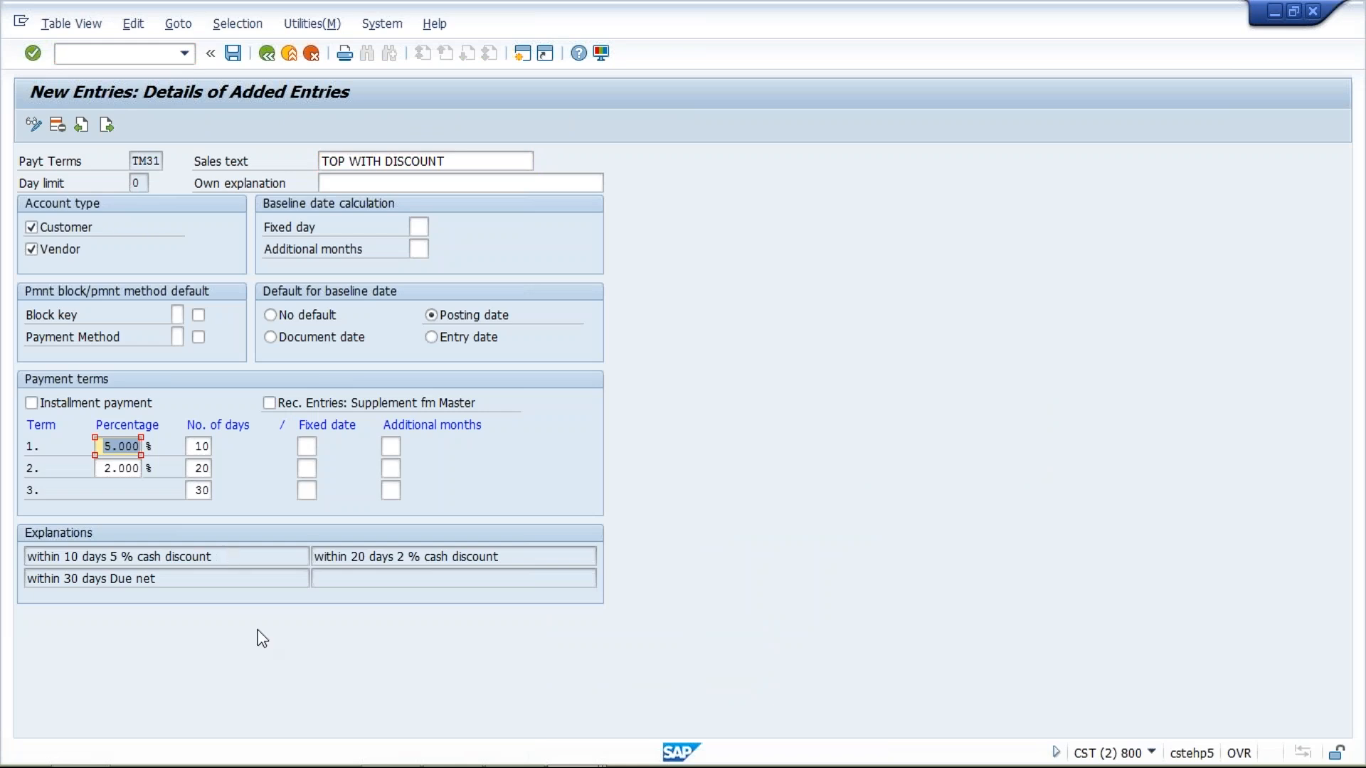
mouse_move(445, 766)
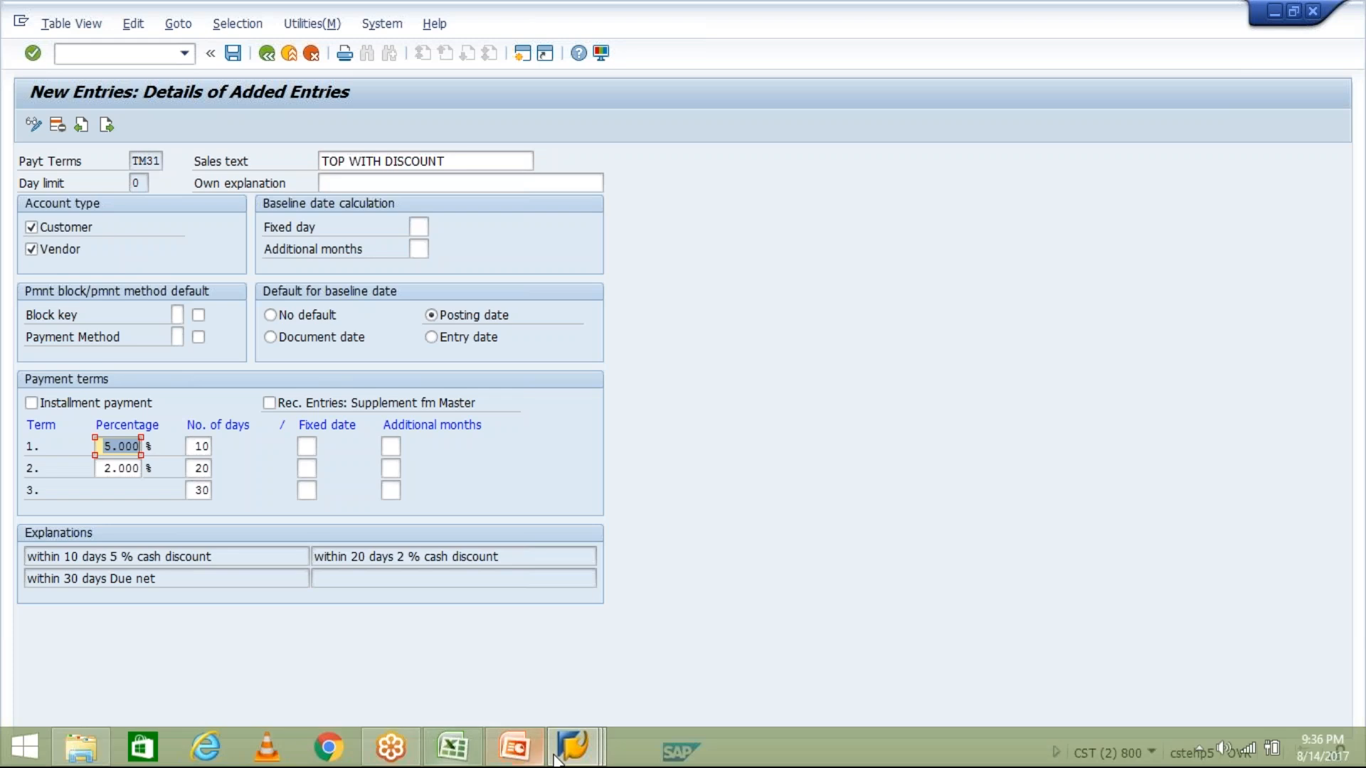
mouse_move(557, 760)
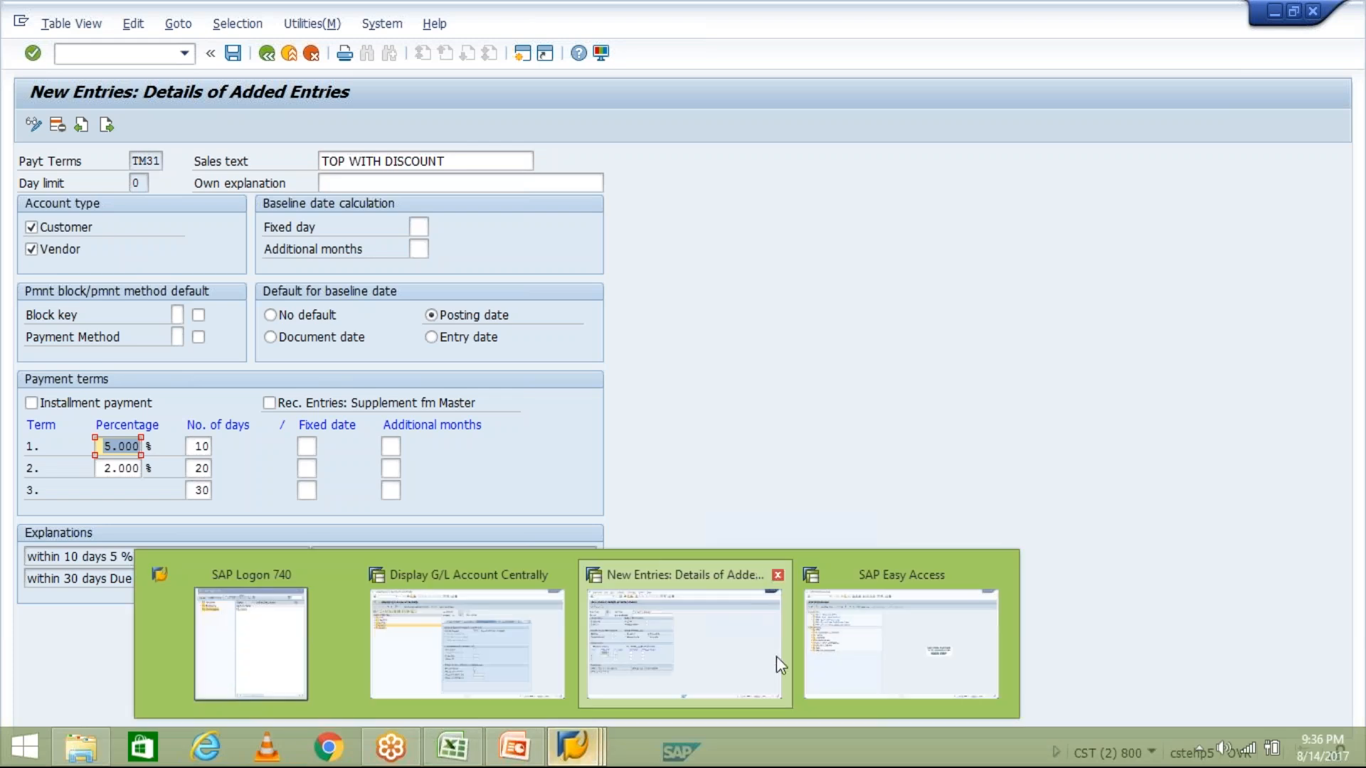
click(835, 643)
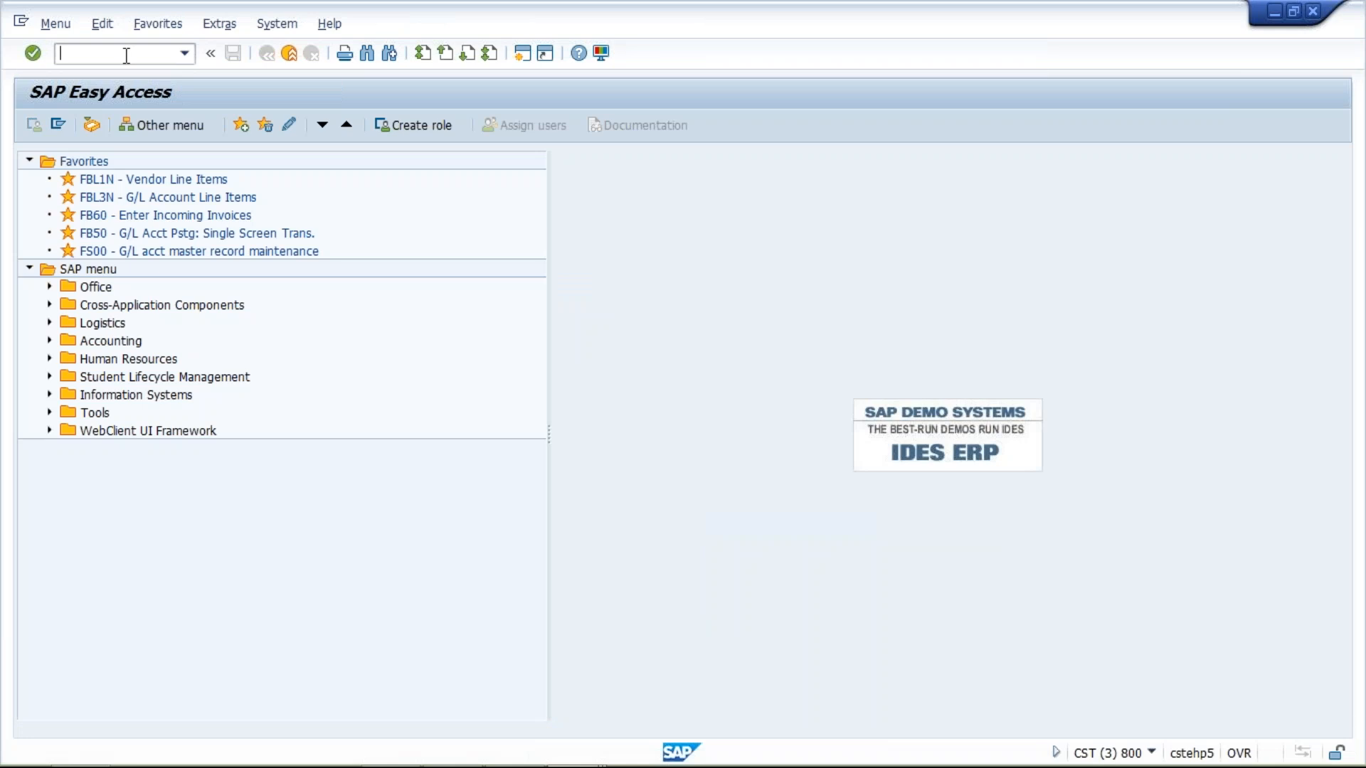
text(OBXU)
key(Return)
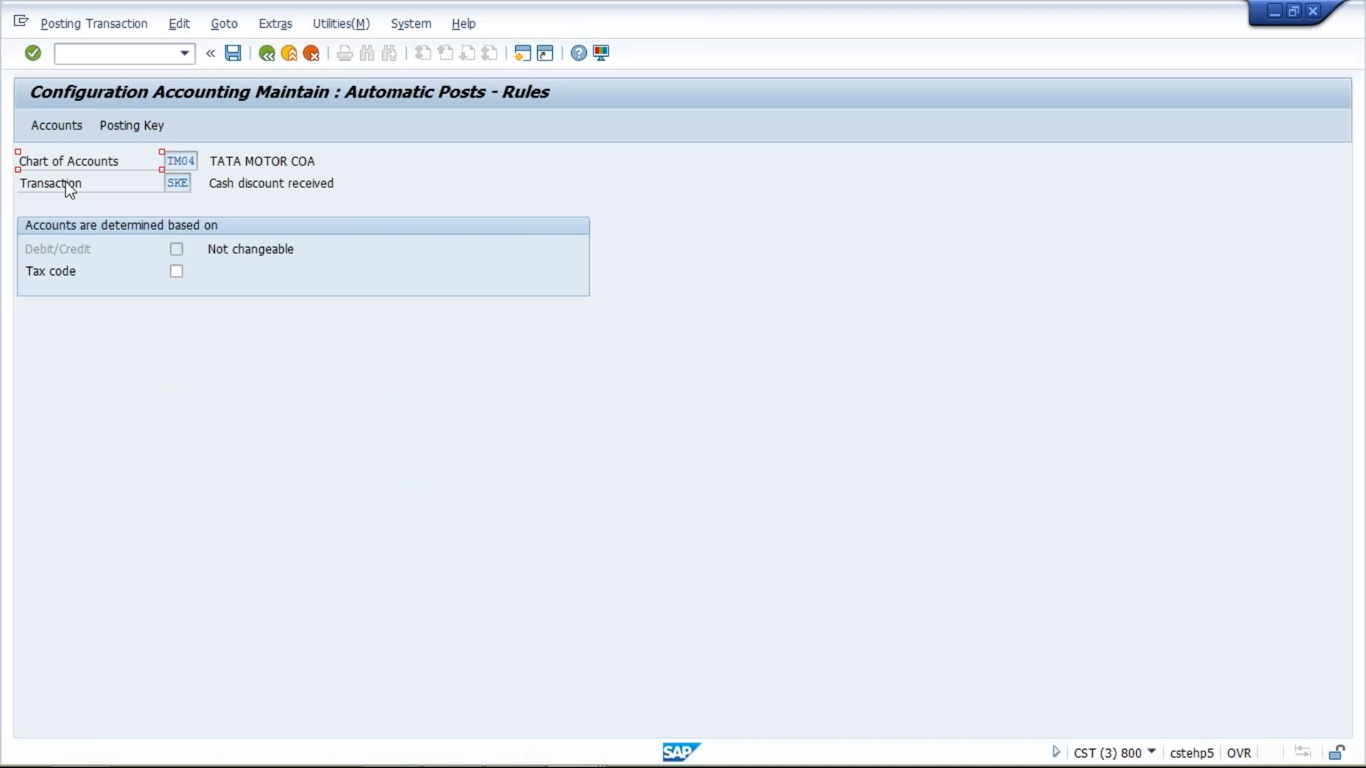
Save the posting rules, assign G/L account 5000 to cash discount received for chart TM04, and save it to the proposed customizing request
key(ctrl+s)
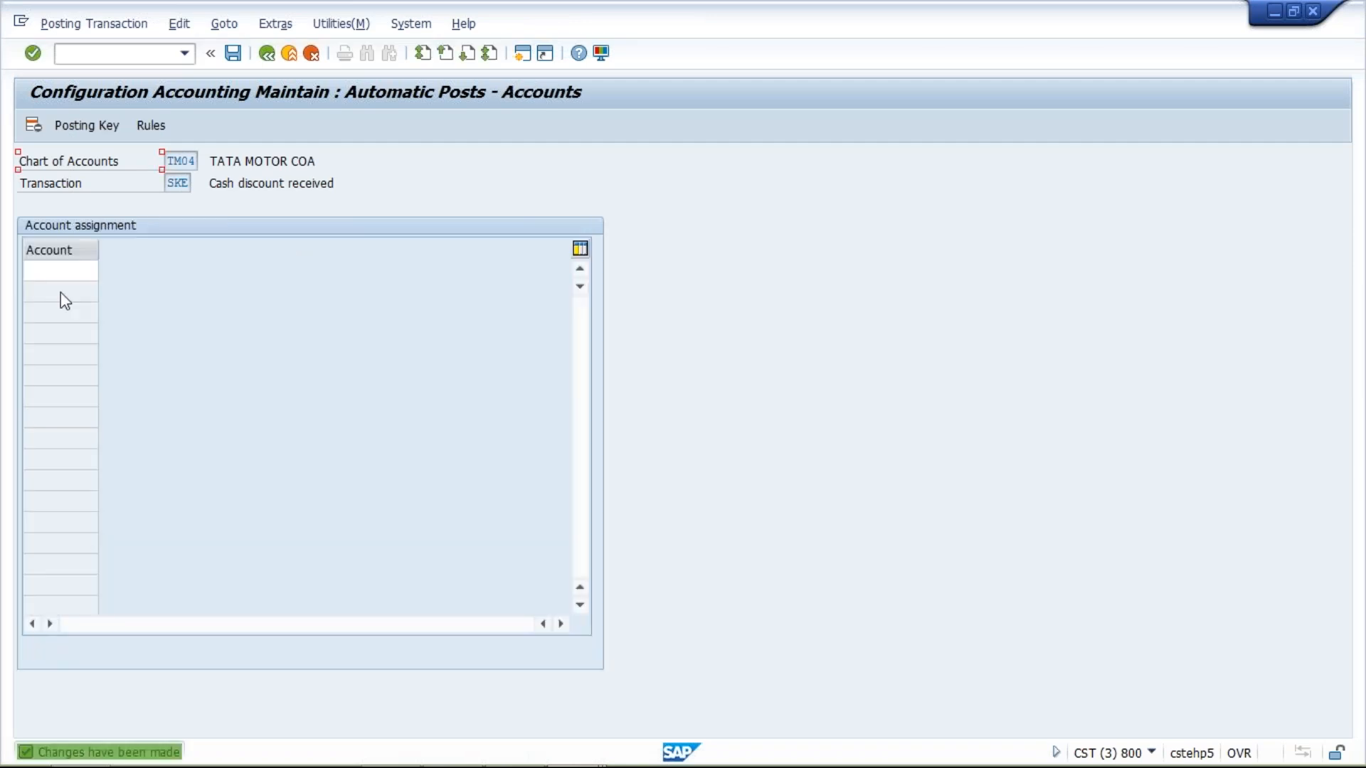
text(5000)
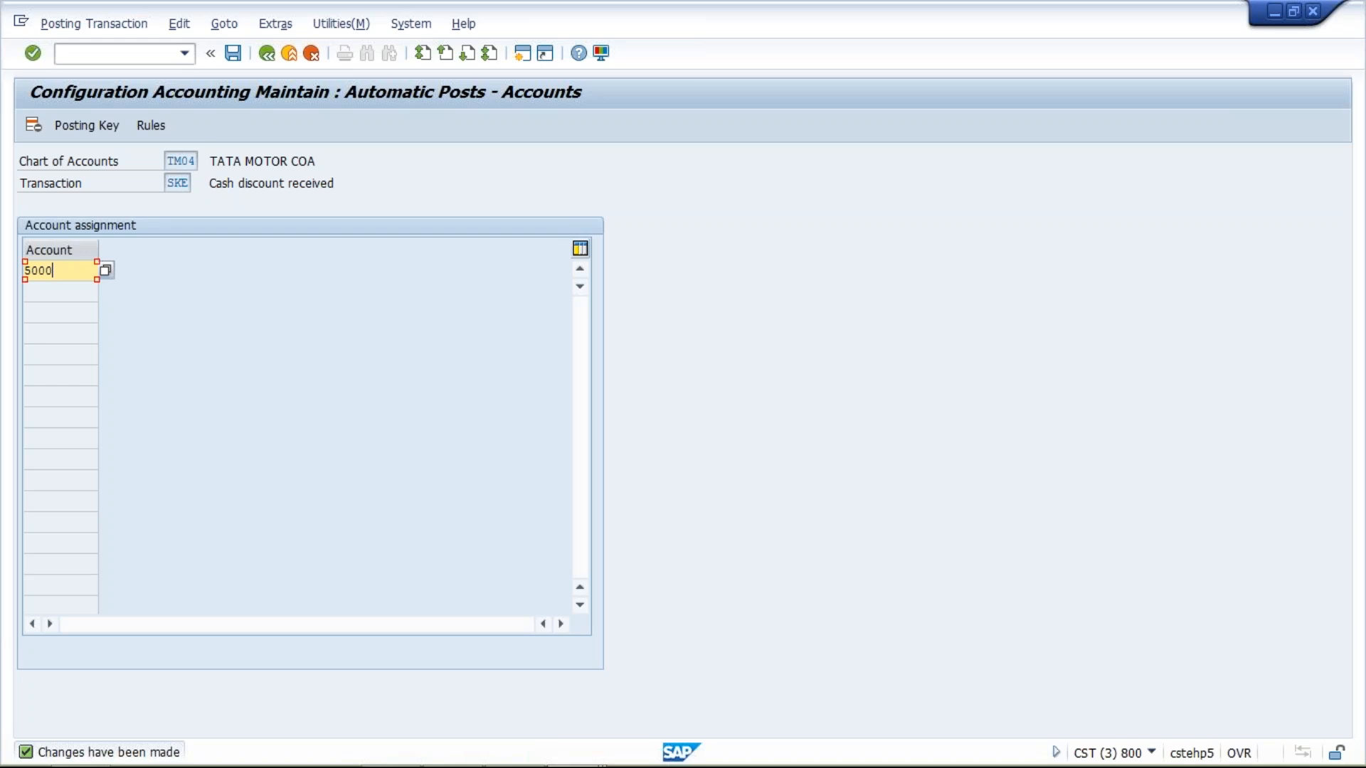
key(Return)
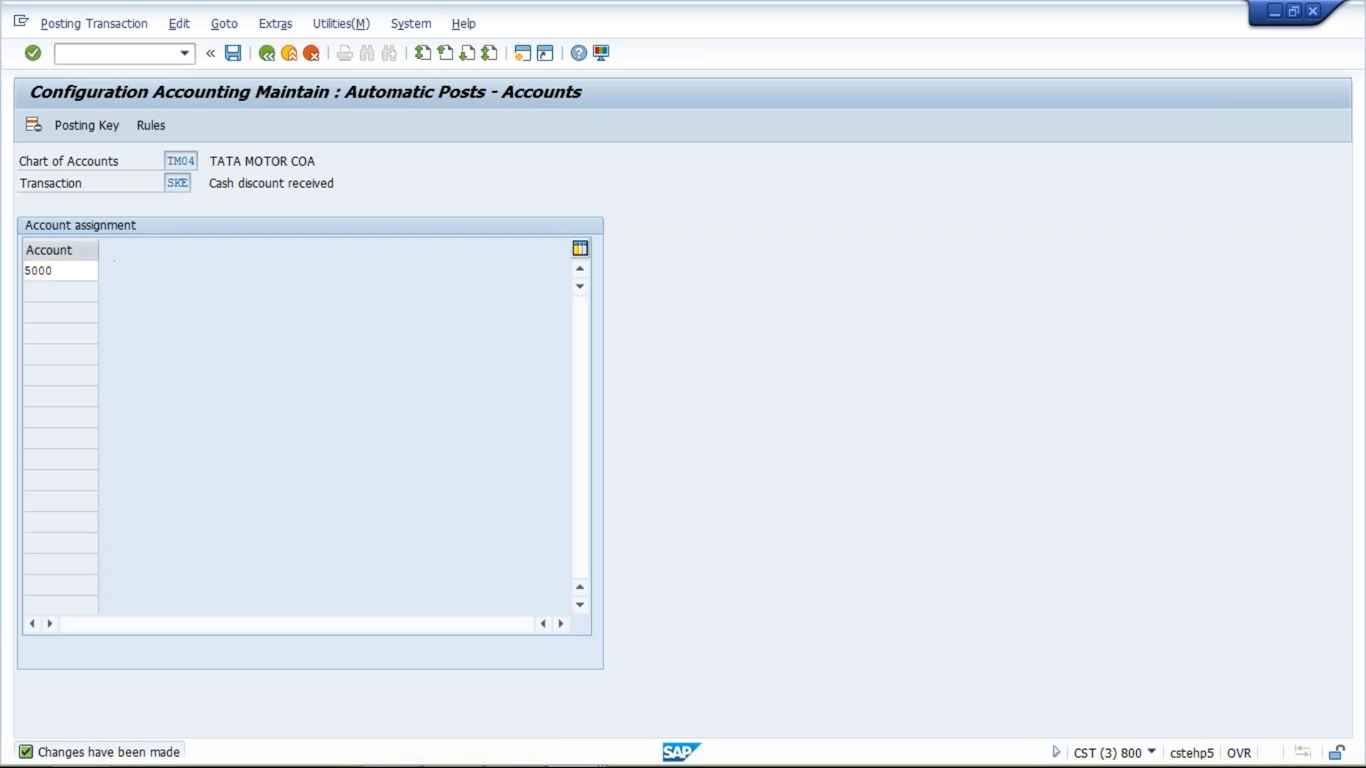
key(ctrl+s)
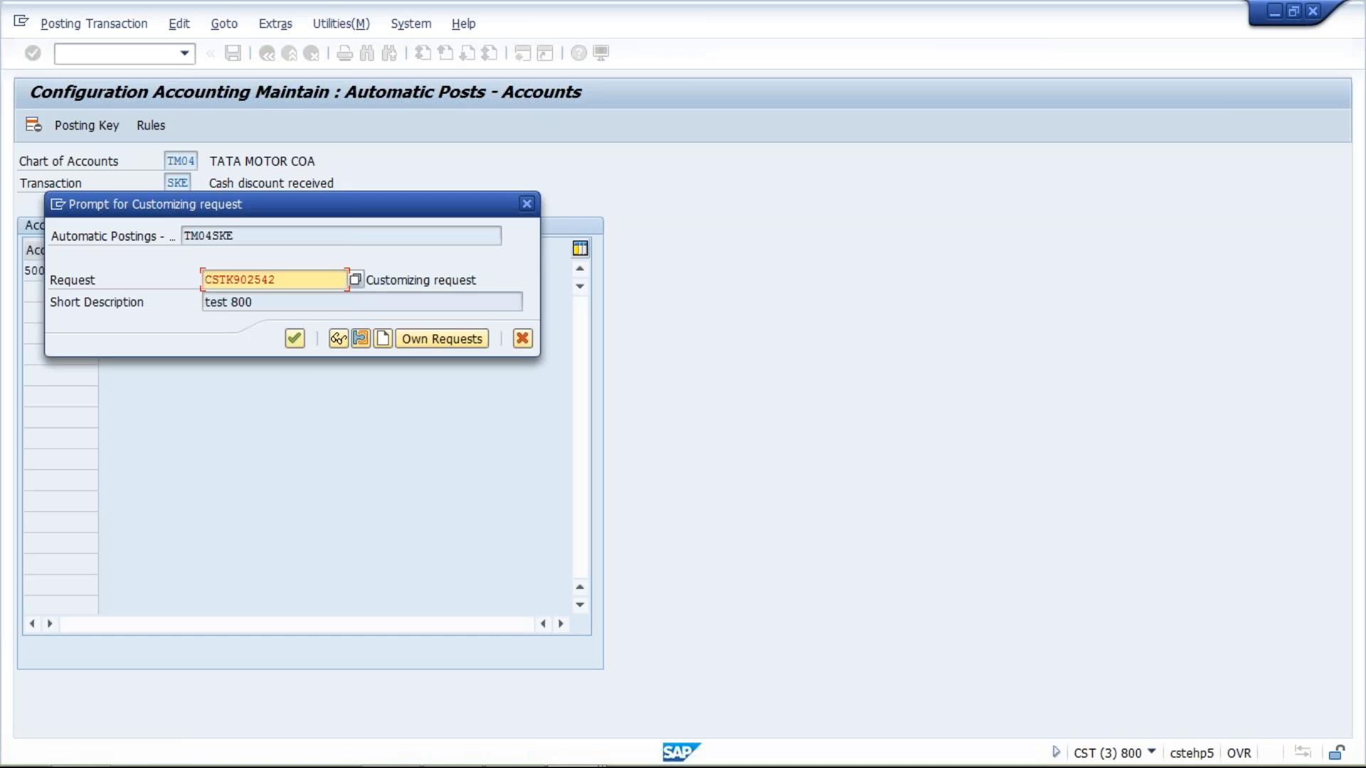
click(293, 339)
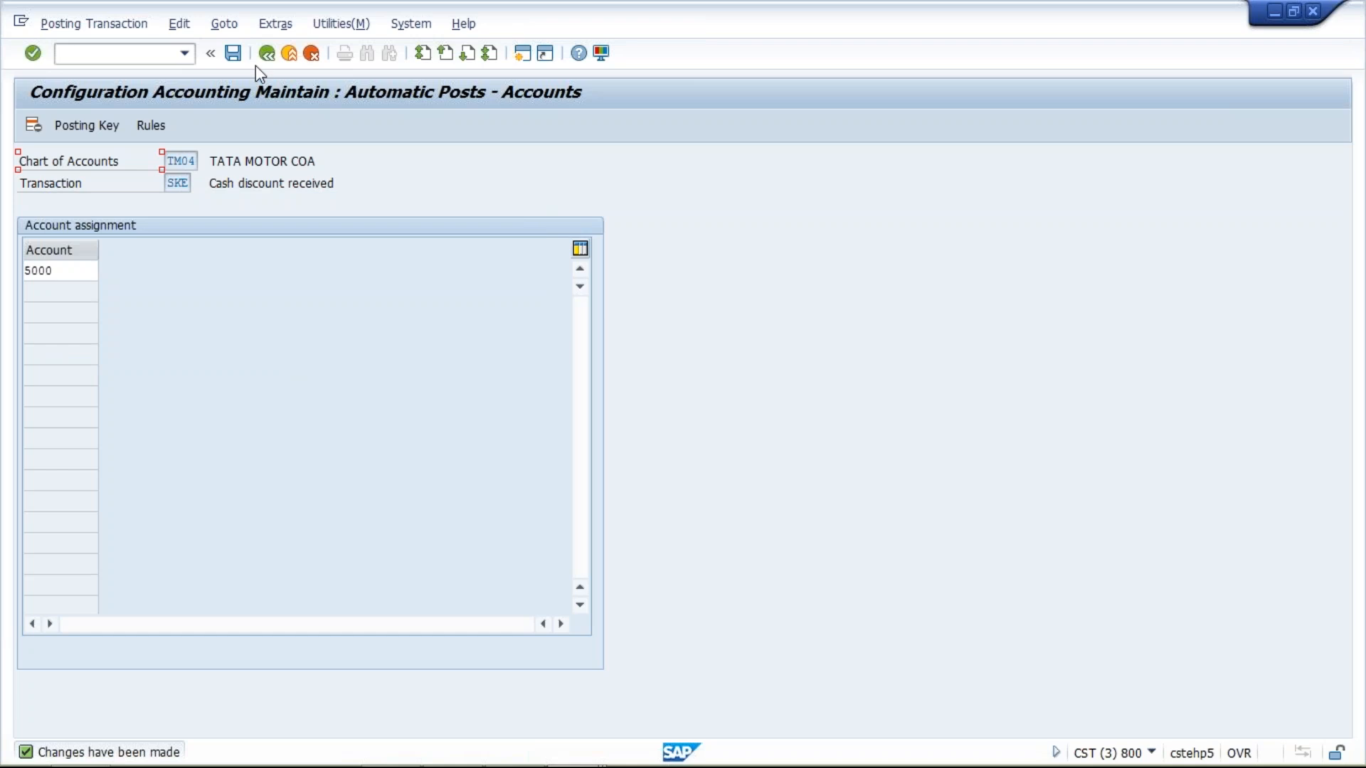
Run transaction FB60 with /NFB60 to enter a vendor invoice
click(126, 56)
text(/NFB60)
key(Return)
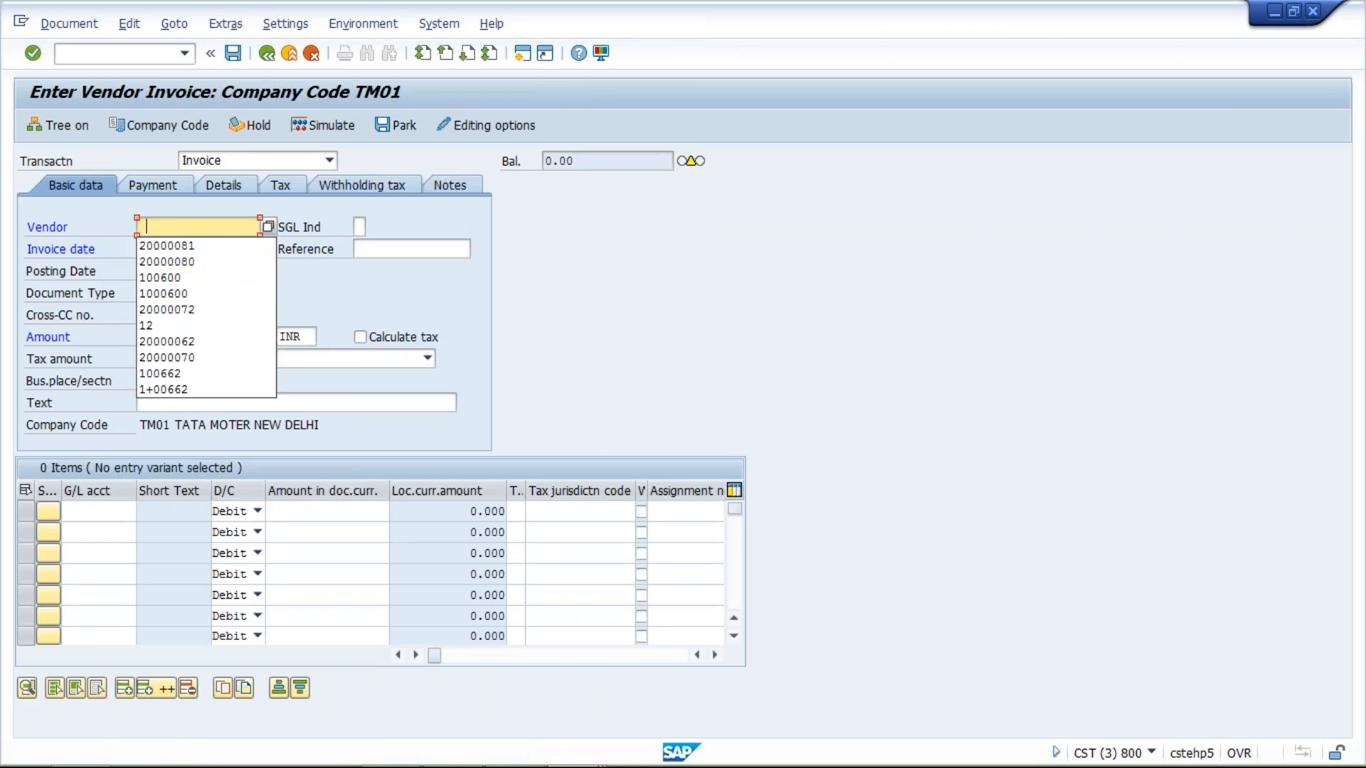
Fill in the TM01 invoice header with the vendor number, invoice date 10.08.2017 and amount 100 INR
click(203, 260)
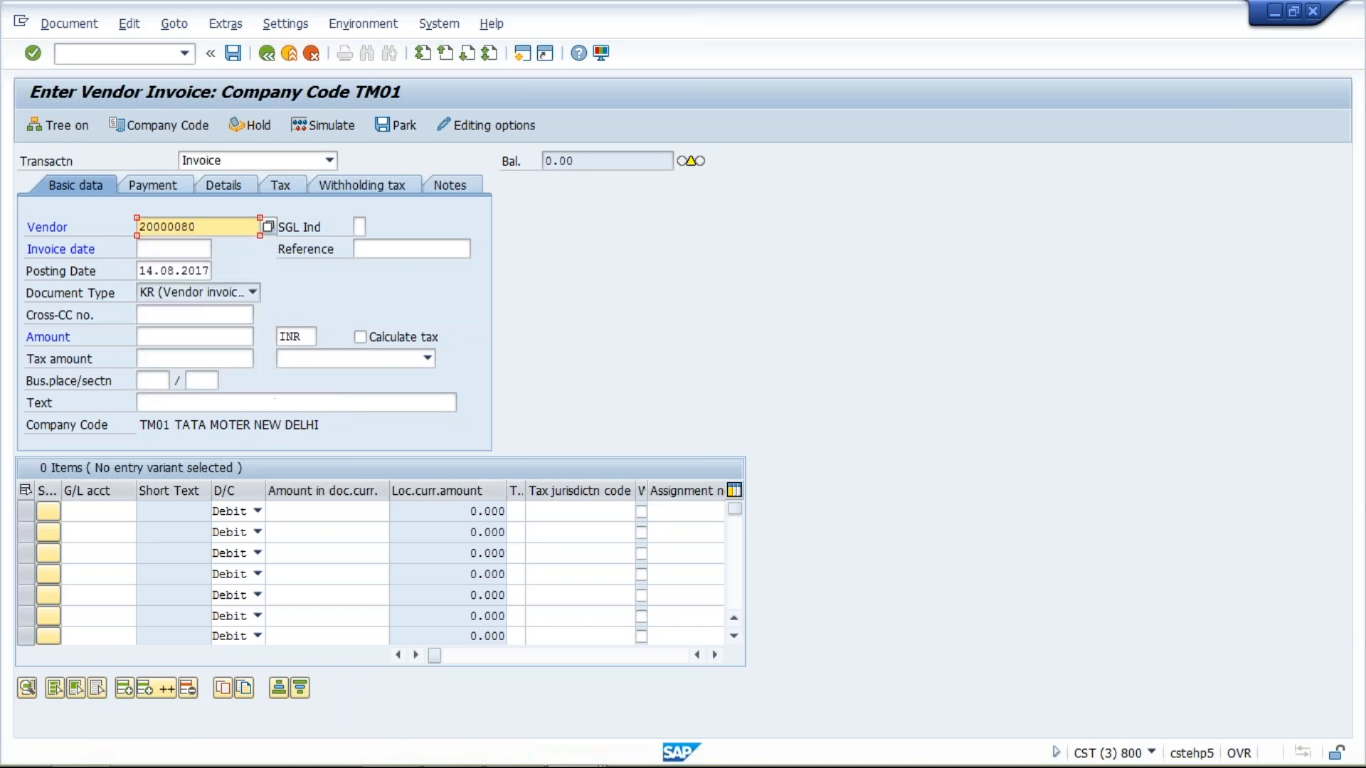
click(181, 249)
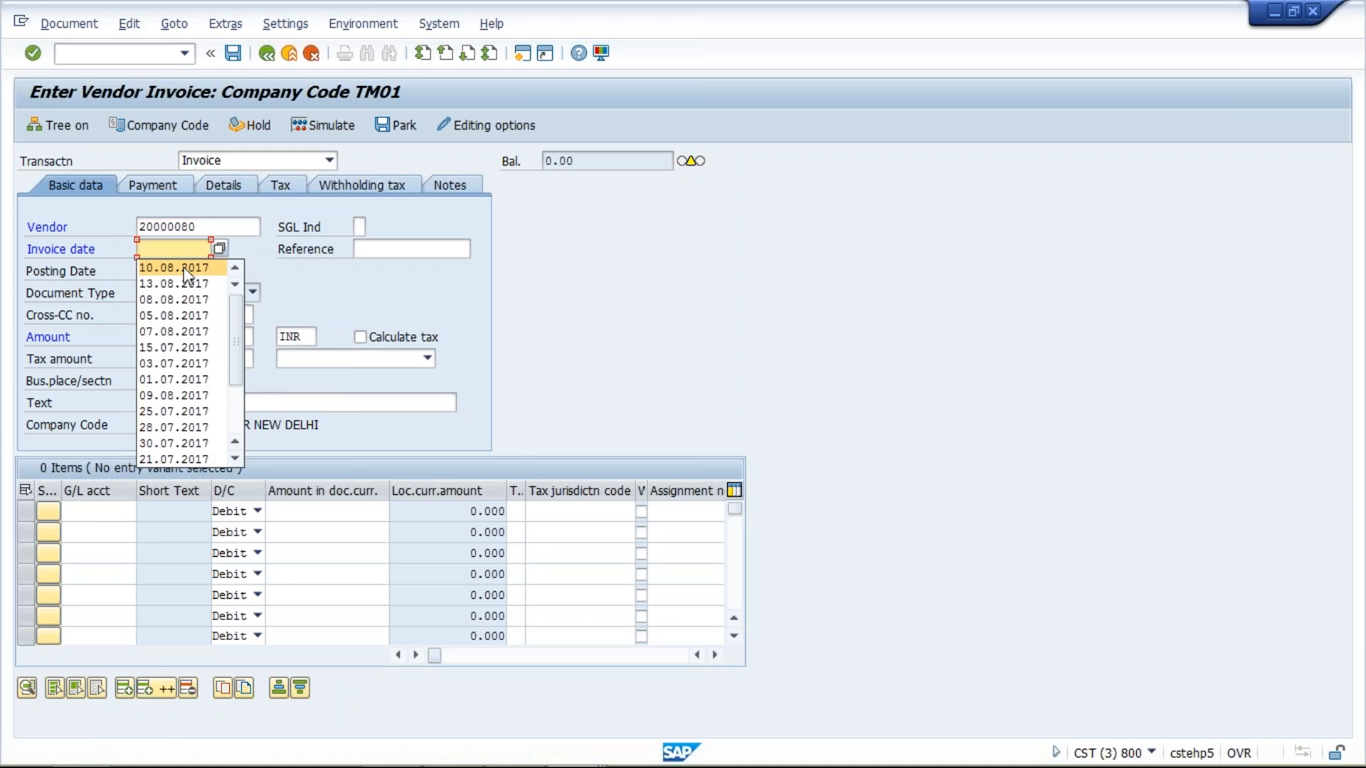
click(187, 268)
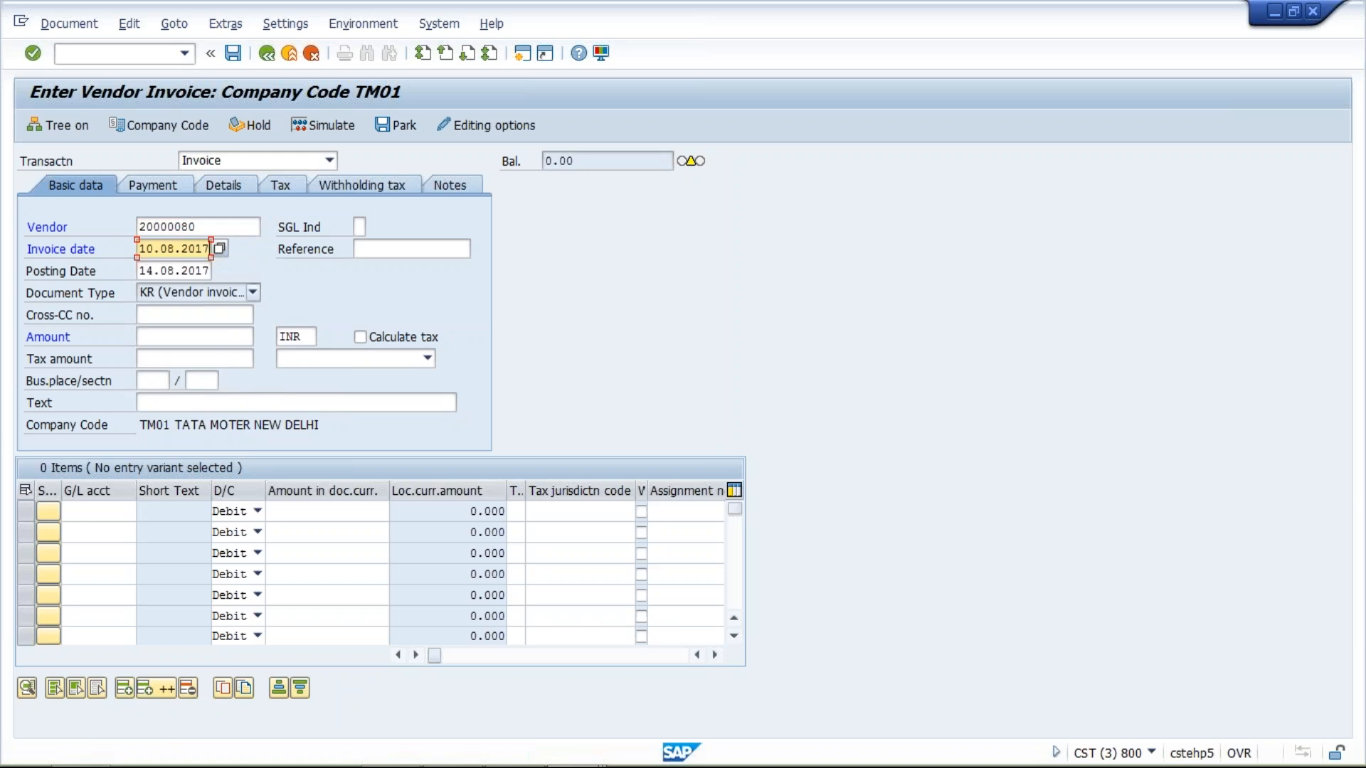
click(181, 336)
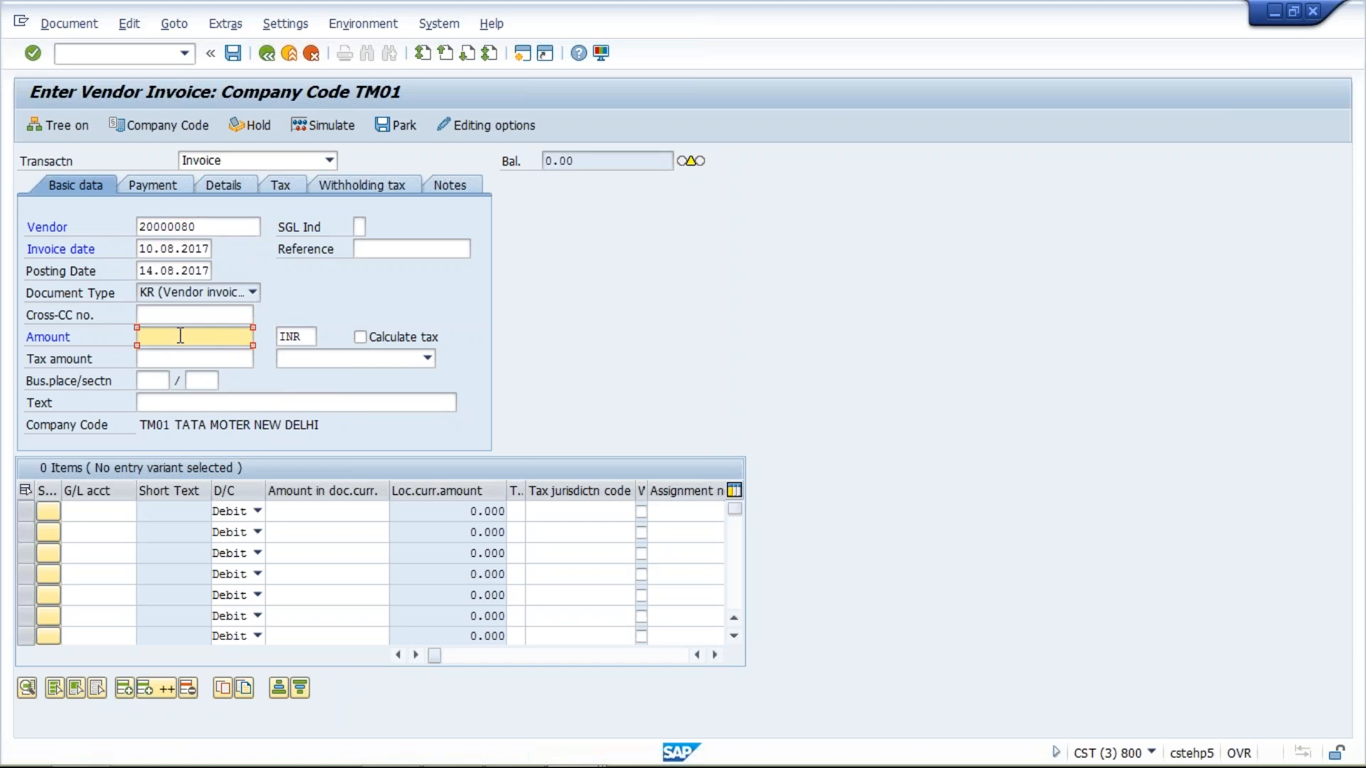
text(100)
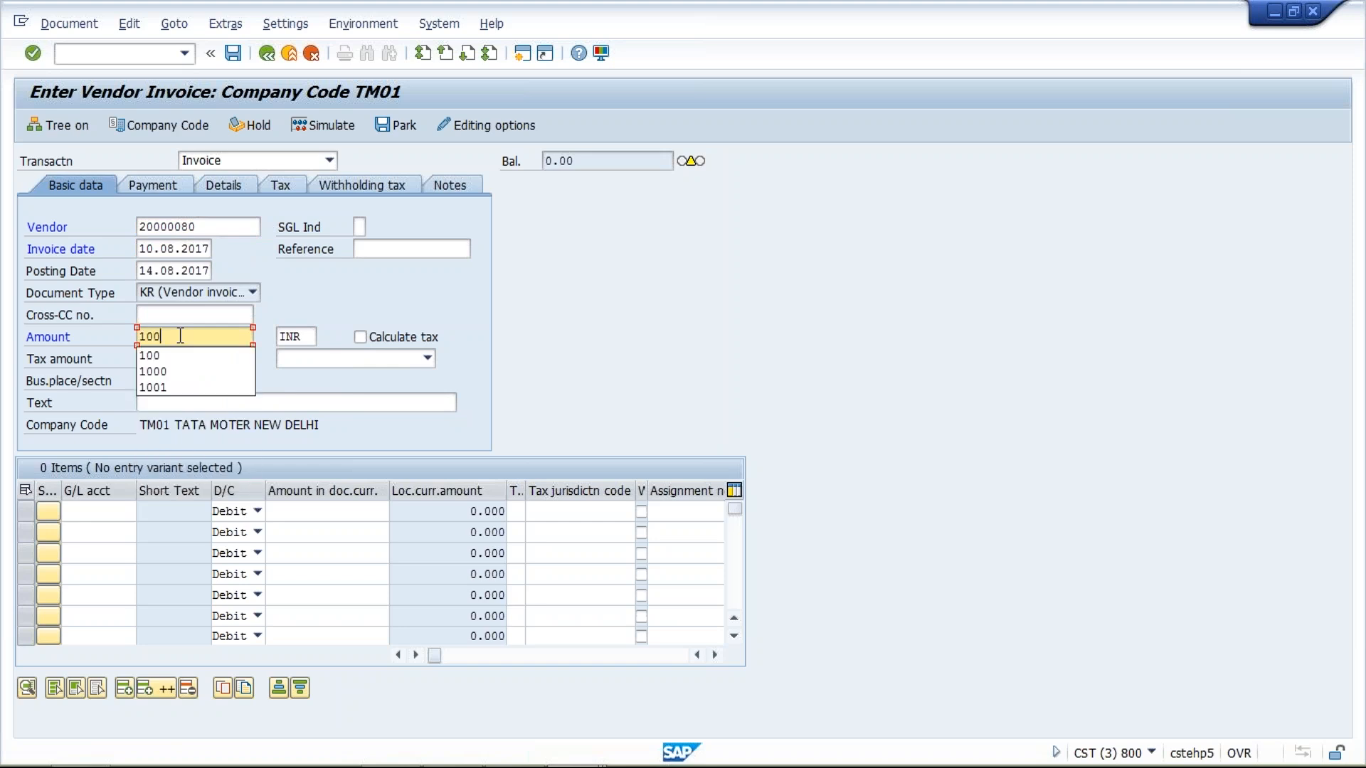
Add a debit line item of 100 on G/L account 4000 and validate the invoice entries
click(116, 512)
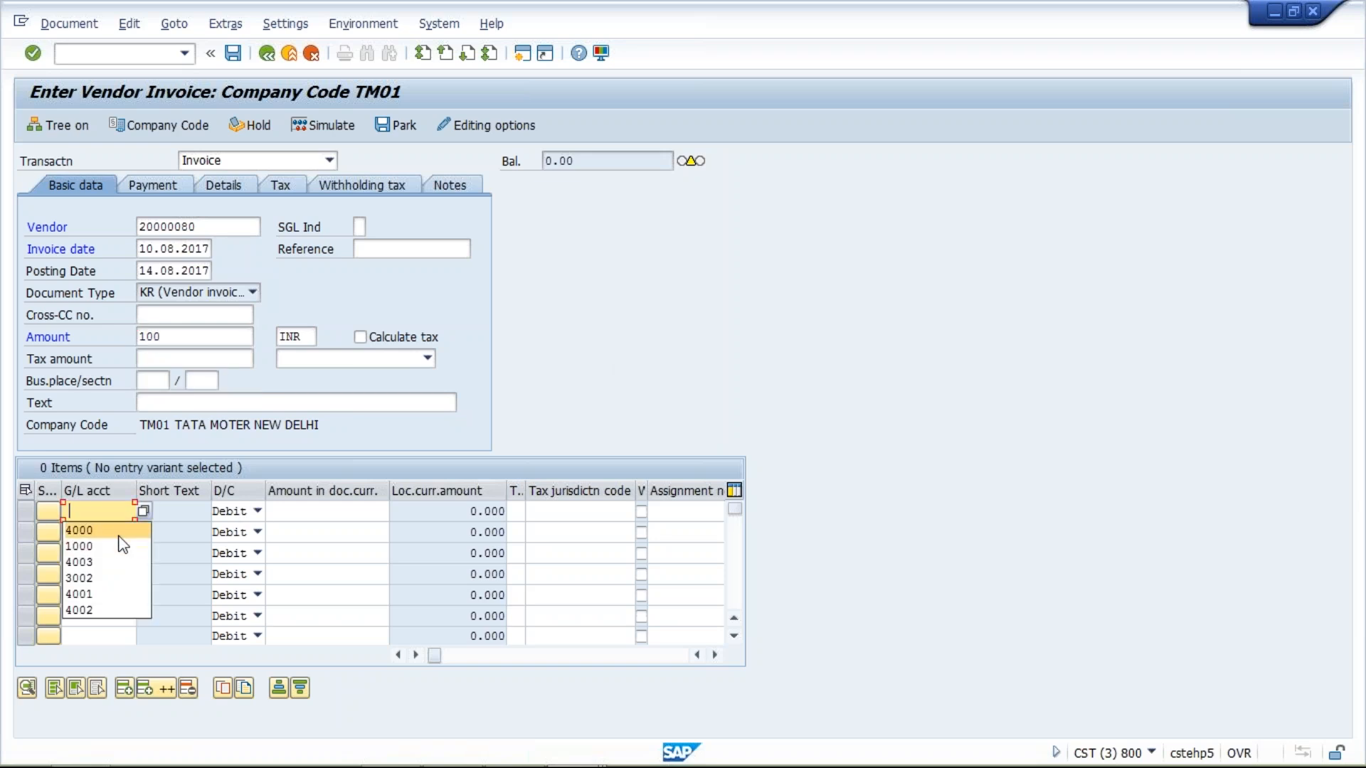
click(114, 531)
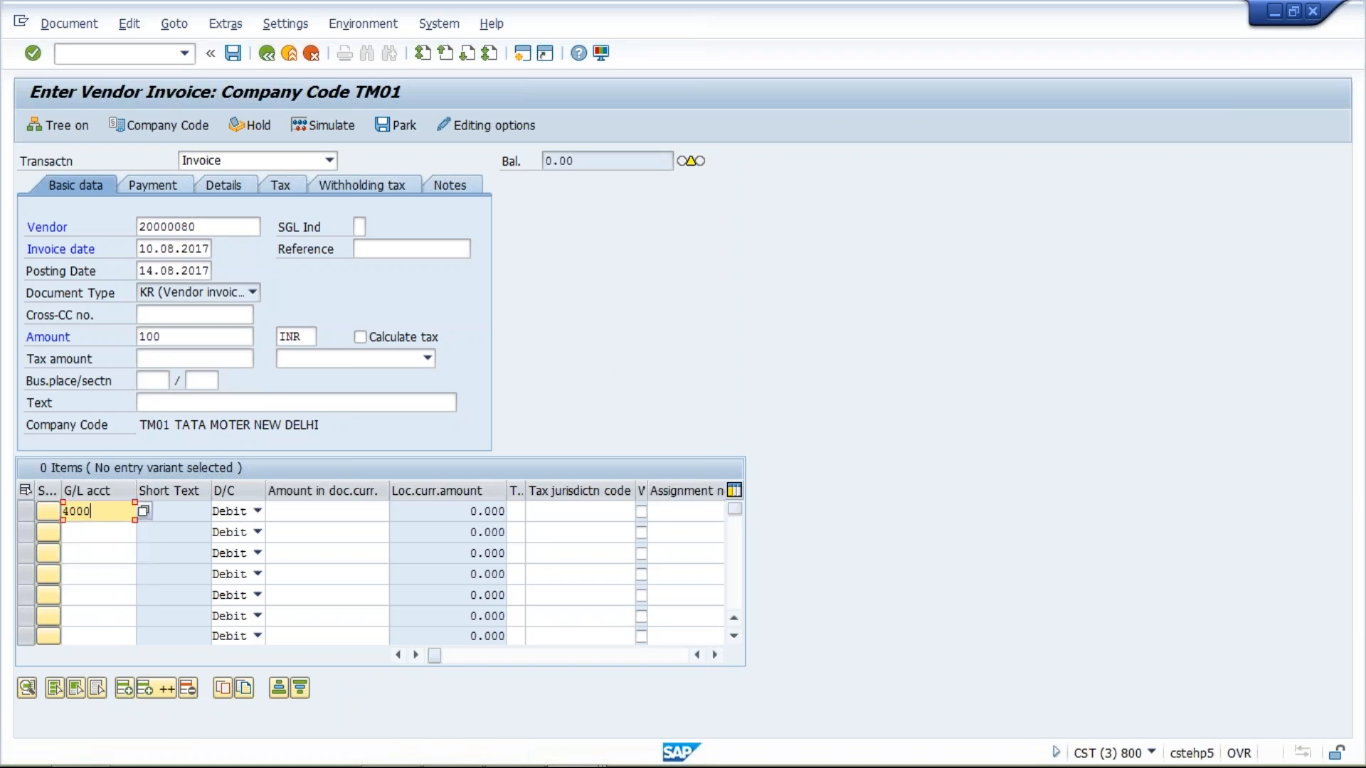
click(344, 513)
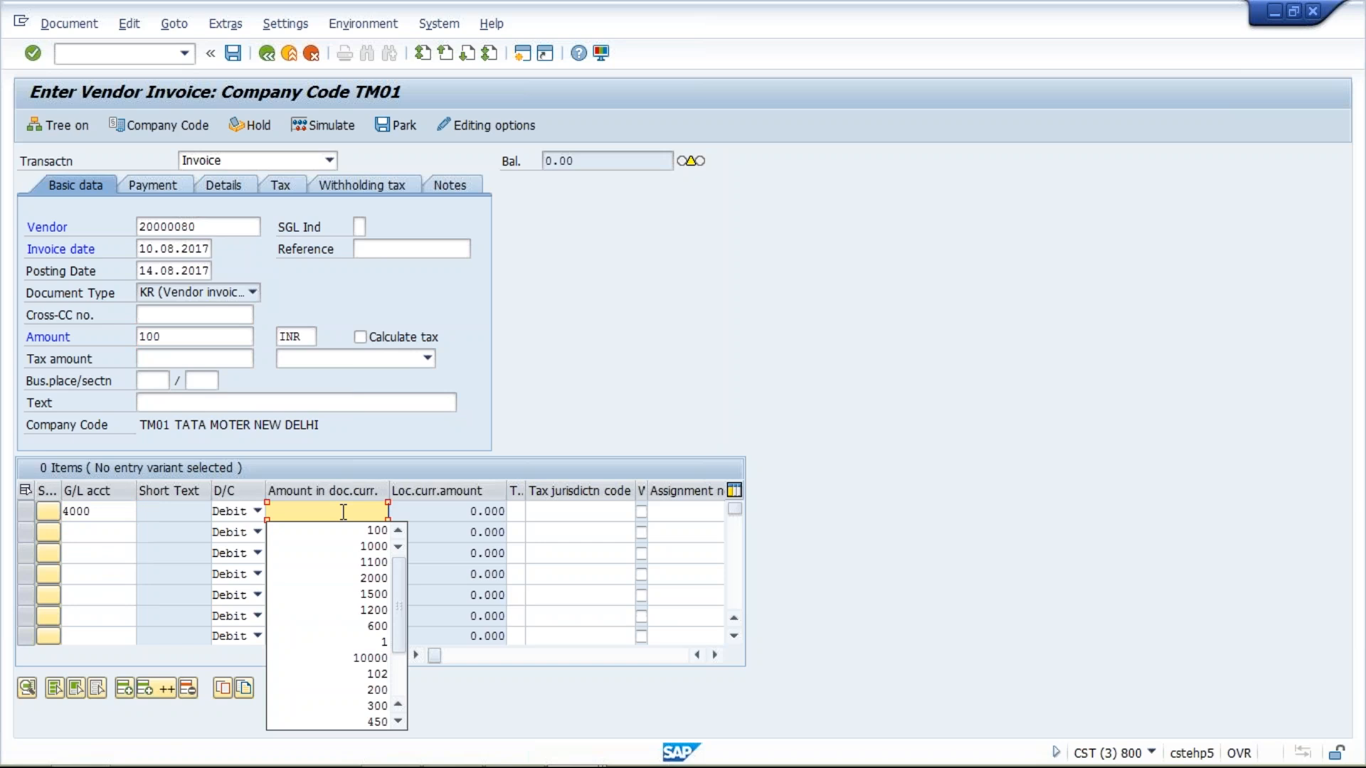
click(349, 530)
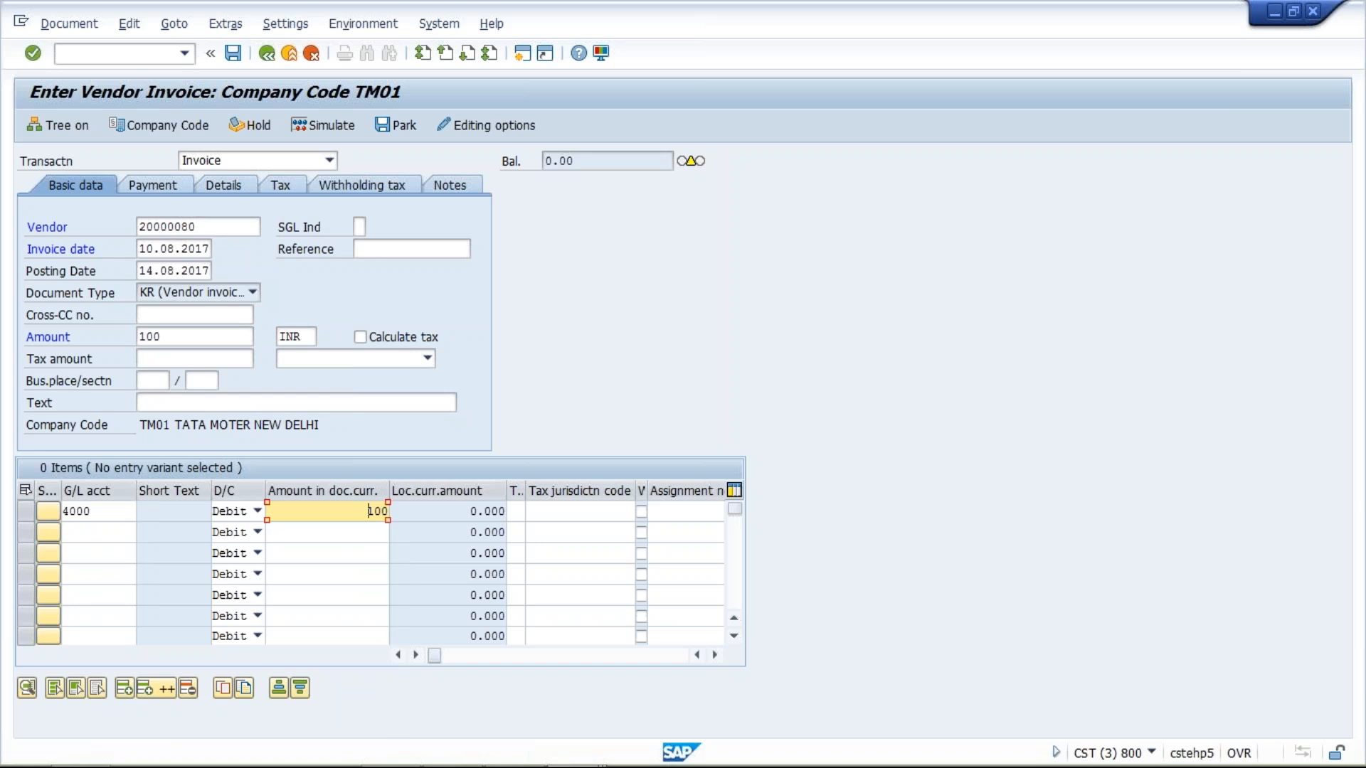
key(Return)
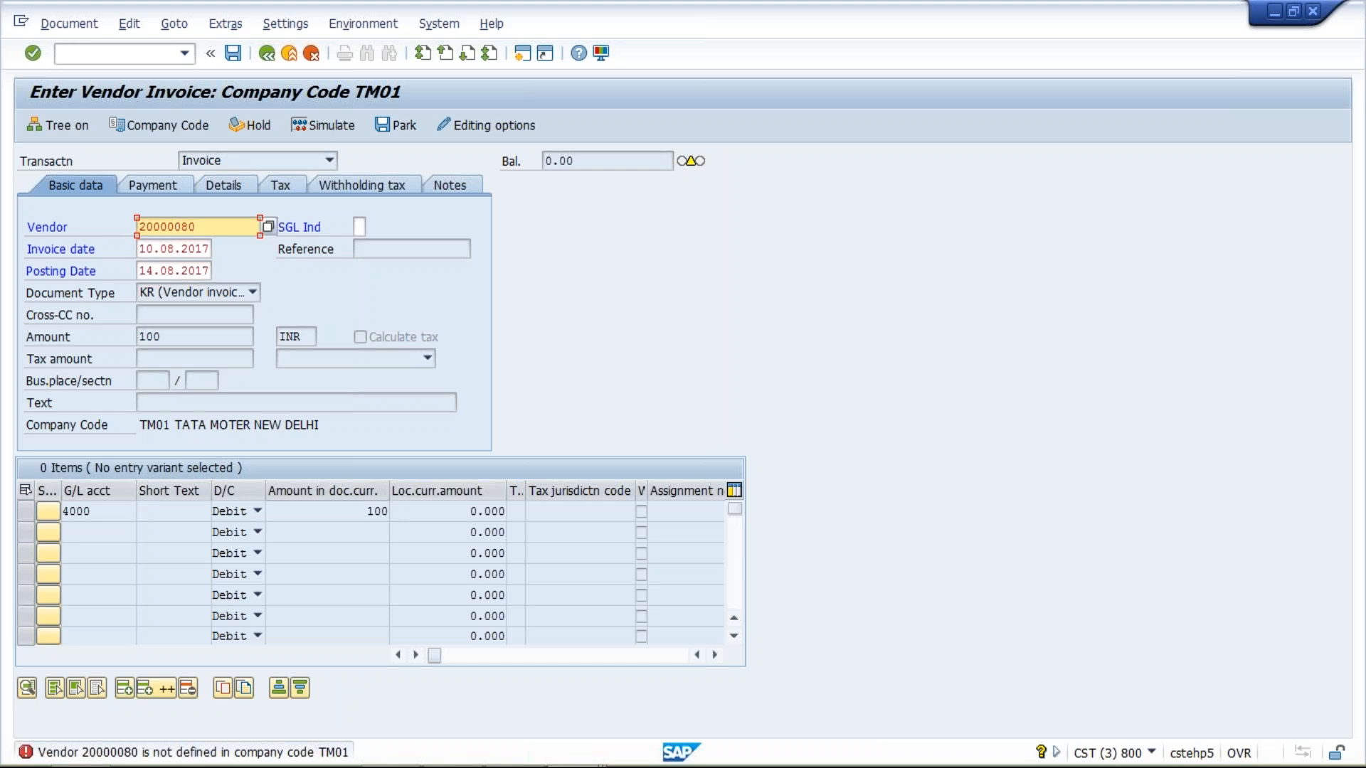
Replace the vendor number with another previously used vendor and validate the invoice again
key(BackSpace)
key(BackSpace)
key(BackSpace)
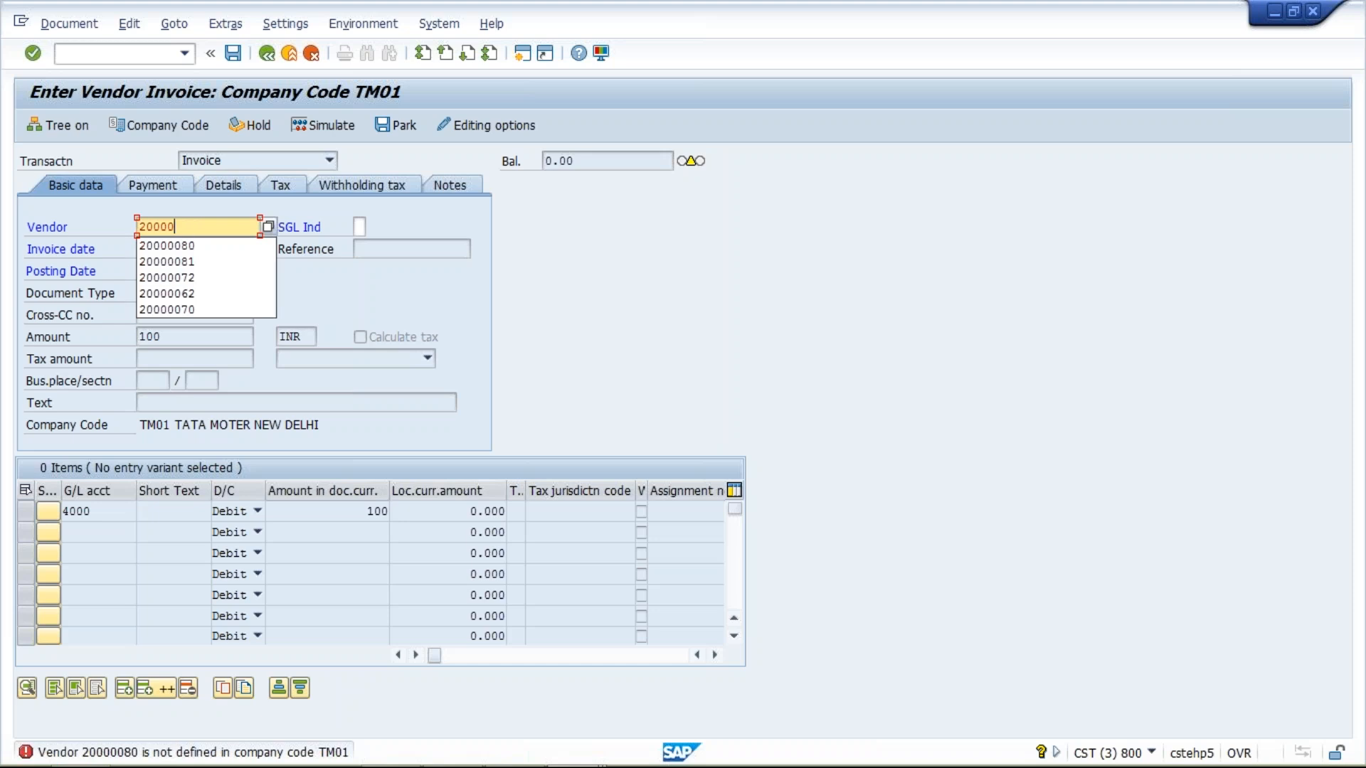
click(223, 299)
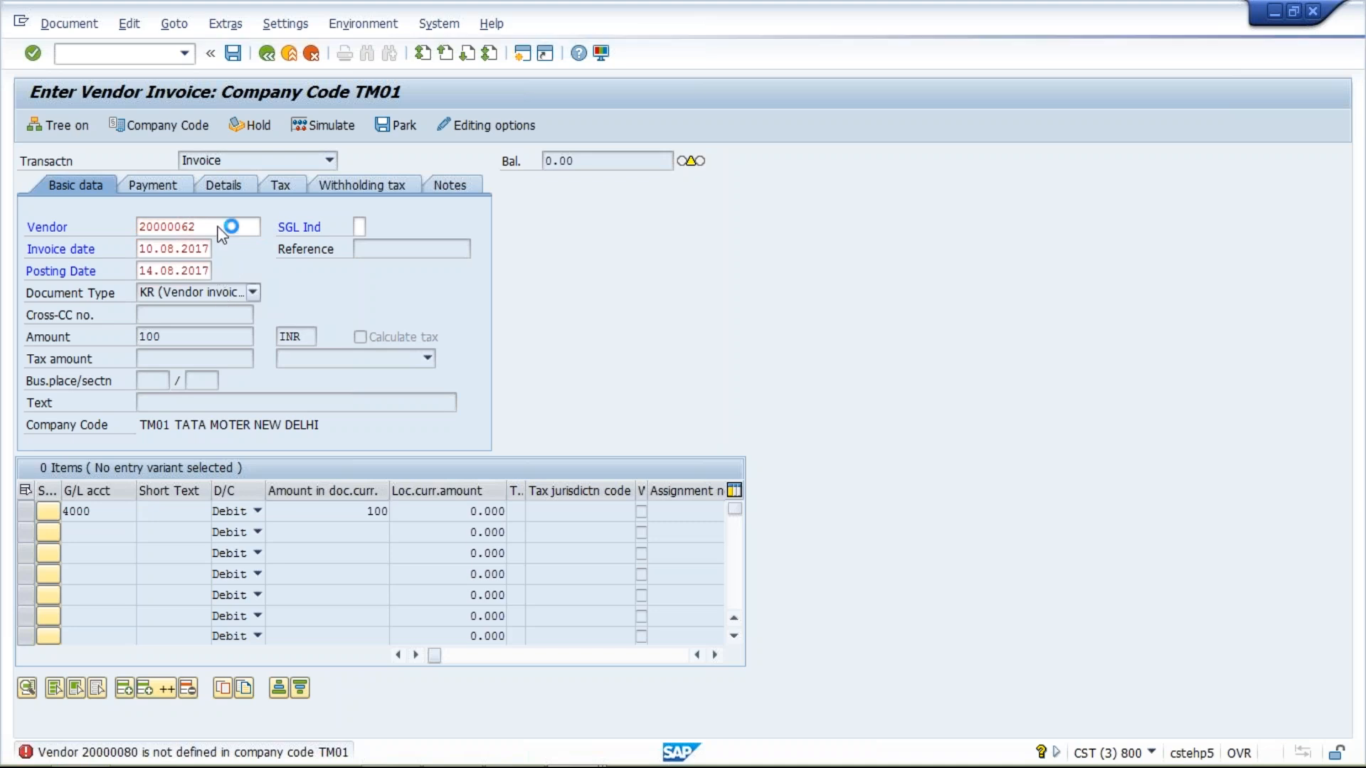
key(Return)
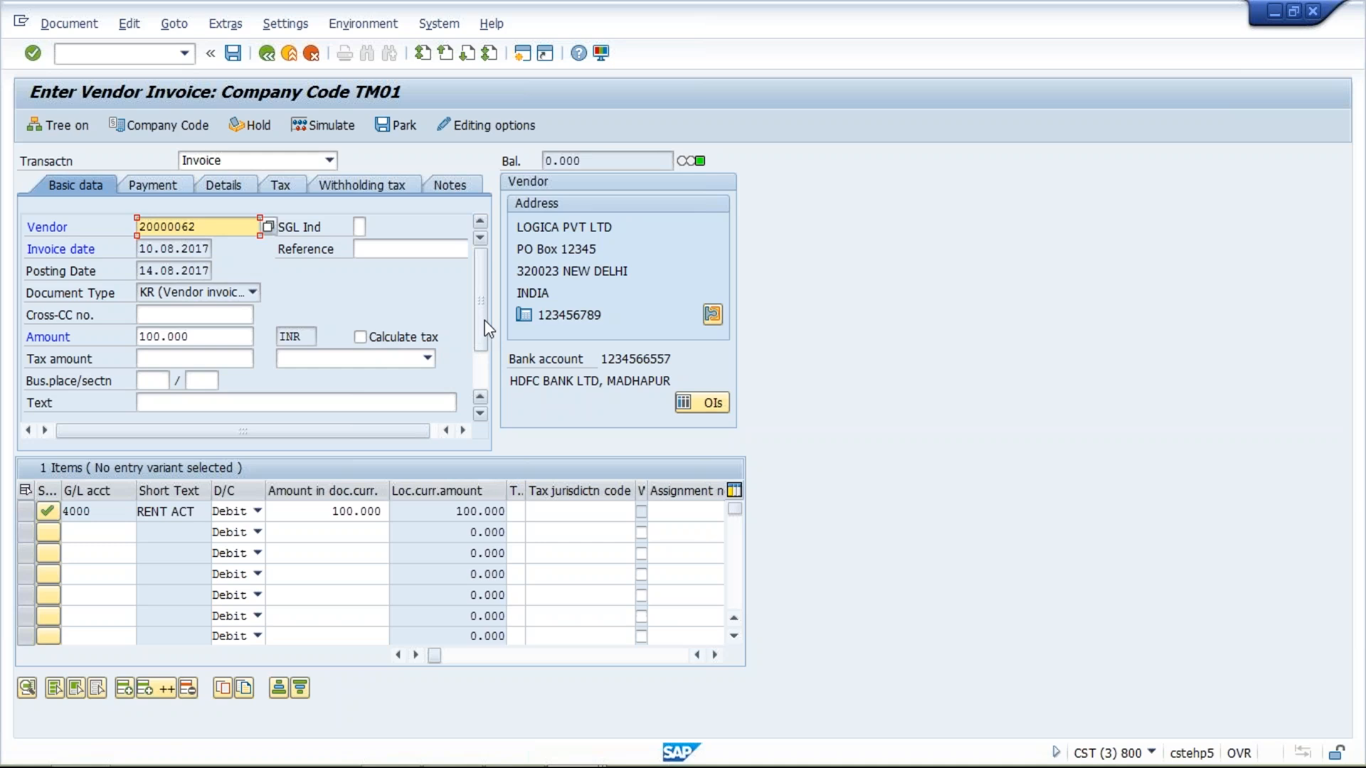
Switch the vendor invoice entry to company code TM04
scroll(488, 368, down, 1)
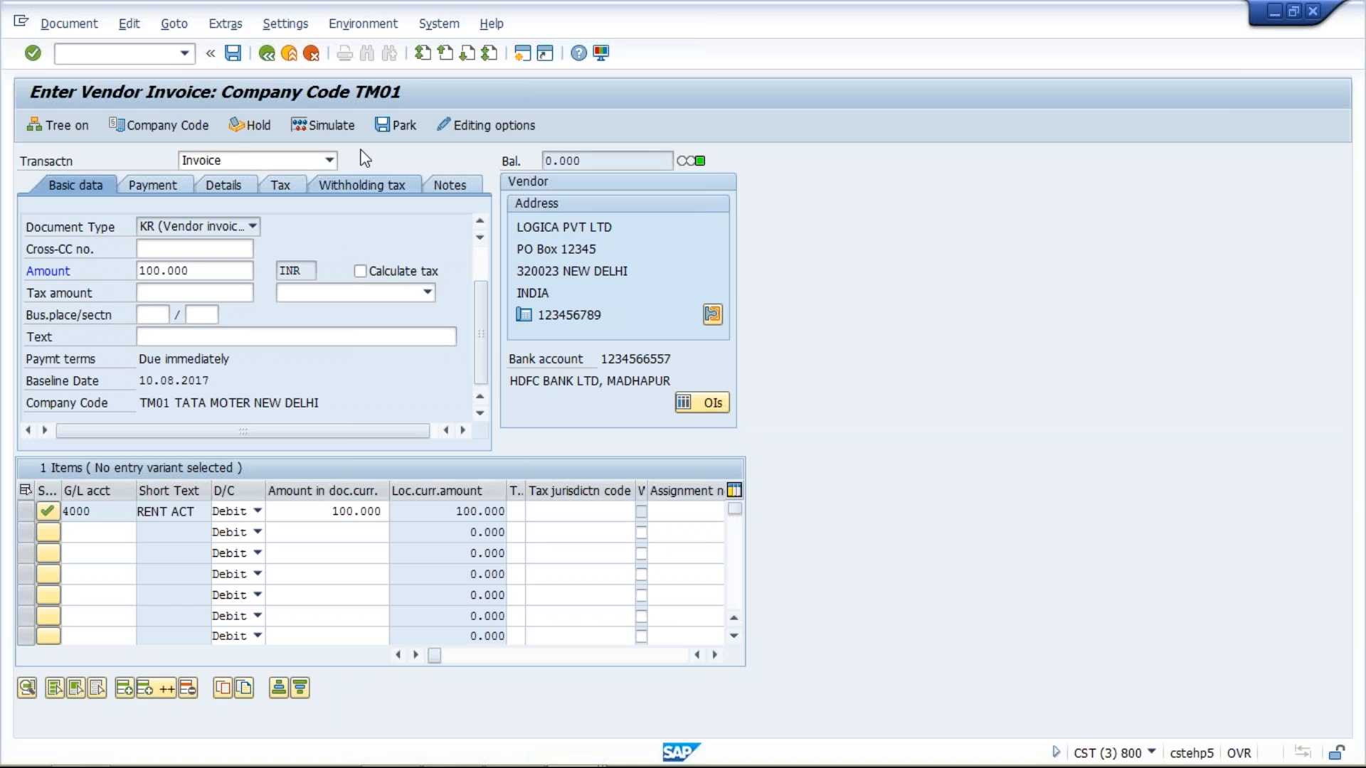
click(165, 129)
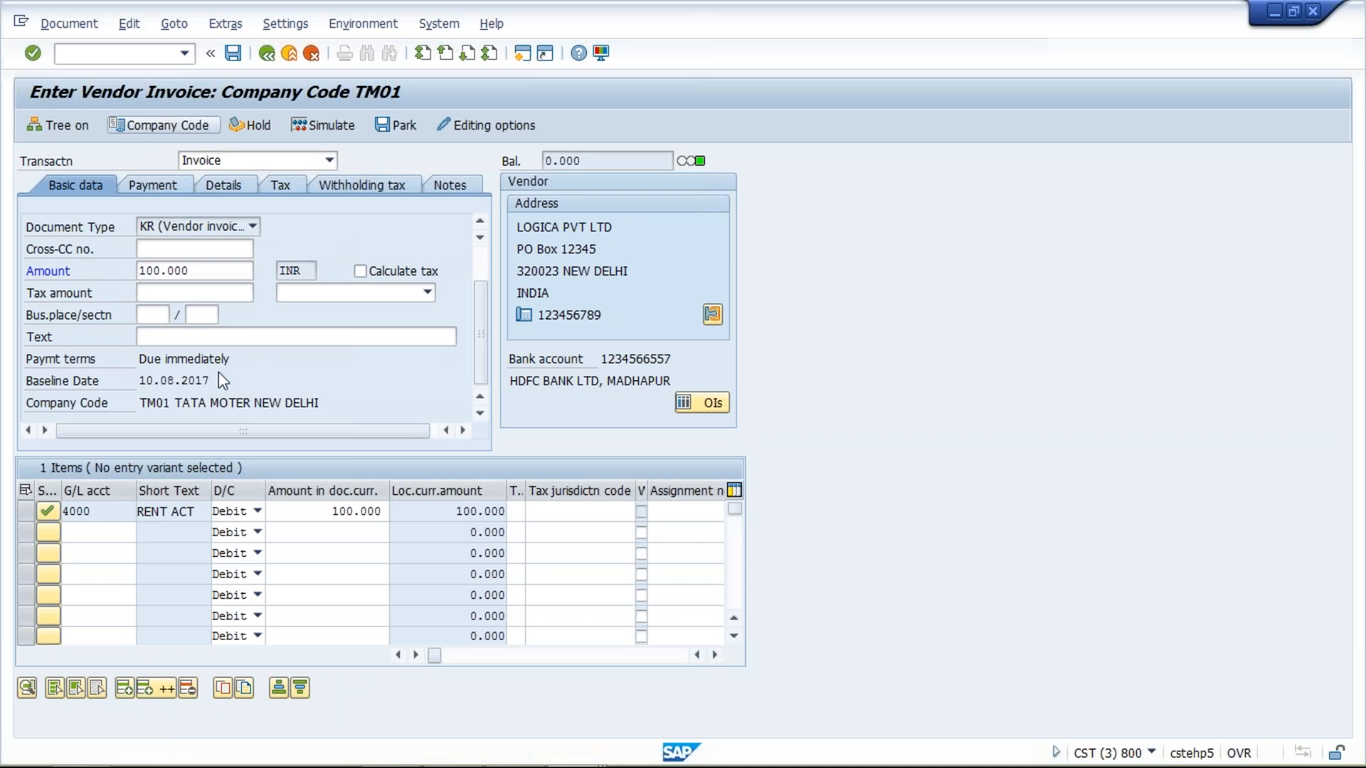
text(4)
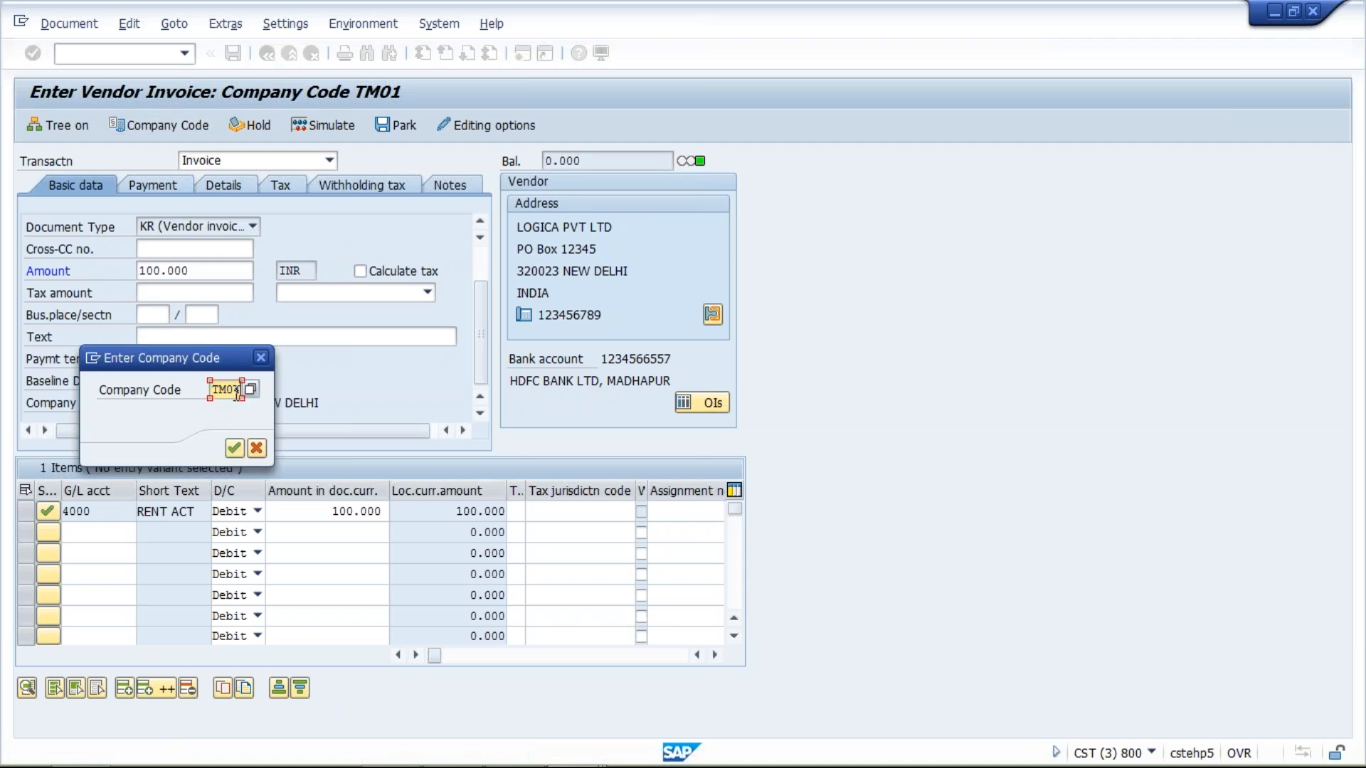
key(Return)
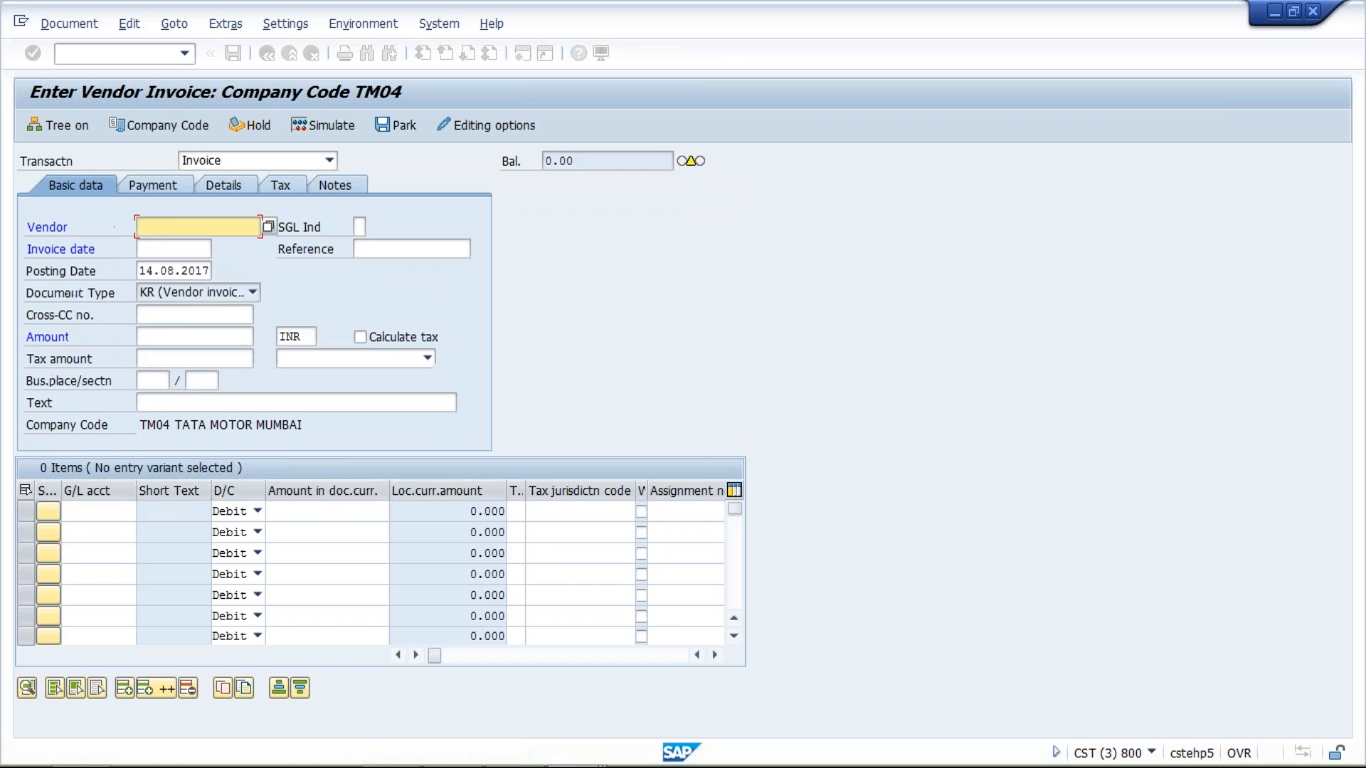
Fill in the TM04 invoice header with the vendor number, invoice date 10.08.2017 and amount 100 INR
click(192, 222)
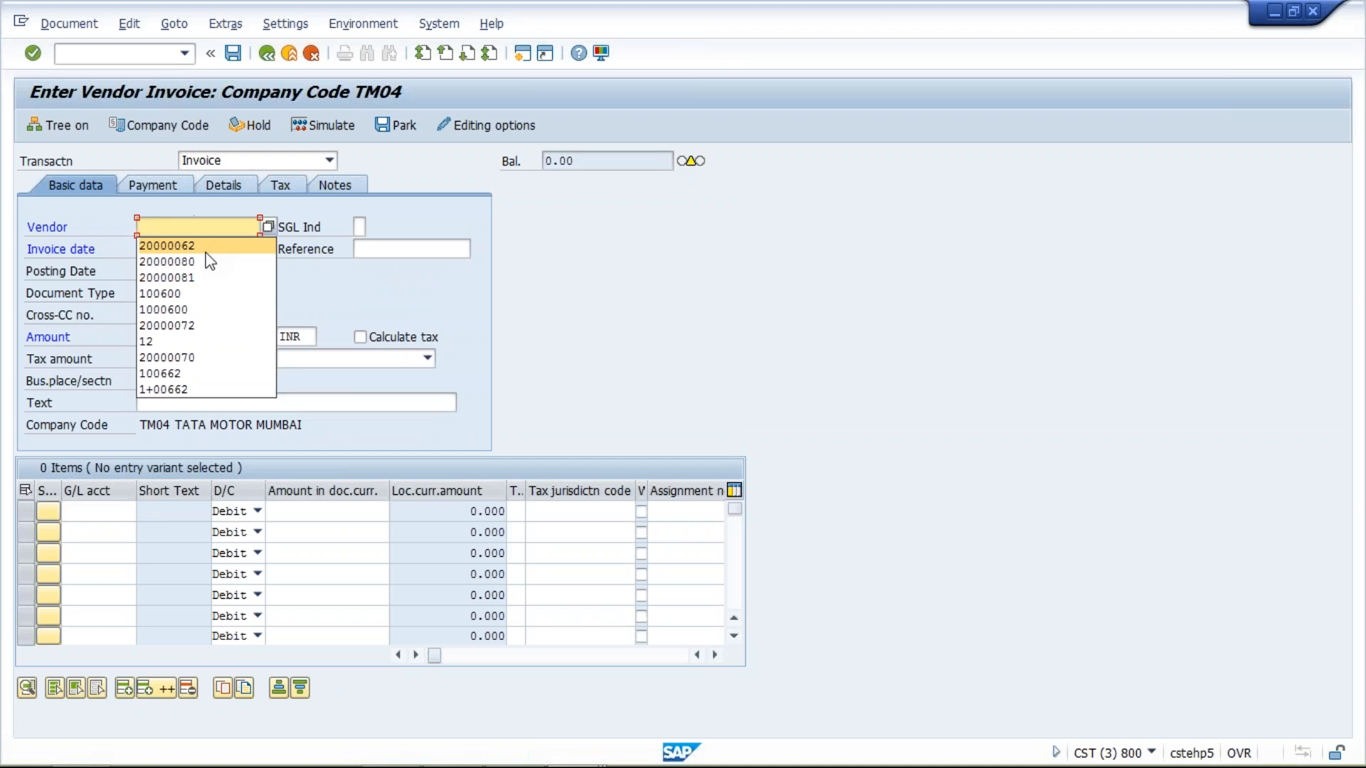
click(171, 262)
click(181, 270)
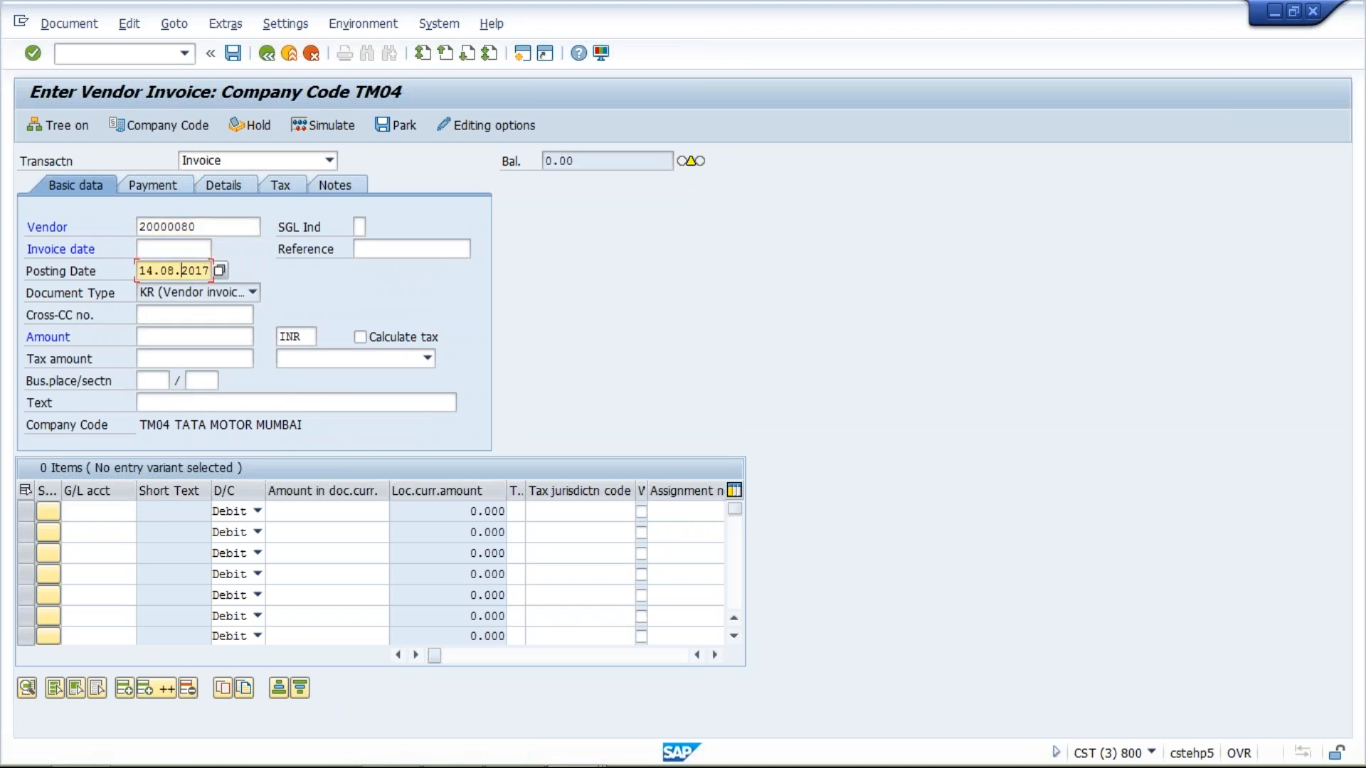
click(177, 252)
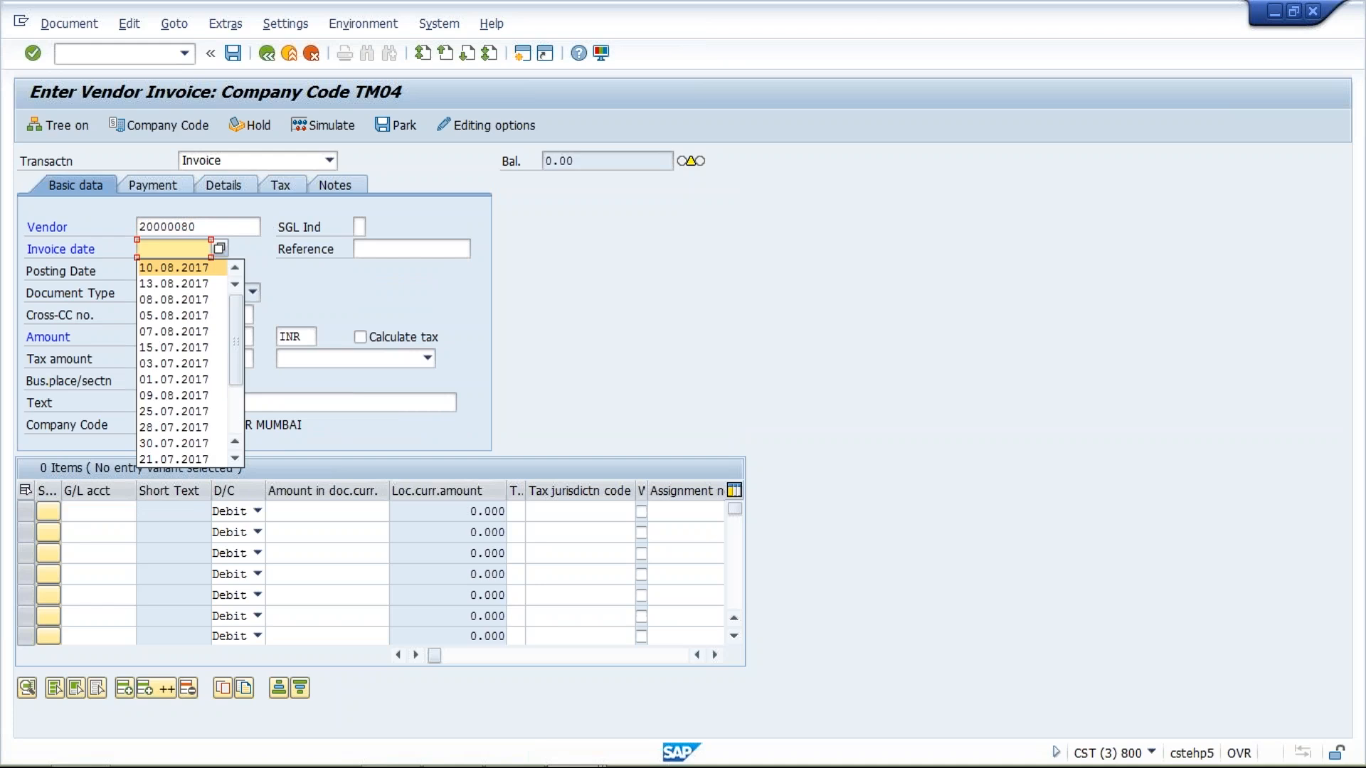
click(182, 268)
click(182, 271)
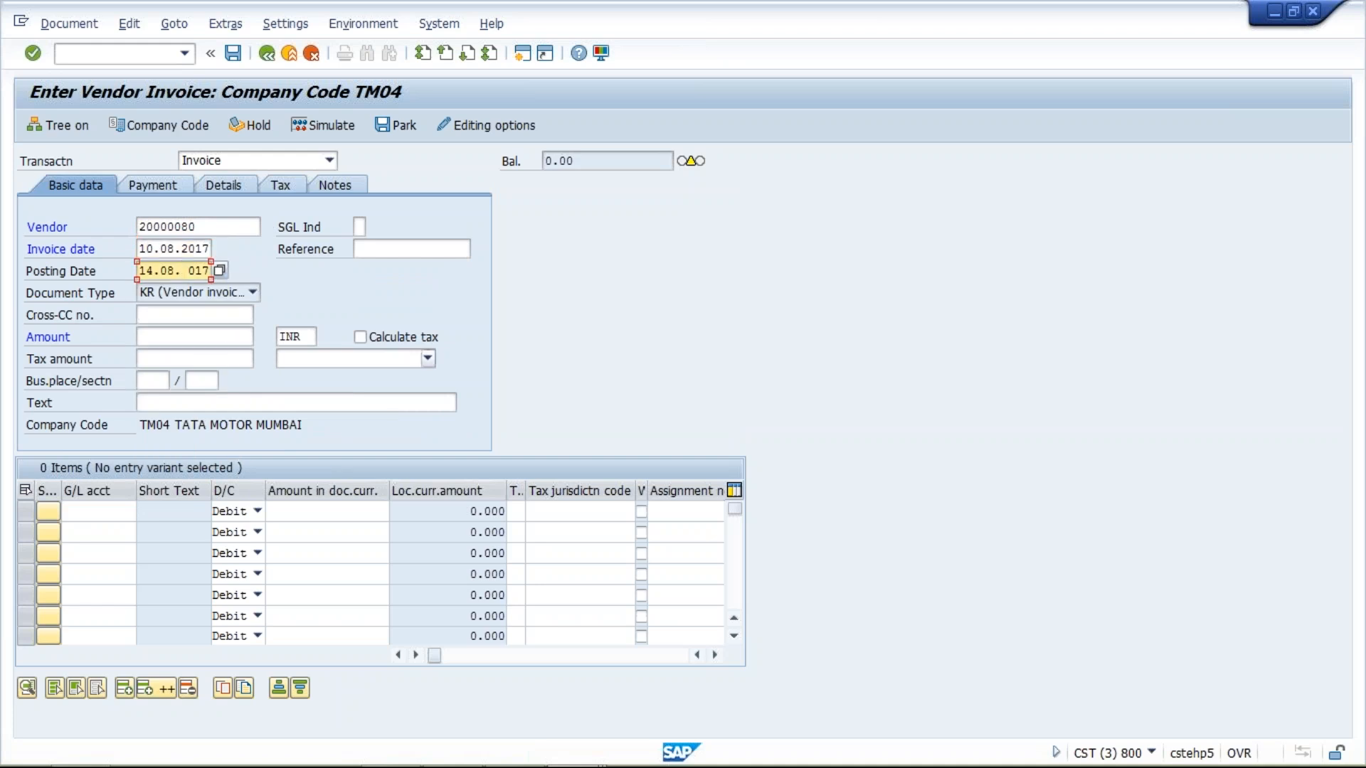
click(175, 338)
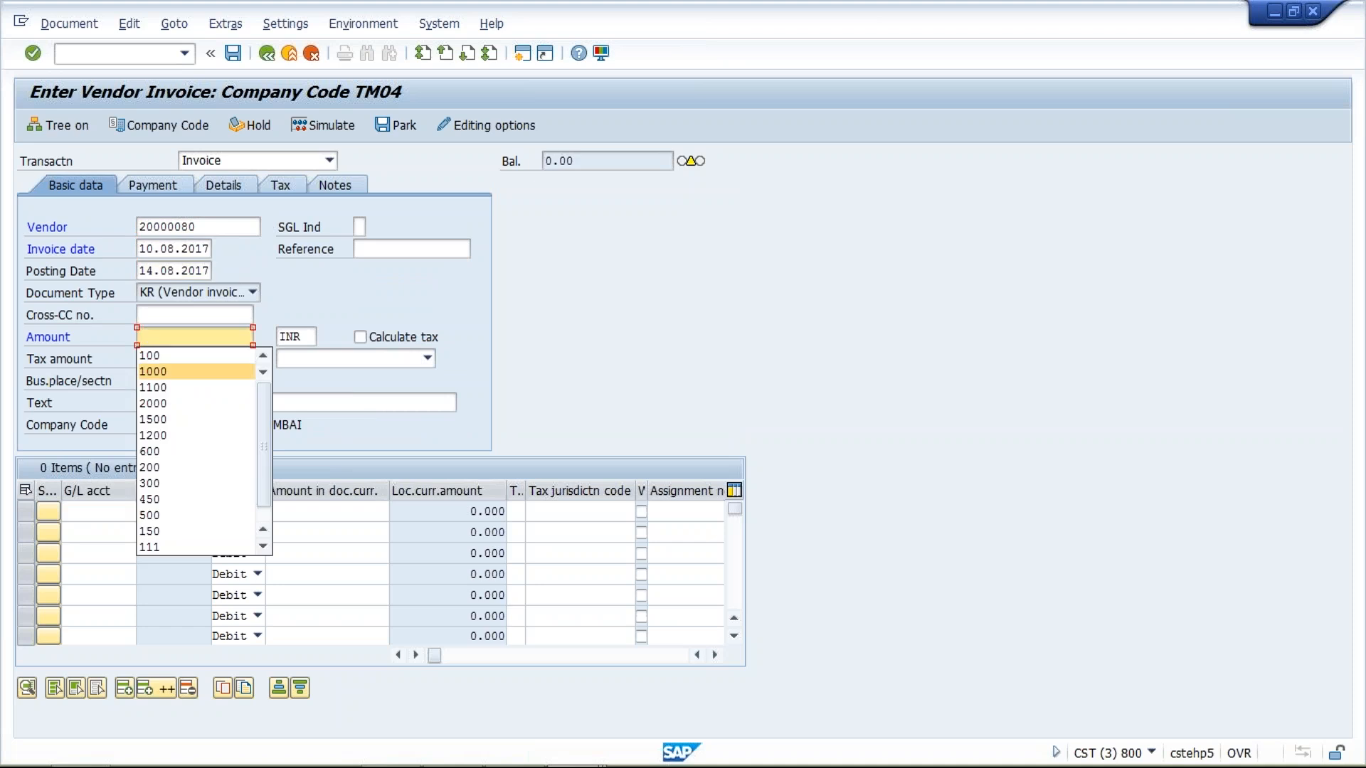
click(149, 355)
Add a debit line item of 100 on G/L account 4000 and validate the TM04 invoice entries
click(100, 509)
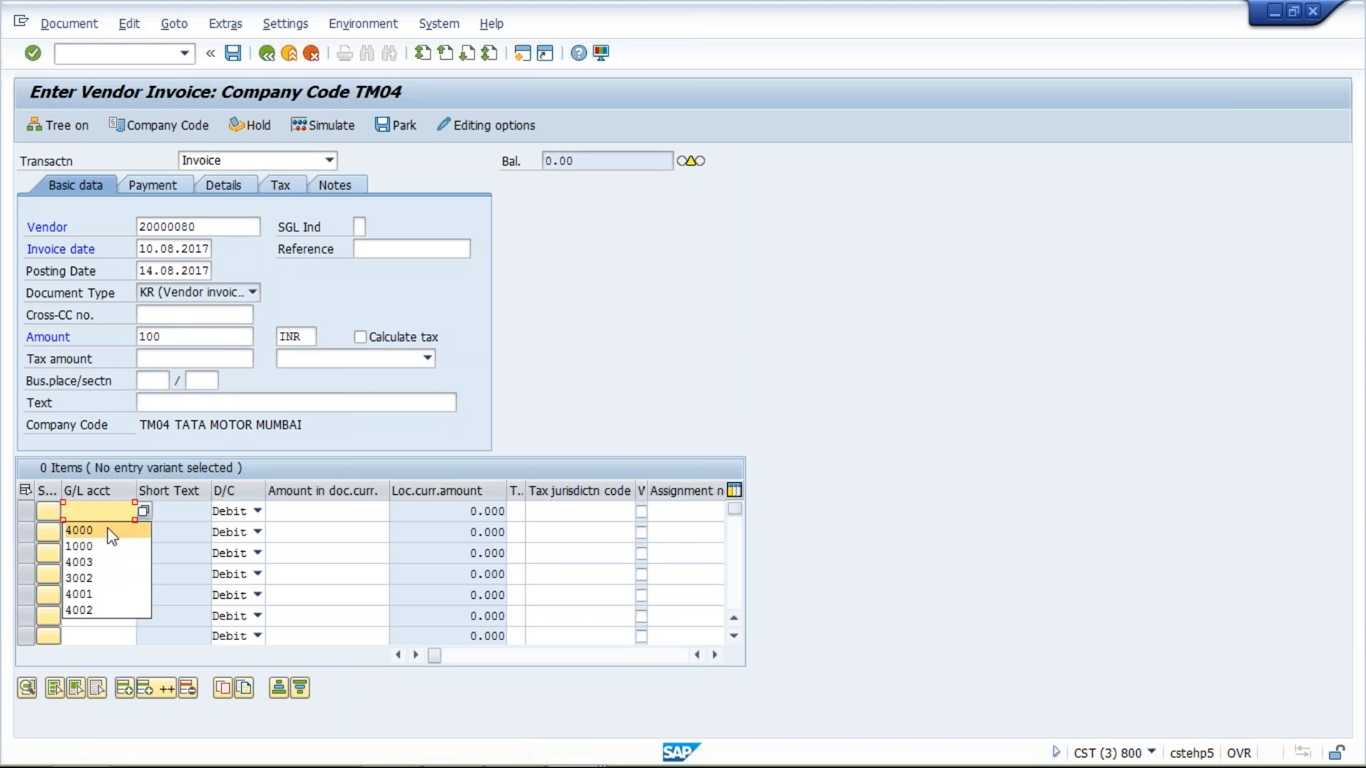
click(108, 530)
click(328, 518)
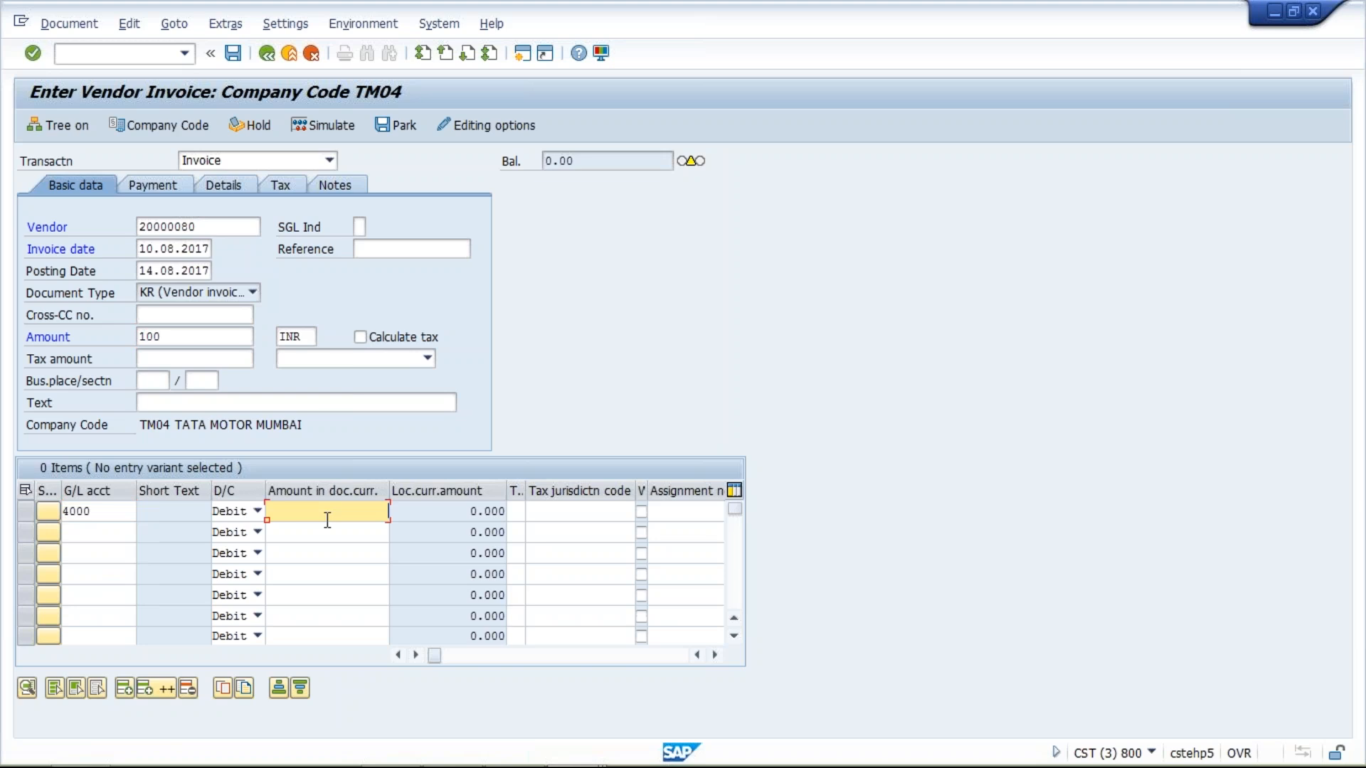
click(331, 531)
key(Return)
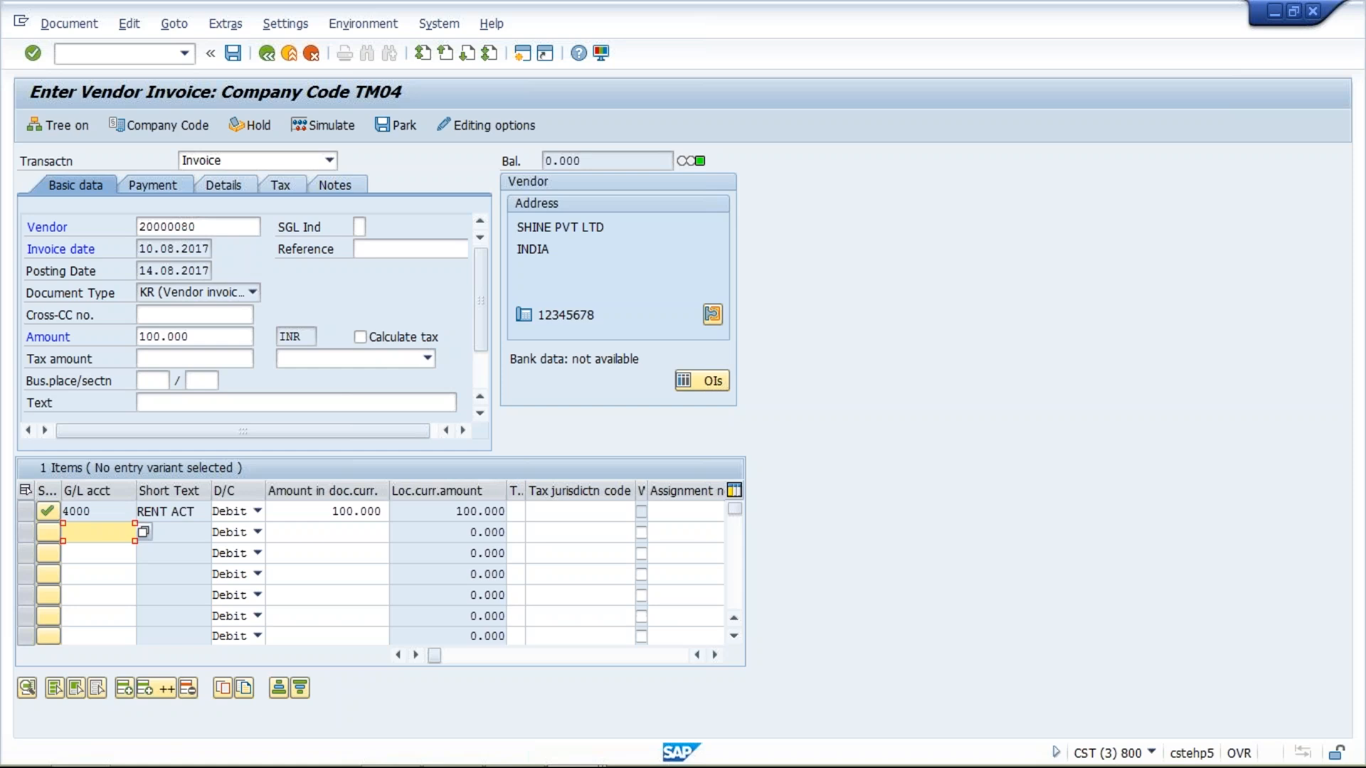
Change the invoice's payment terms to TM31 and confirm the entry
click(150, 185)
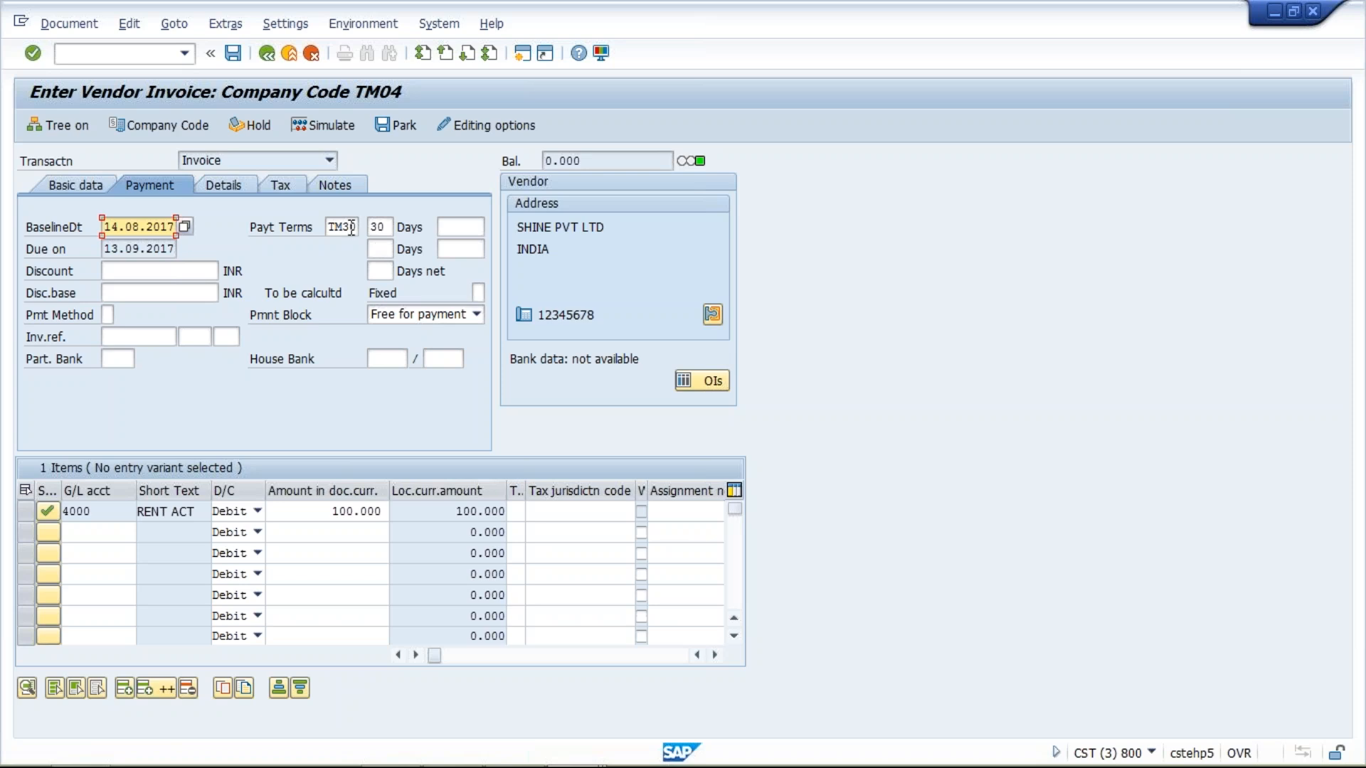
click(352, 227)
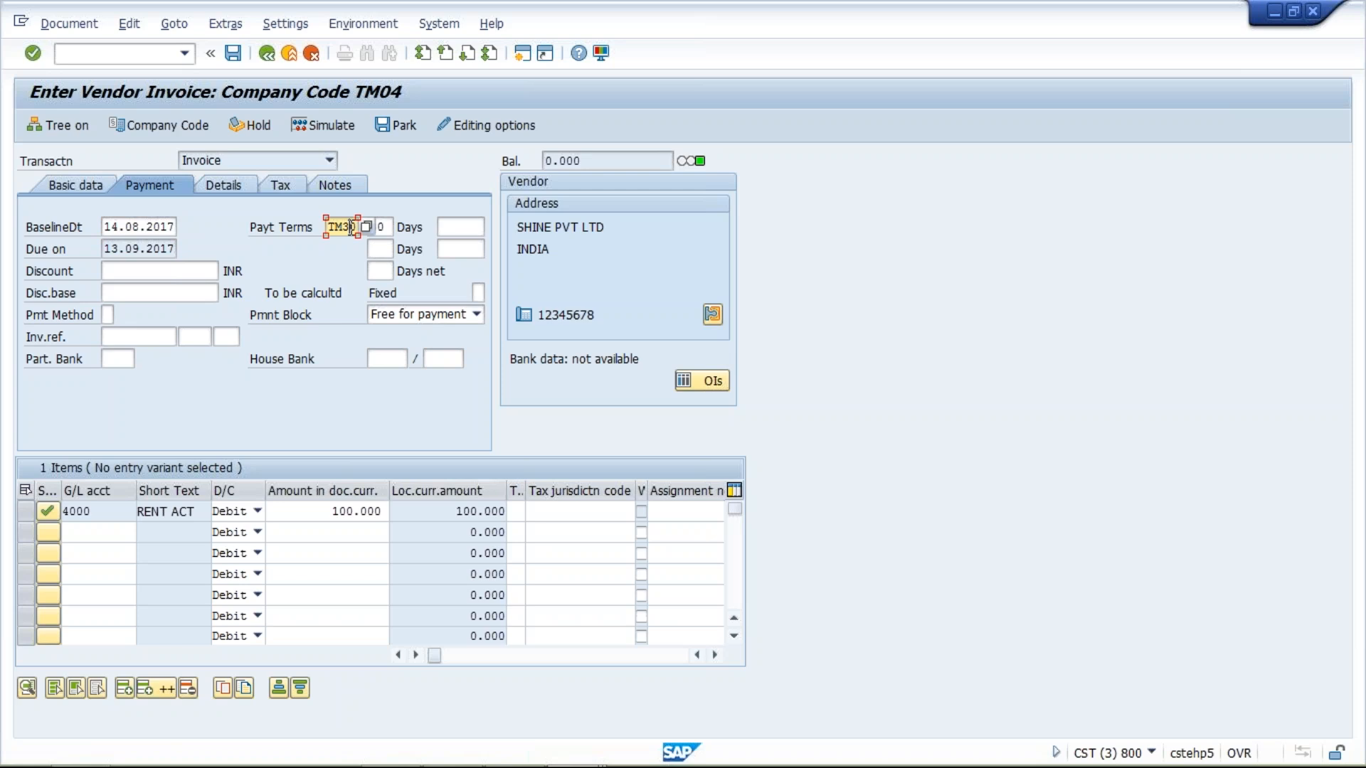
text(1)
key(Return)
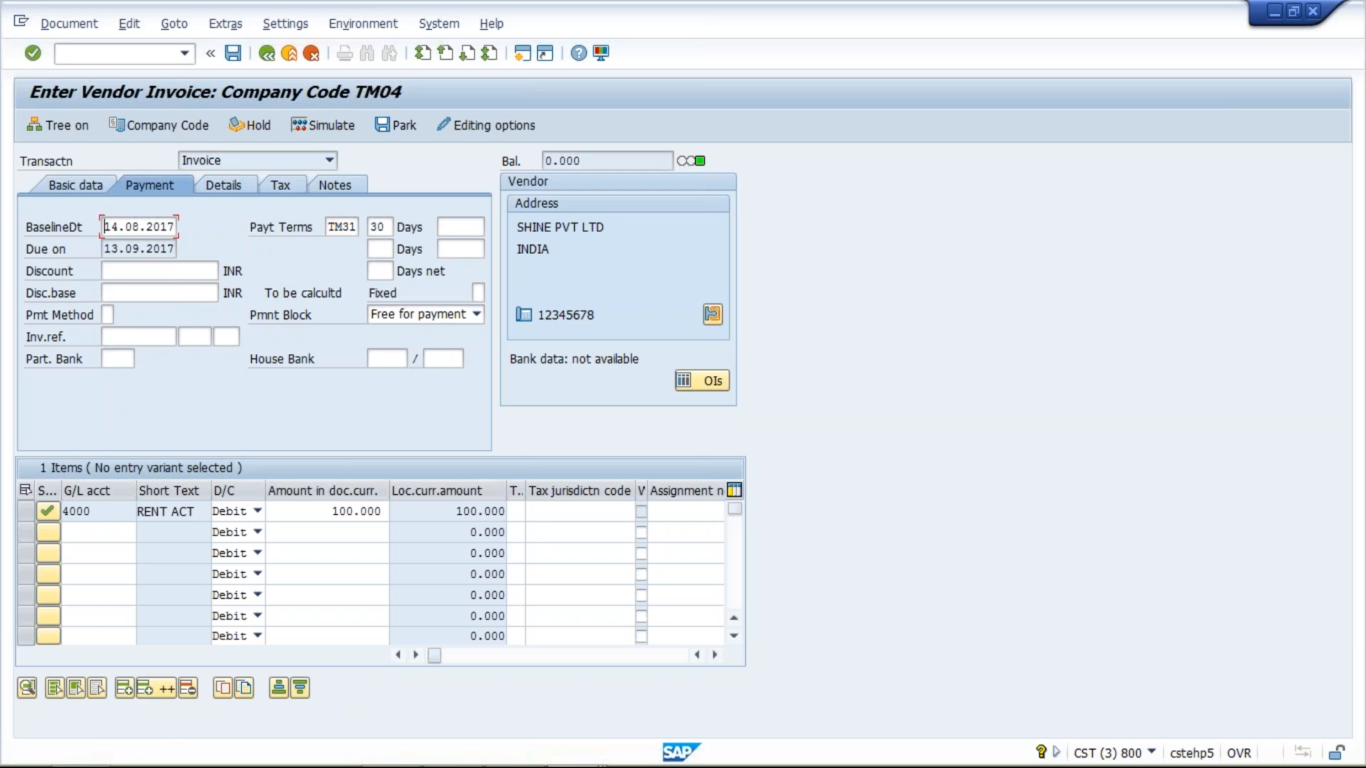
key(Return)
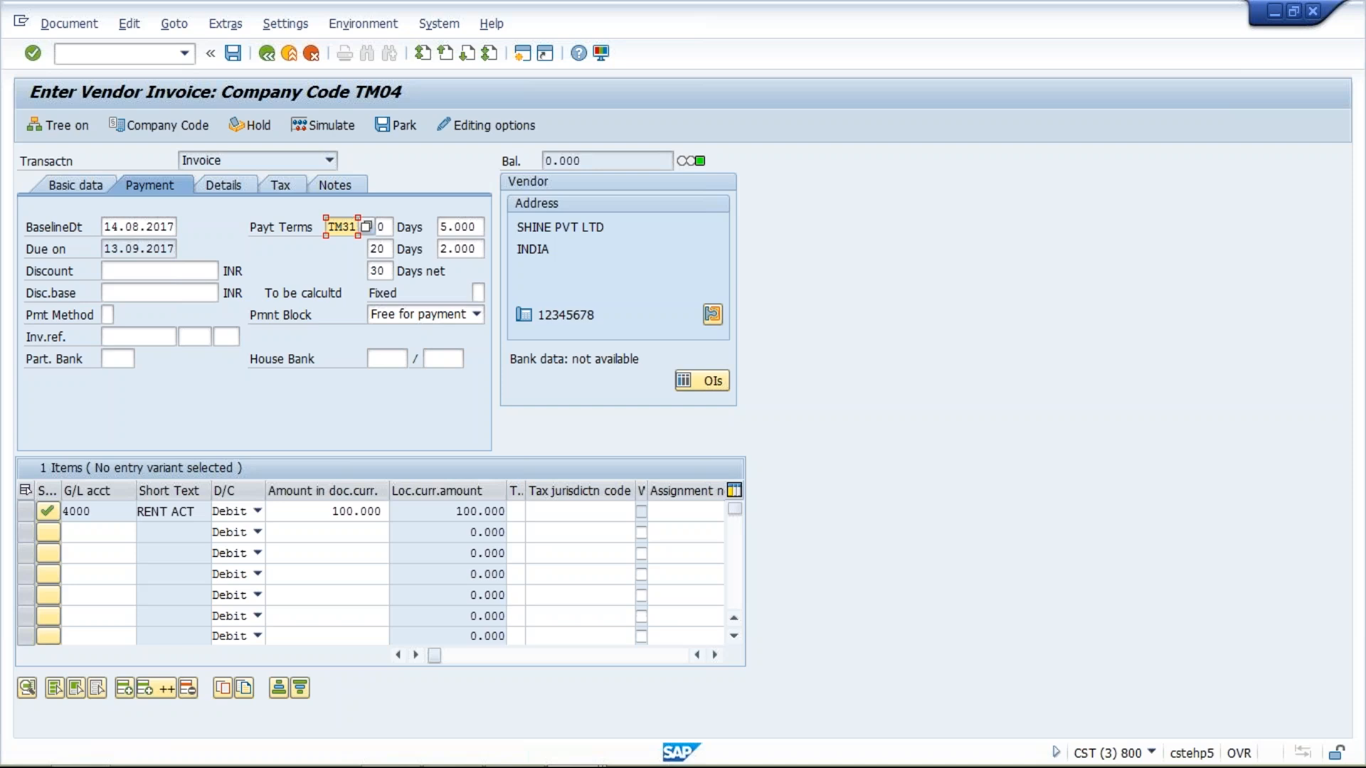
Compare the invoice's baseline date, discount percentages and net days with the TM31 payment terms configuration
click(460, 227)
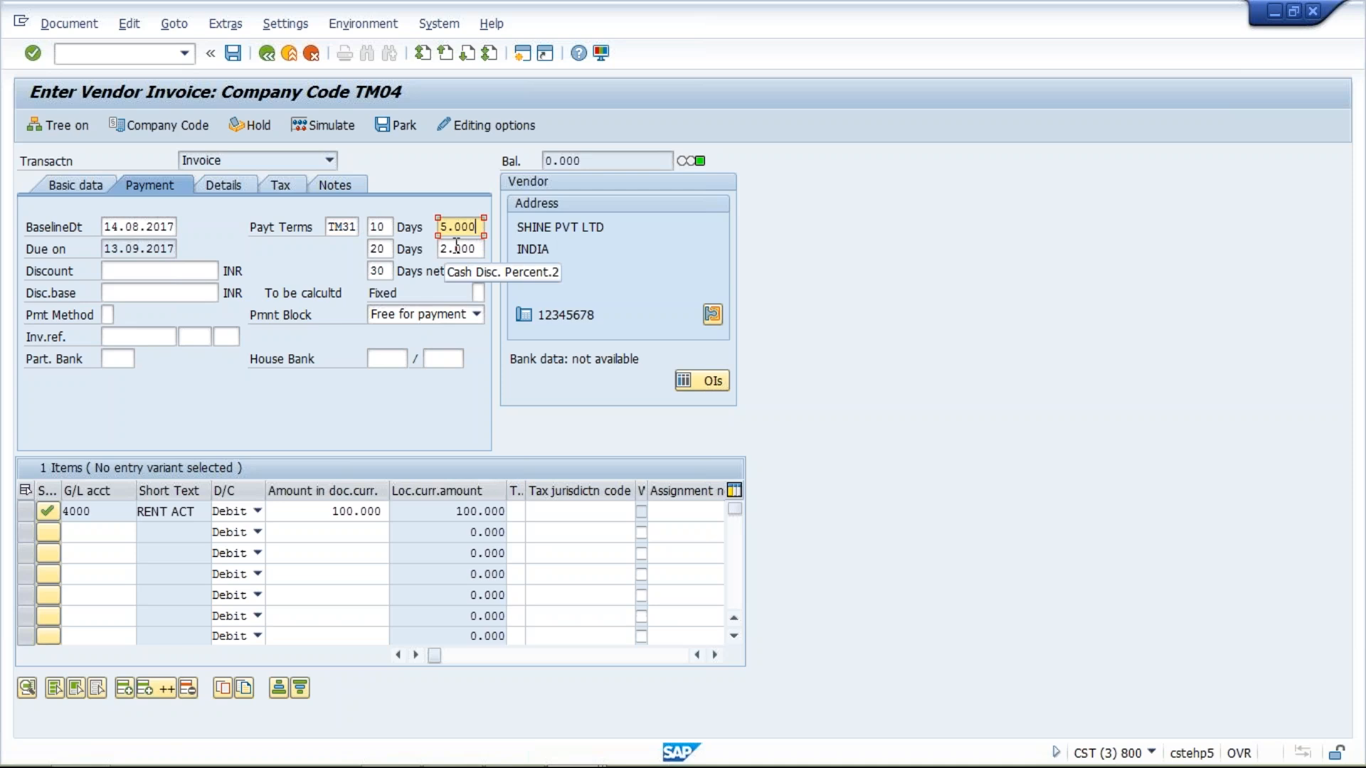
double_click(369, 271)
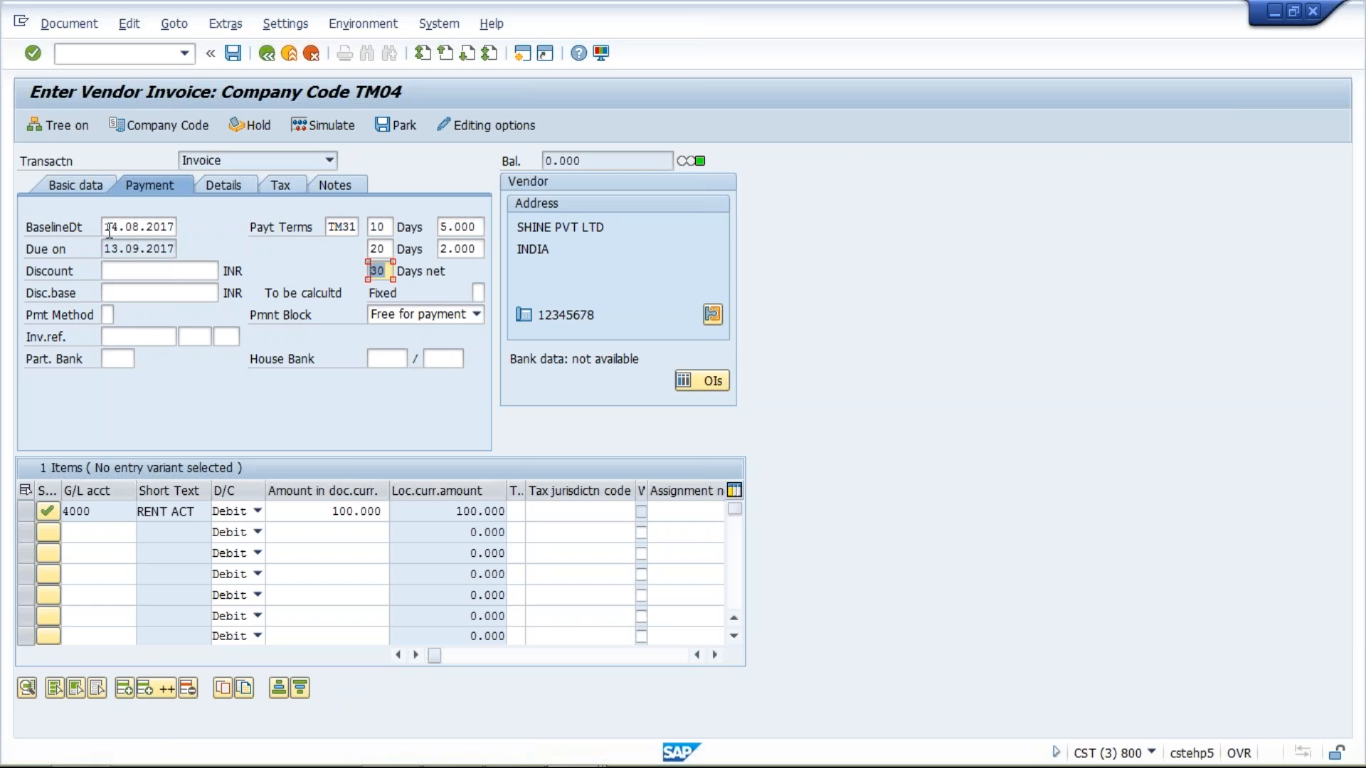
drag(105, 232, 175, 221)
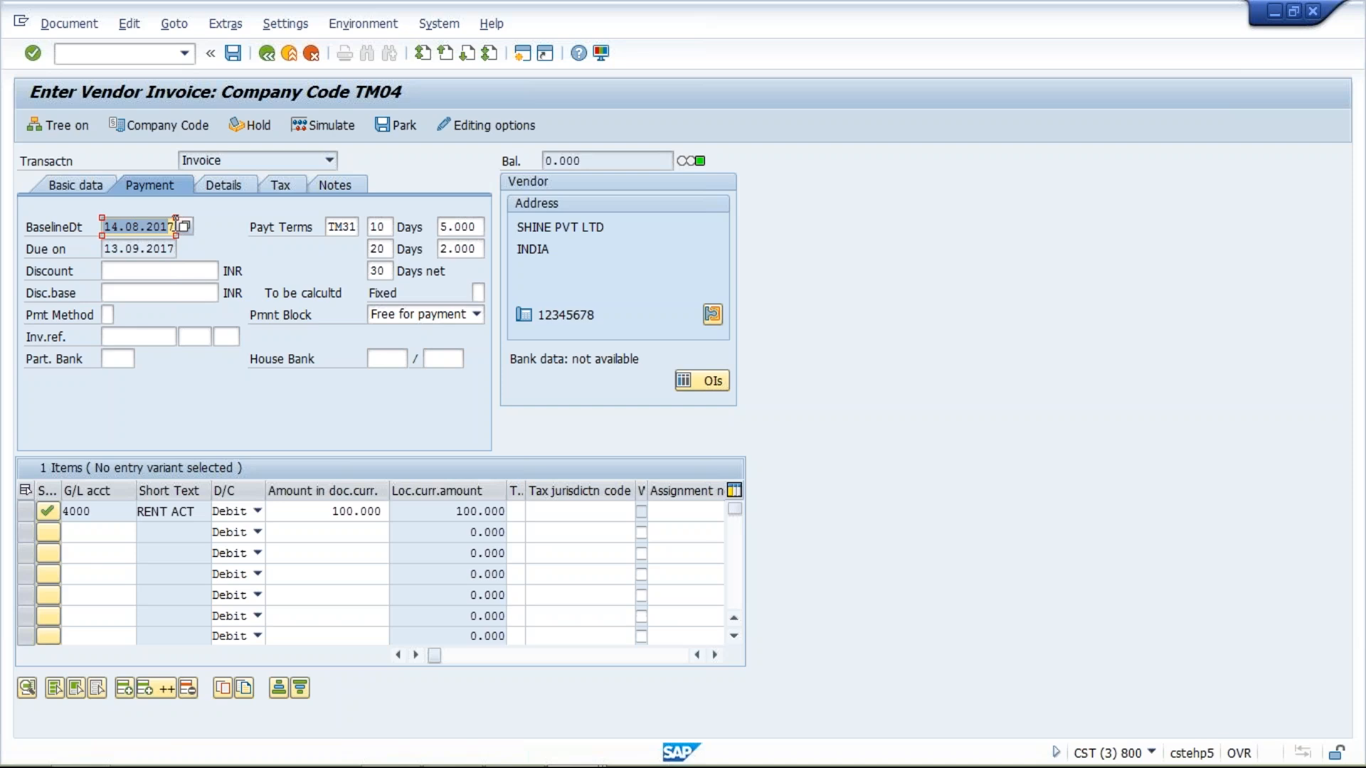
click(125, 227)
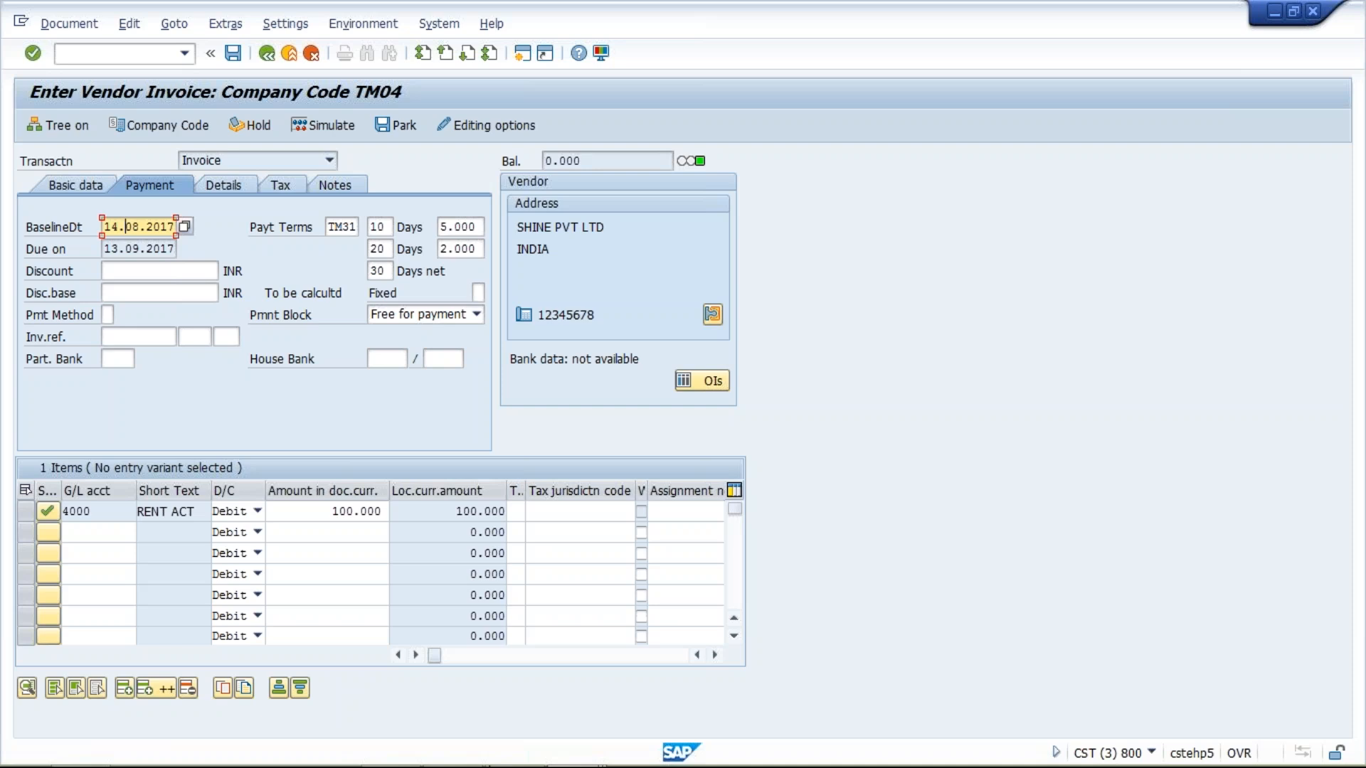
mouse_move(573, 746)
click(676, 641)
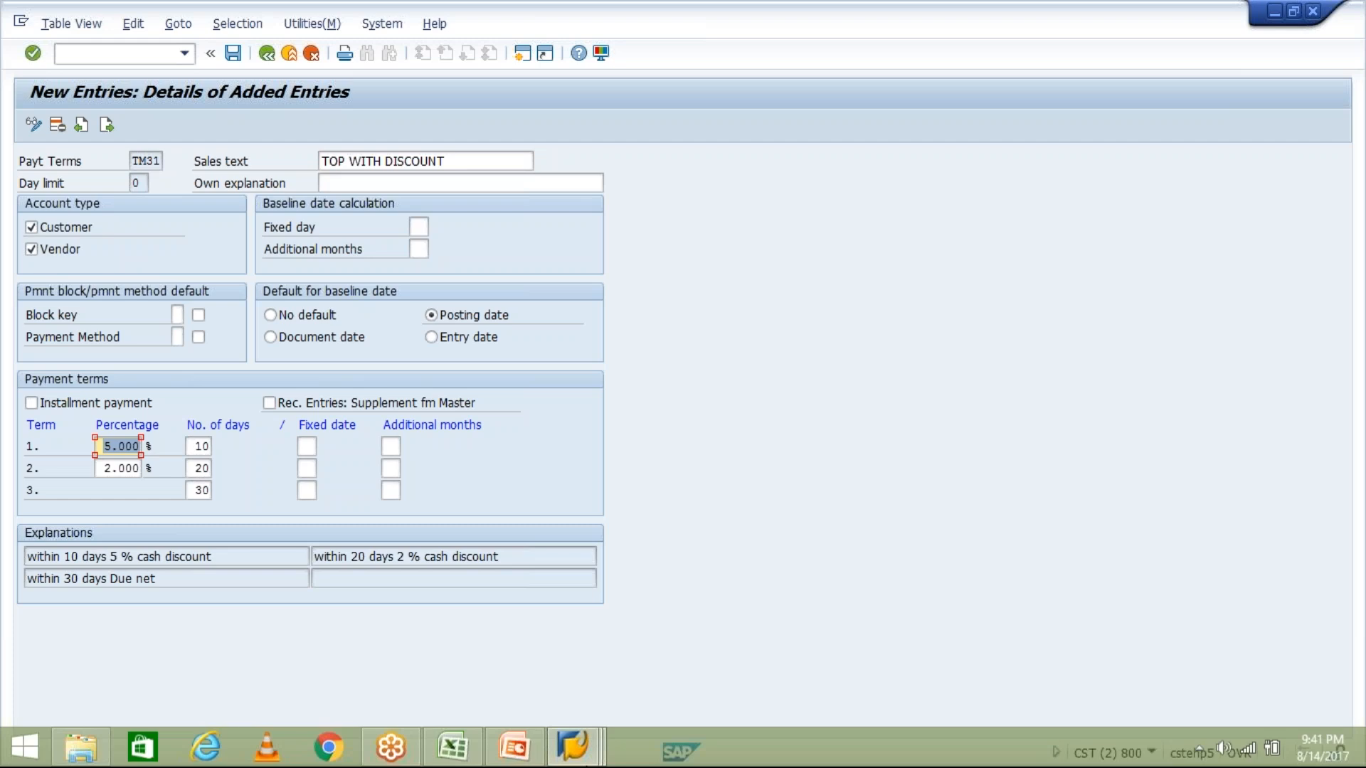
mouse_move(573, 747)
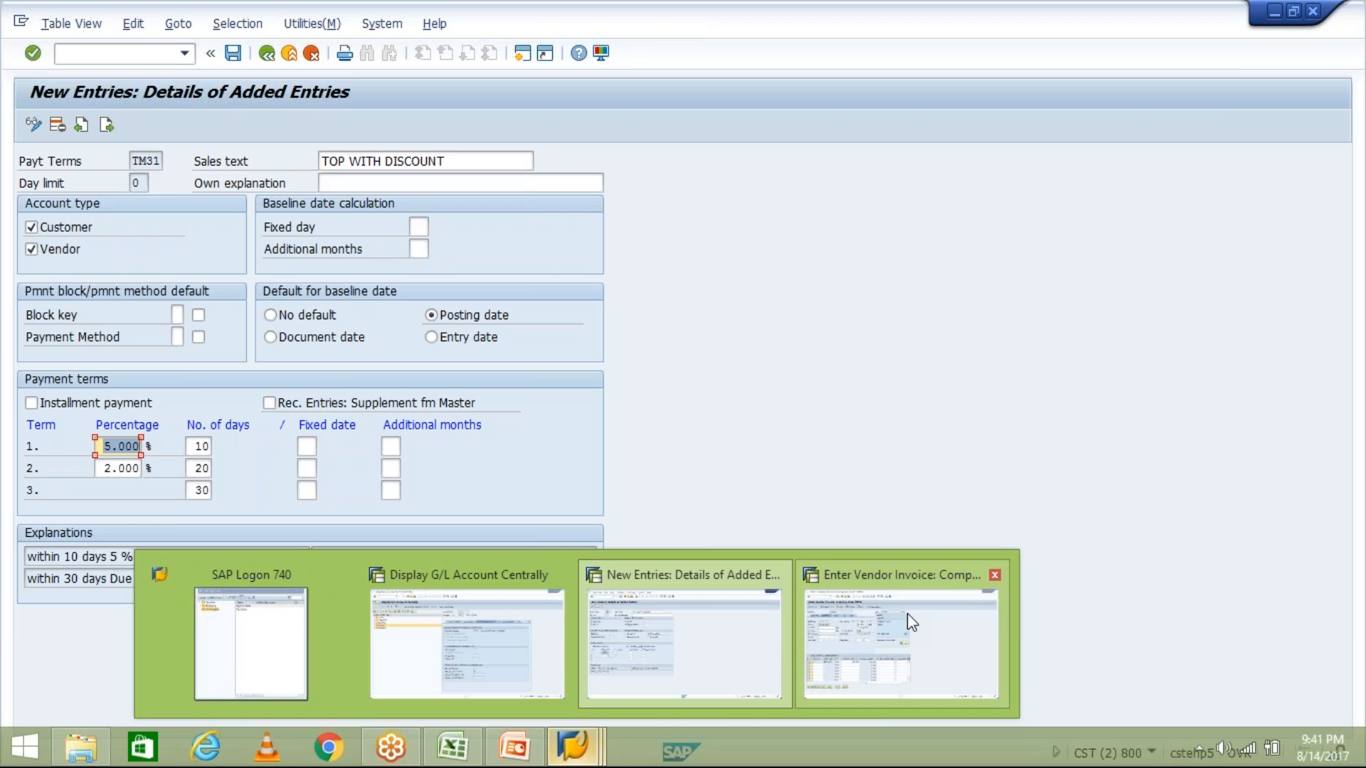
click(907, 614)
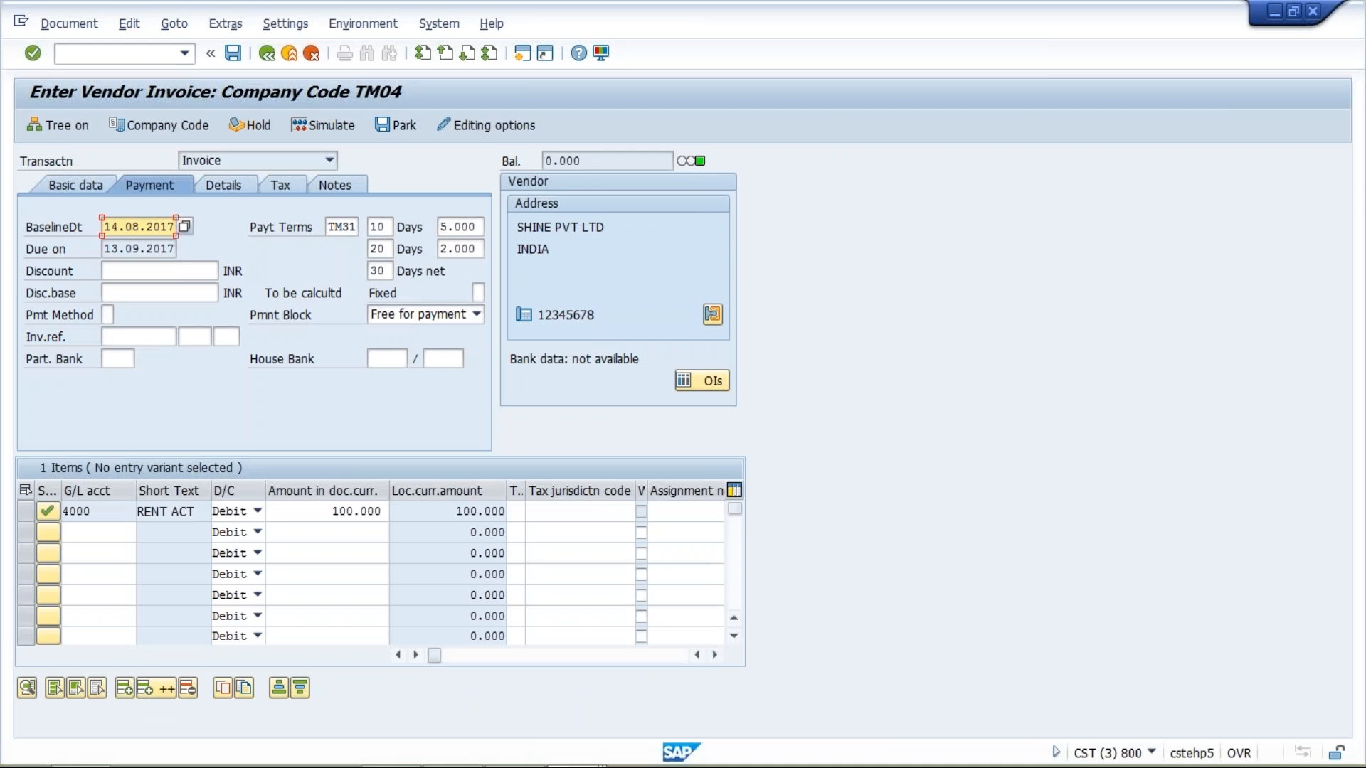
click(194, 270)
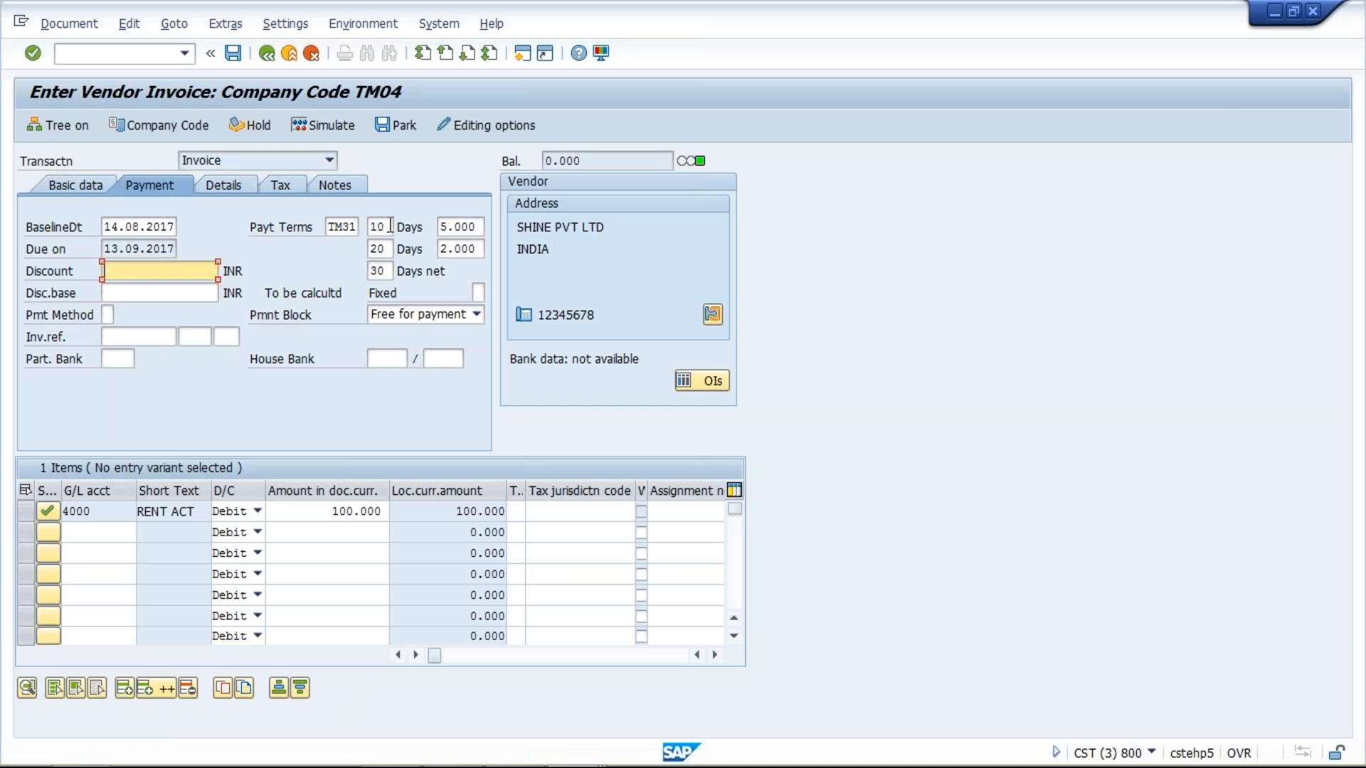
Post the vendor invoice and open the outgoing payments transaction F-53
click(235, 55)
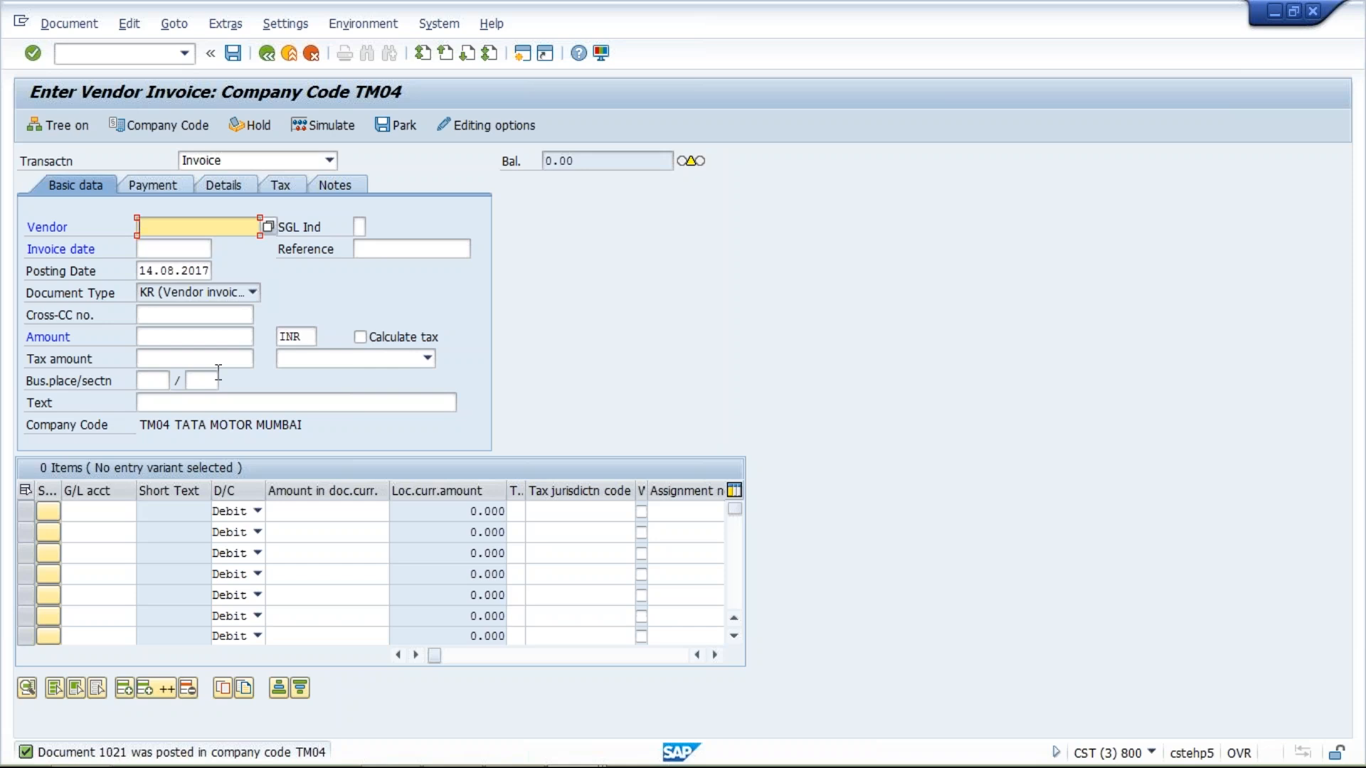
click(103, 52)
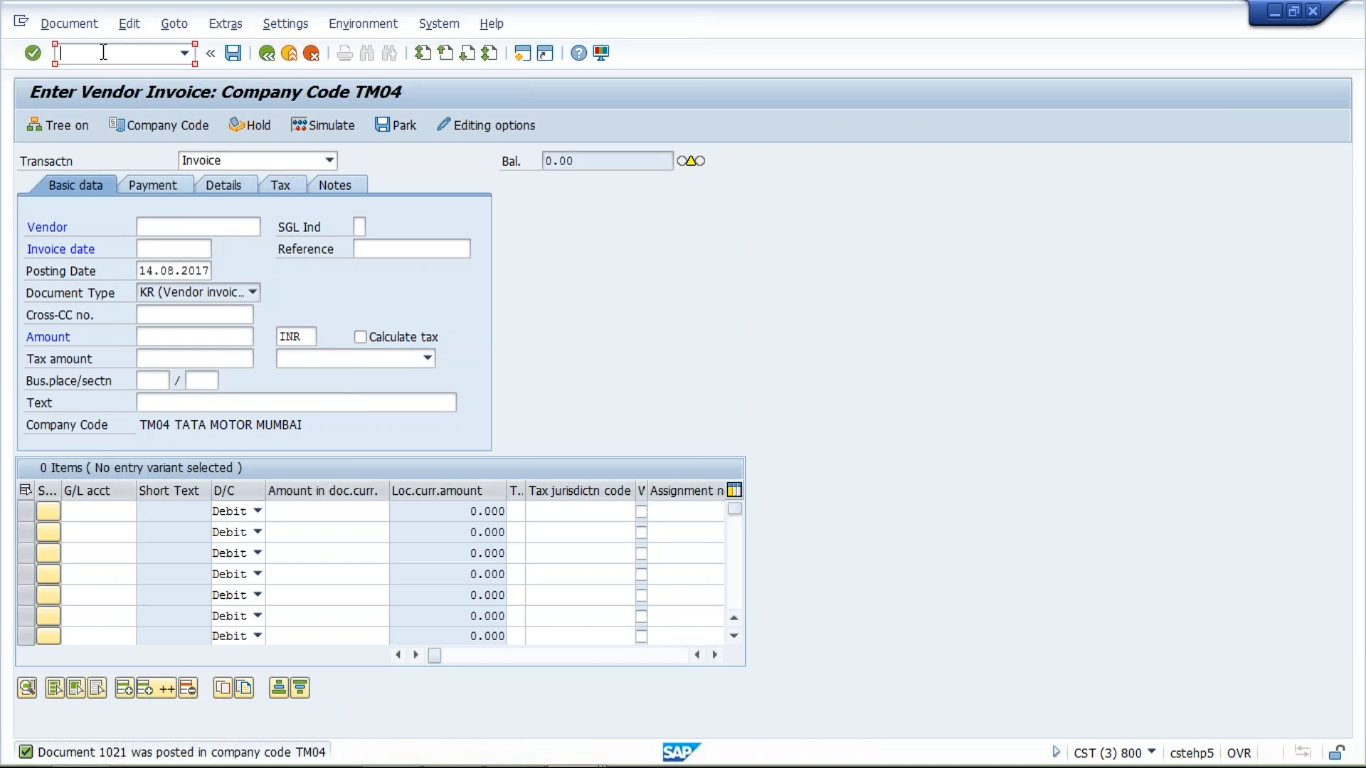
text(/NF-53)
key(Return)
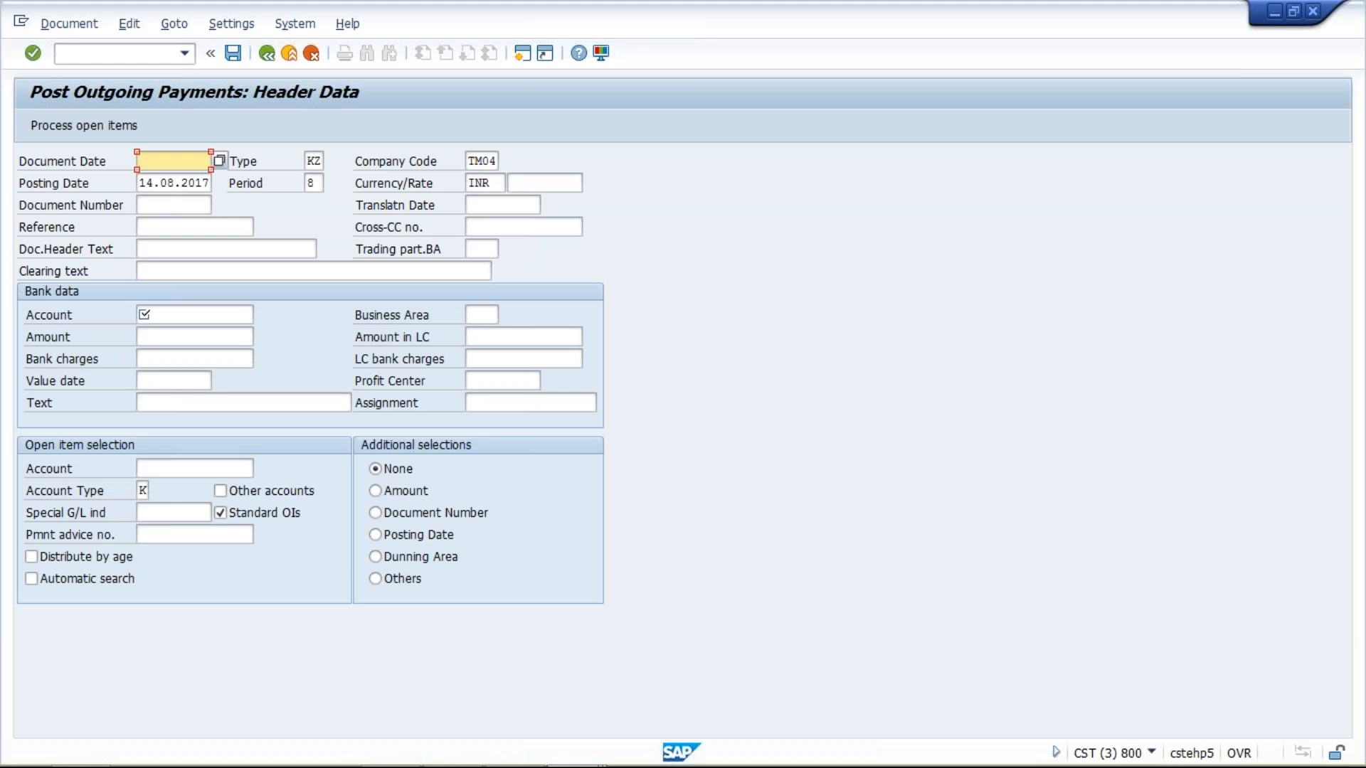
Set the payment's document date to 13.08.2017, the bank account to 1000 and the amount to 1
click(160, 161)
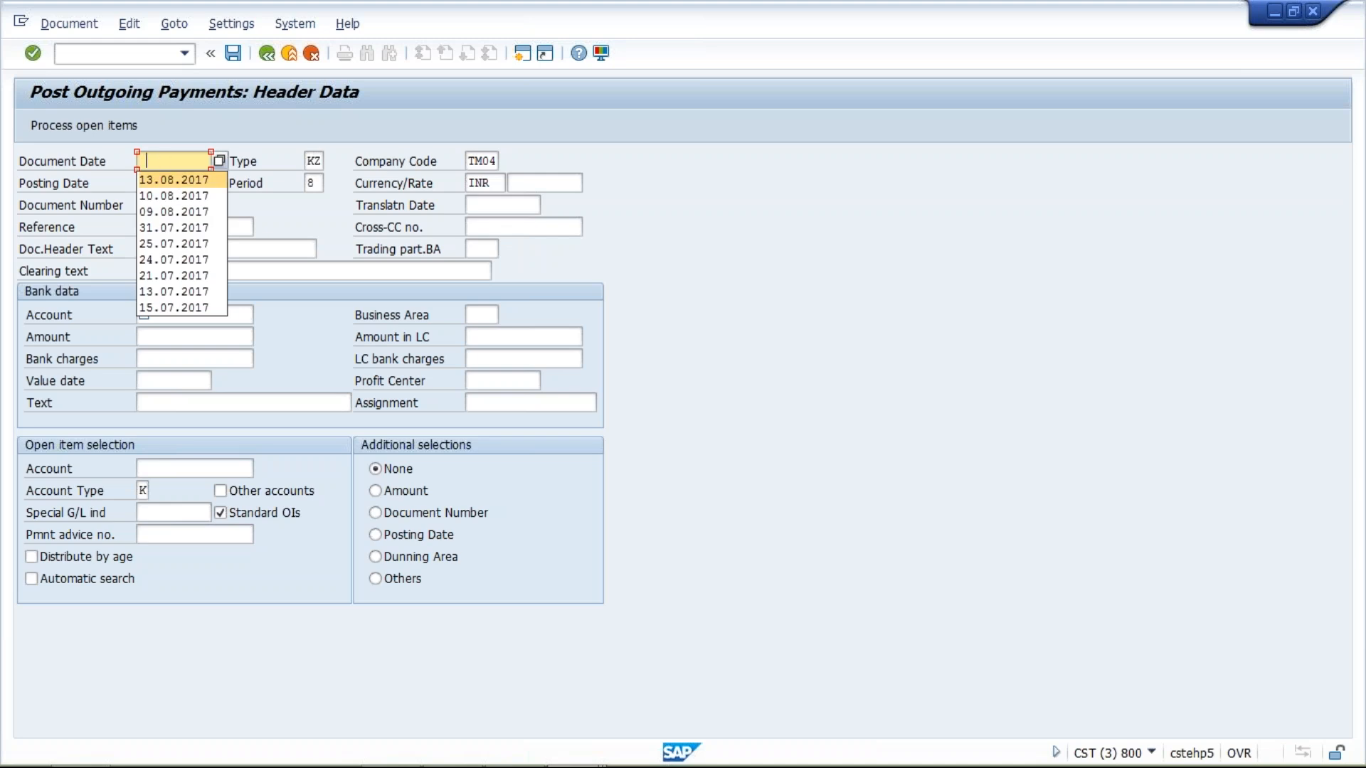
key(Return)
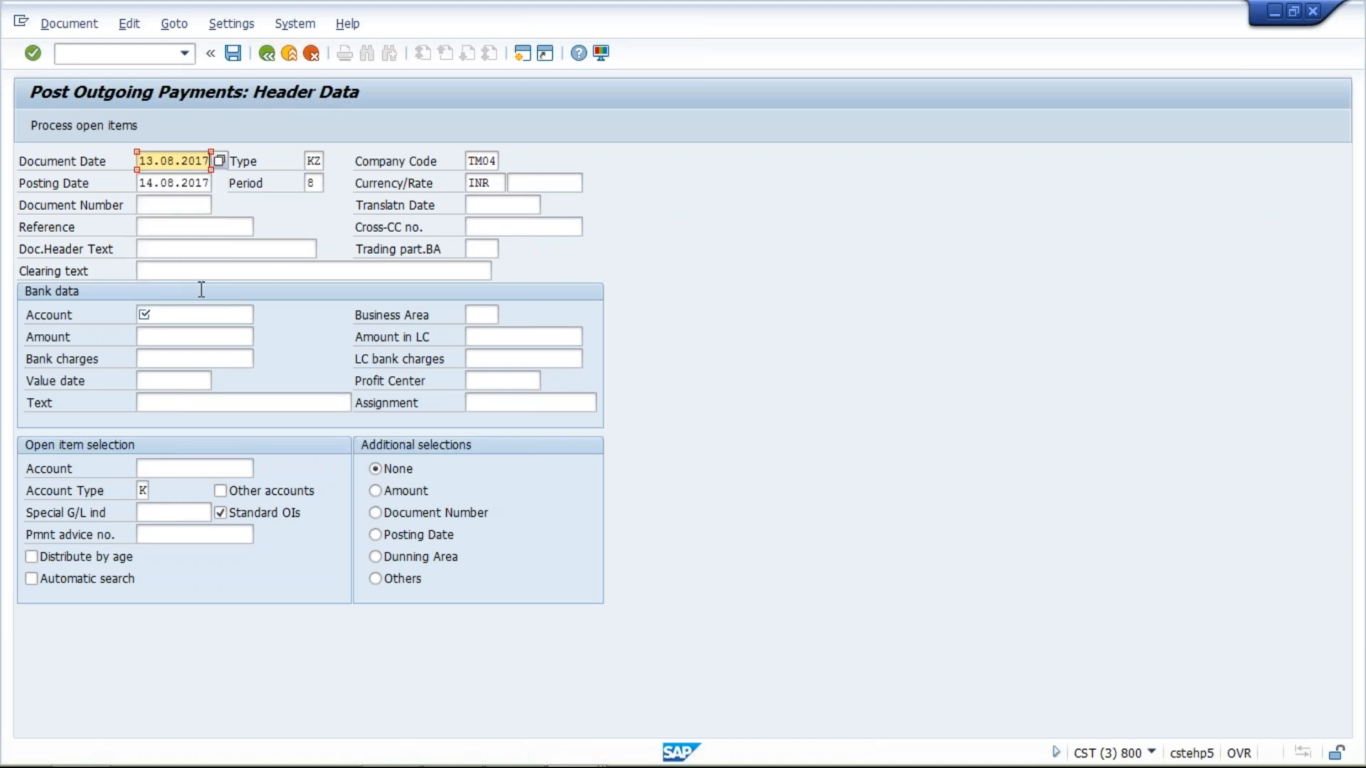
click(144, 315)
click(183, 342)
click(190, 340)
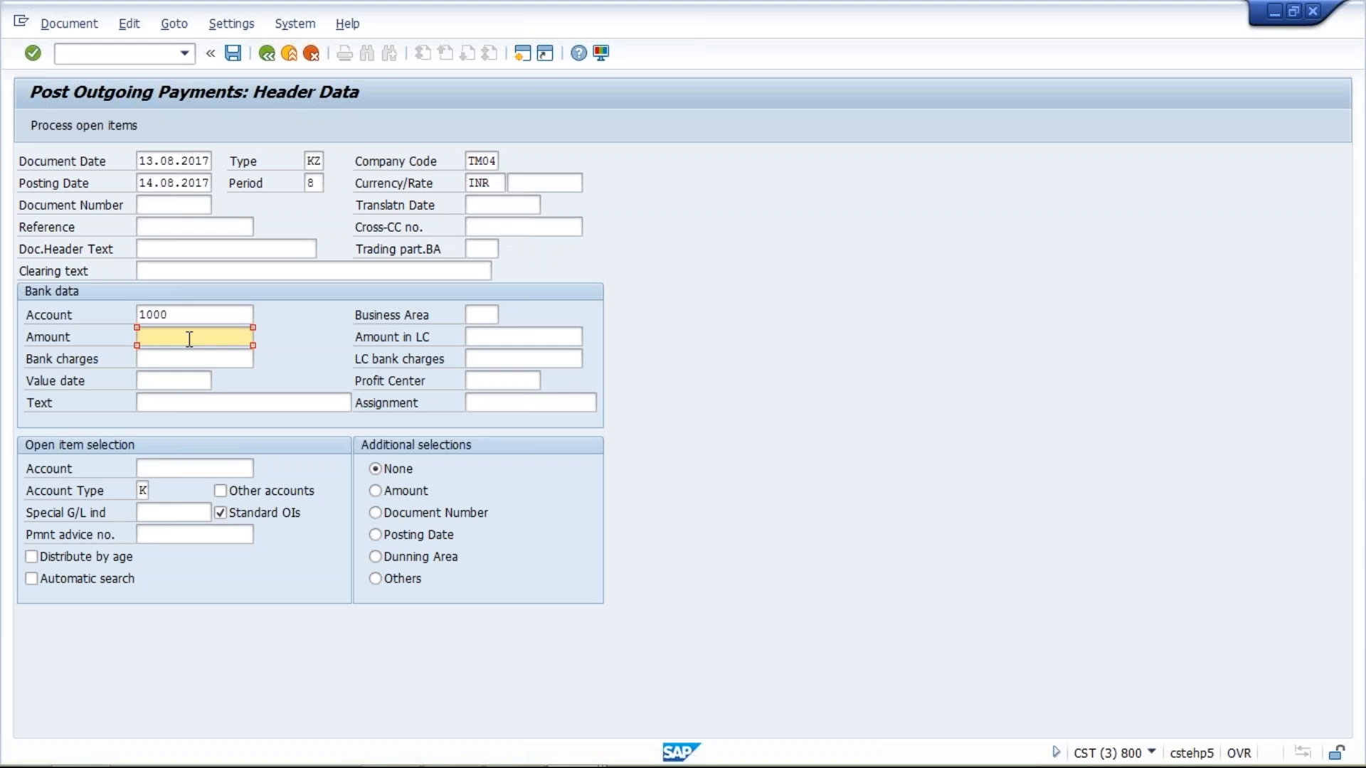
text(1)
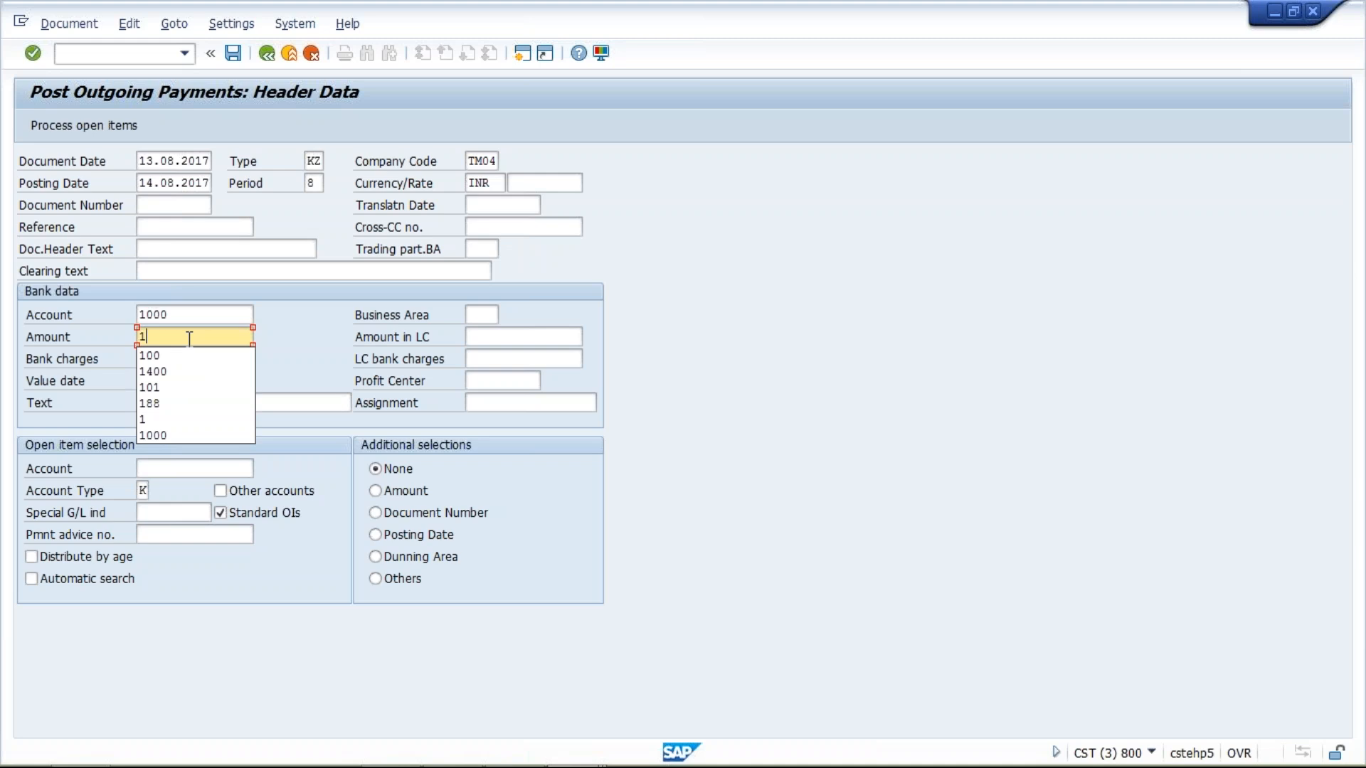
click(190, 340)
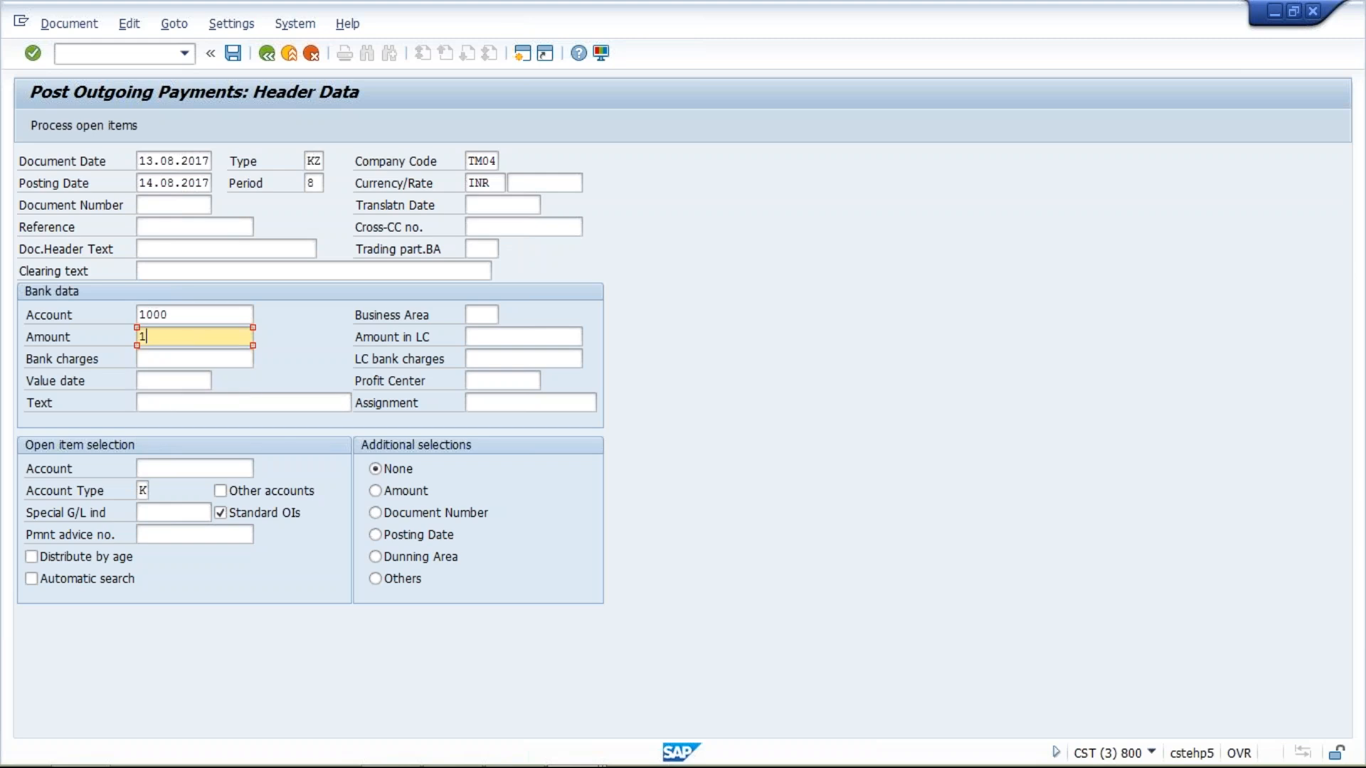
Choose the invoiced vendor's account for open item selection and process its open items
click(173, 476)
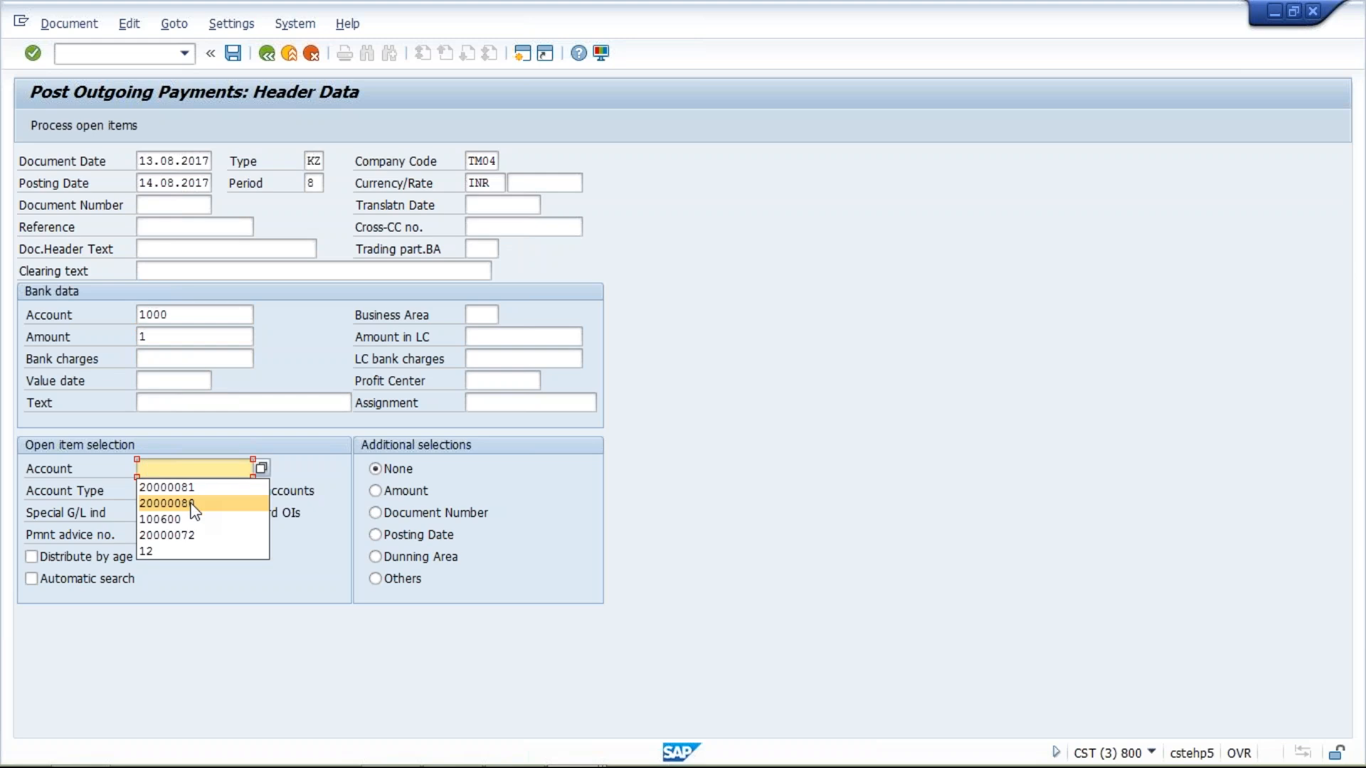
click(194, 504)
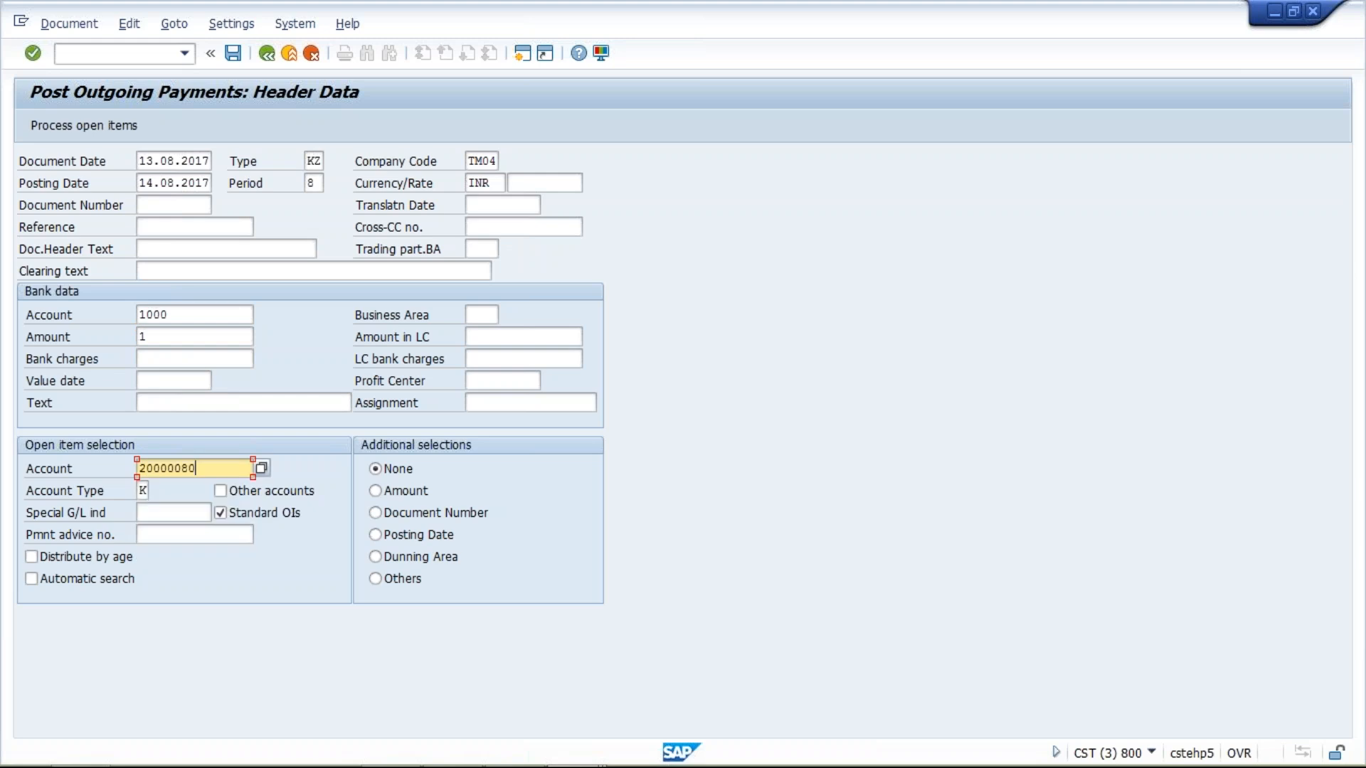
click(74, 121)
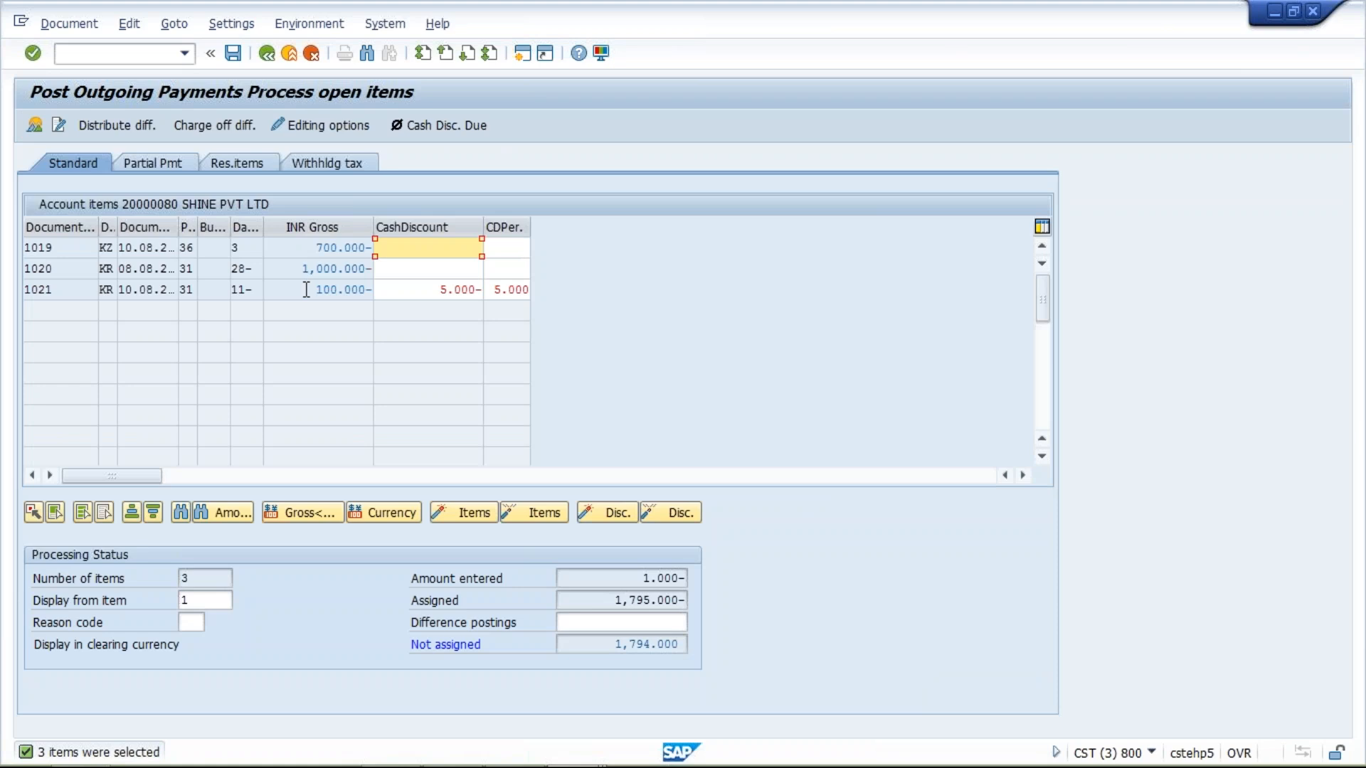
Deactivate the 700 and 1,000 open items, keeping only the 100 invoice with cash discount assigned
drag(57, 290, 19, 290)
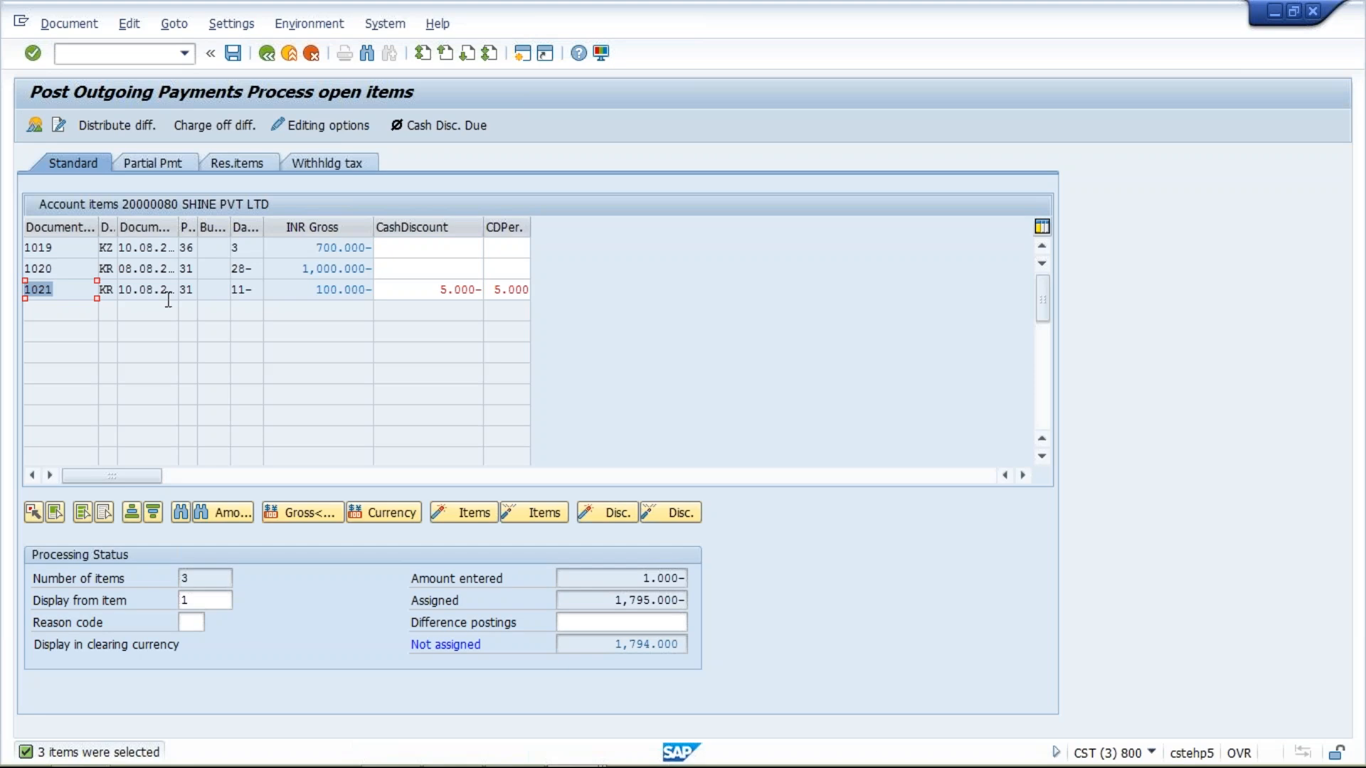
click(290, 292)
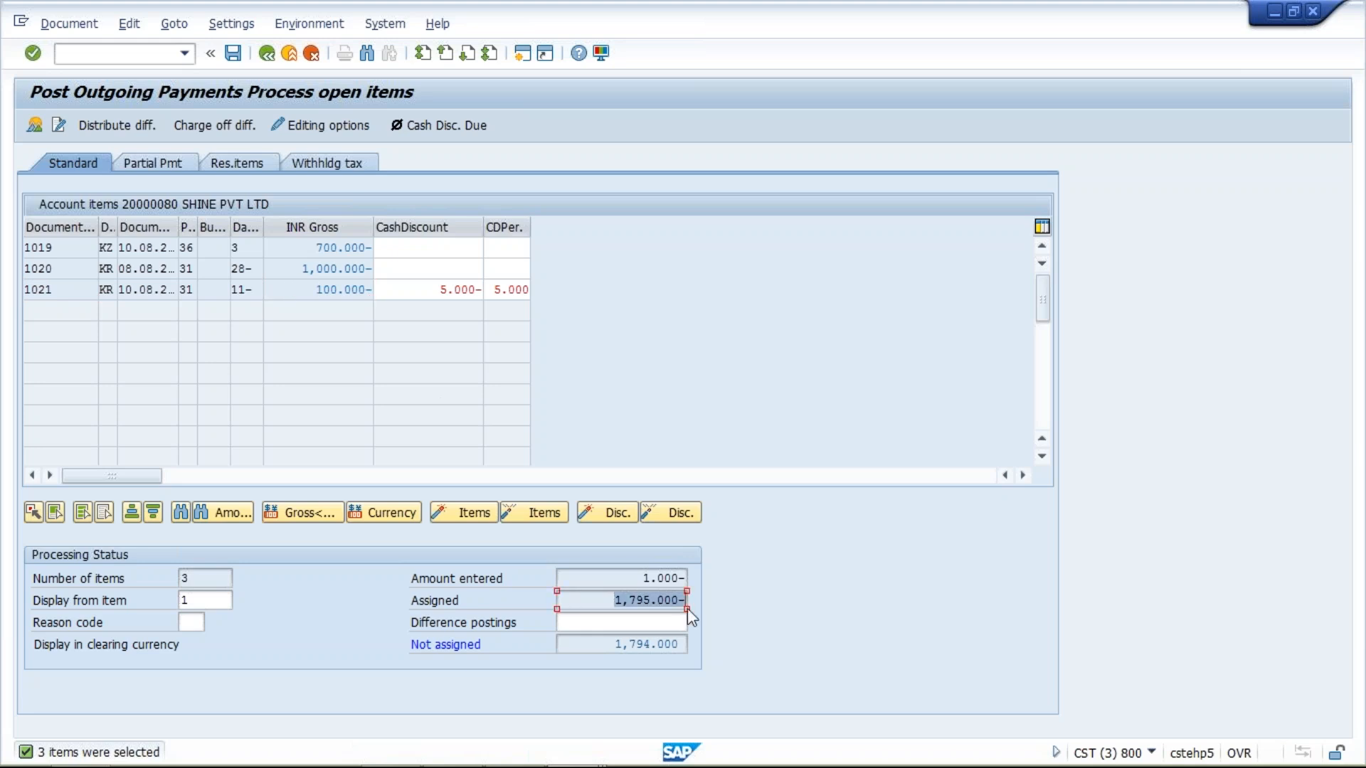
drag(609, 601, 702, 599)
double_click(301, 249)
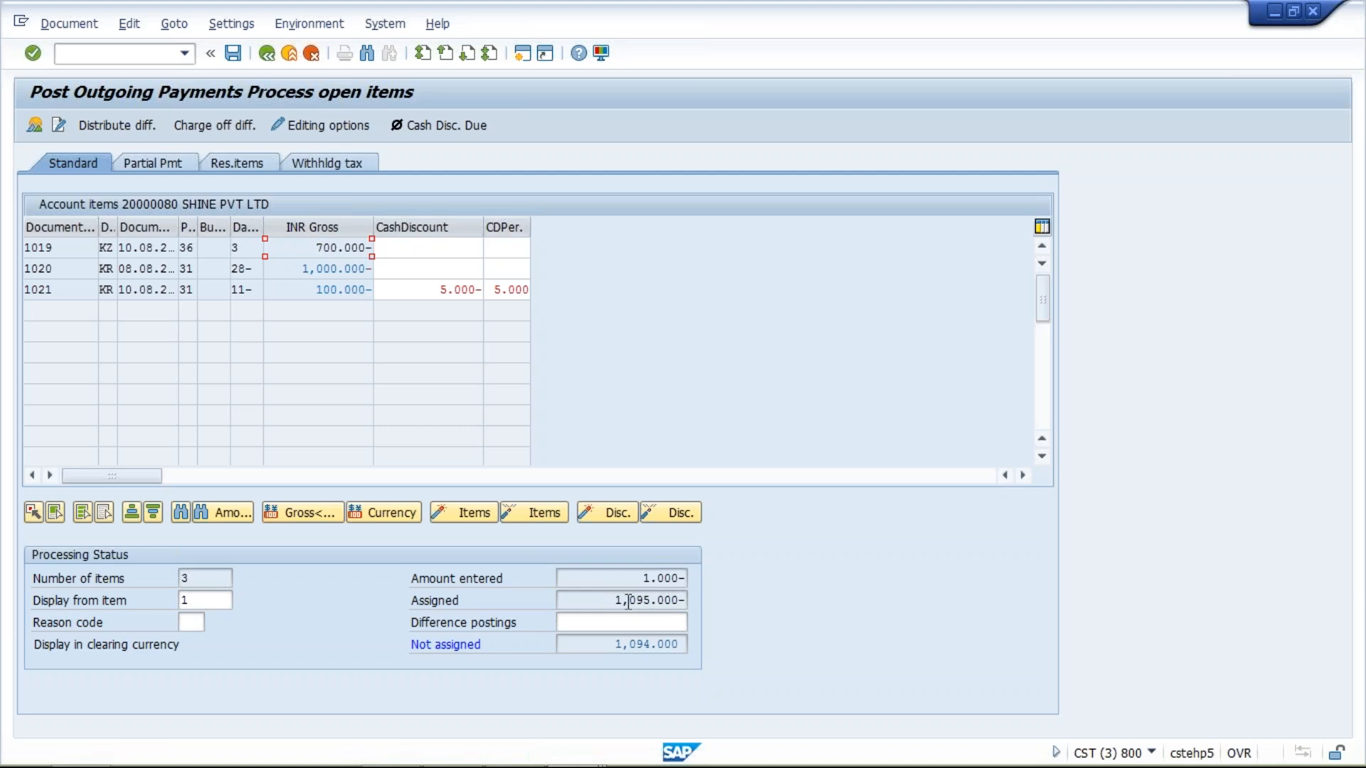
double_click(322, 268)
drag(616, 600, 680, 598)
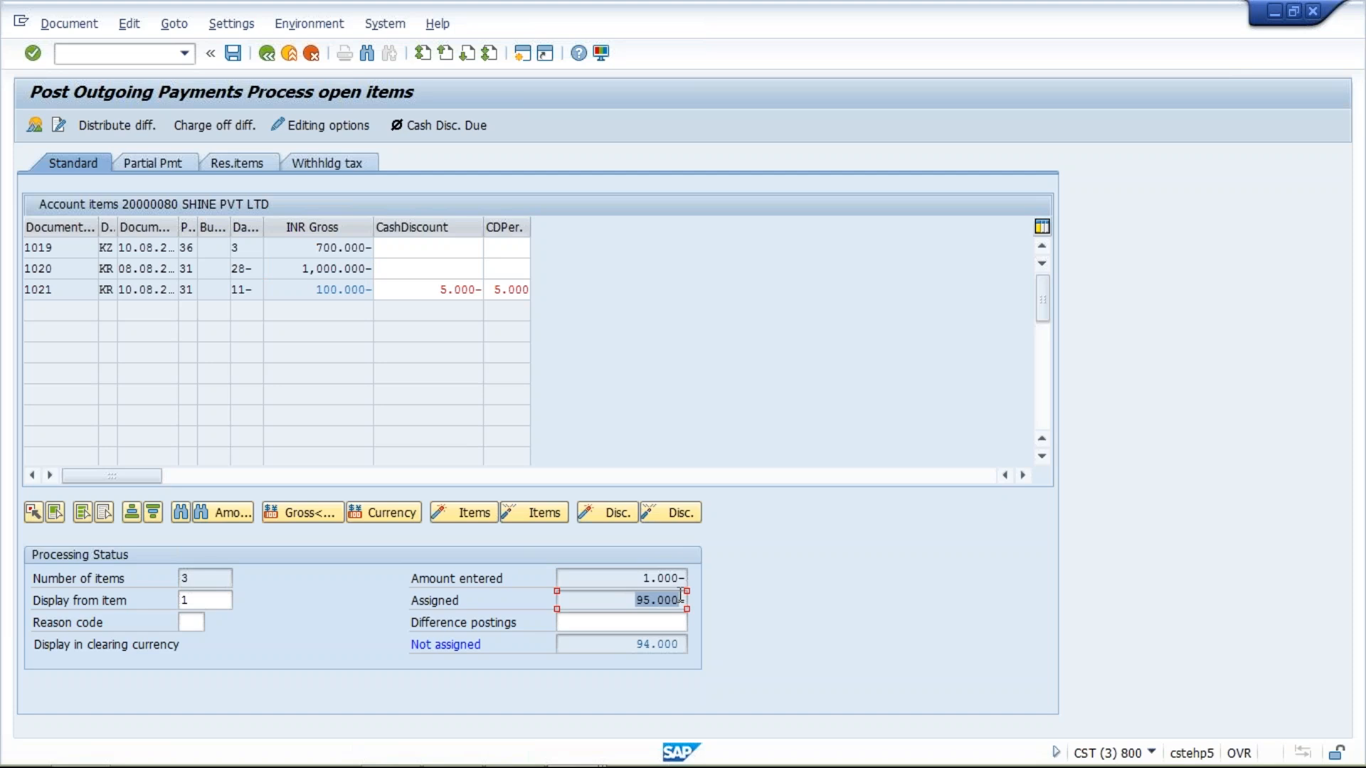
Correct the amount of the HDFC Bank line item to 95.00 to match the assigned amount
drag(640, 578, 681, 599)
click(636, 577)
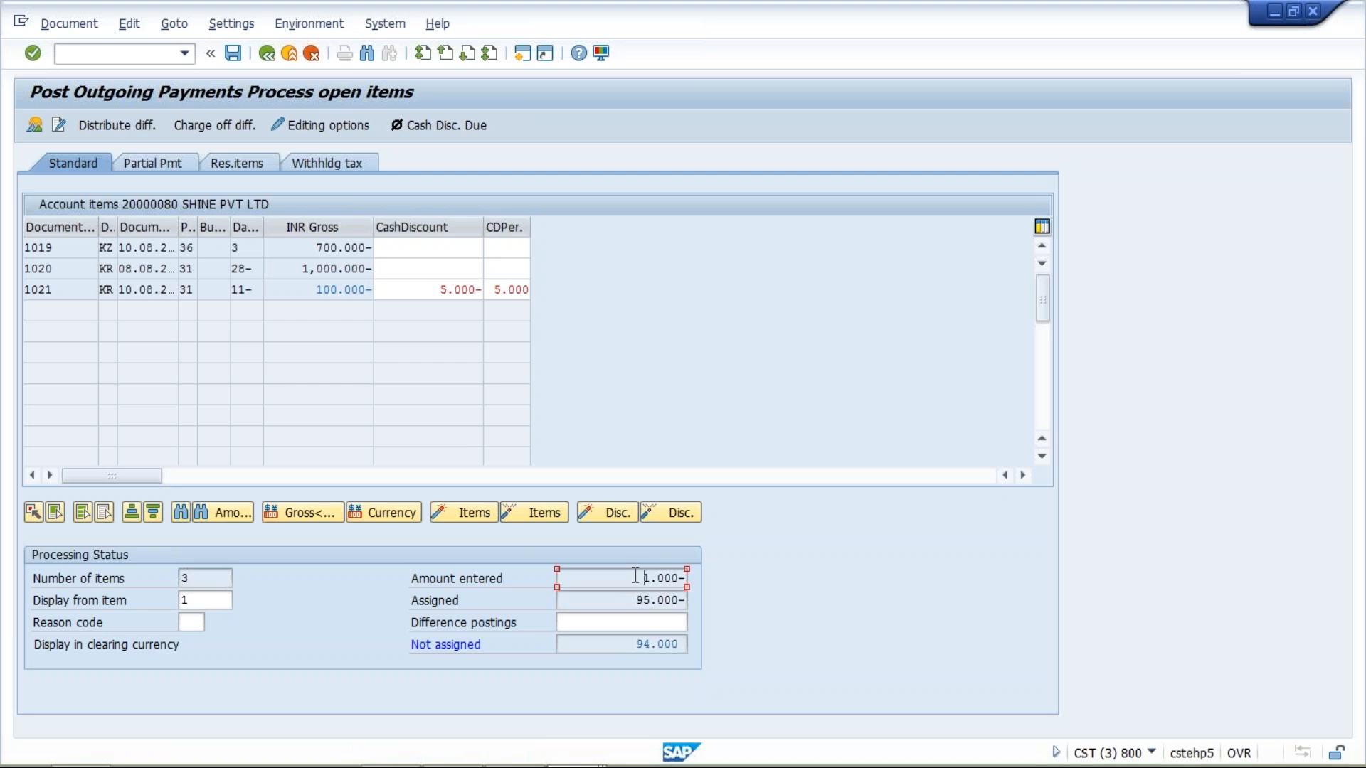
click(34, 126)
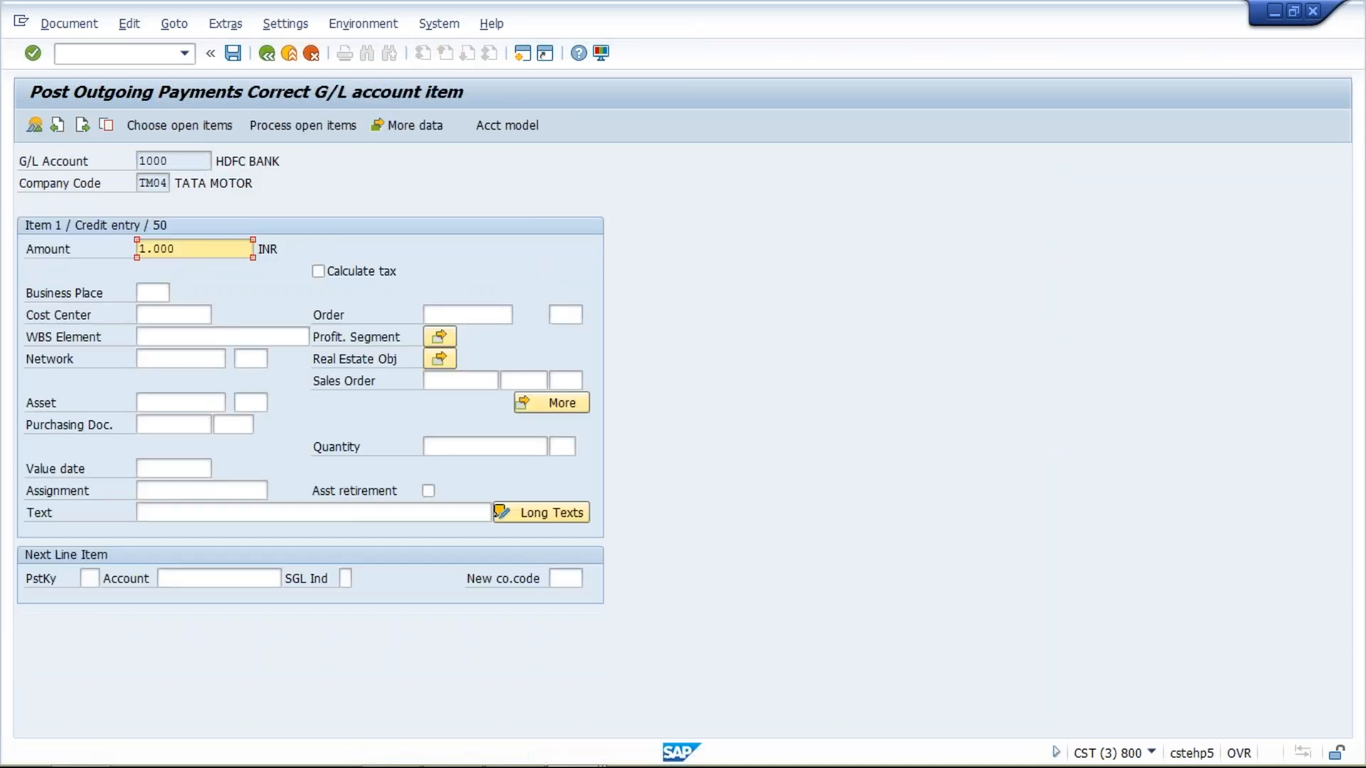
text(95.00)
click(33, 126)
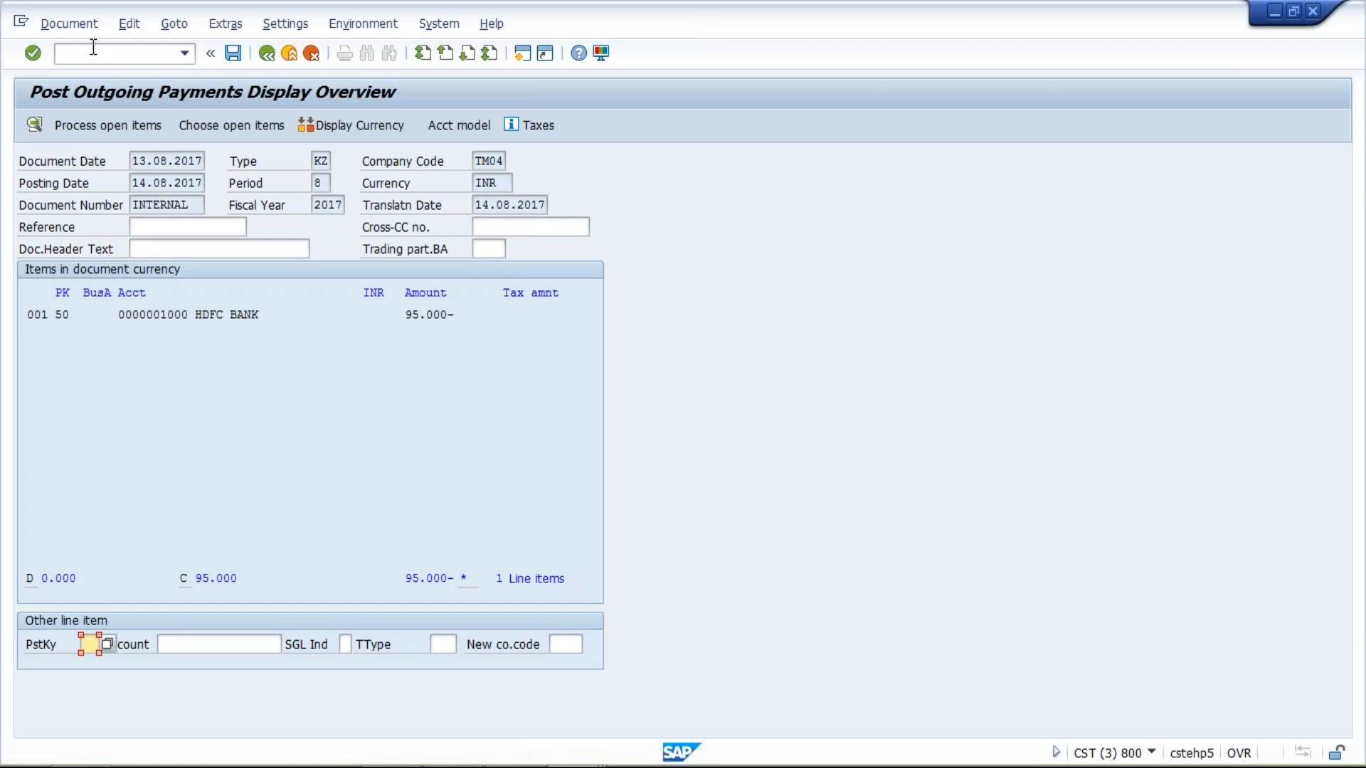
Simulate the outgoing payment document and examine its discount and vendor line items
click(69, 24)
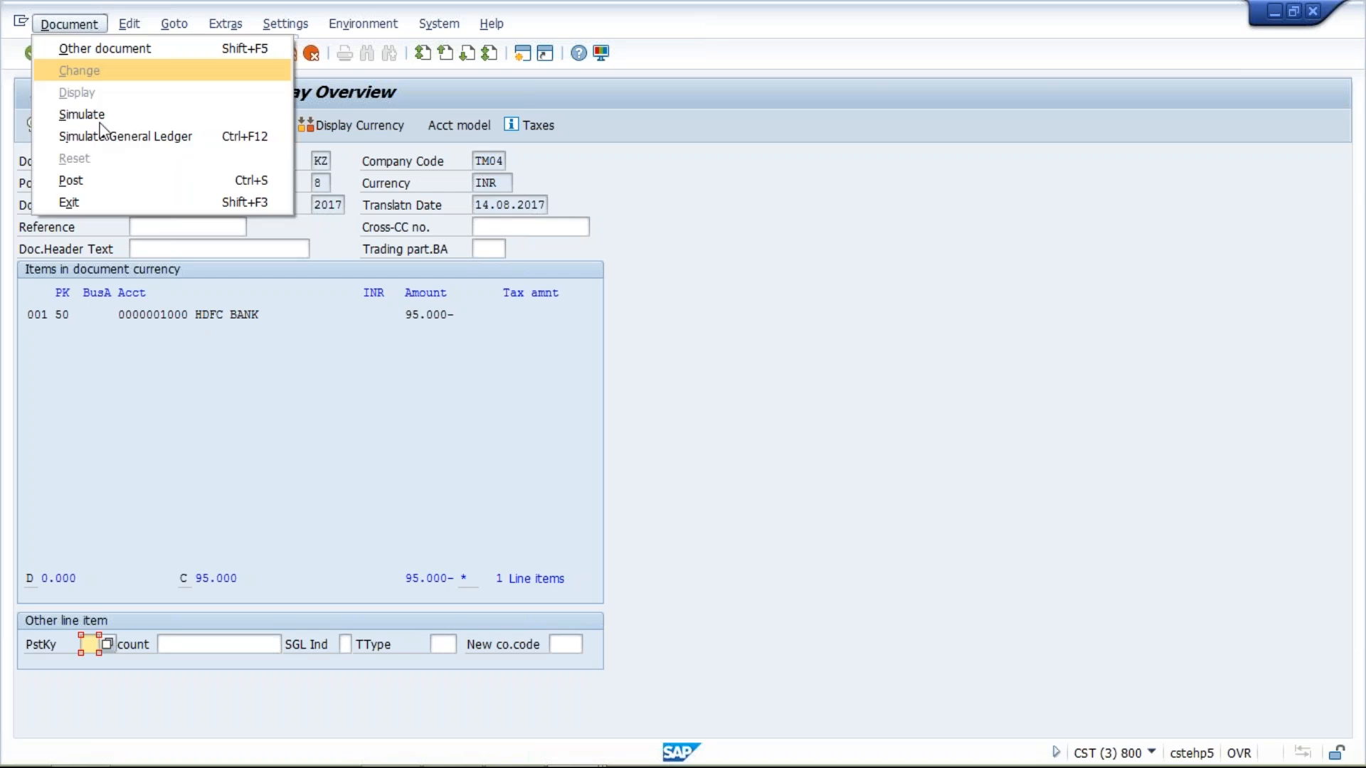
click(100, 117)
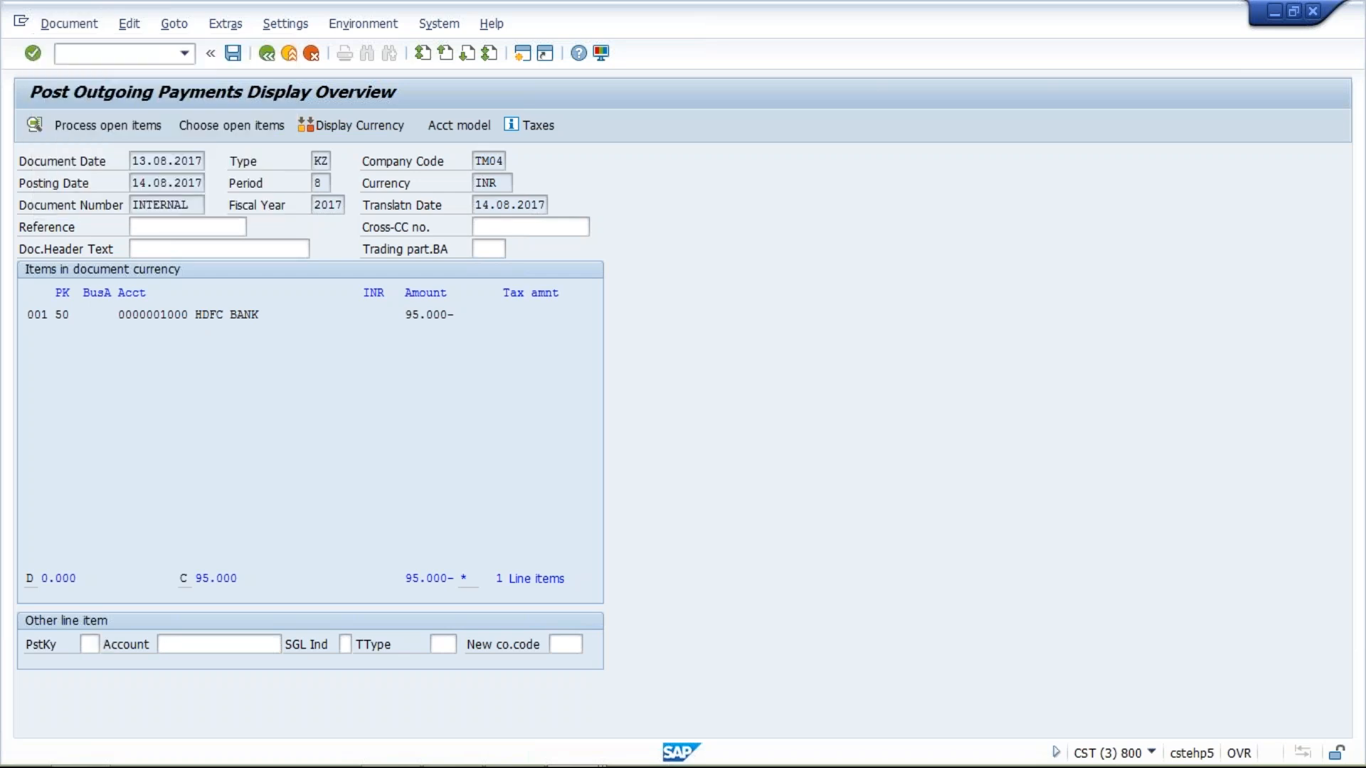
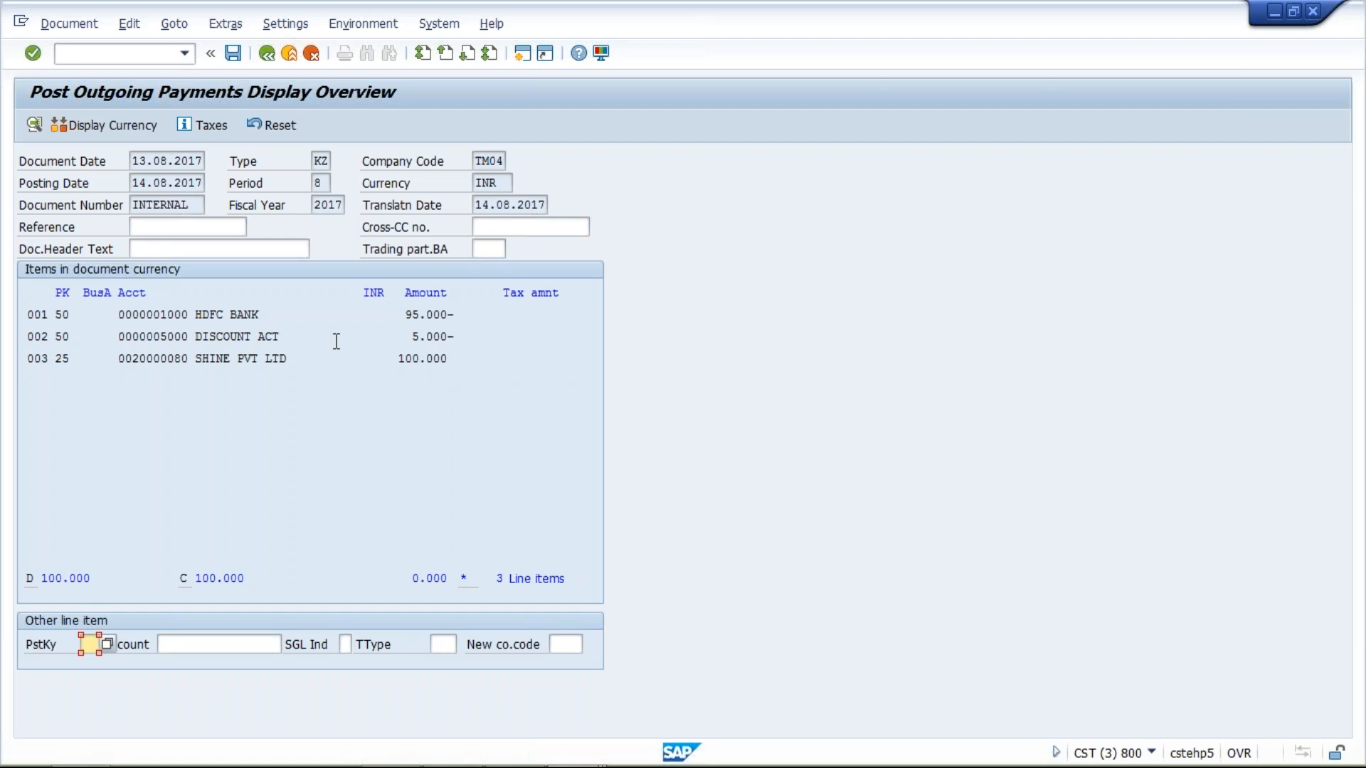
drag(456, 336, 381, 335)
click(461, 365)
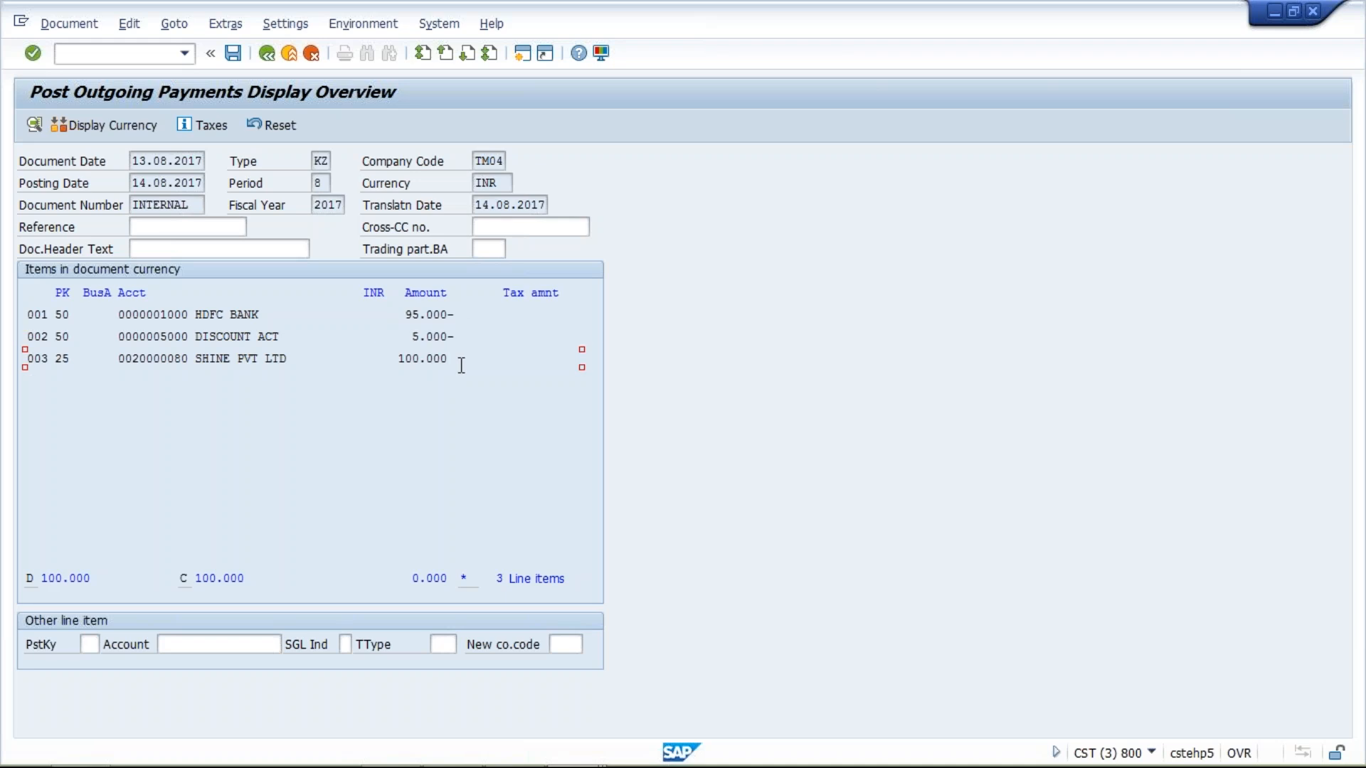
Restart transaction F-53 without posting the simulated payment and set the posting date to 27.08.2017
click(190, 51)
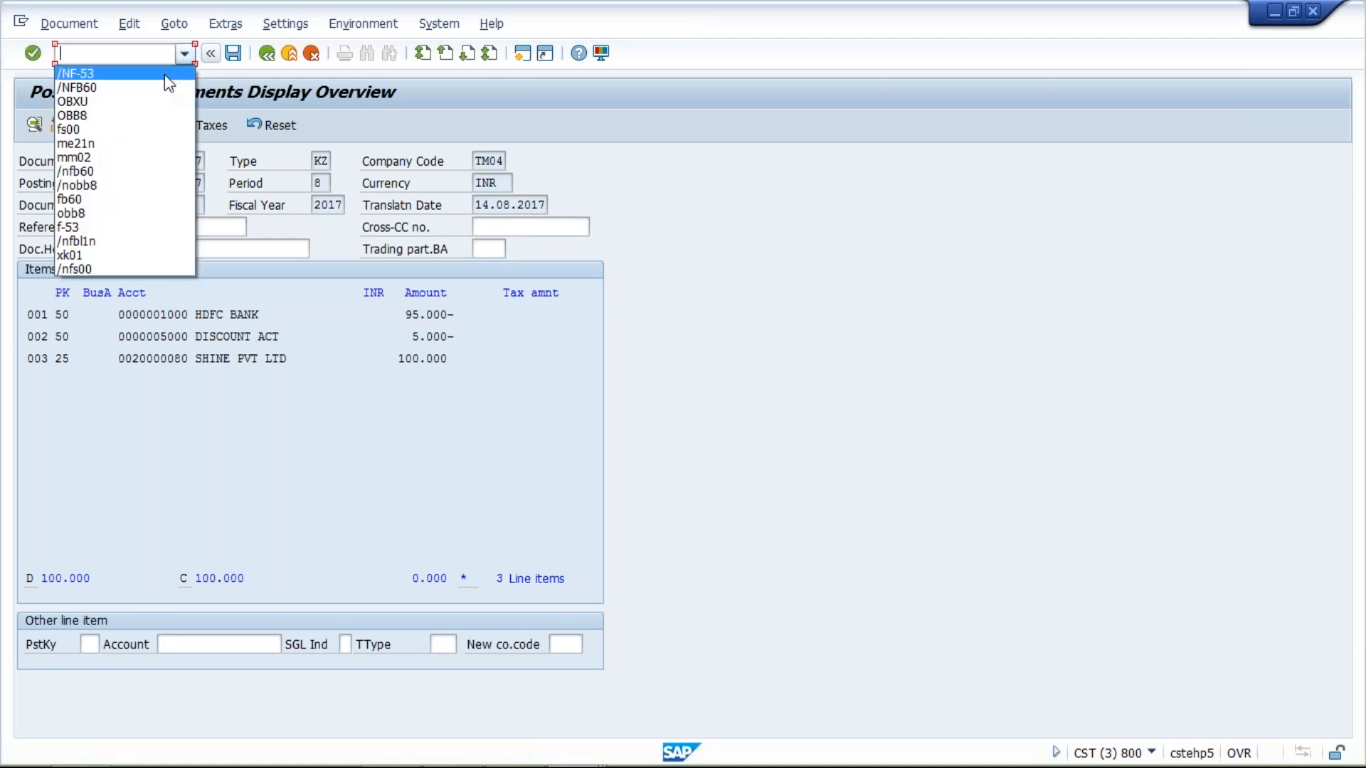
click(164, 74)
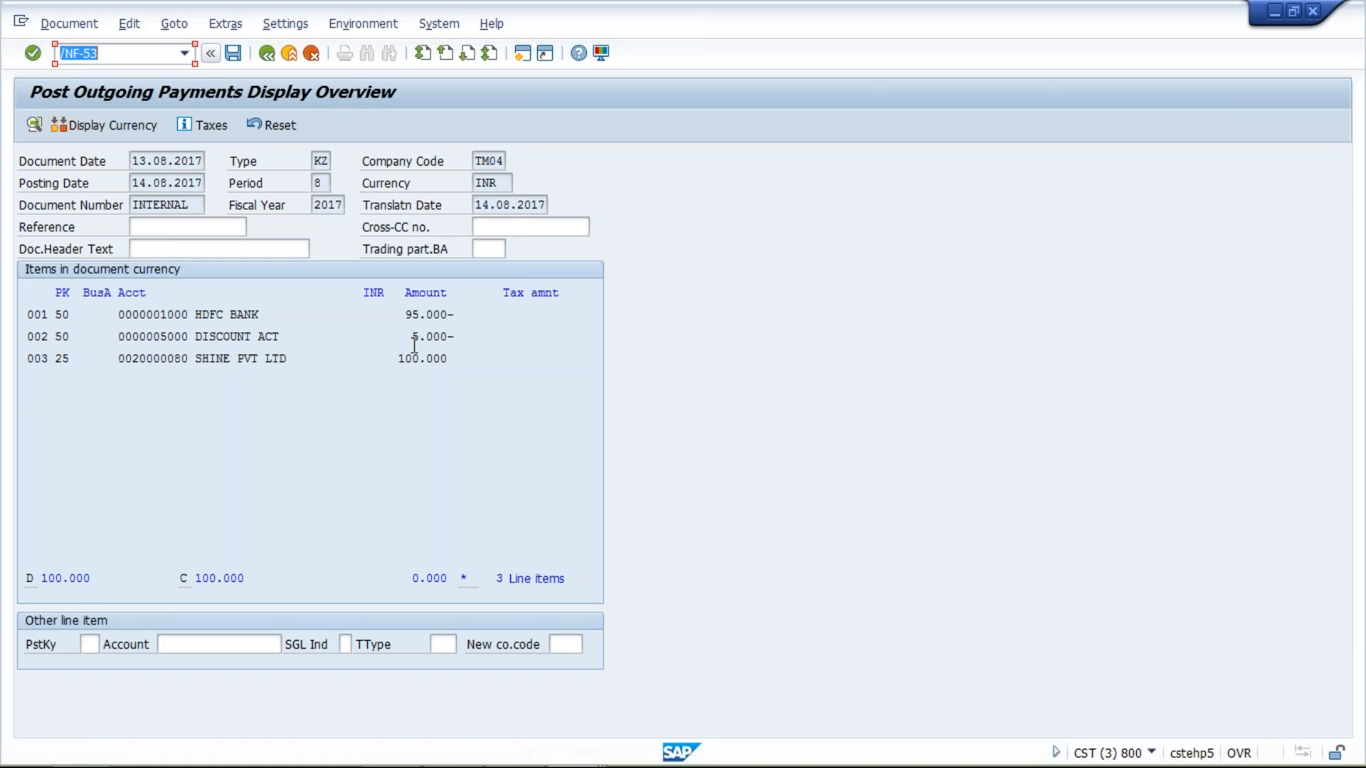
key(Return)
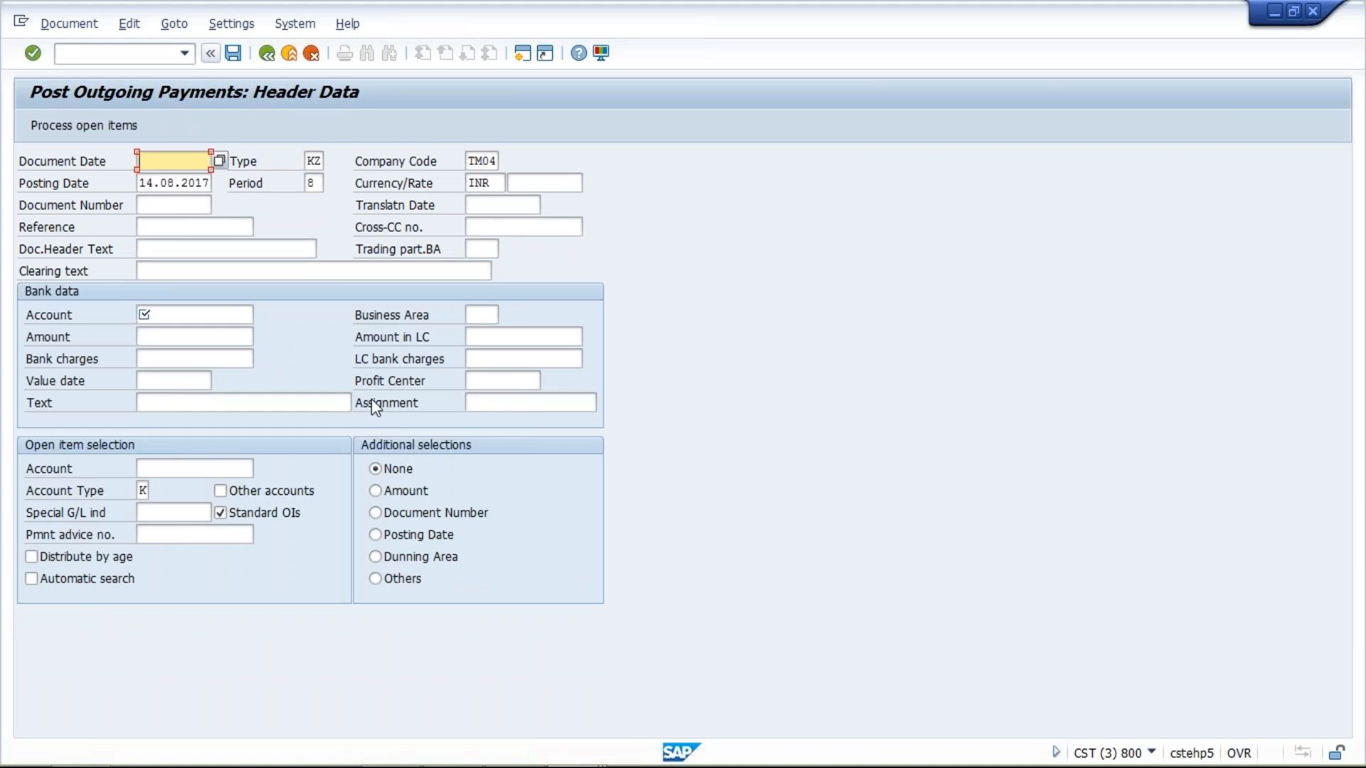
click(147, 185)
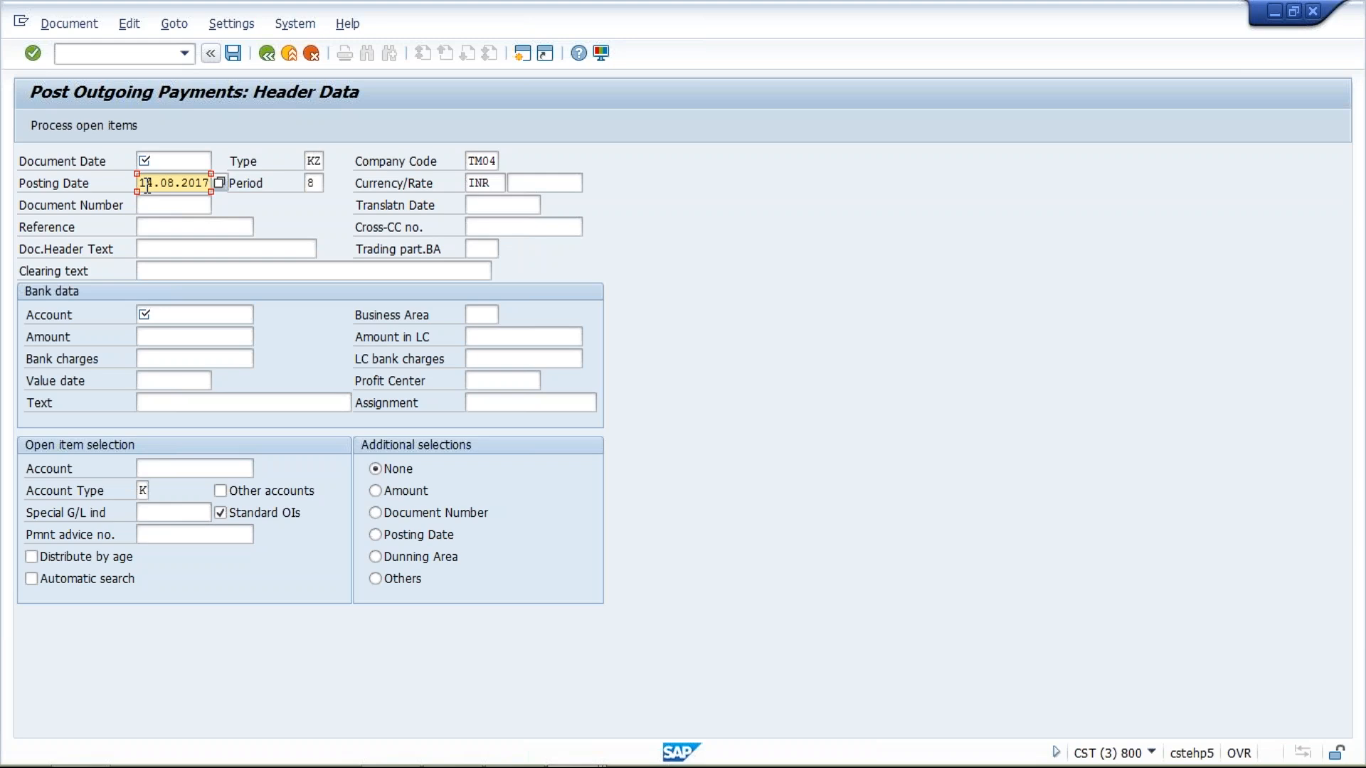
click(147, 187)
text(27)
Switch to the Class workbook in Excel and change the terms' start date to 14.08.2017 and end date to 13.09.2017
mouse_move(419, 767)
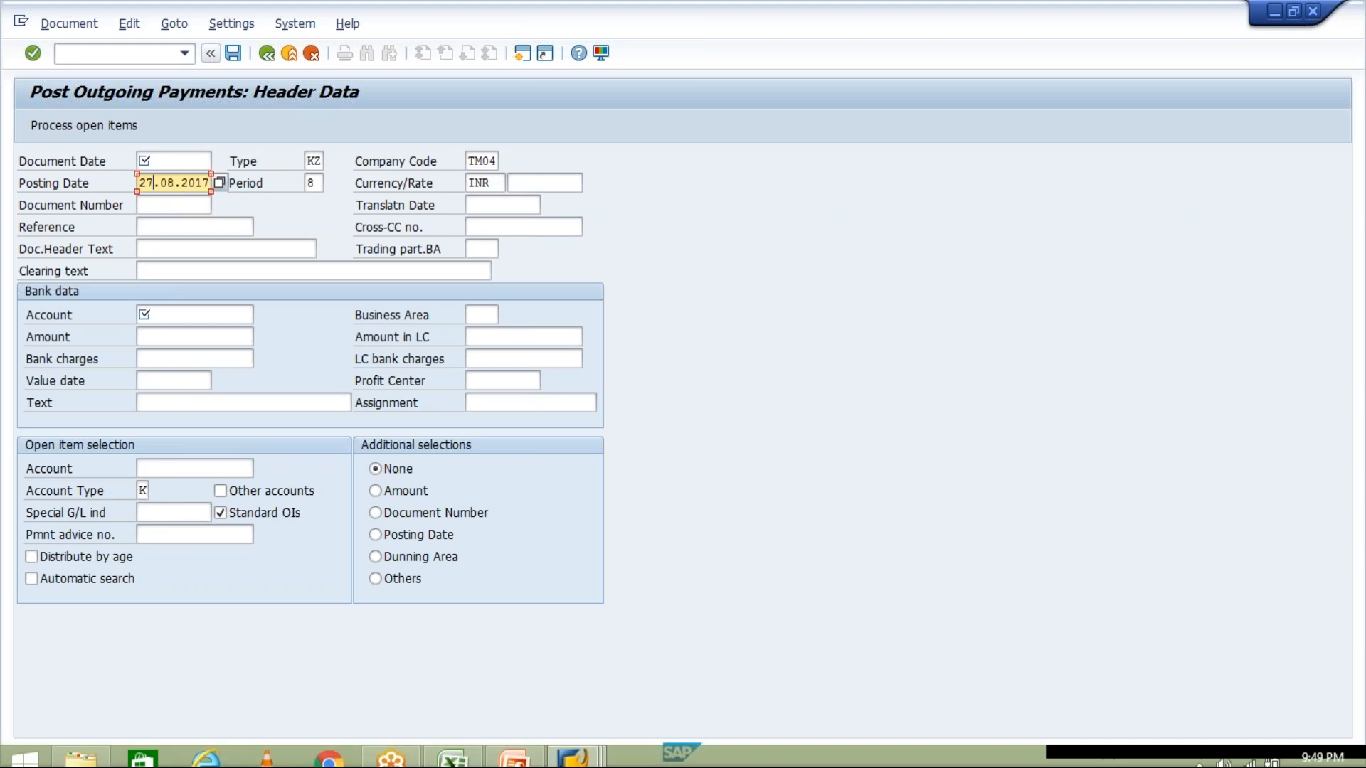
click(477, 749)
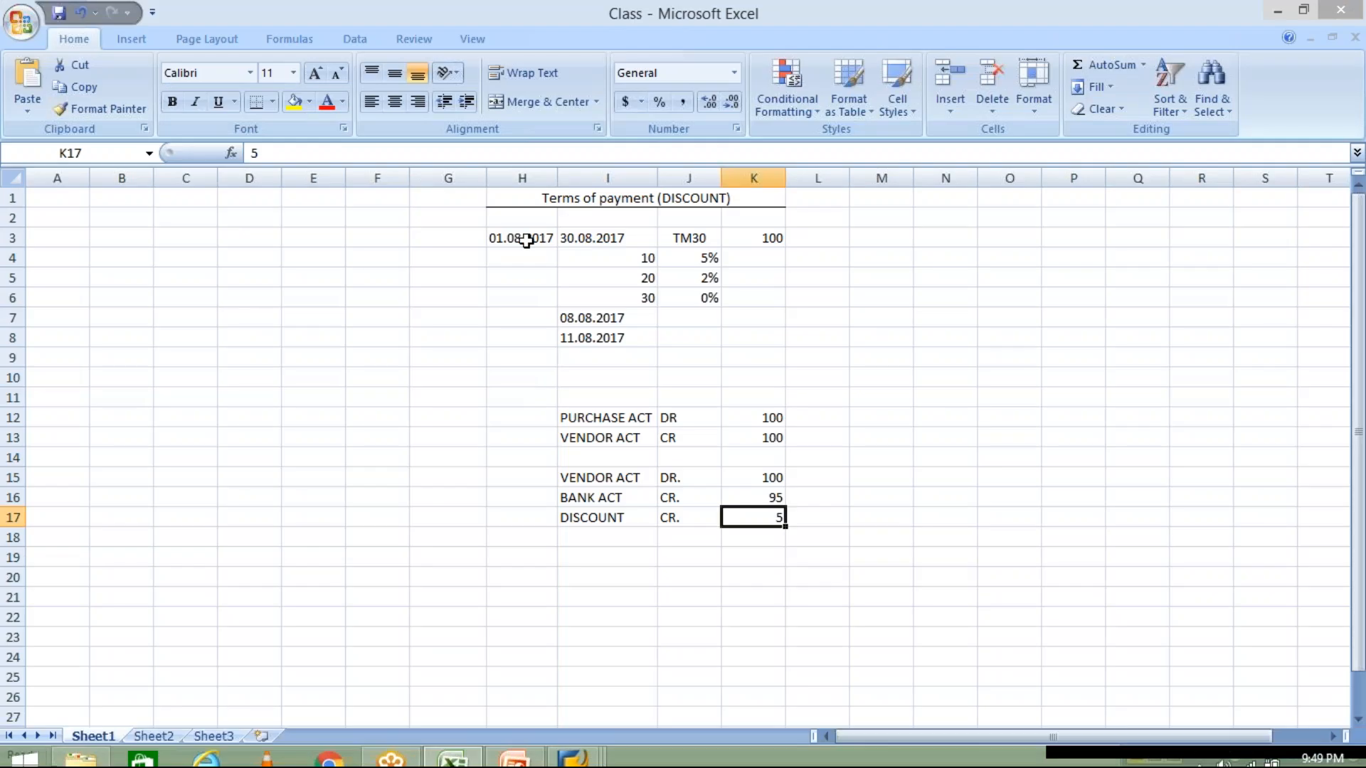
click(526, 241)
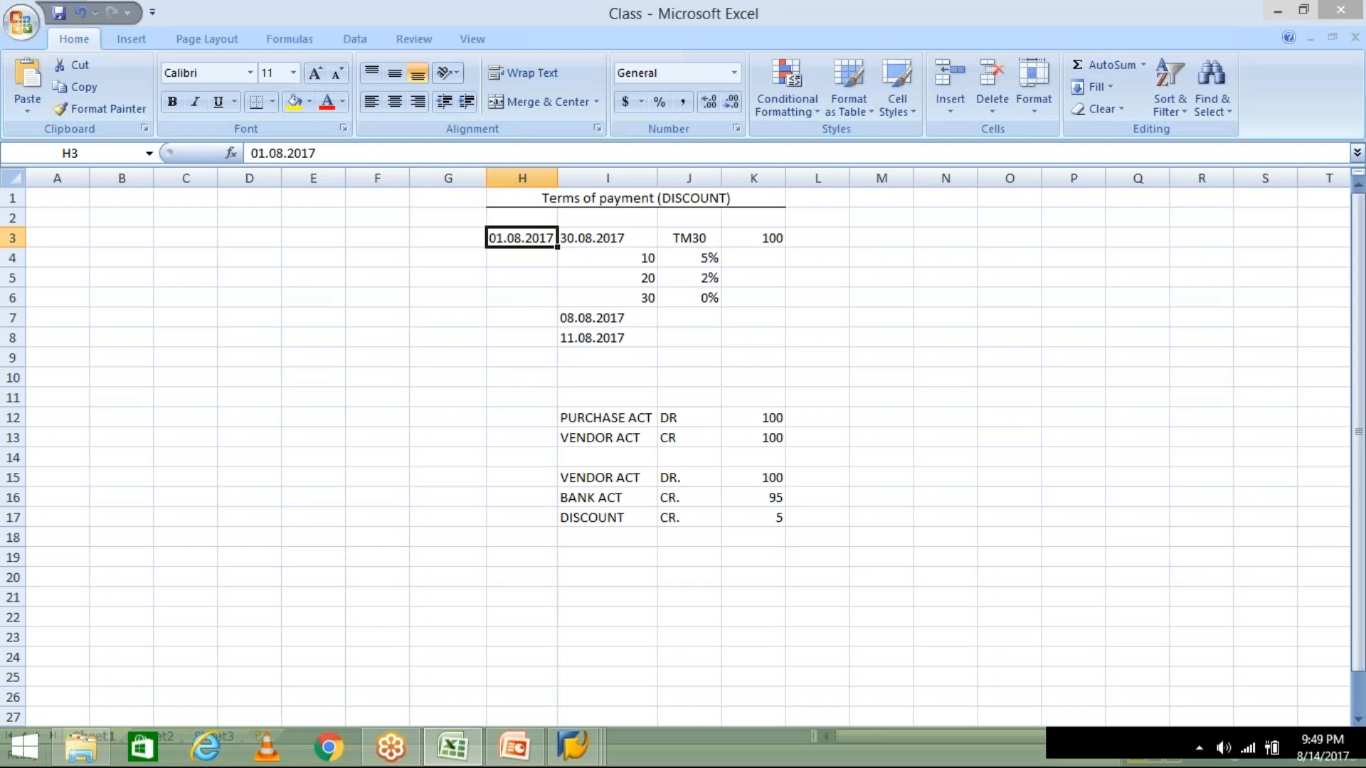
text(14.0)
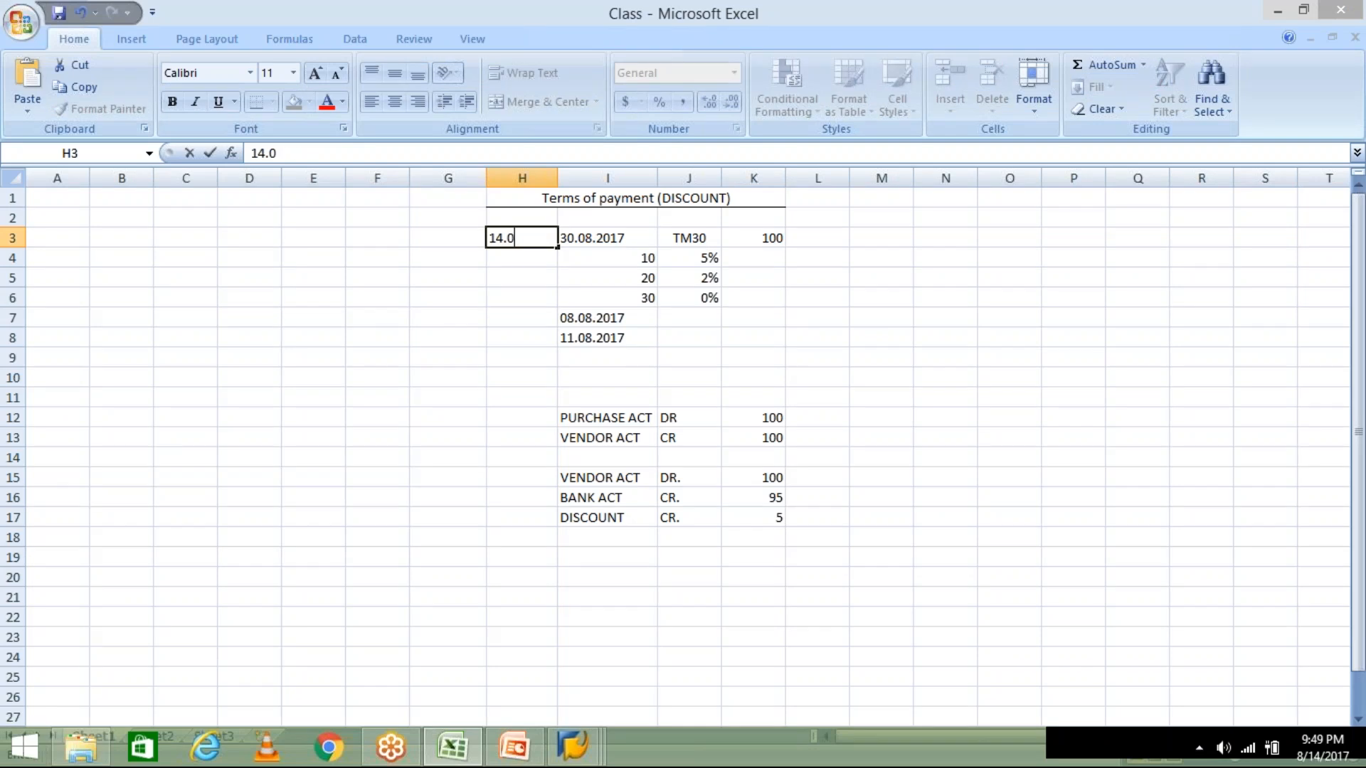
text(8.2017)
click(636, 242)
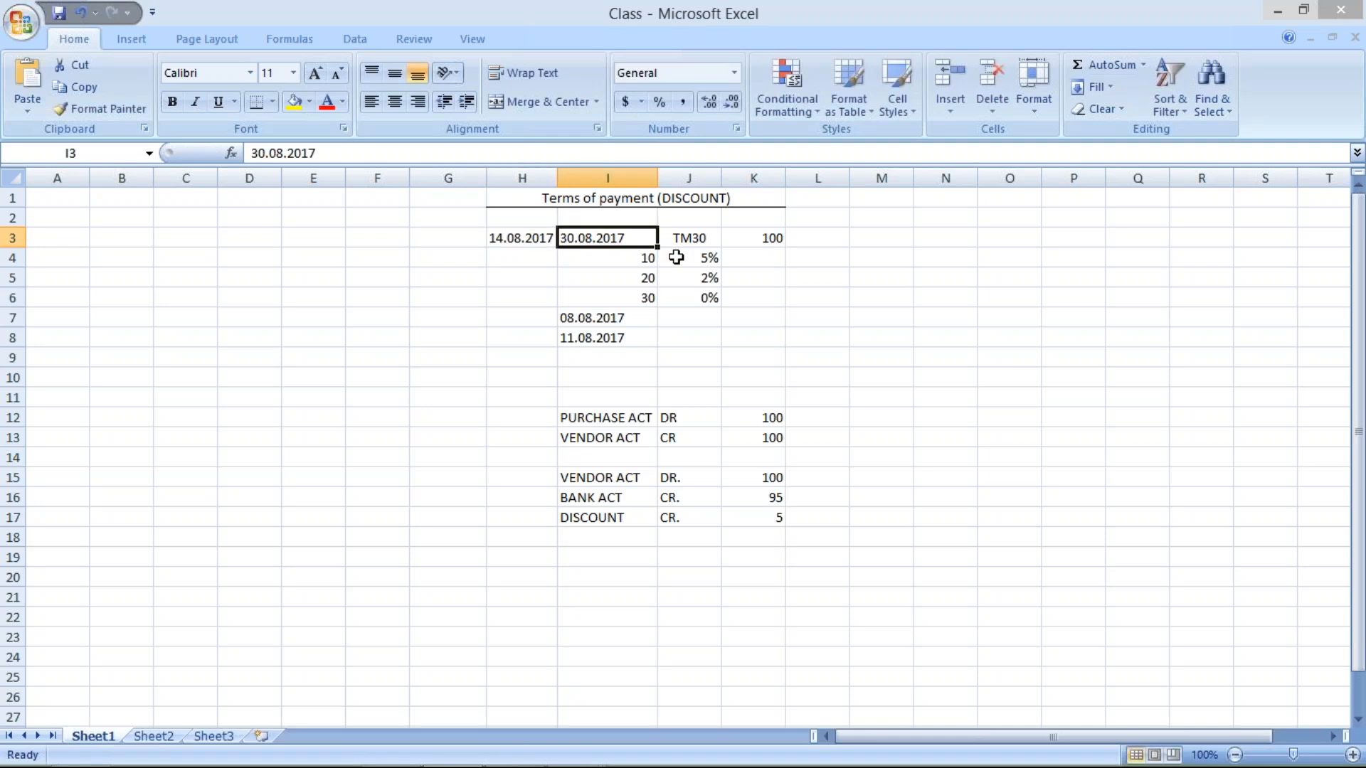
text(1)
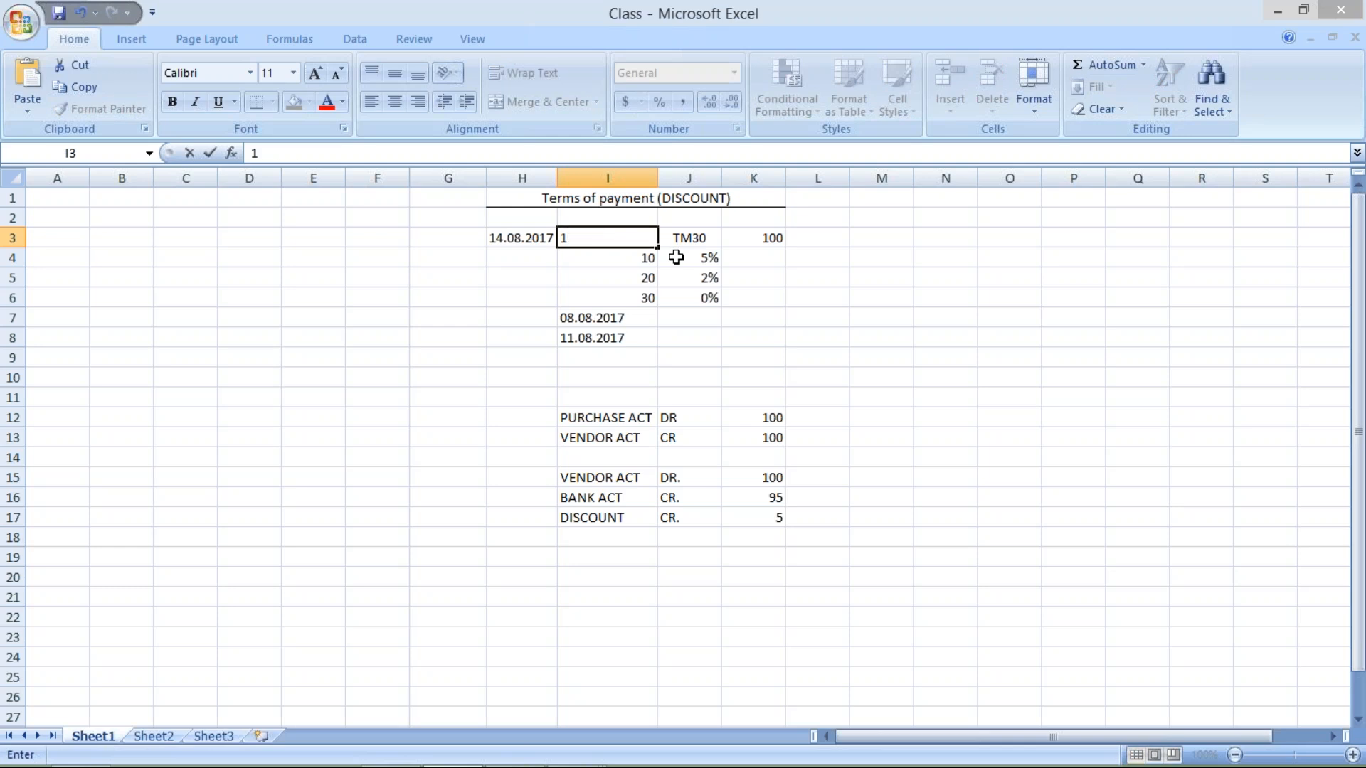
text(3.09.2017)
click(947, 355)
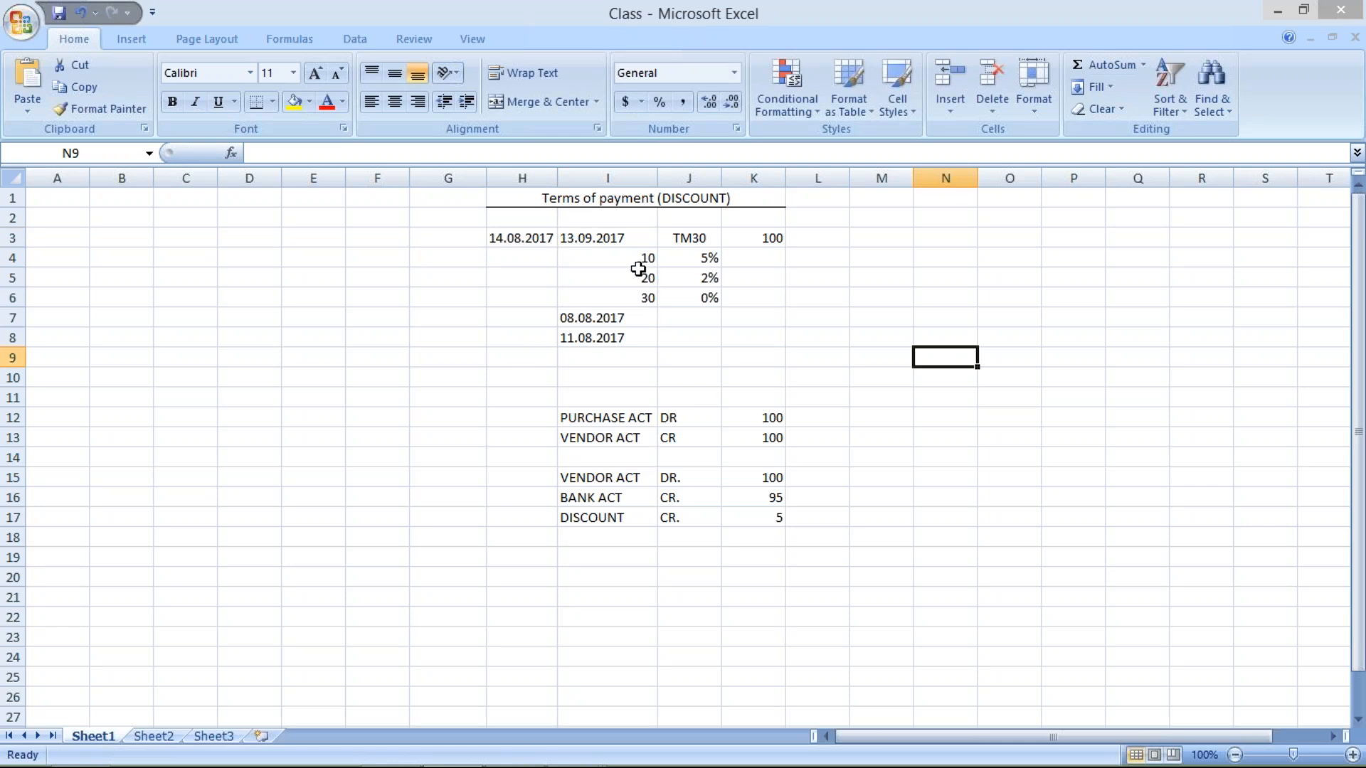
Enter 24.08.2017 in H4 beside the 10-day term and 27.08.2017 in H5 beside the 20-day term
click(511, 259)
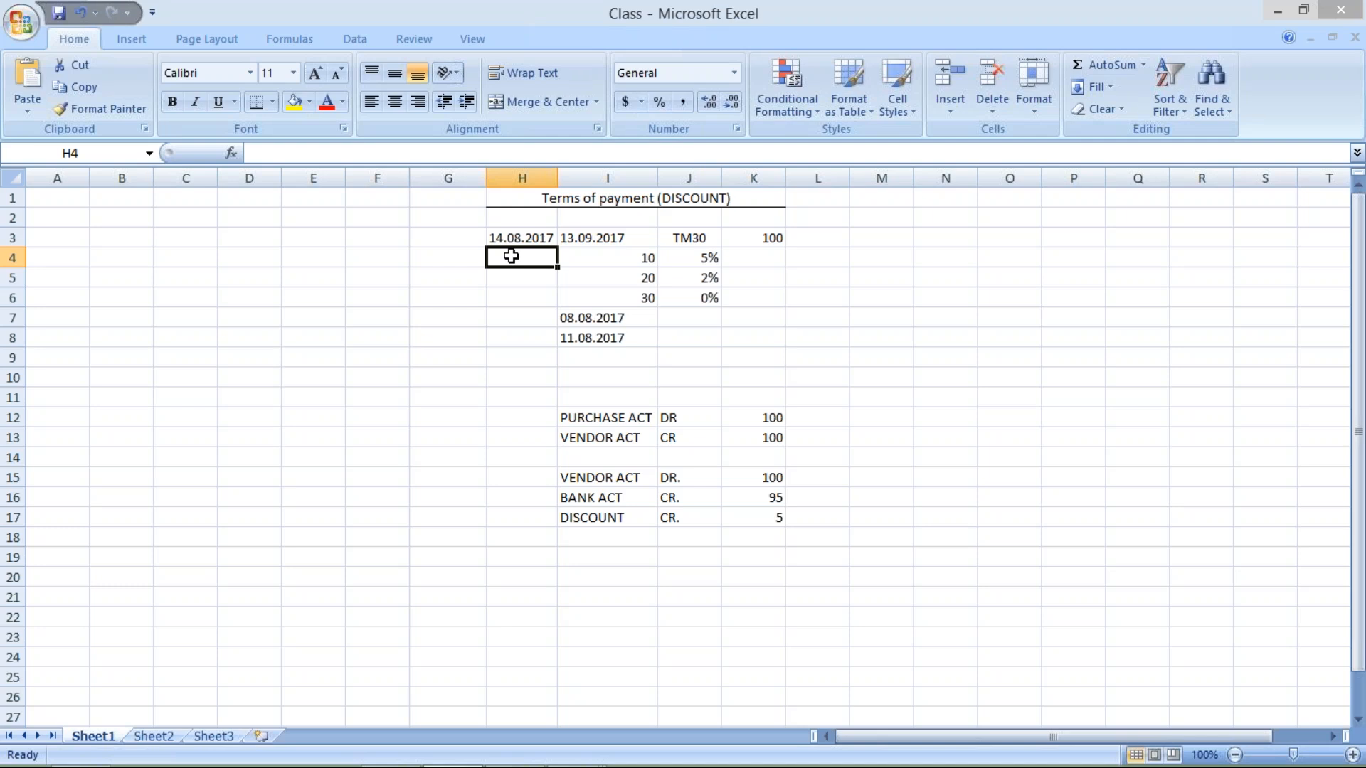
text(24)
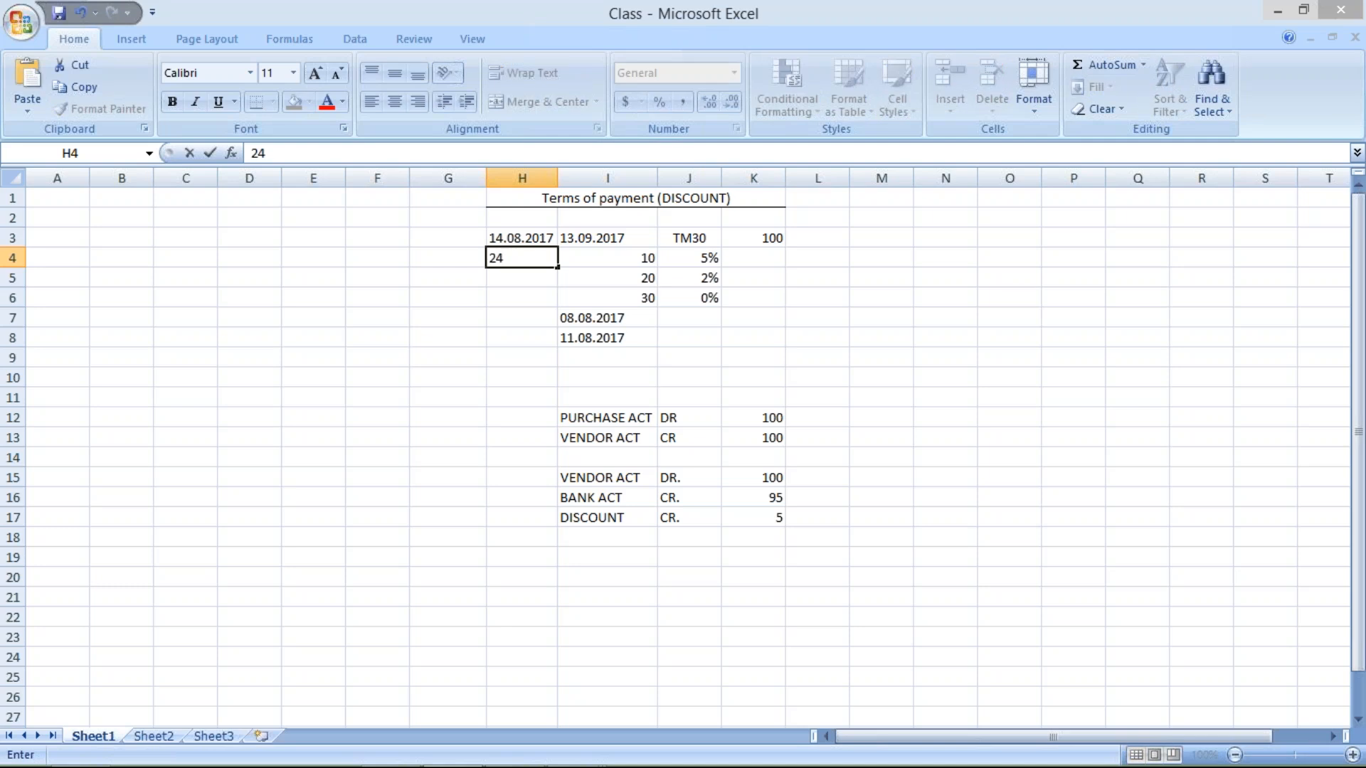
text(.08.2017)
key(Return)
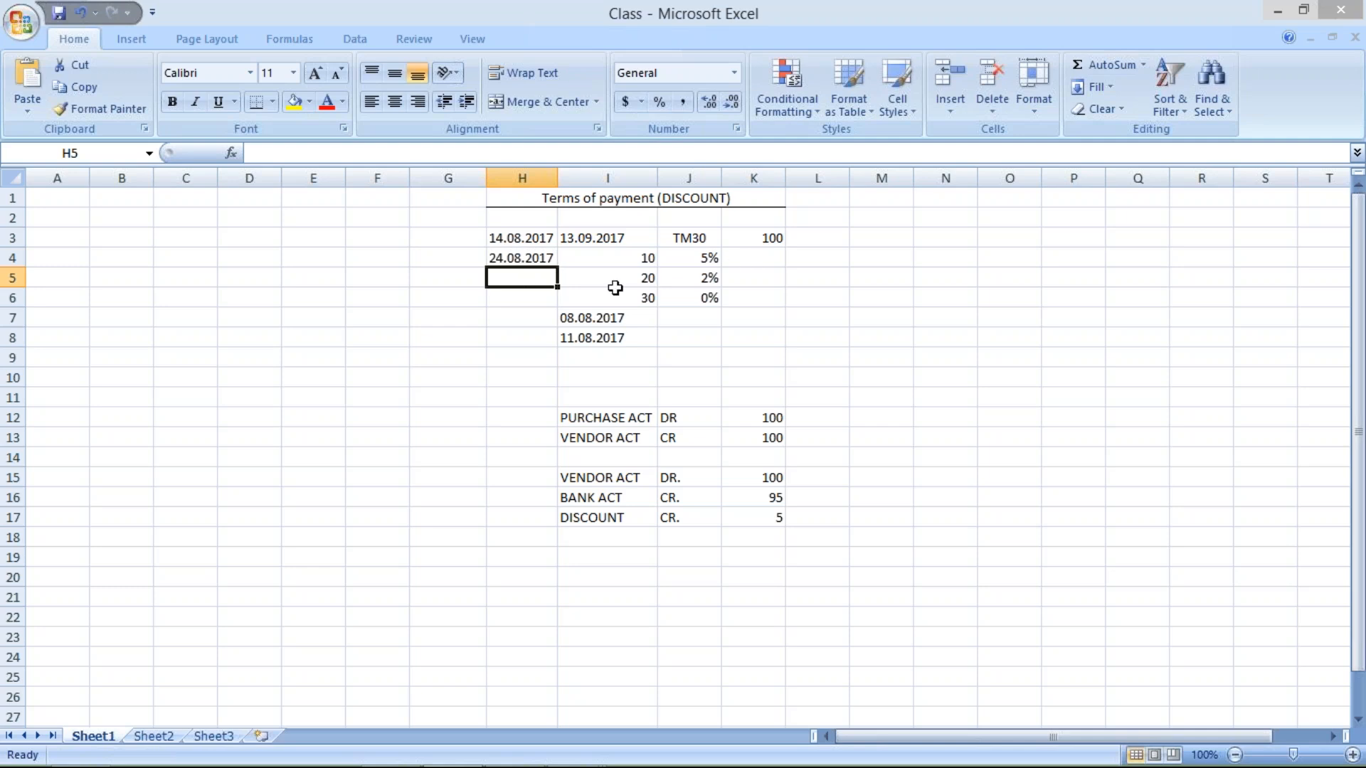
click(512, 258)
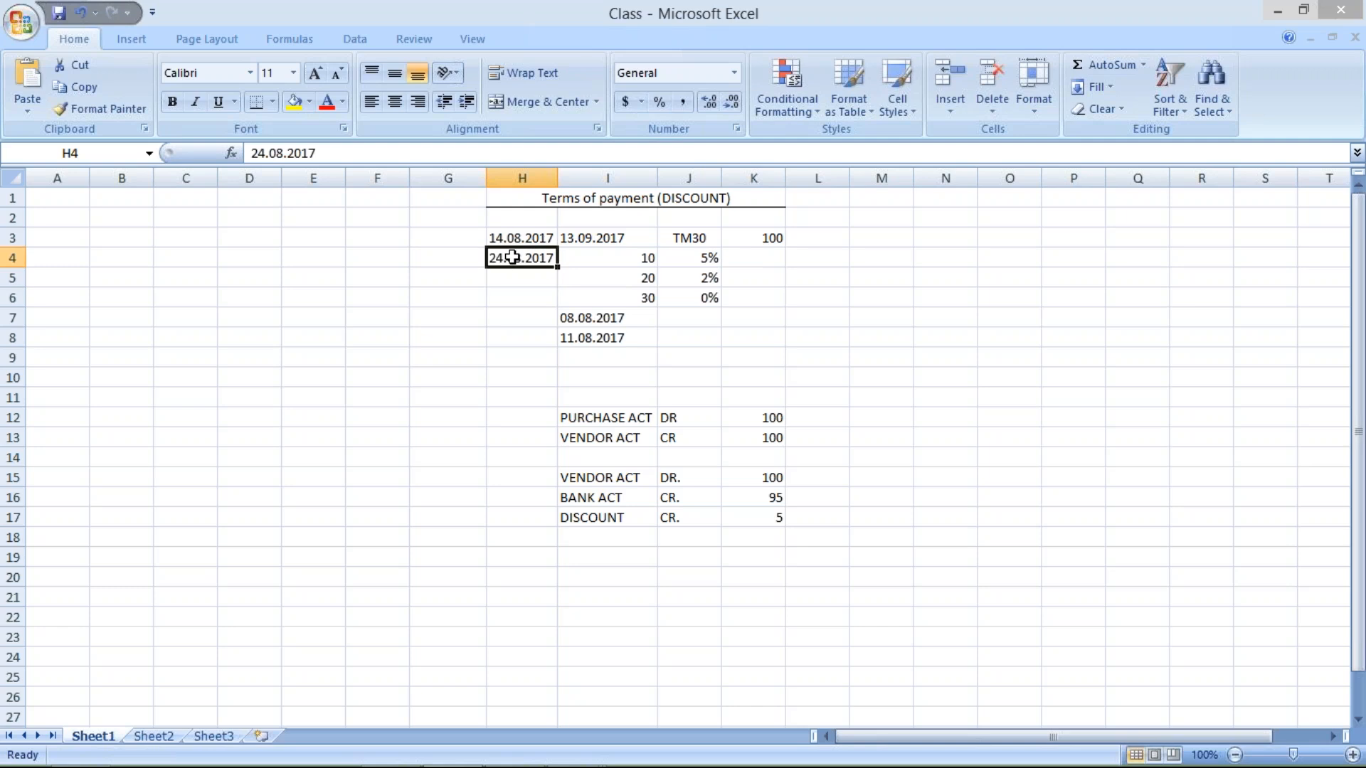
click(523, 281)
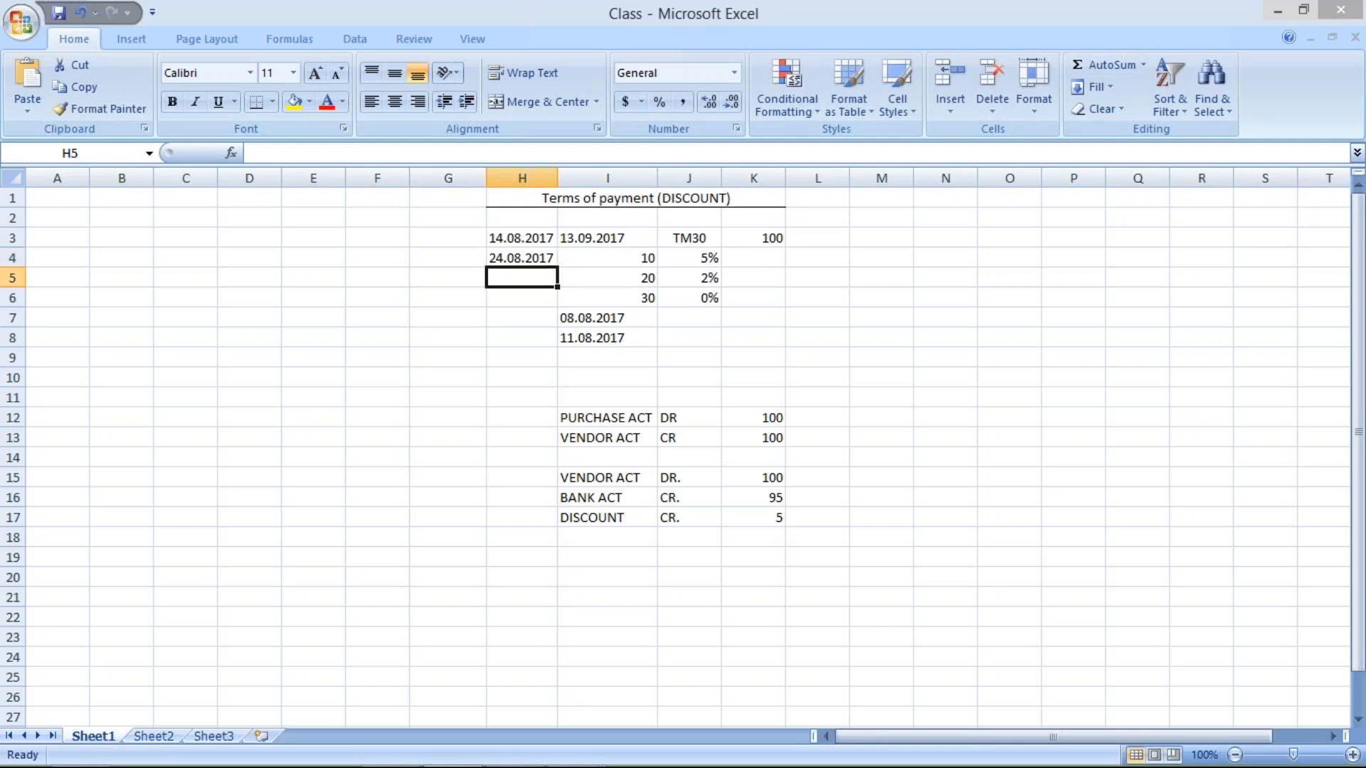
text(27.0)
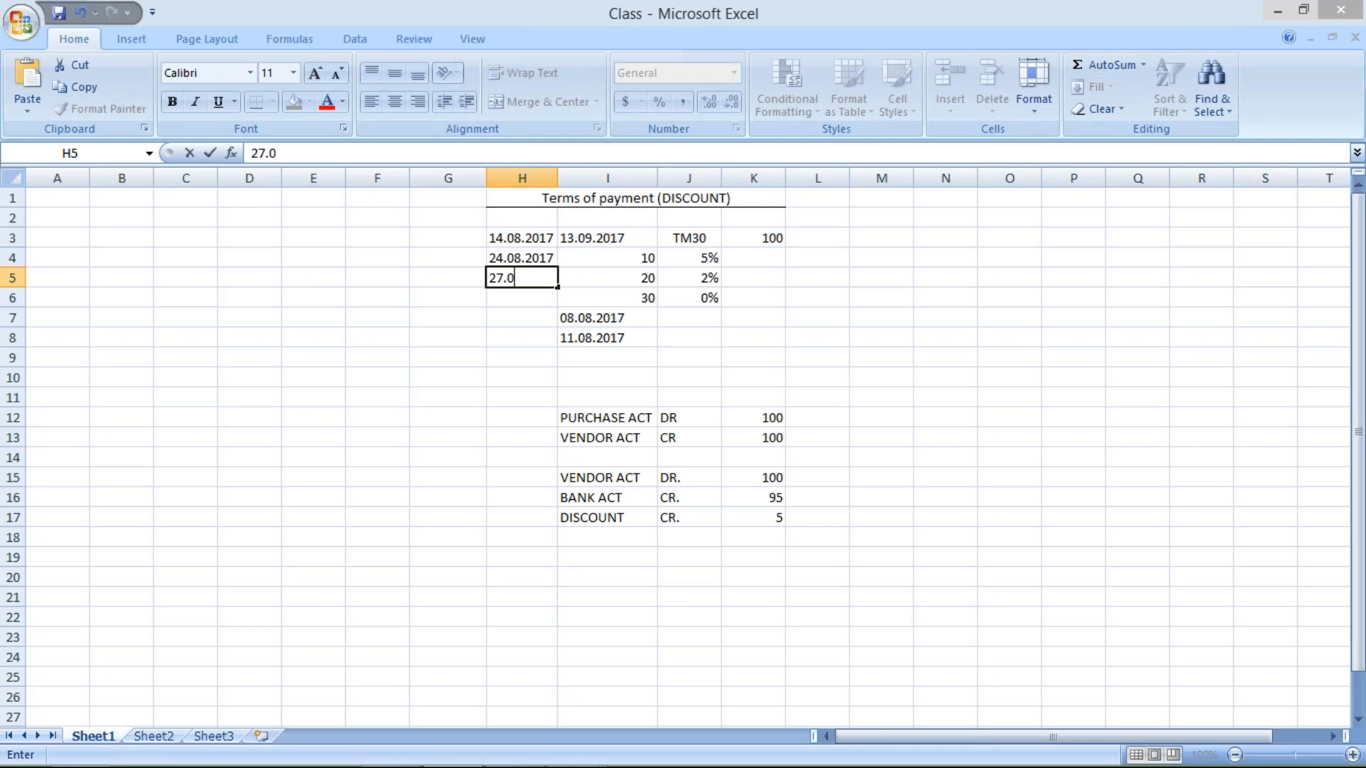
text(8.2017)
click(730, 351)
click(513, 283)
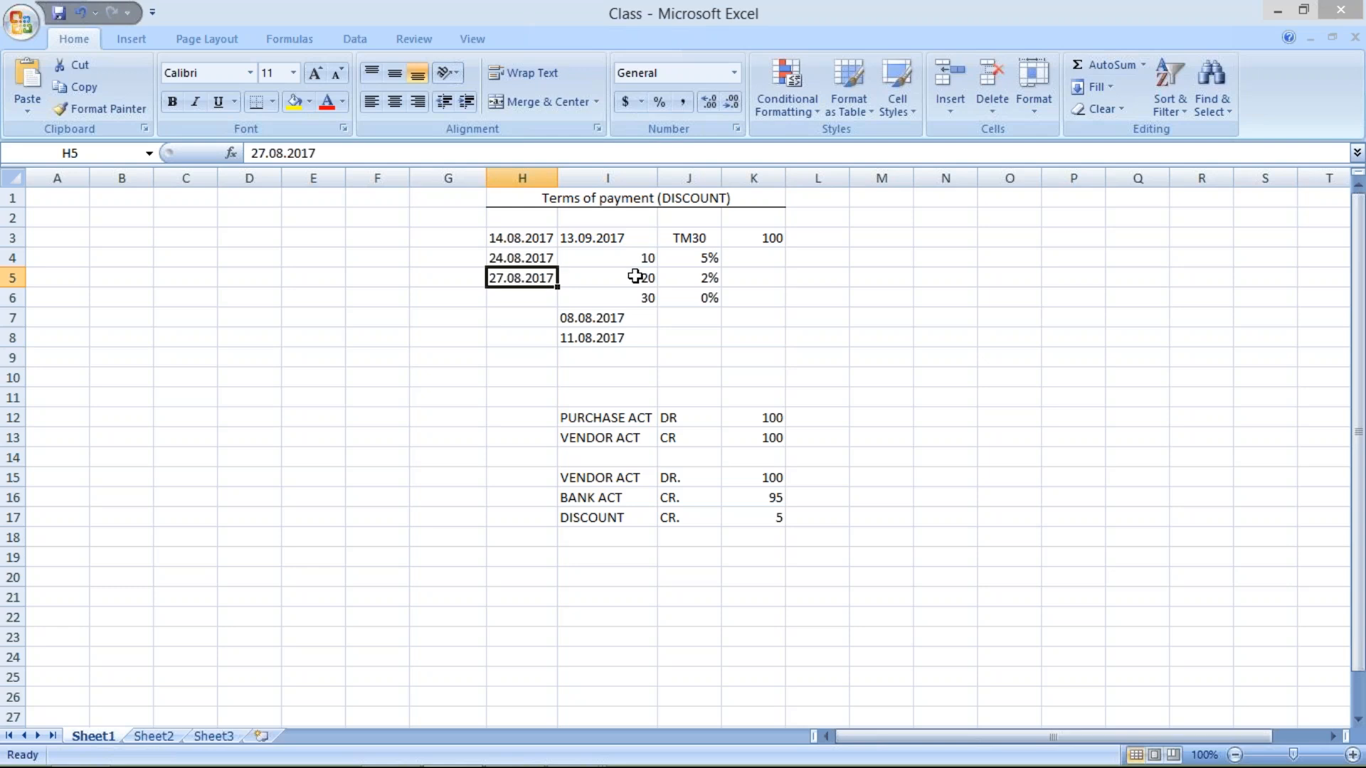
click(703, 284)
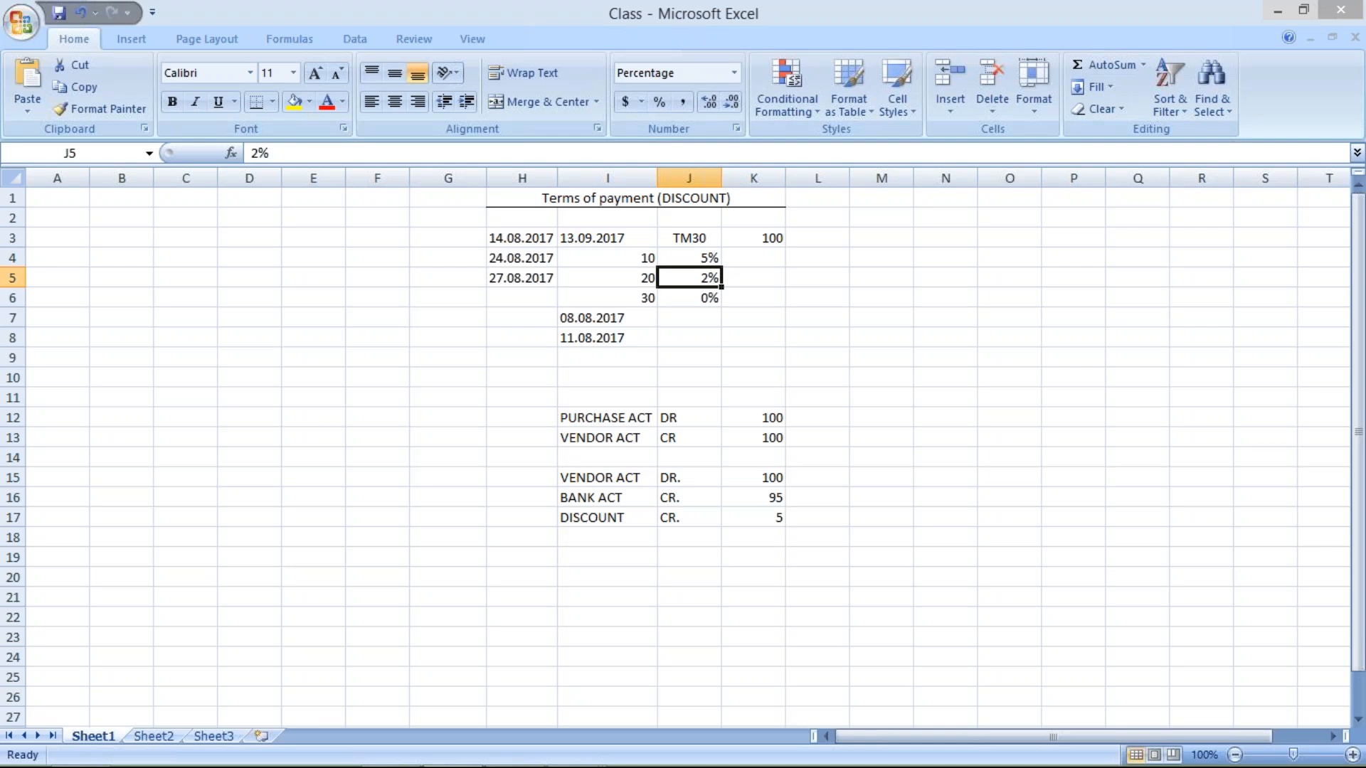
Switch back to the SAP Post Outgoing Payments window and copy the posting date 27.08.2017 into the document date
click(598, 754)
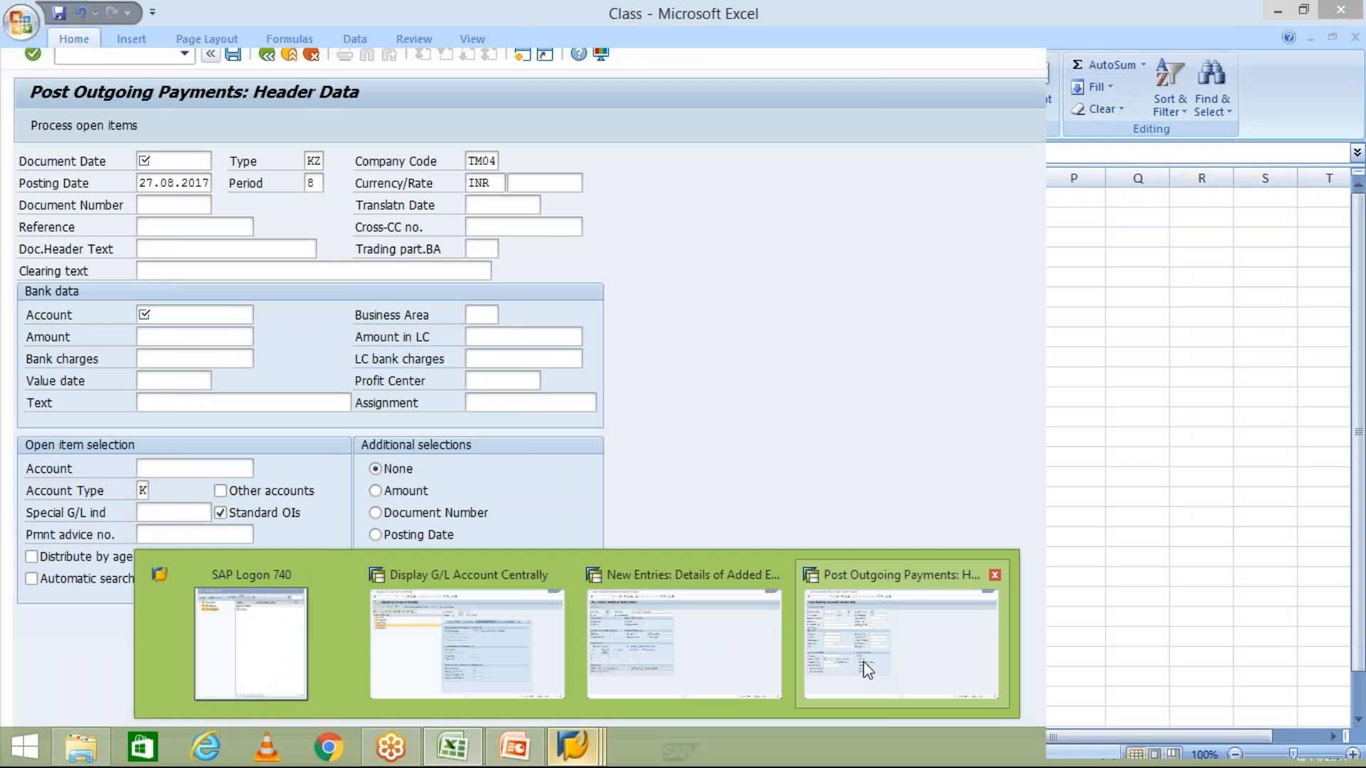
click(867, 669)
click(154, 183)
click(177, 166)
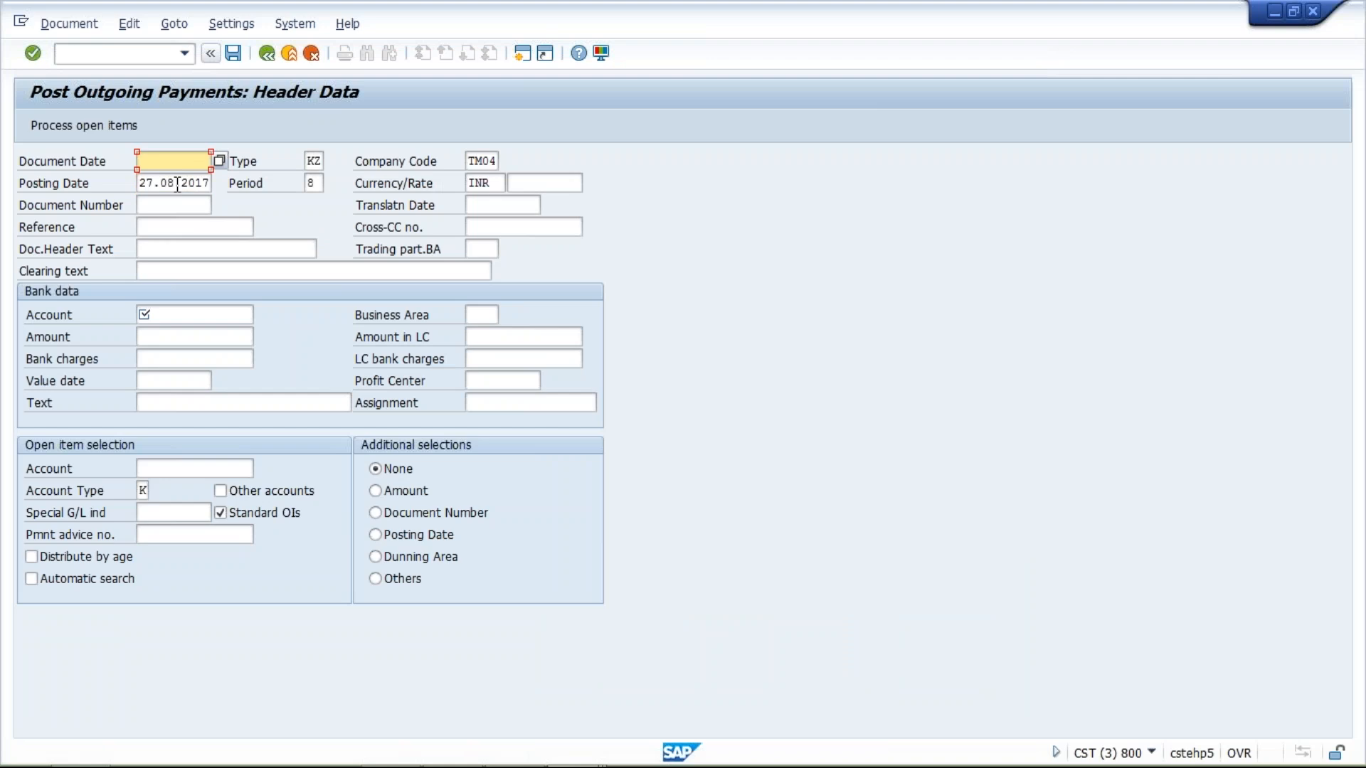
click(177, 184)
double_click(177, 185)
key(ctrl+c)
click(183, 156)
key(ctrl+v)
Set the payment's bank account to 1000 and its amount to 1
click(177, 314)
click(185, 335)
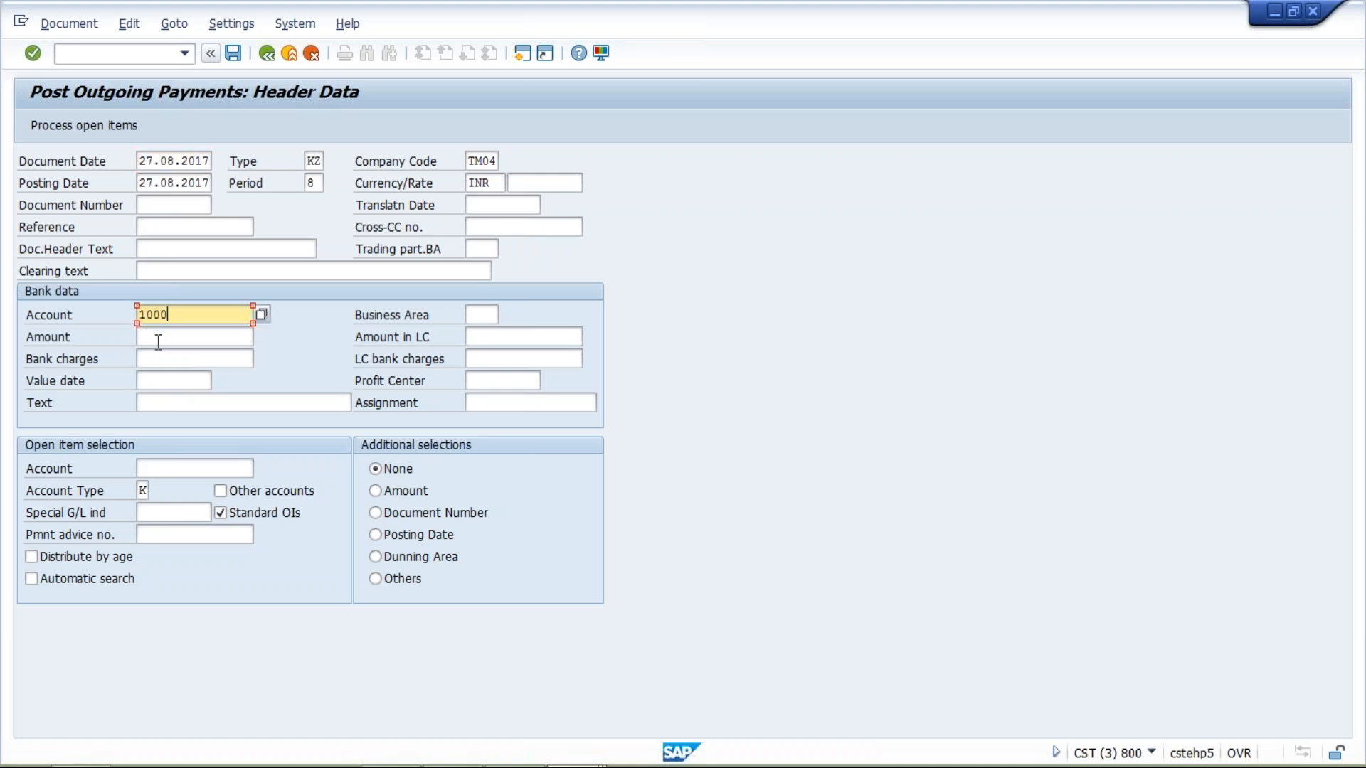
click(164, 337)
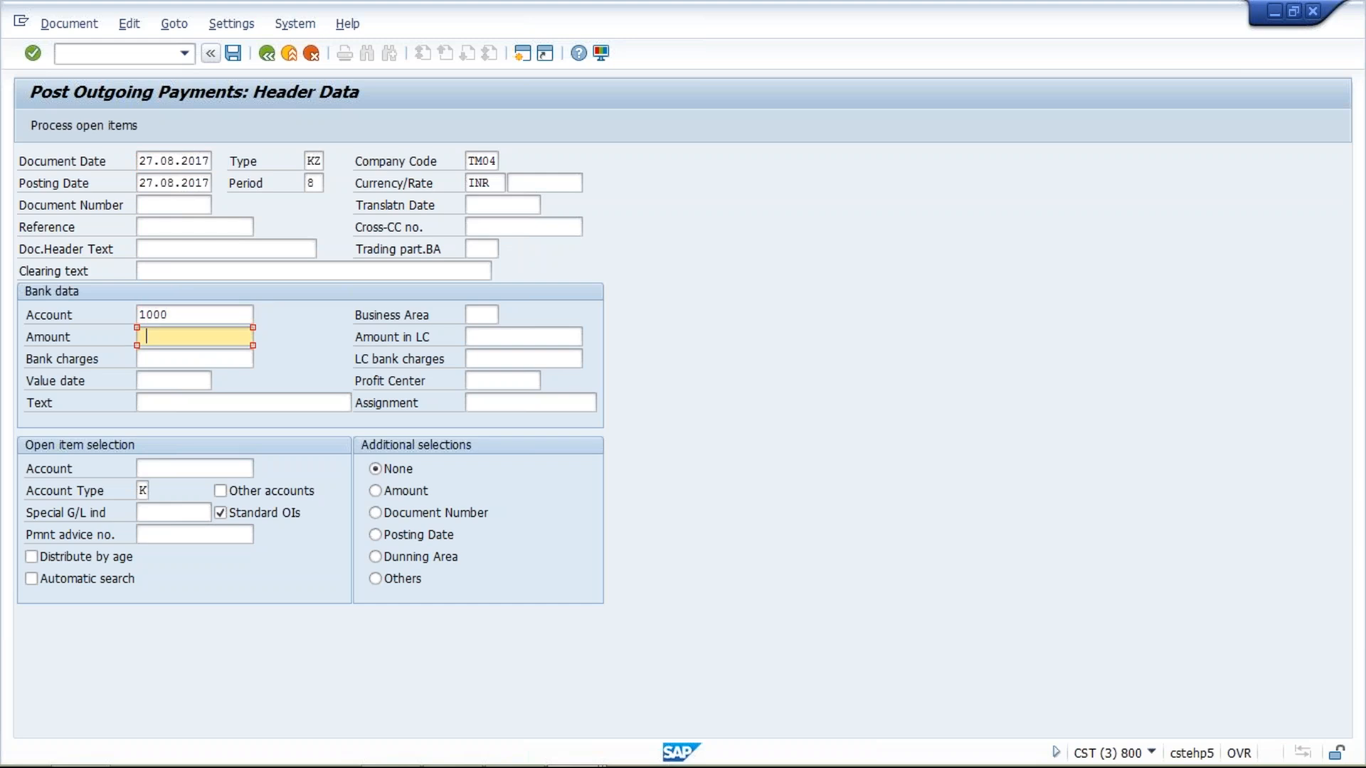
click(177, 337)
text(1)
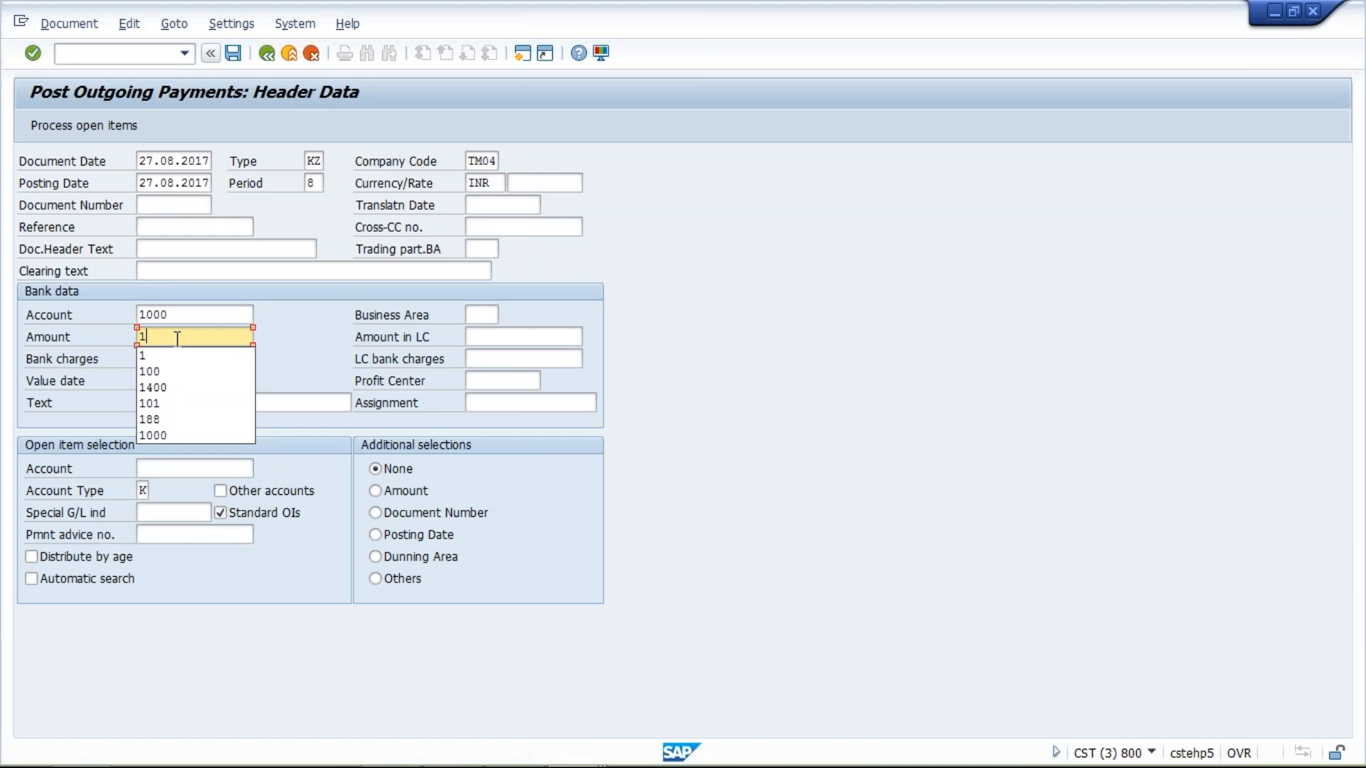
click(297, 335)
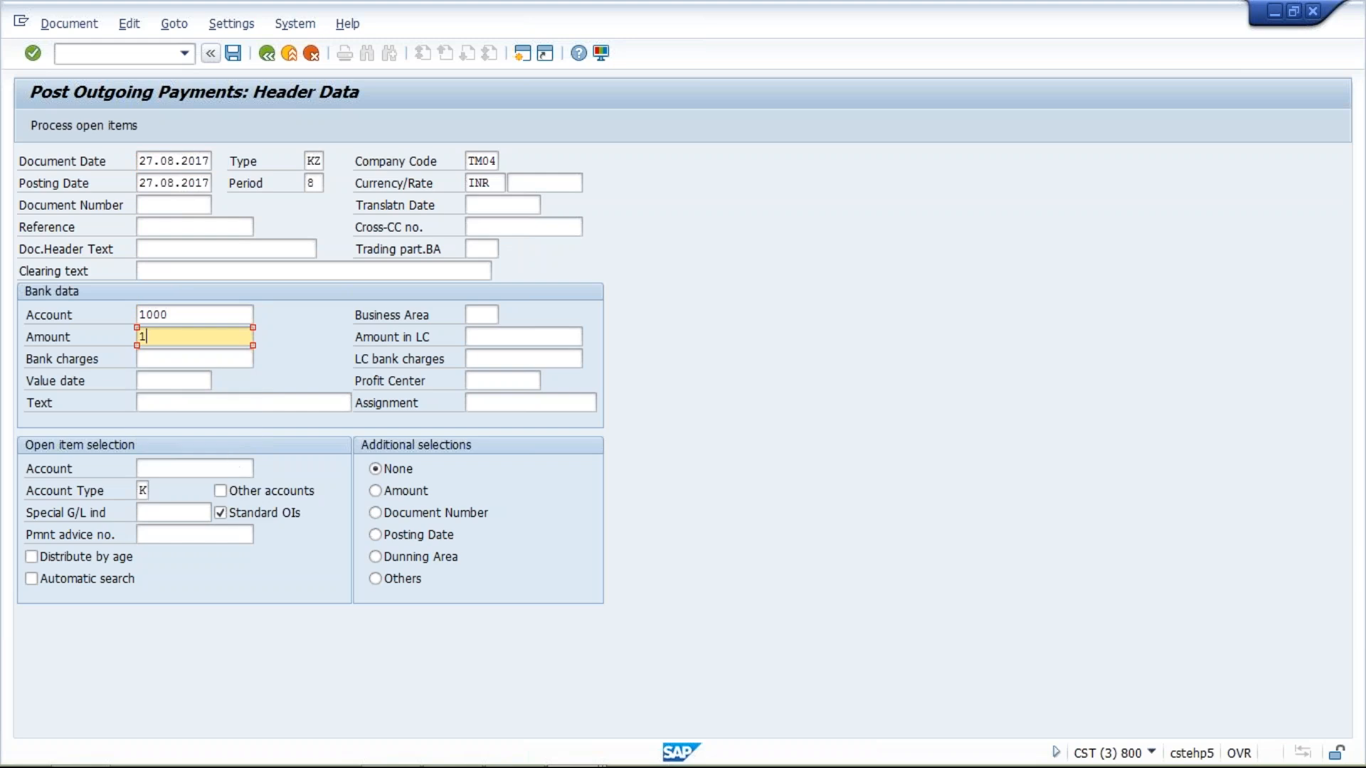
Enter the vendor's account for open item selection and process its open items, accepting the future-date warning
click(201, 468)
click(222, 488)
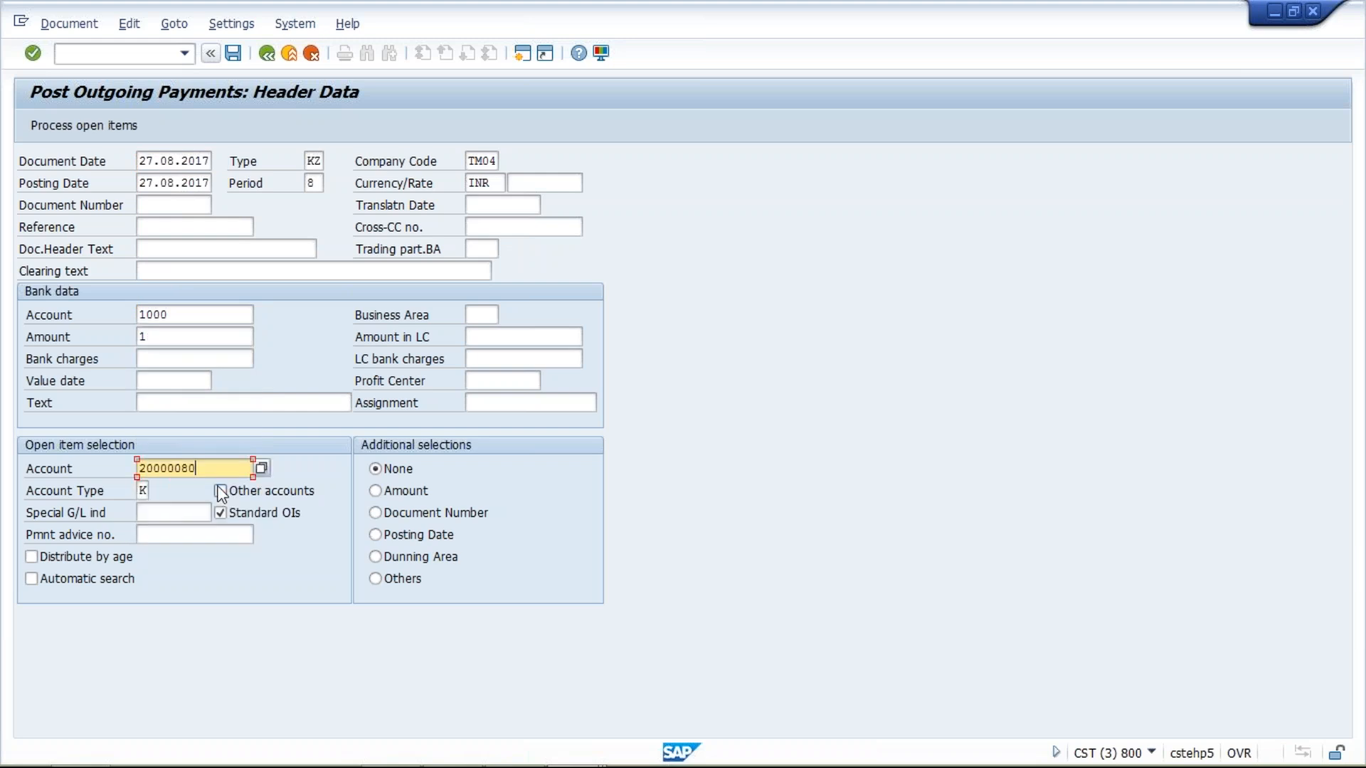
click(66, 122)
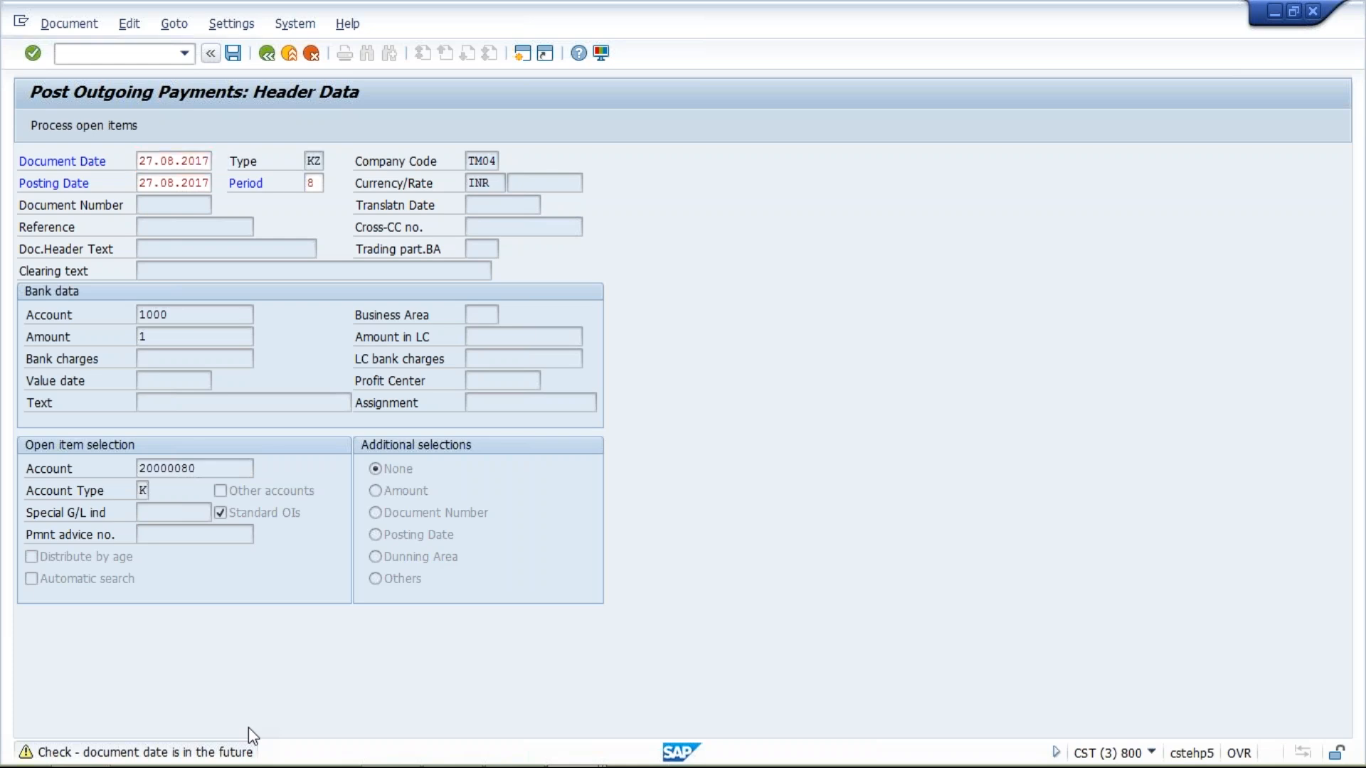
key(Return)
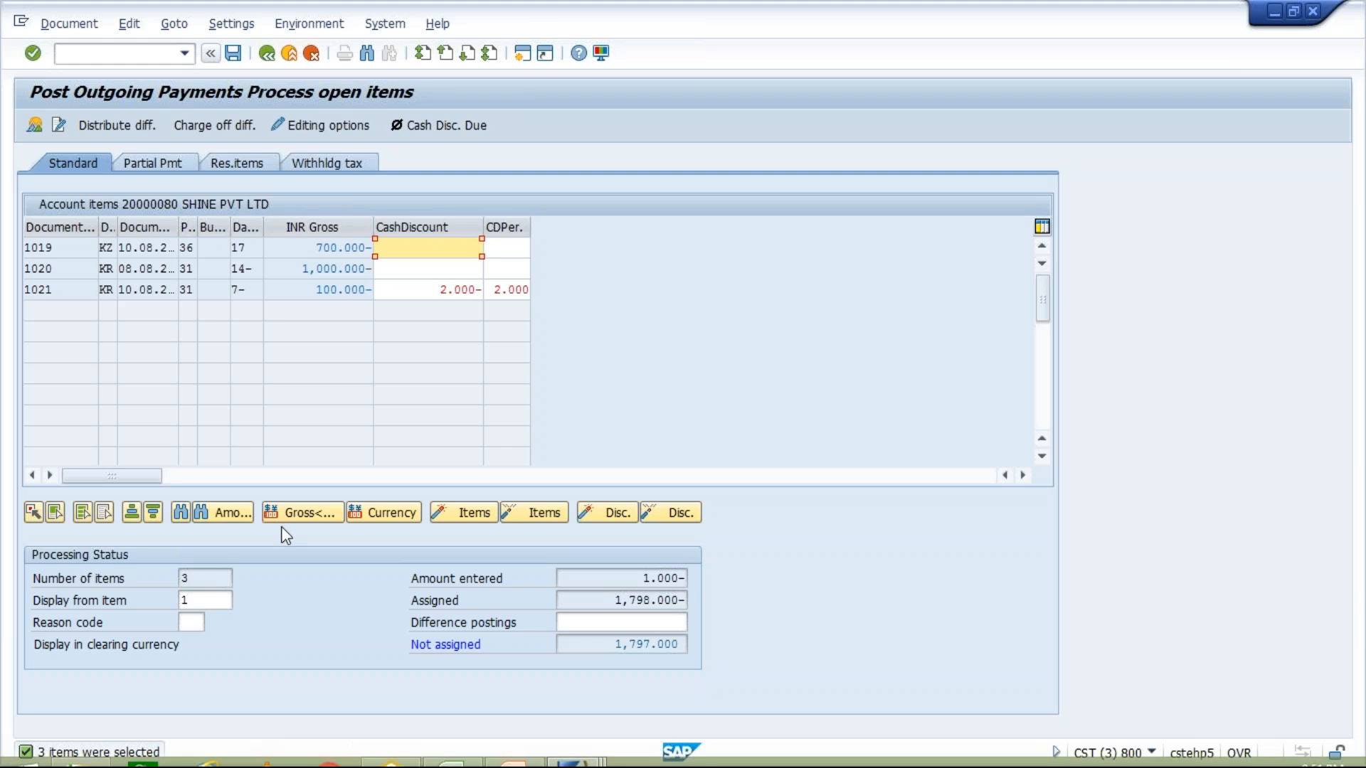
Deactivate the vendor's 700 and 1,000 INR open items, keeping only the 100 INR invoice with its 2% cash discount assigned
double_click(312, 247)
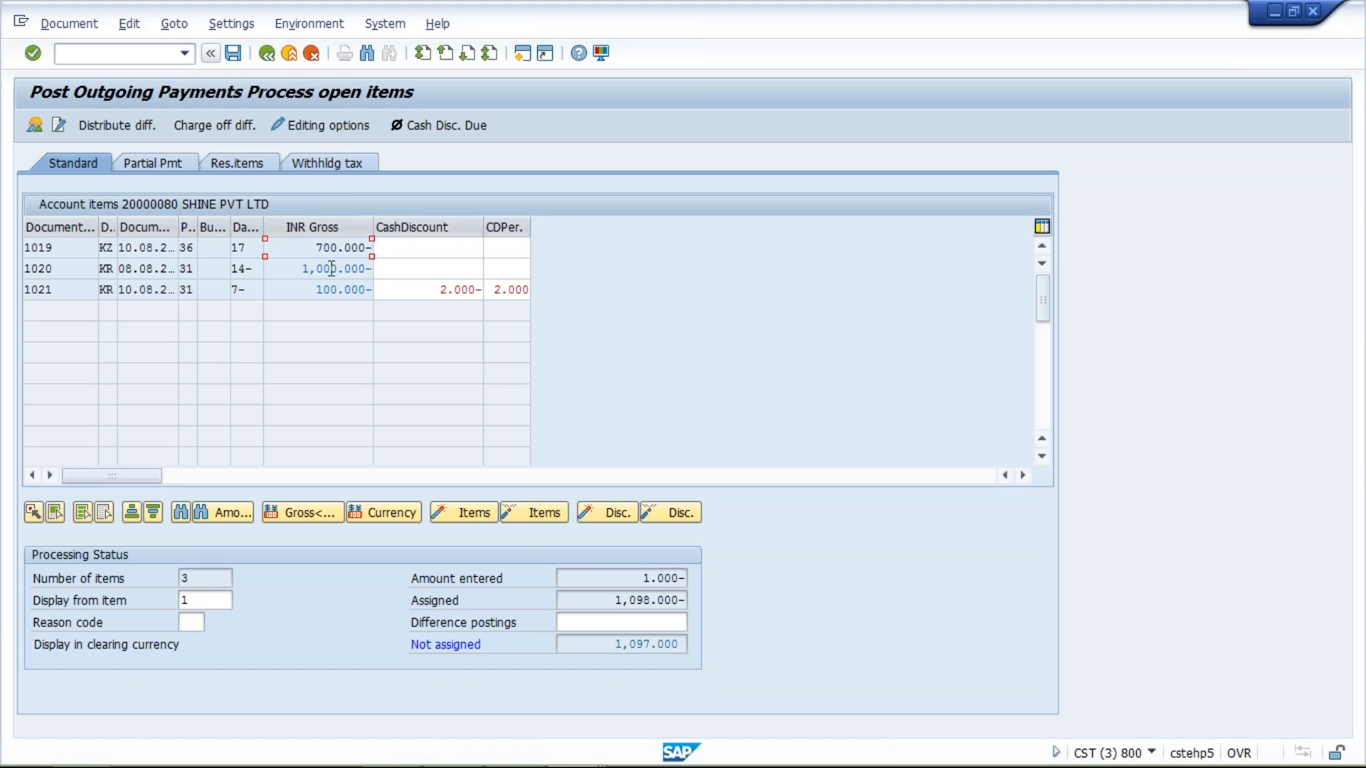
double_click(331, 267)
double_click(318, 247)
double_click(317, 247)
click(64, 288)
click(418, 289)
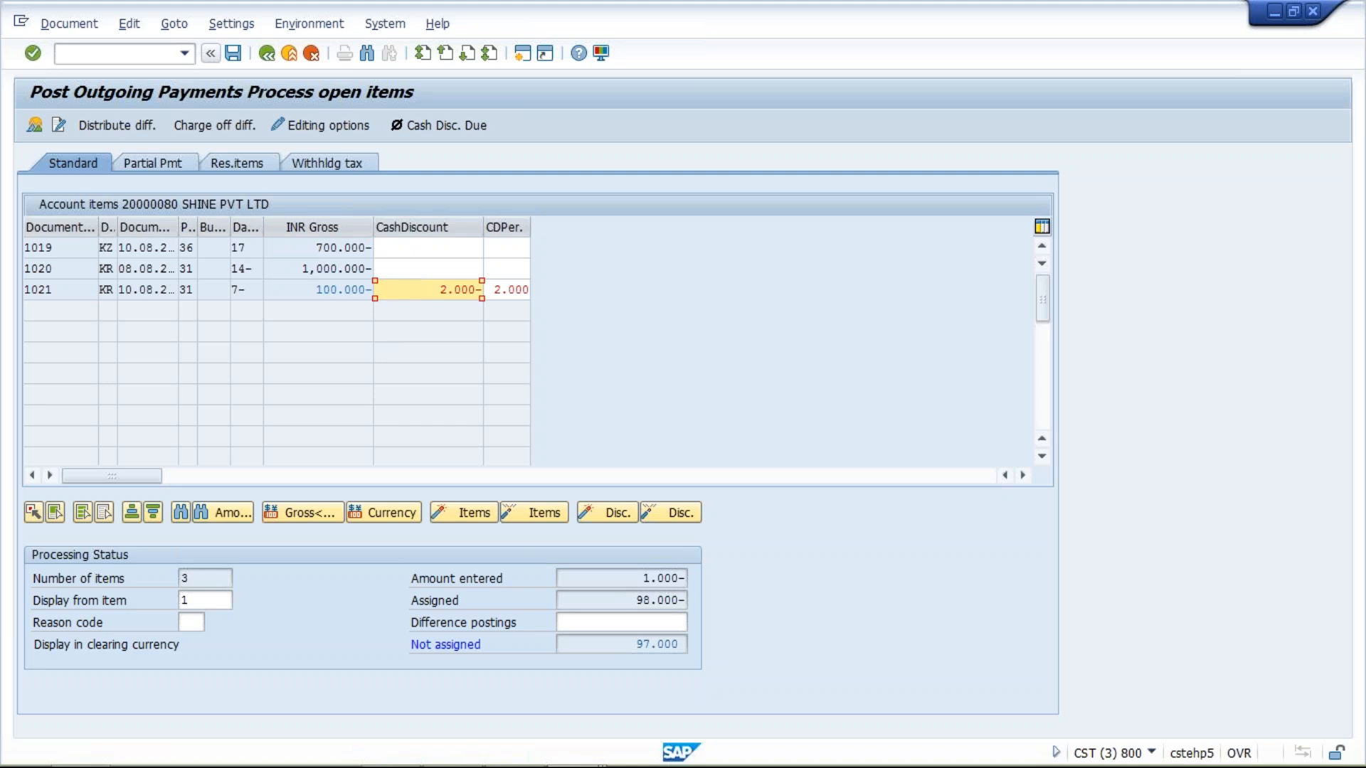
Change the HDFC Bank line item's amount to 98 and simulate the outgoing payment document
drag(636, 602, 695, 609)
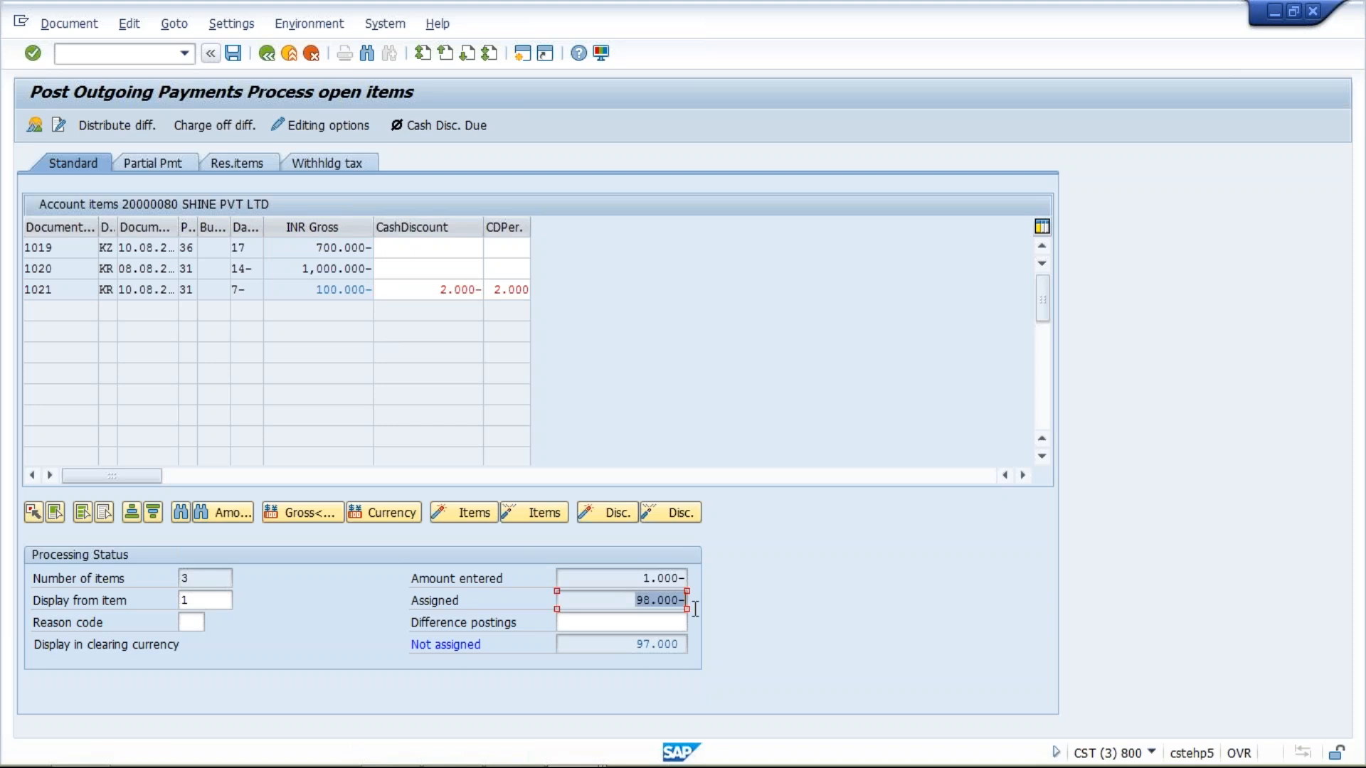
click(631, 571)
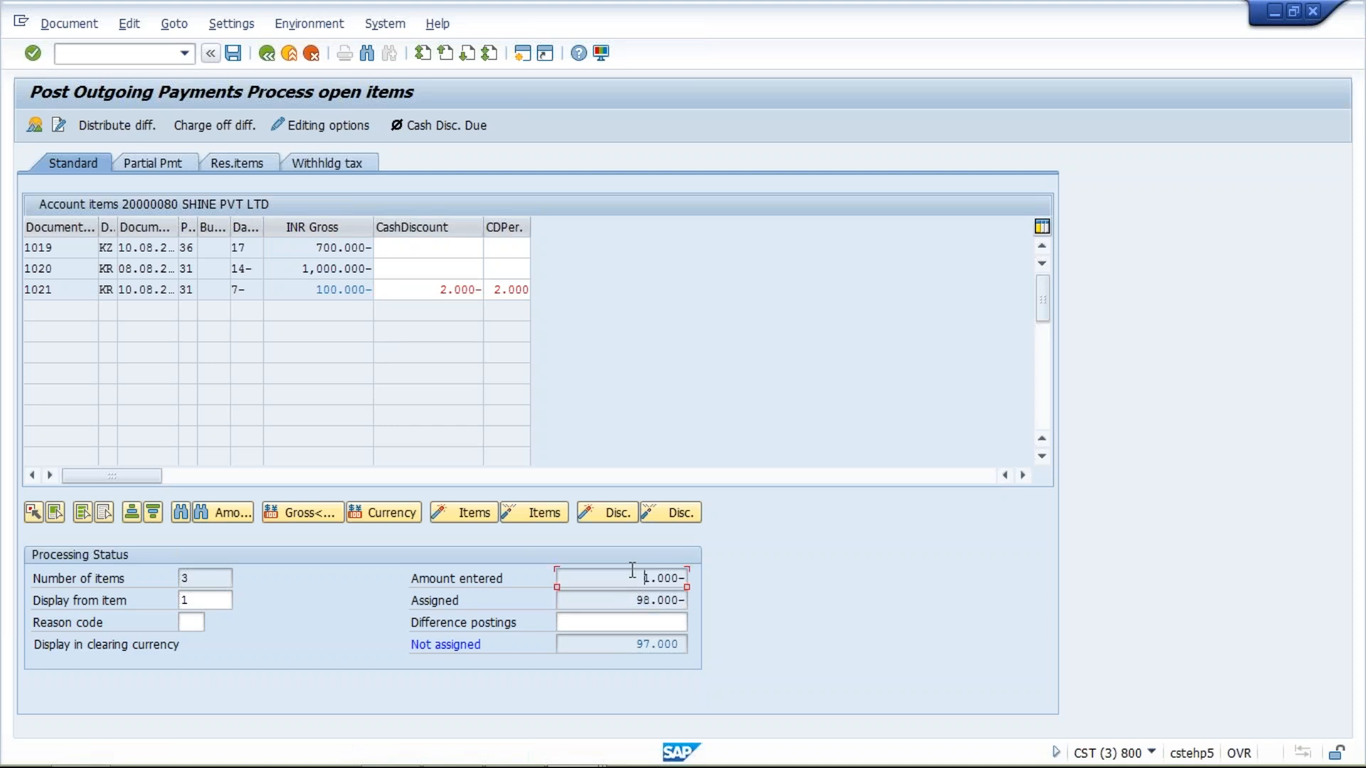
click(38, 133)
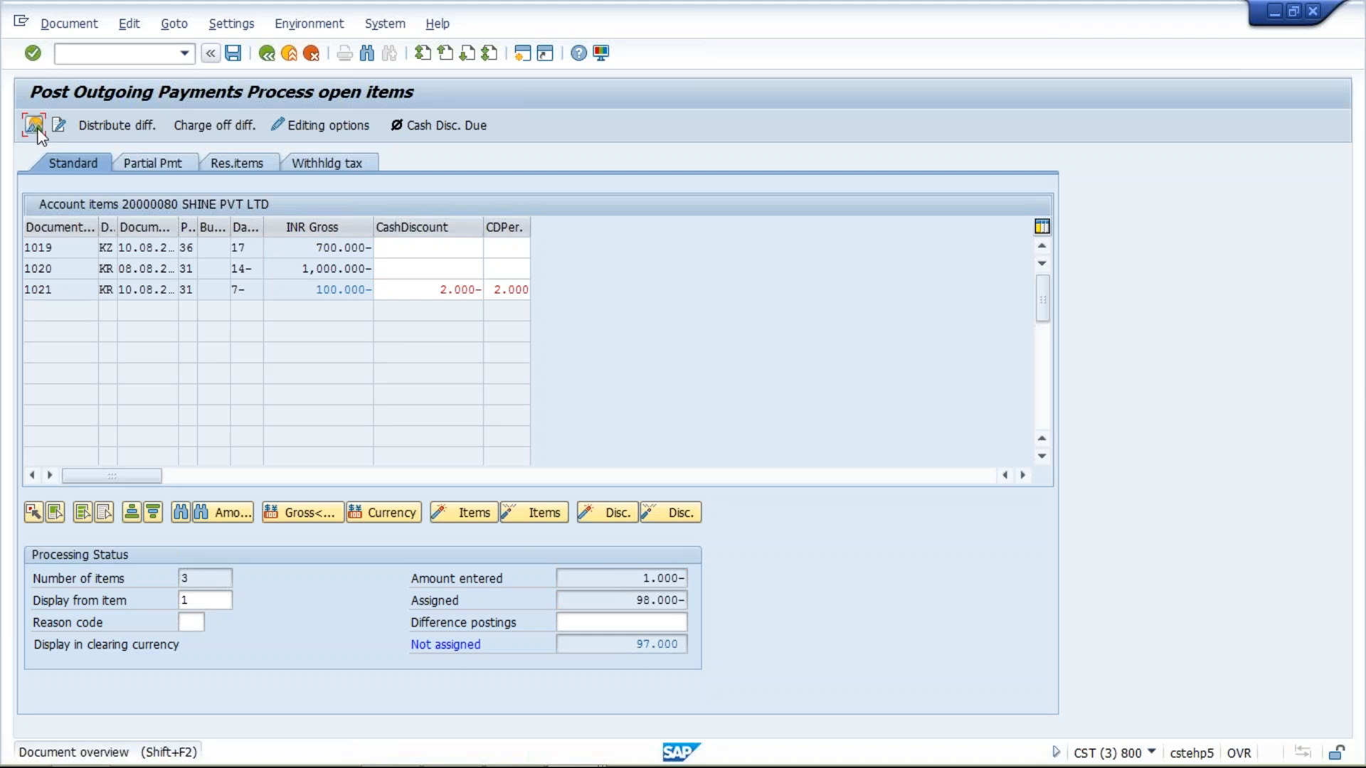
double_click(246, 314)
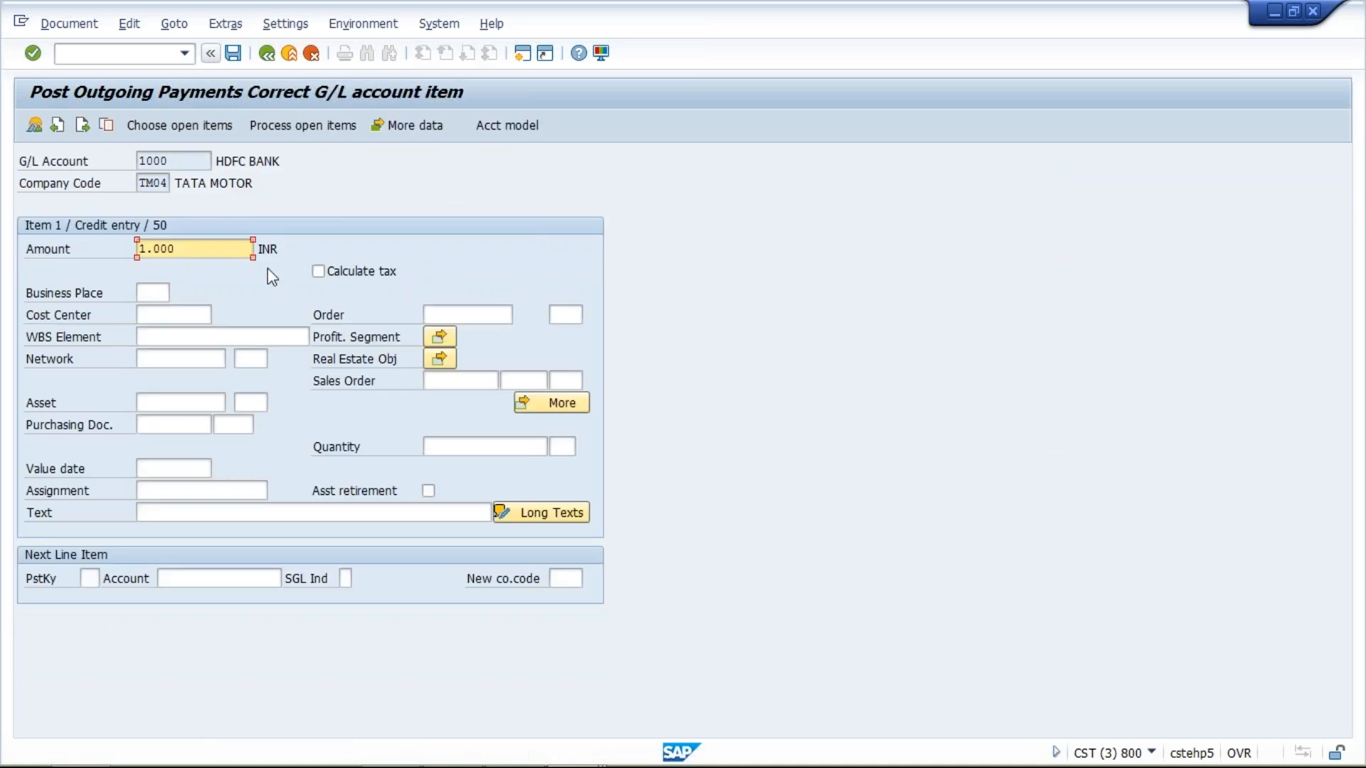
text(98.)
click(35, 128)
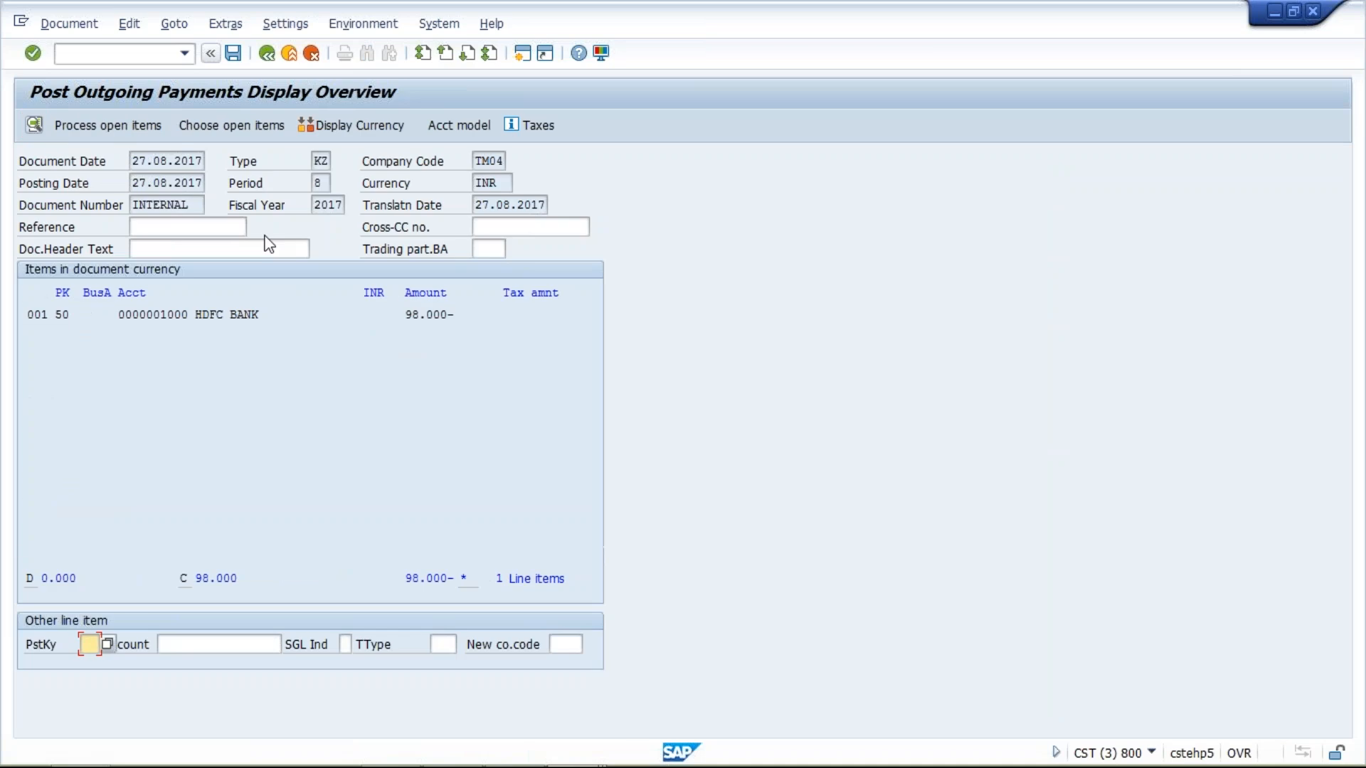
click(86, 31)
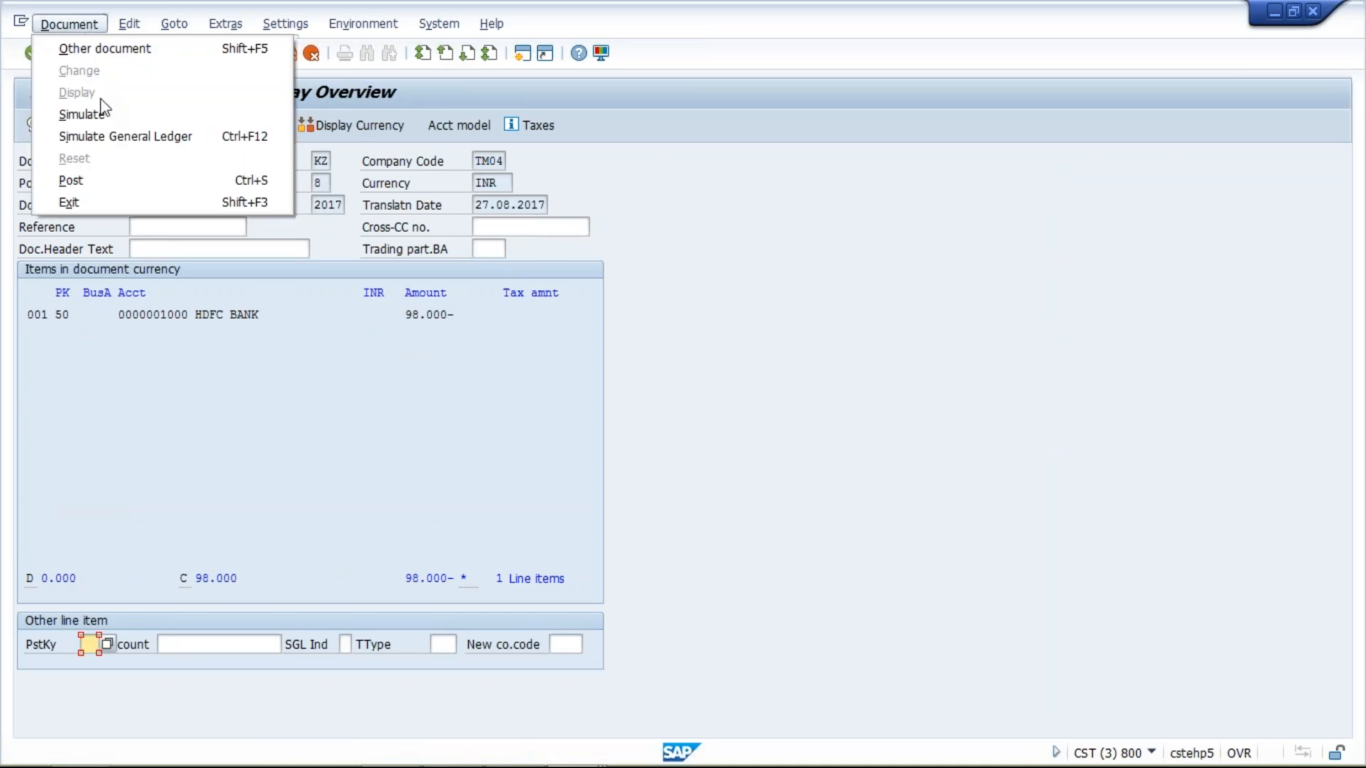
click(106, 116)
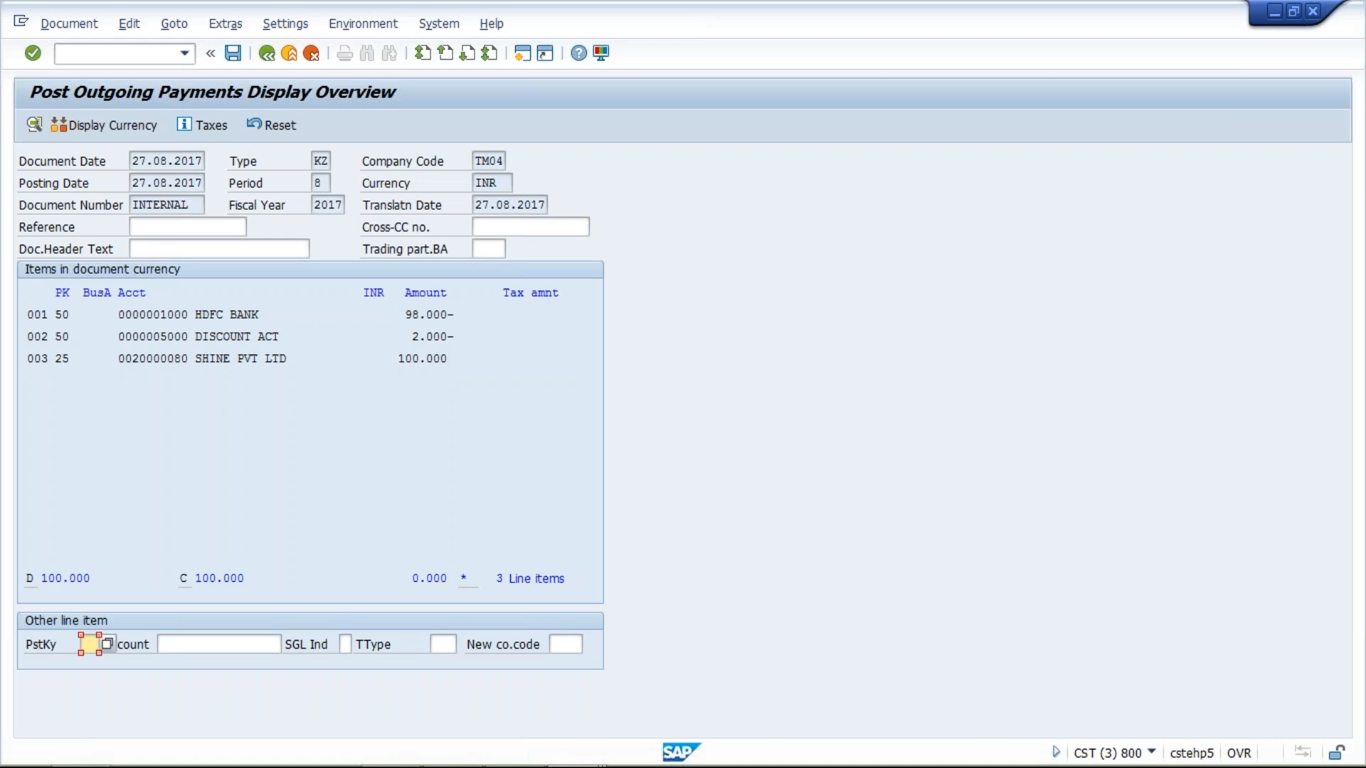
Examine the bank, discount and vendor line amounts in the simulated payment document
click(455, 338)
drag(404, 340, 405, 340)
click(461, 360)
click(462, 307)
click(466, 336)
click(459, 312)
click(458, 358)
drag(452, 357, 379, 358)
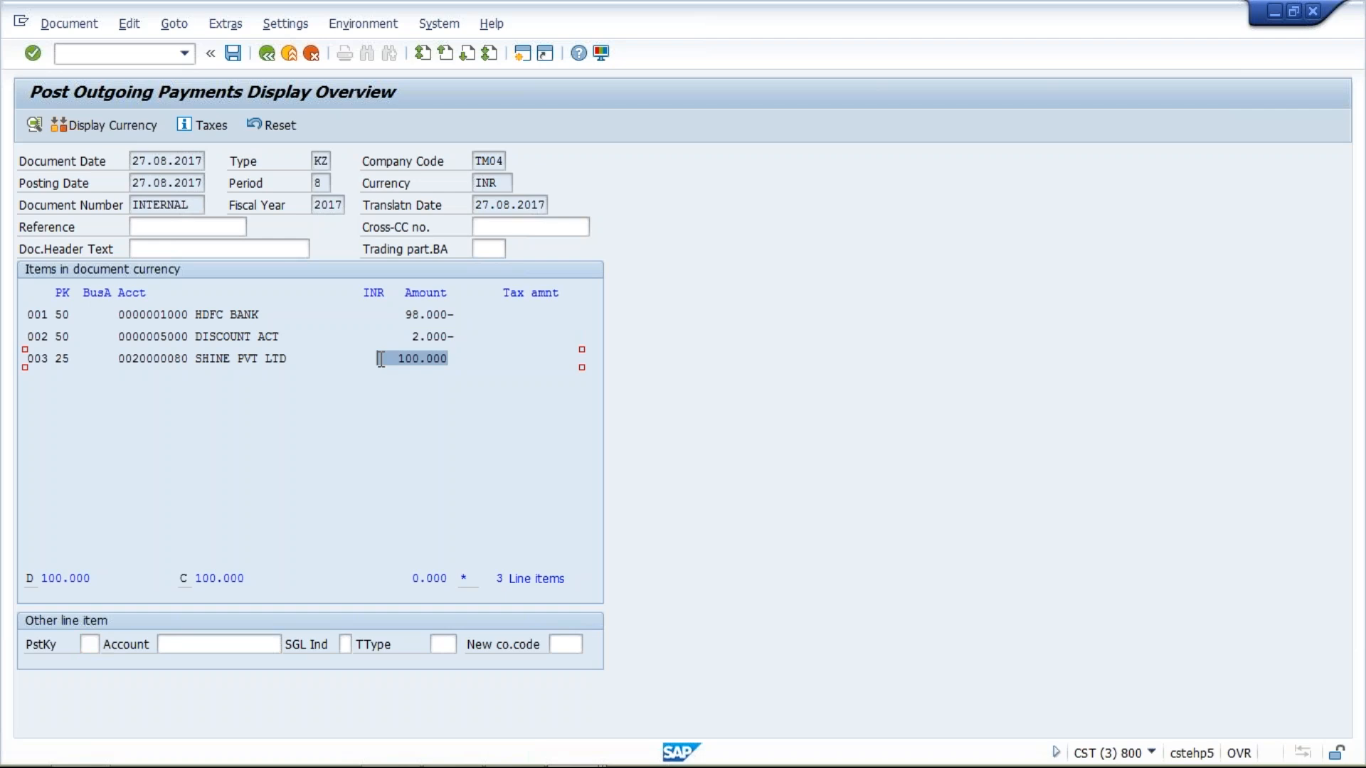
drag(455, 336, 386, 333)
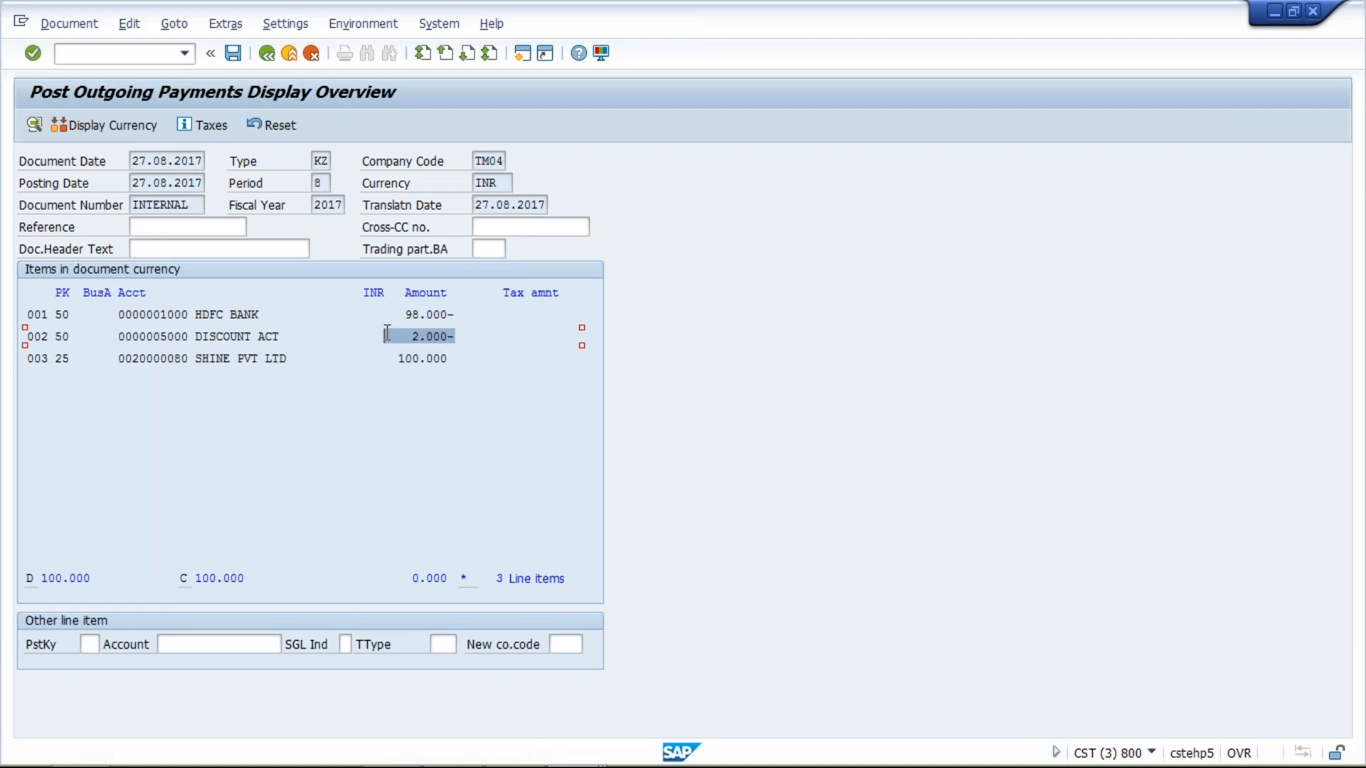
drag(465, 313, 377, 314)
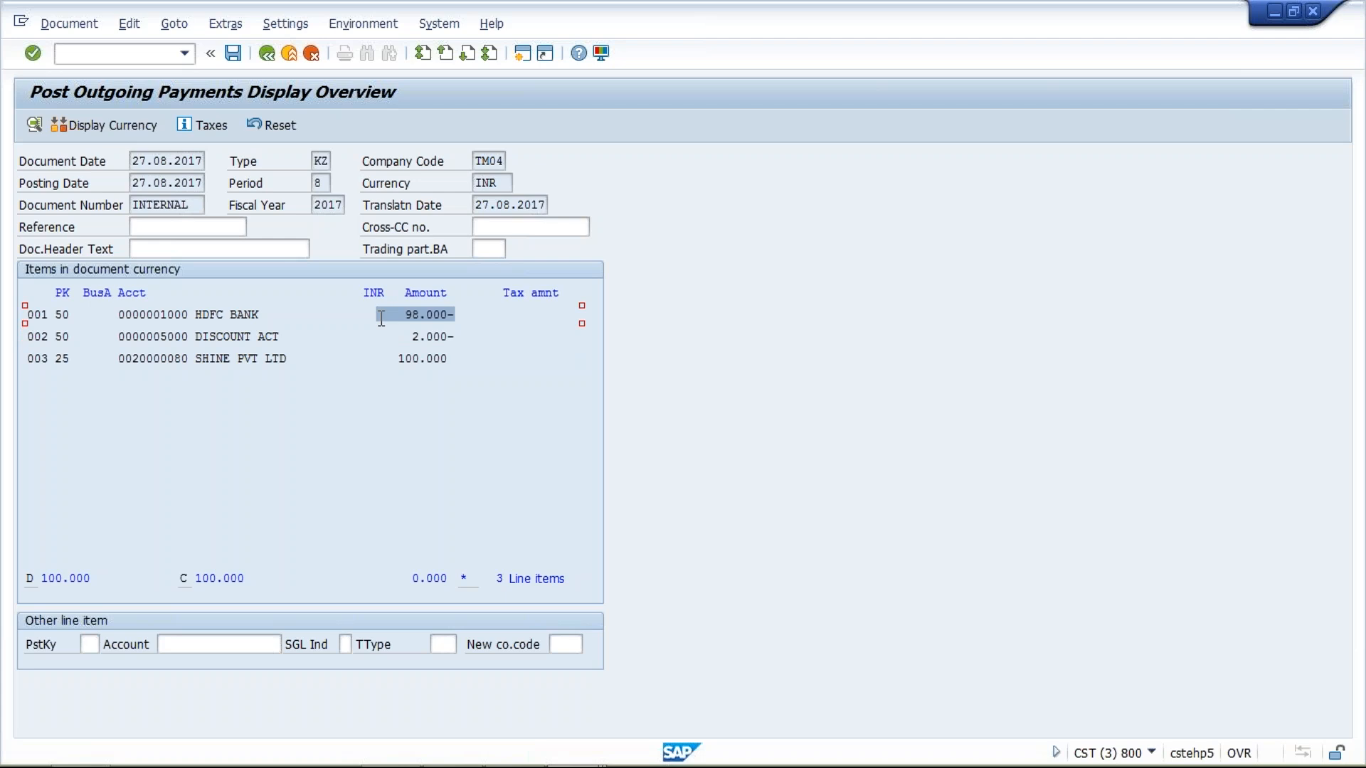
Post the simulated outgoing payment to the vendor
click(227, 58)
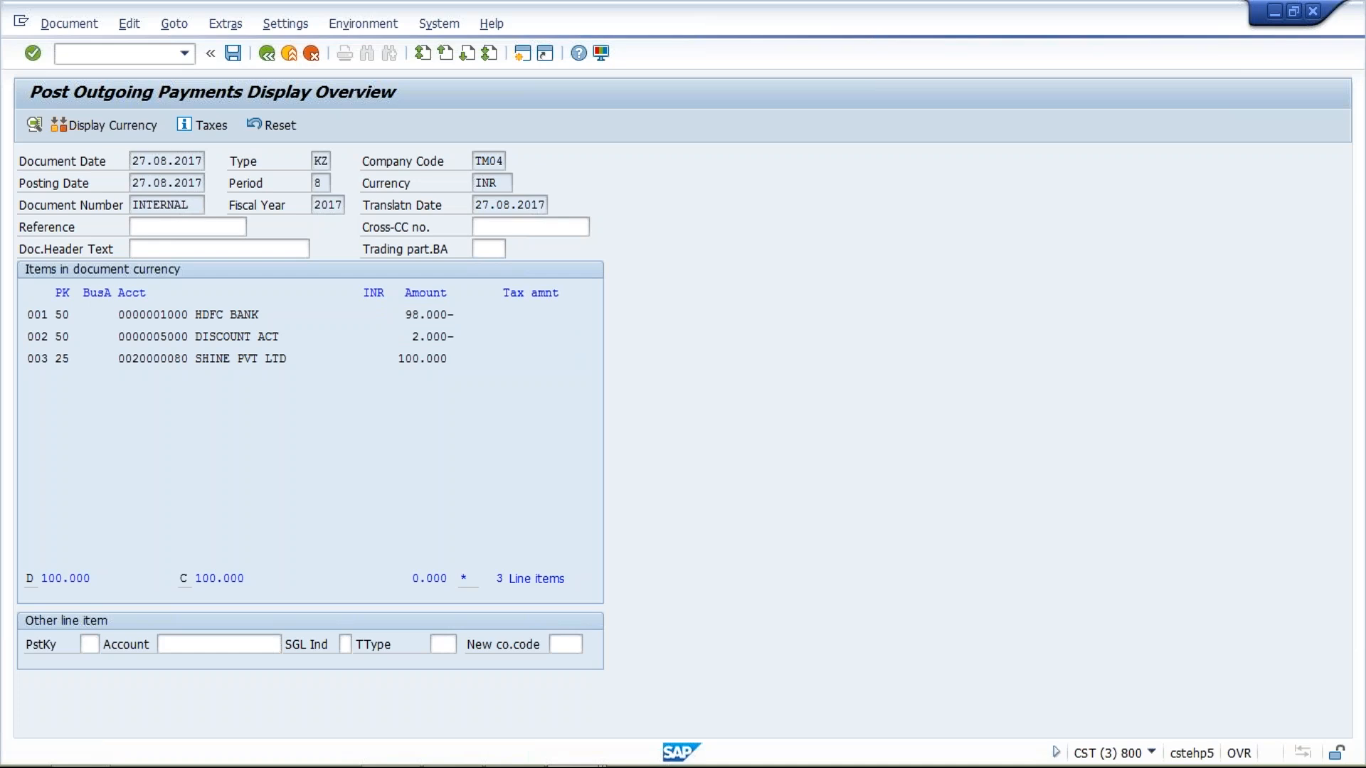